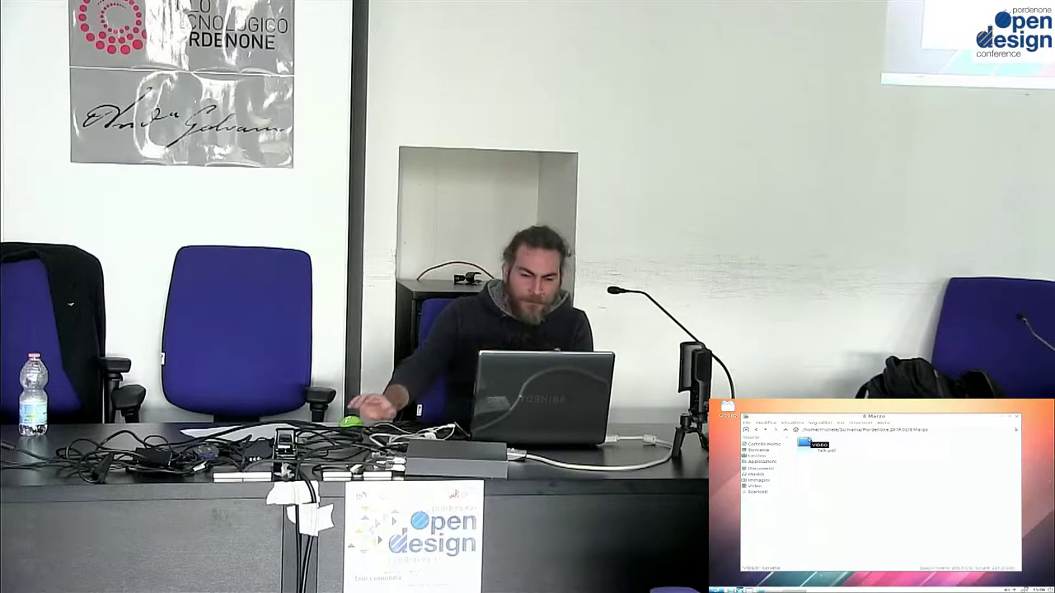
Open the VIDEO folder and play 0.ShowReel.mkv in the video player
click(844, 453)
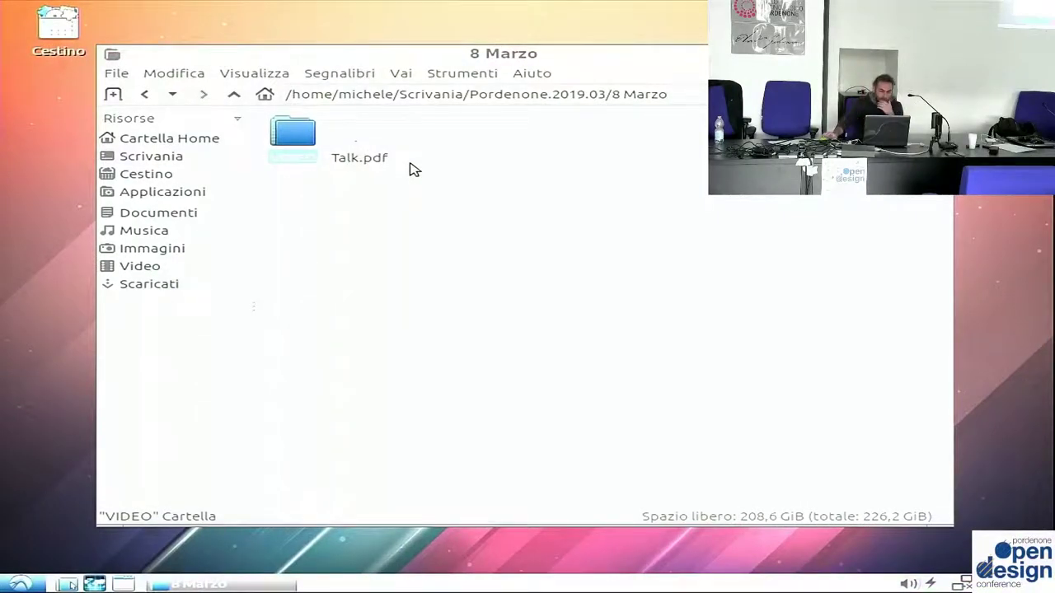
double_click(308, 149)
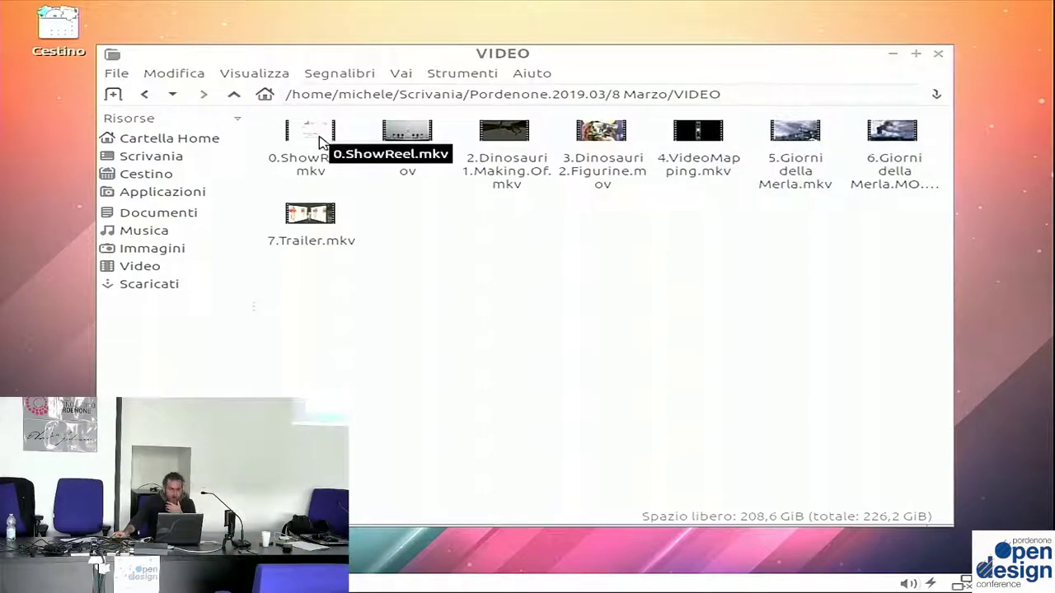
click(324, 141)
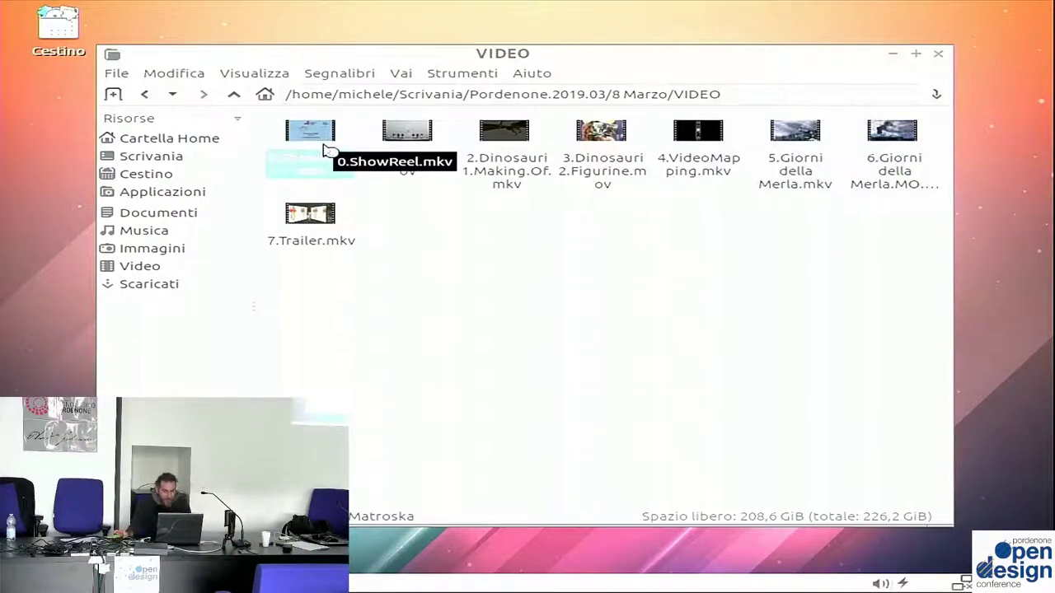
double_click(325, 149)
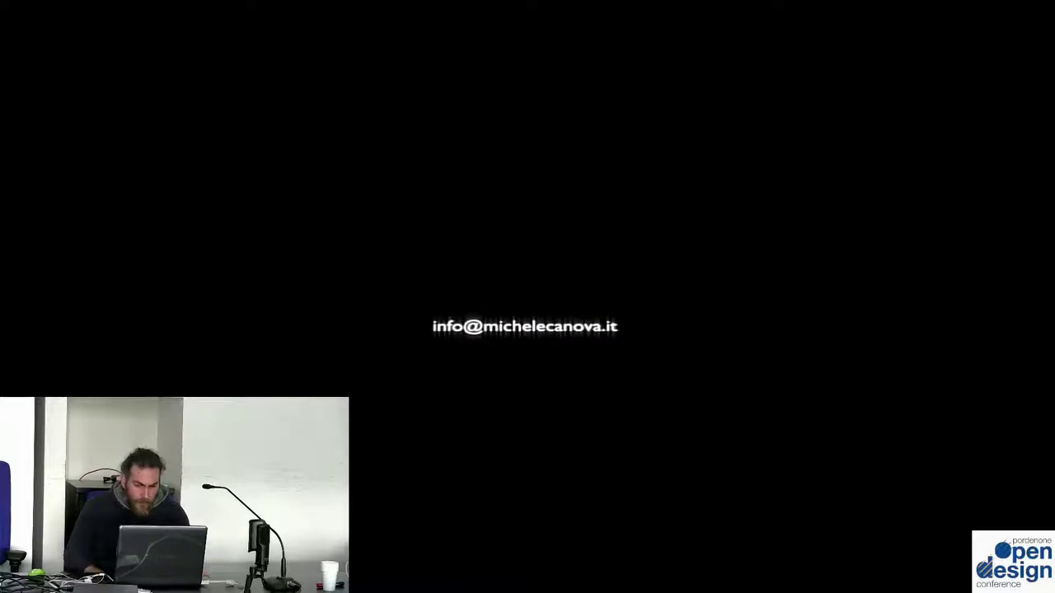
Take the showreel out of full-screen playback
key(Escape)
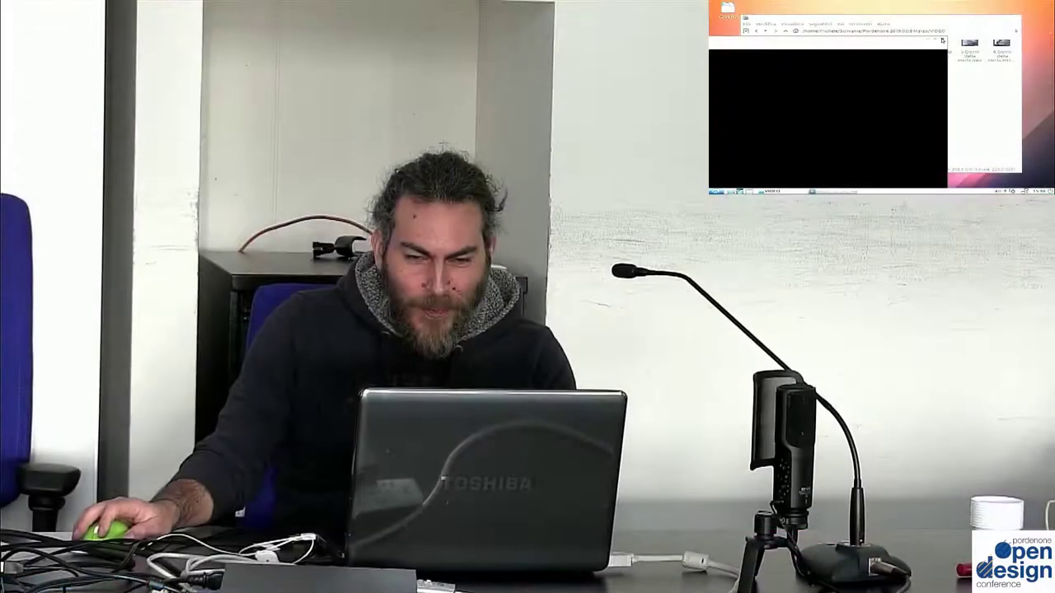
Close the video player and open Presentazione.pdf from the folder holding Slides and Video
click(941, 41)
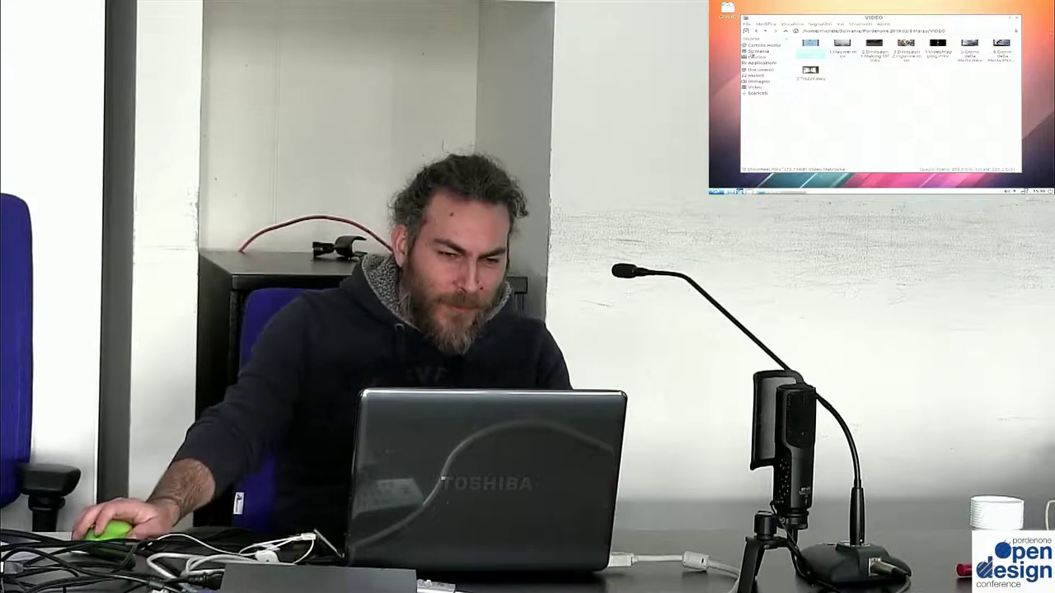
key(BackSpace)
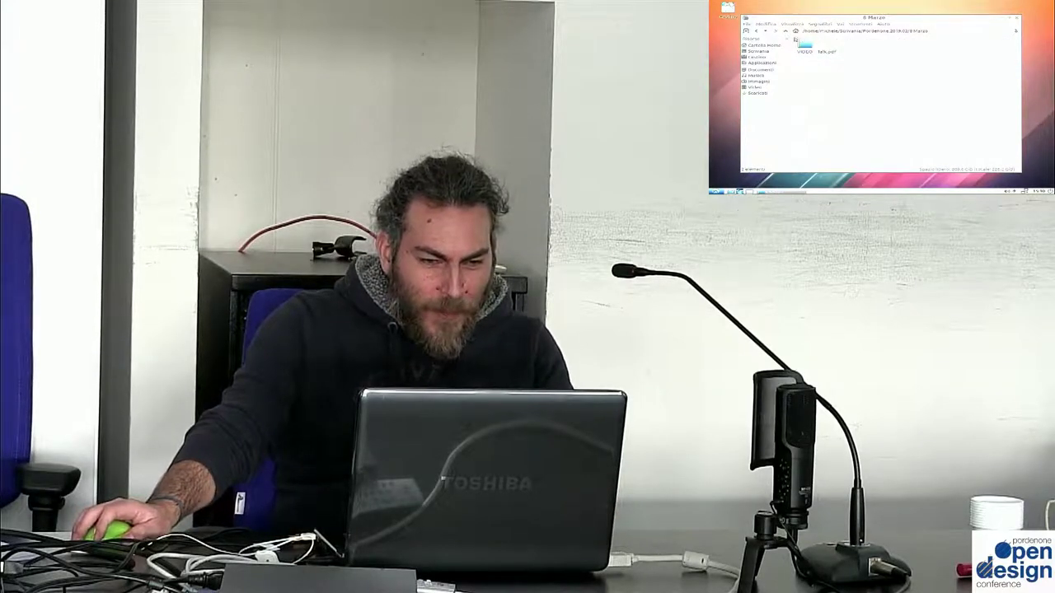
double_click(804, 45)
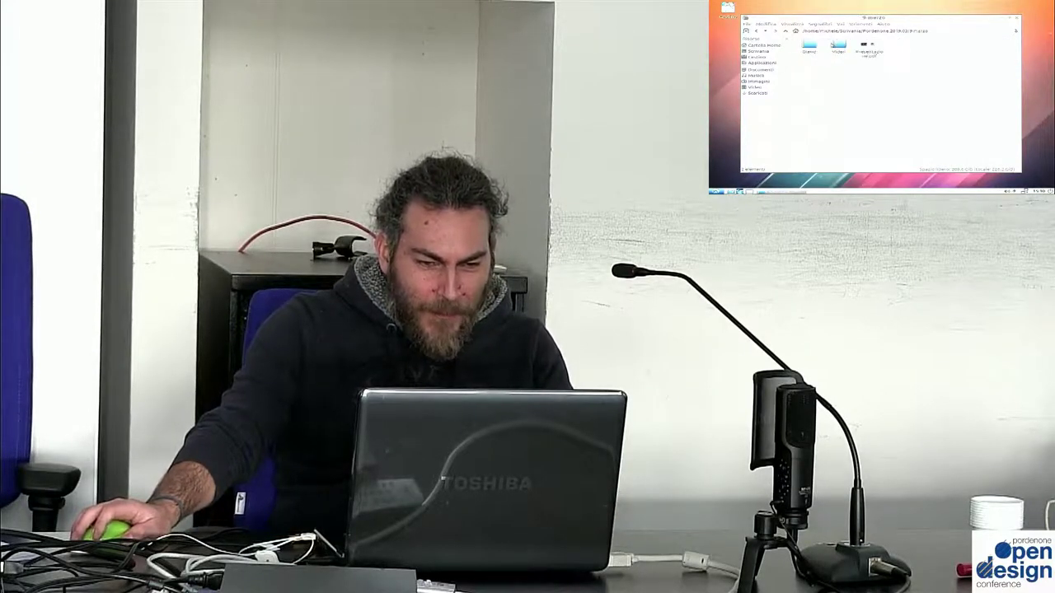
double_click(865, 45)
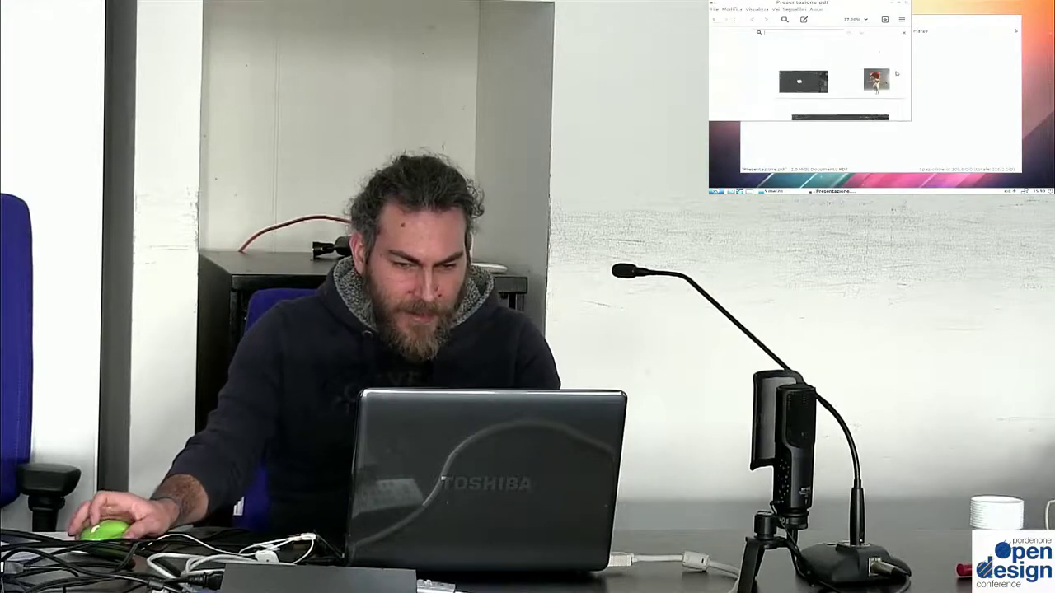
Run Presentazione.pdf as a full-screen slideshow and advance to the front-view character drawings slide
click(751, 10)
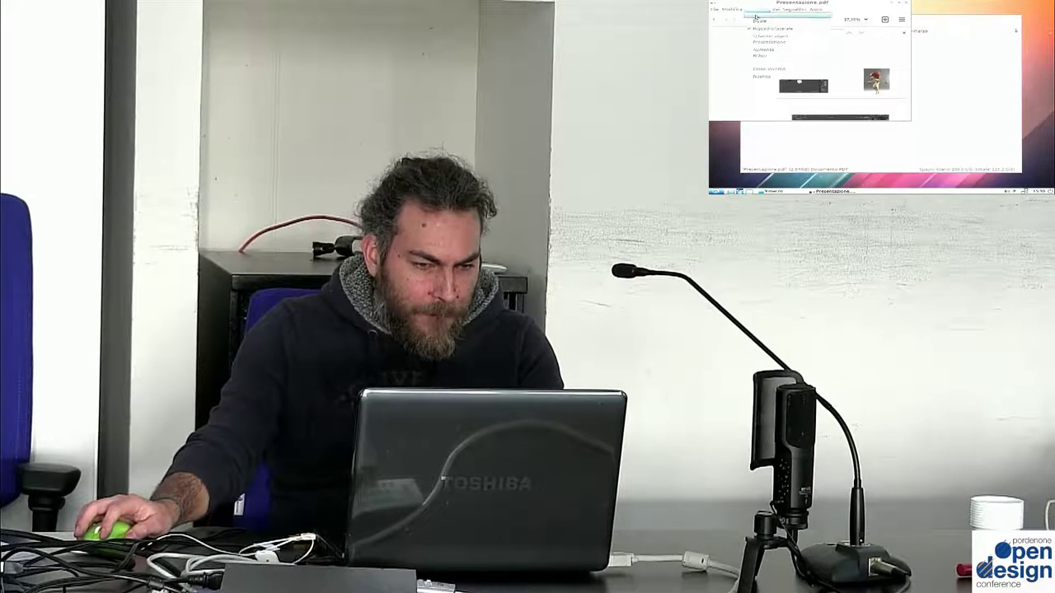
click(766, 35)
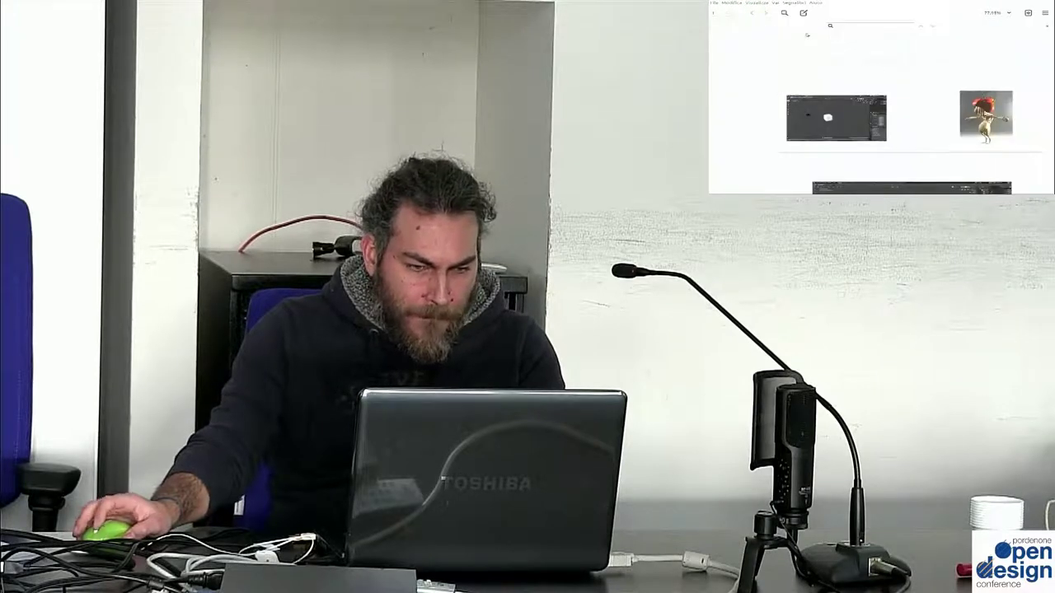
click(747, 3)
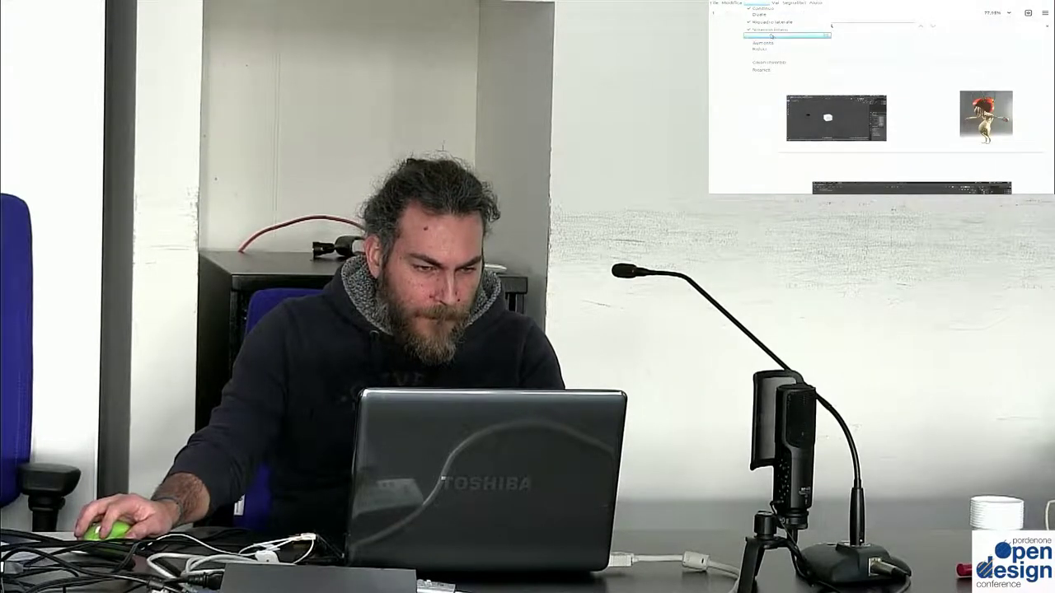
click(772, 35)
scroll(813, 52, down, 1)
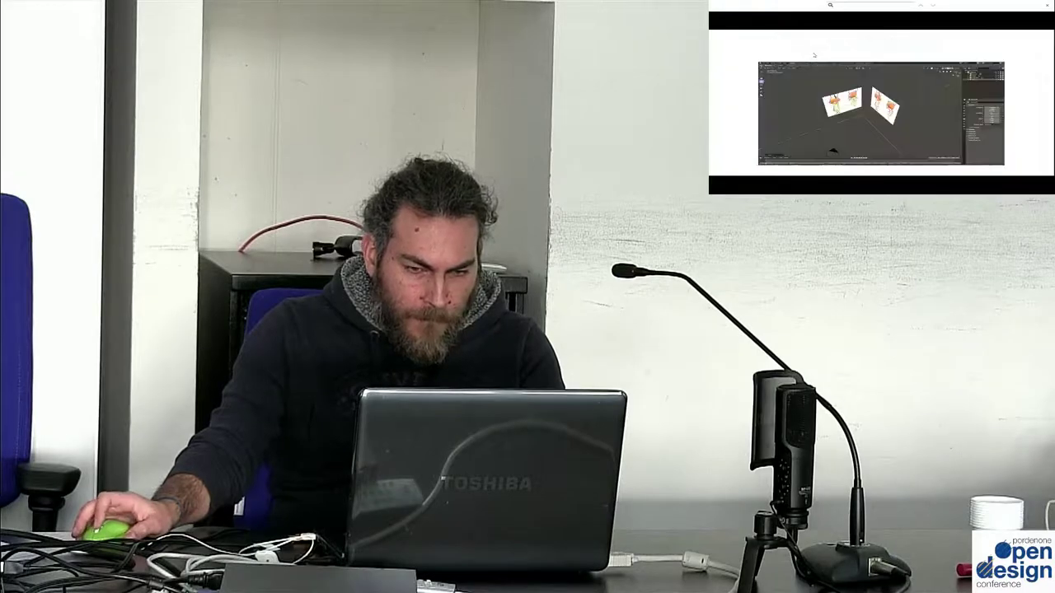
scroll(812, 54, up, 1)
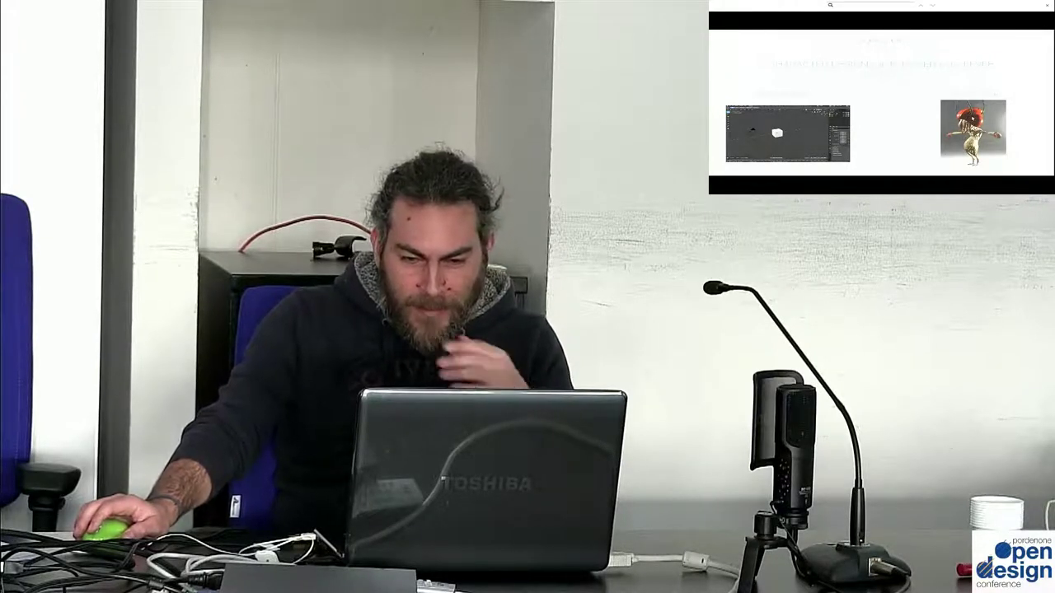
click(874, 54)
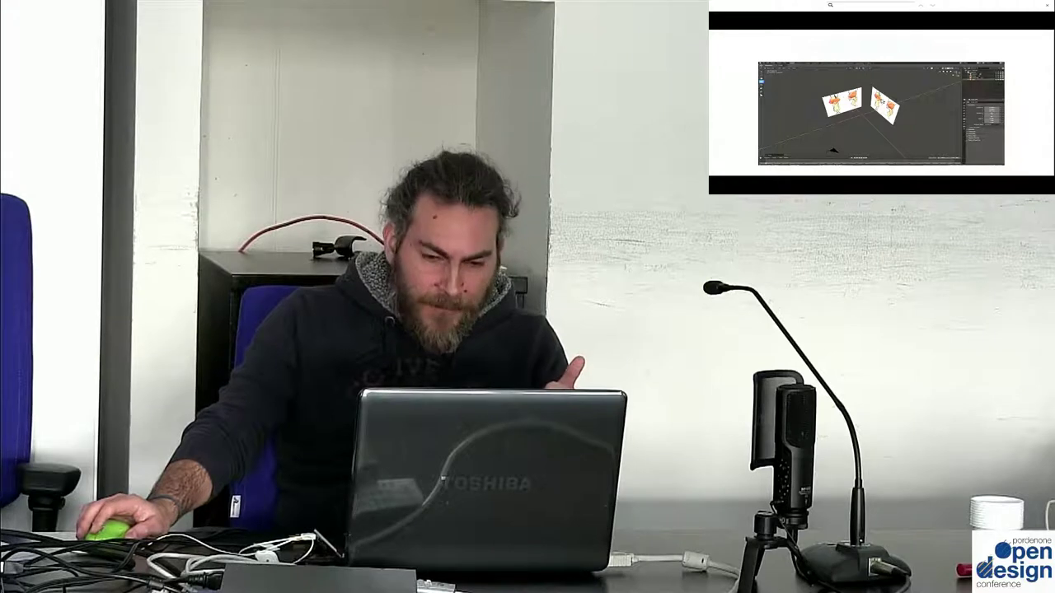
key(Right)
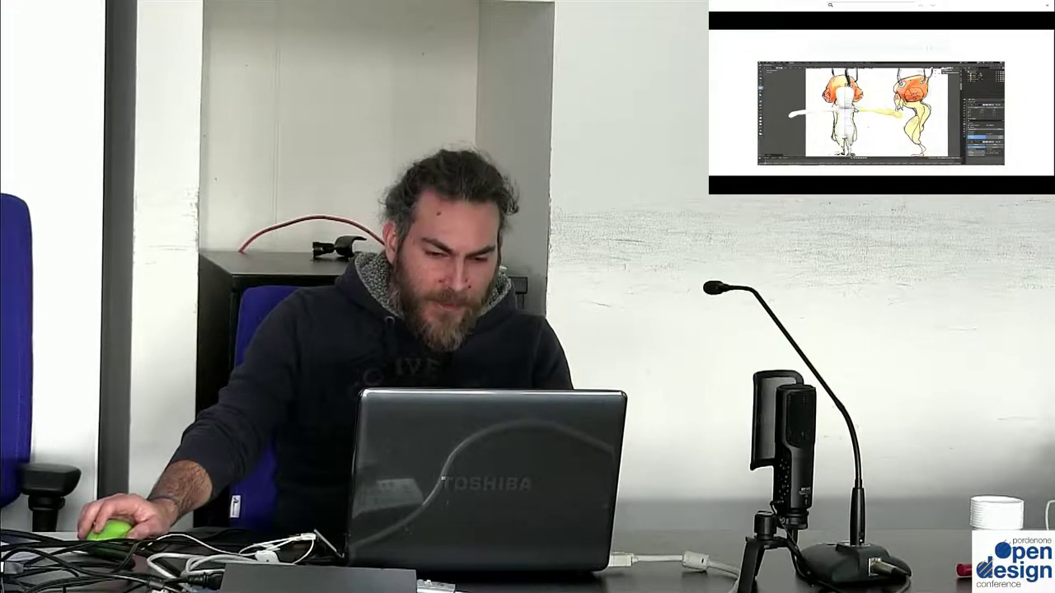
Advance past the mannequin slide to slide 12, then exit the slideshow
key(Right)
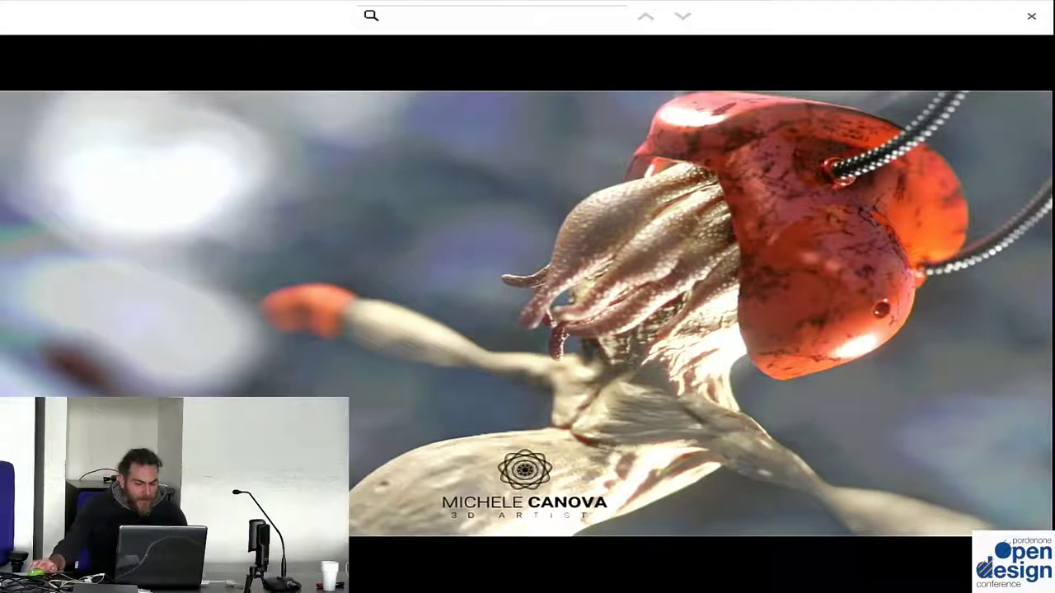
key(Escape)
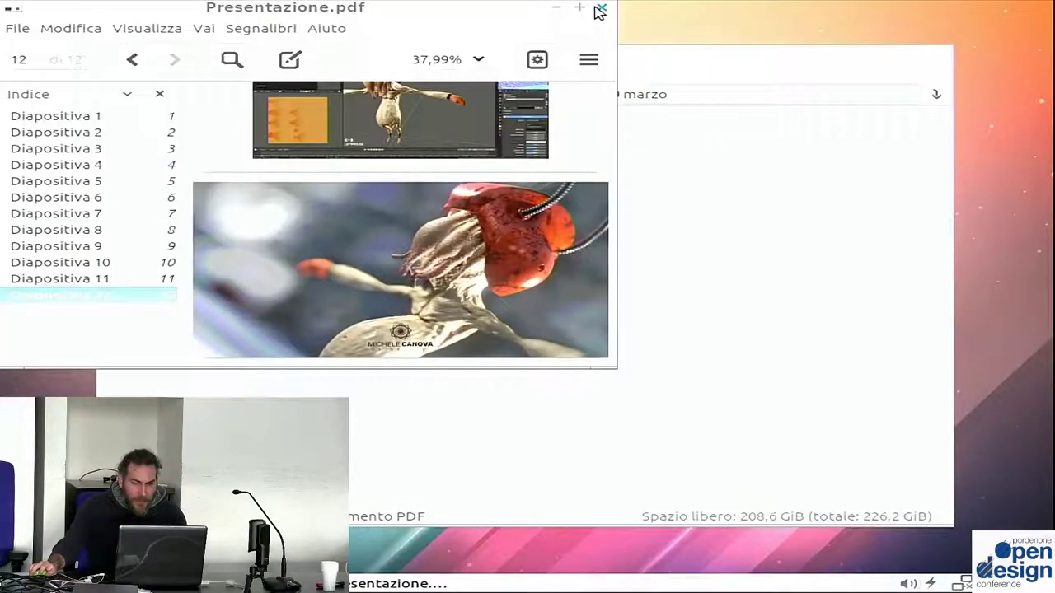
Close the PDF viewer and play Nozioni.Base.1.mkv full screen from the Video folder
click(599, 12)
double_click(403, 136)
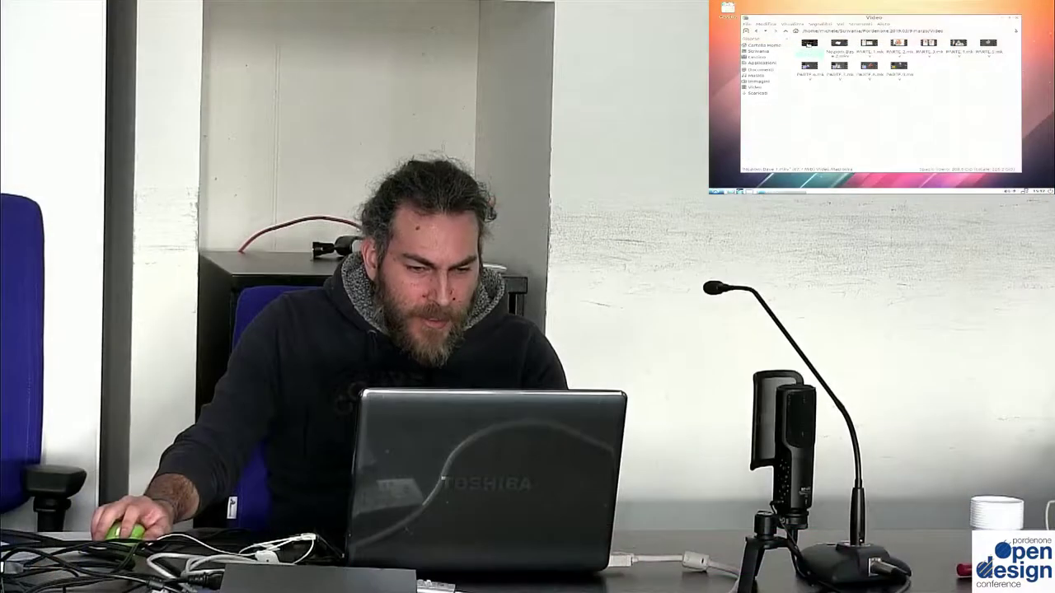
double_click(810, 44)
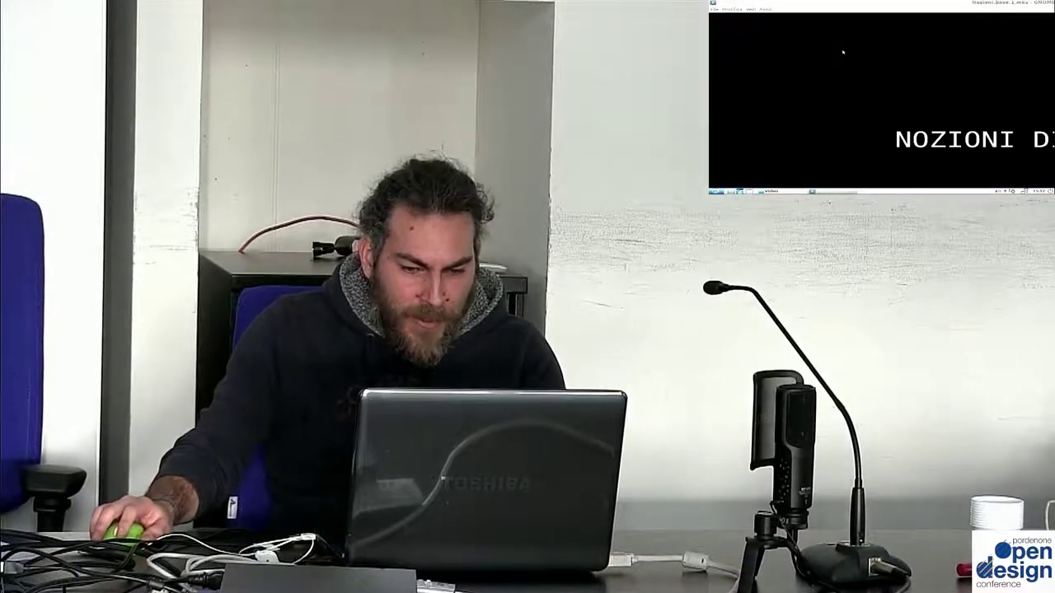
double_click(845, 51)
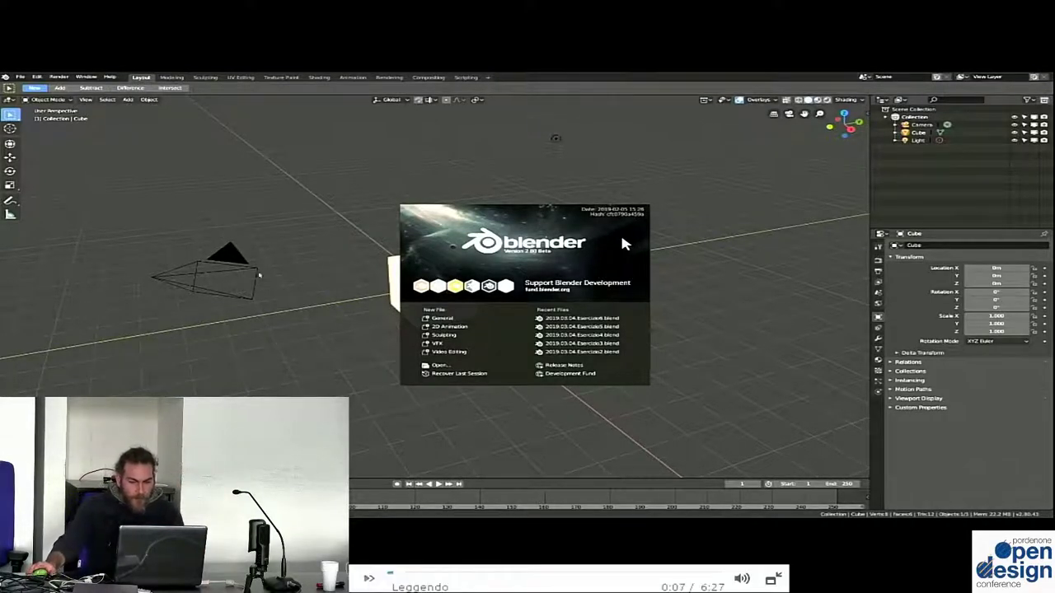
Close the Blender splash screen and pause the tutorial video
click(624, 244)
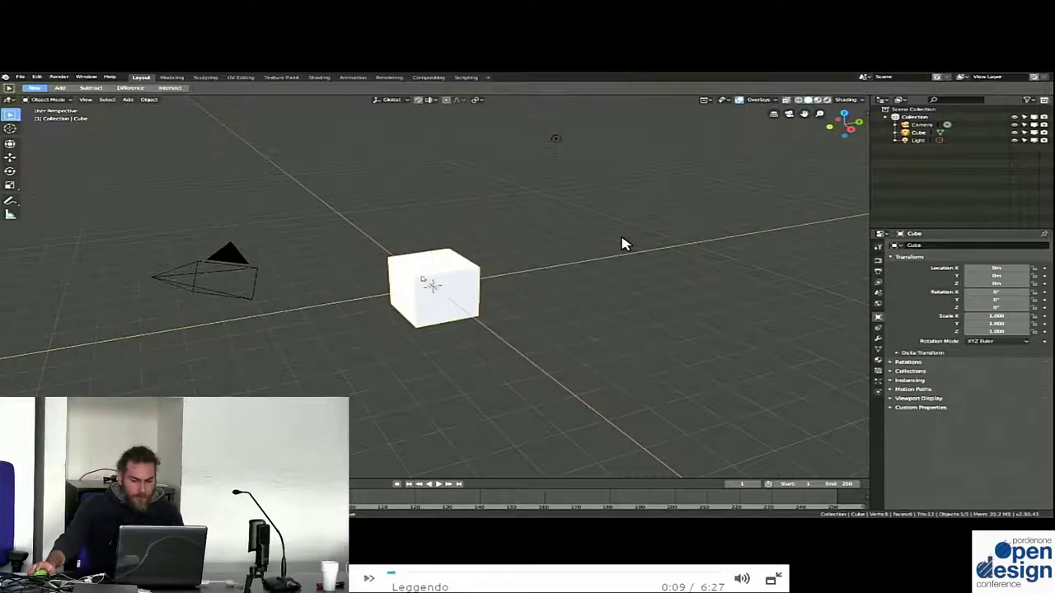
key(space)
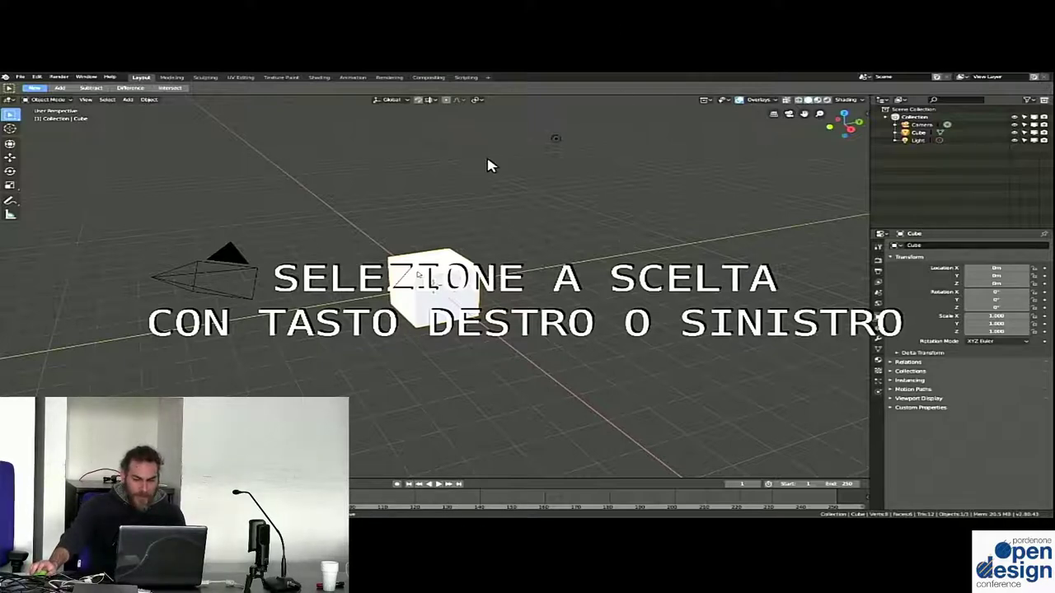
Start moving the cube with G, then cancel so it stays in place
key(g)
key(Escape)
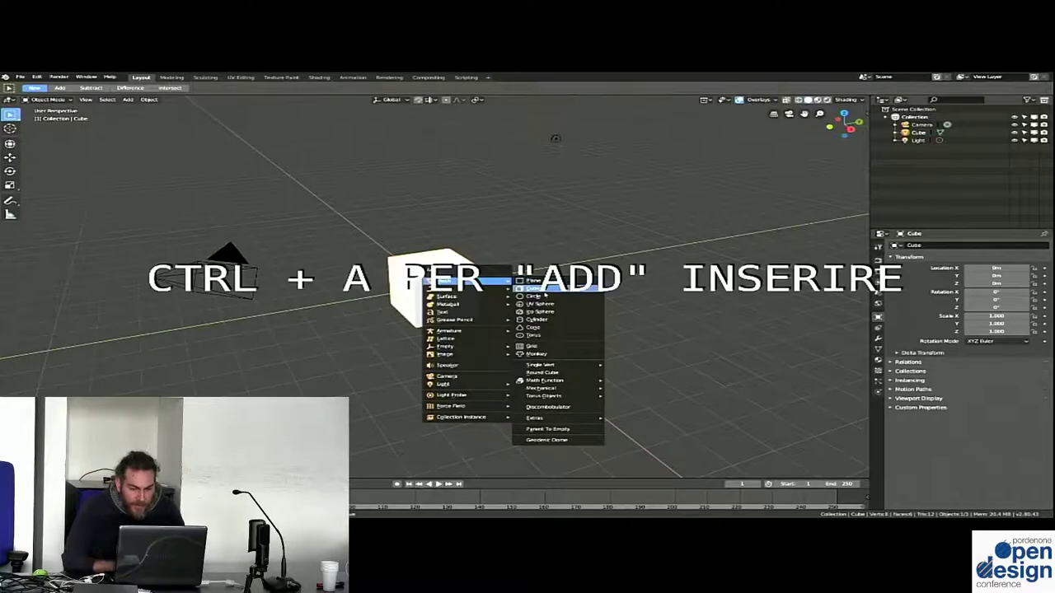
Pause the tutorial and add a Suzanne monkey head at the origin
click(600, 140)
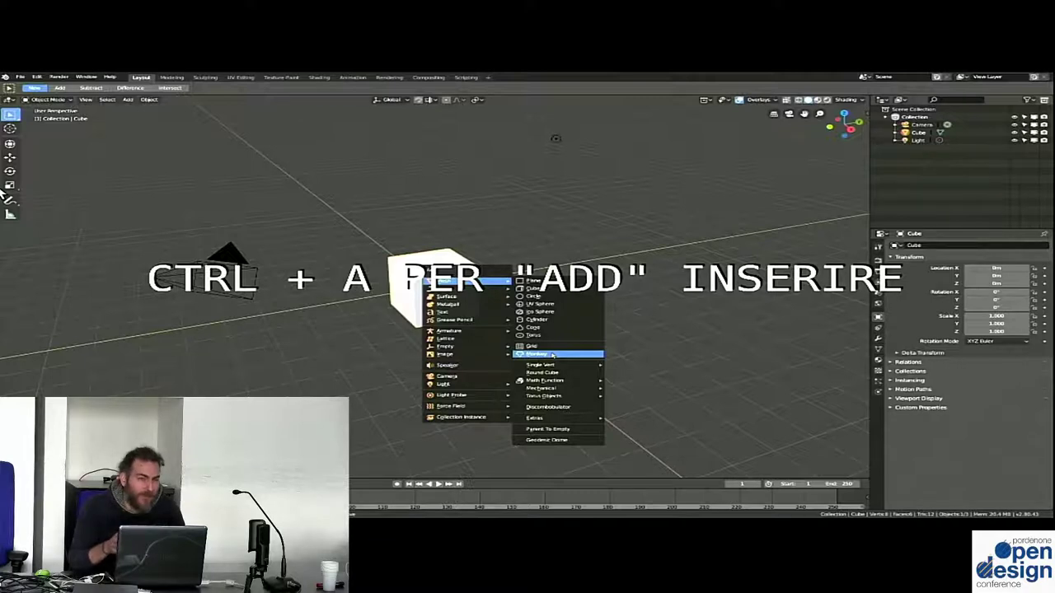
click(552, 354)
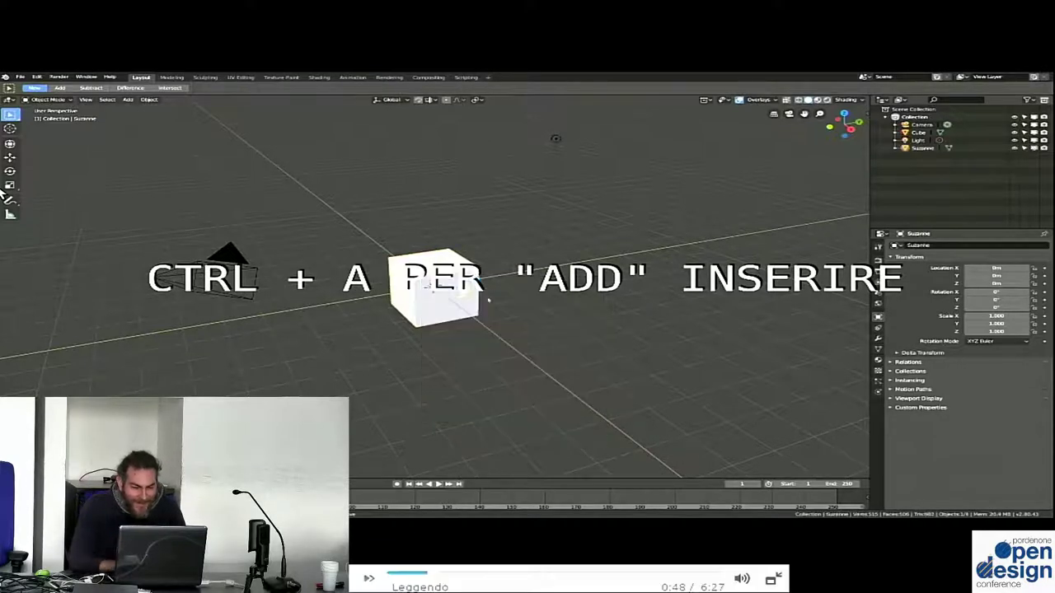
Delete the cube and Suzanne, bring up the Shift+A add list, and resume the talk video
key(Delete)
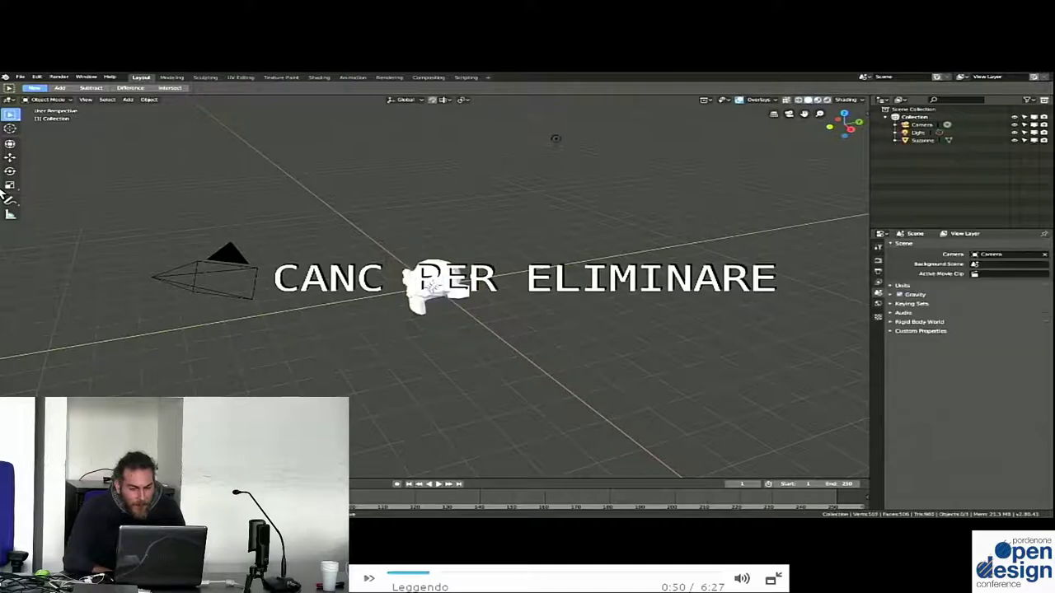
click(444, 280)
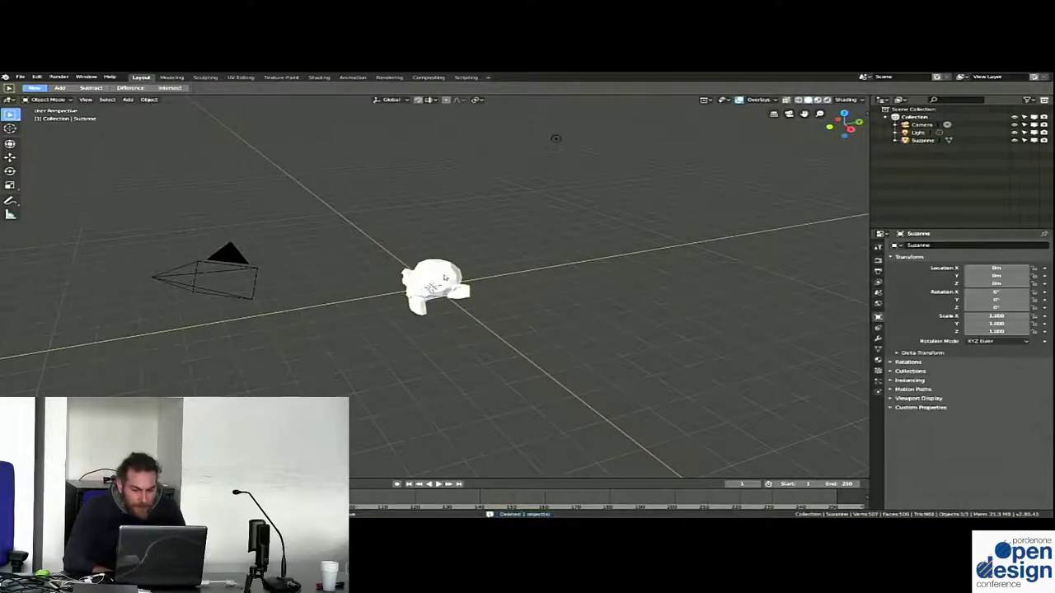
key(Delete)
key(shift+a)
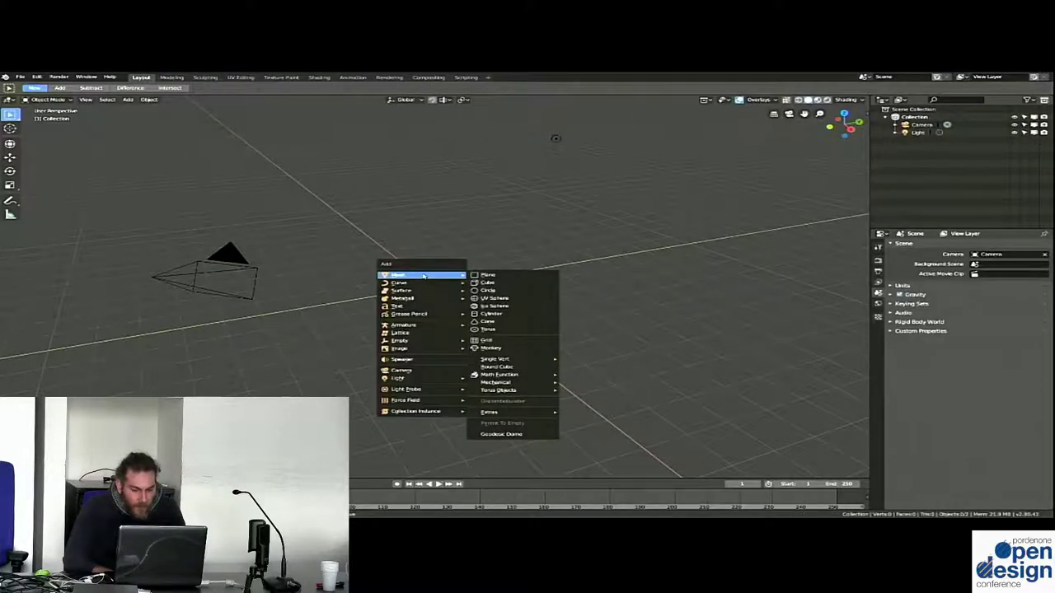
mouse_move(420, 349)
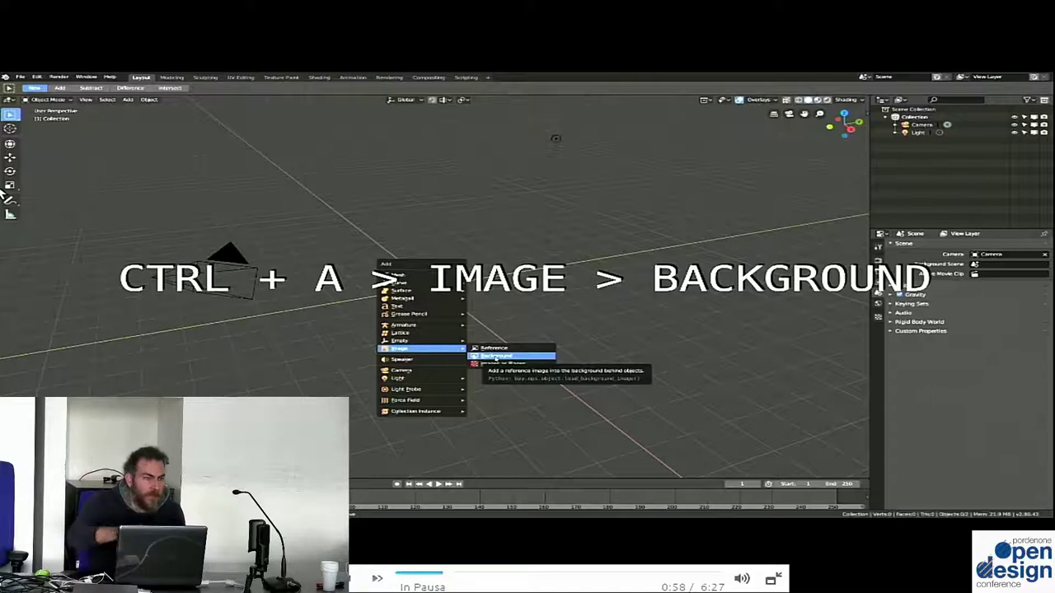
key(space)
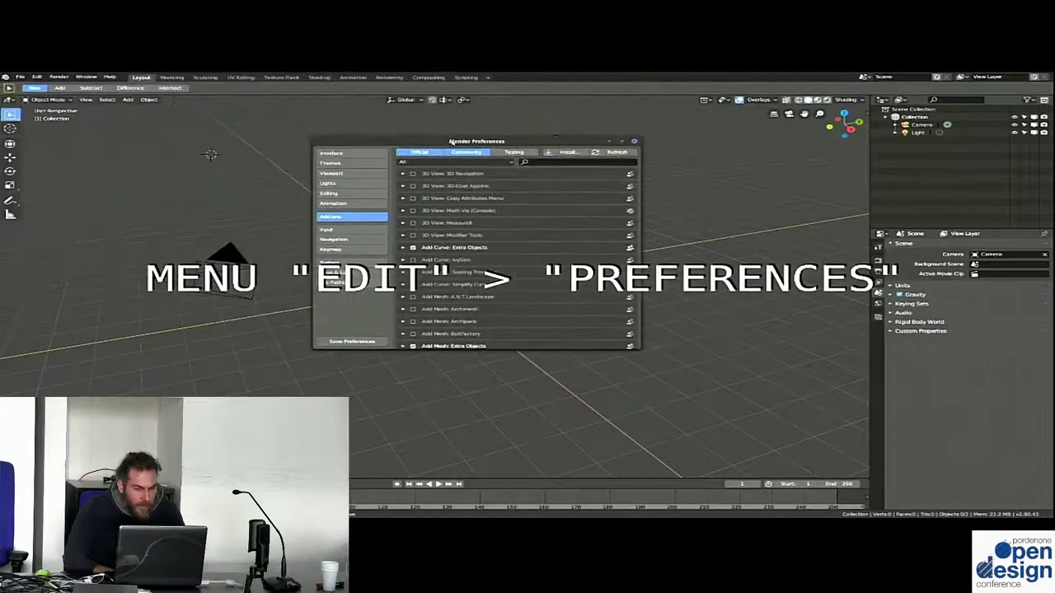
Pause, resume and pause the talk video at the Shortcut VUr add-on setup
key(space)
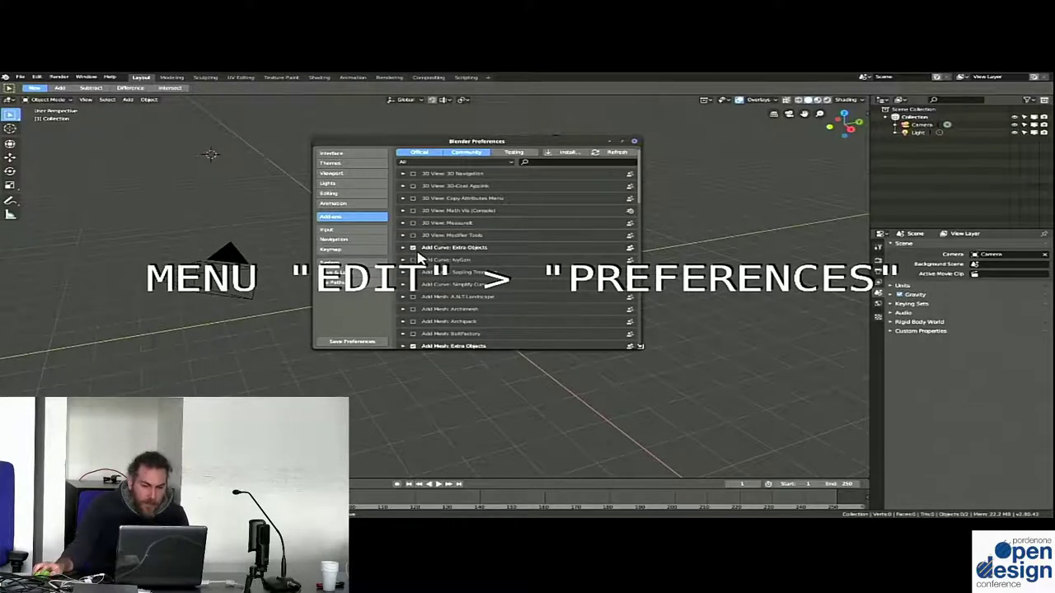
click(445, 226)
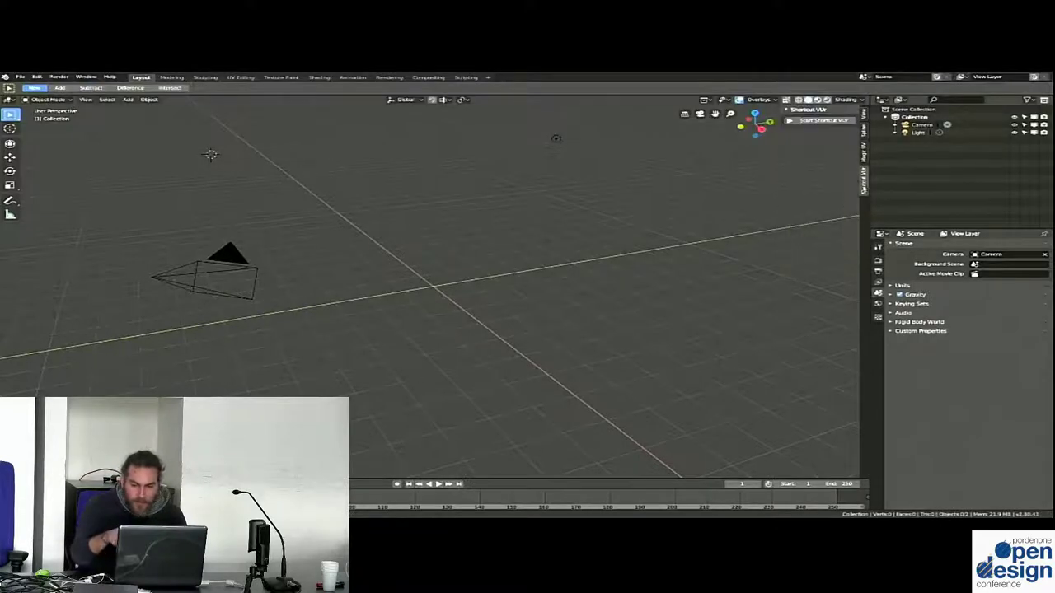
click(446, 227)
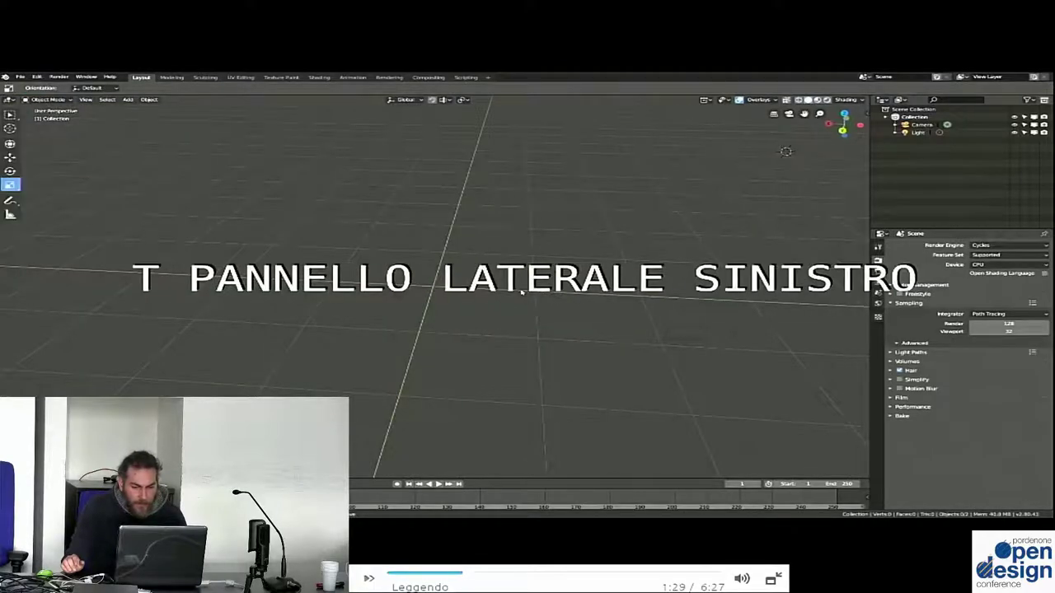
Pause the talk at the side-panel tip, then bring up the Shift+S snap pie menu
key(space)
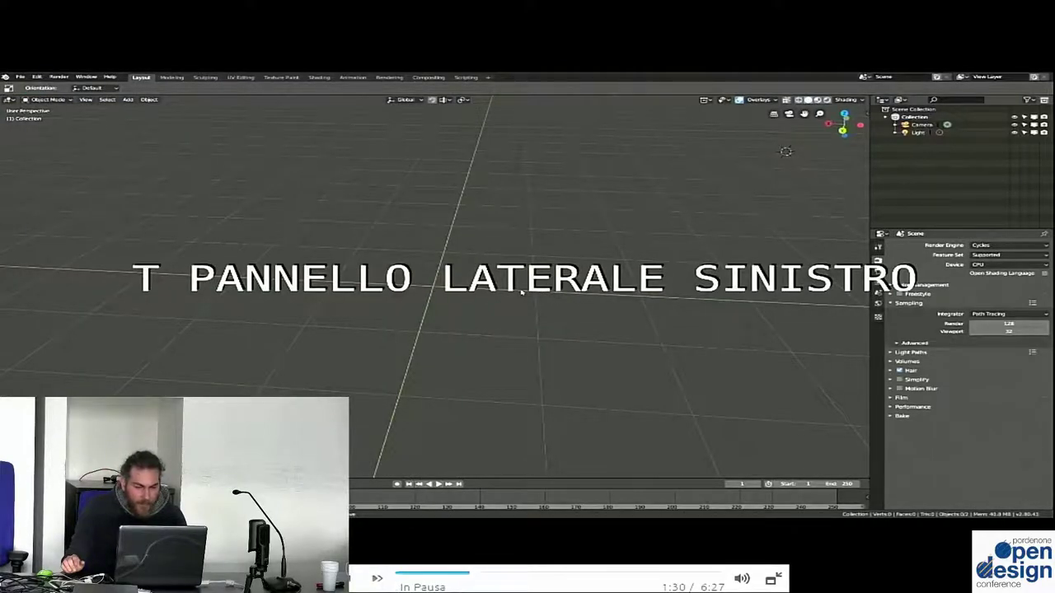
key(space)
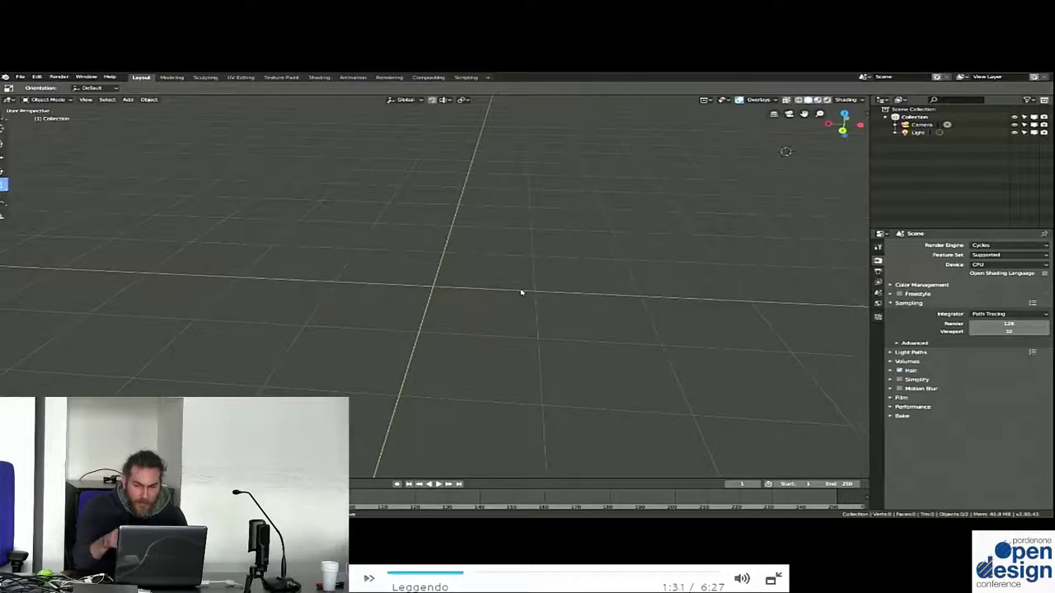
key(space)
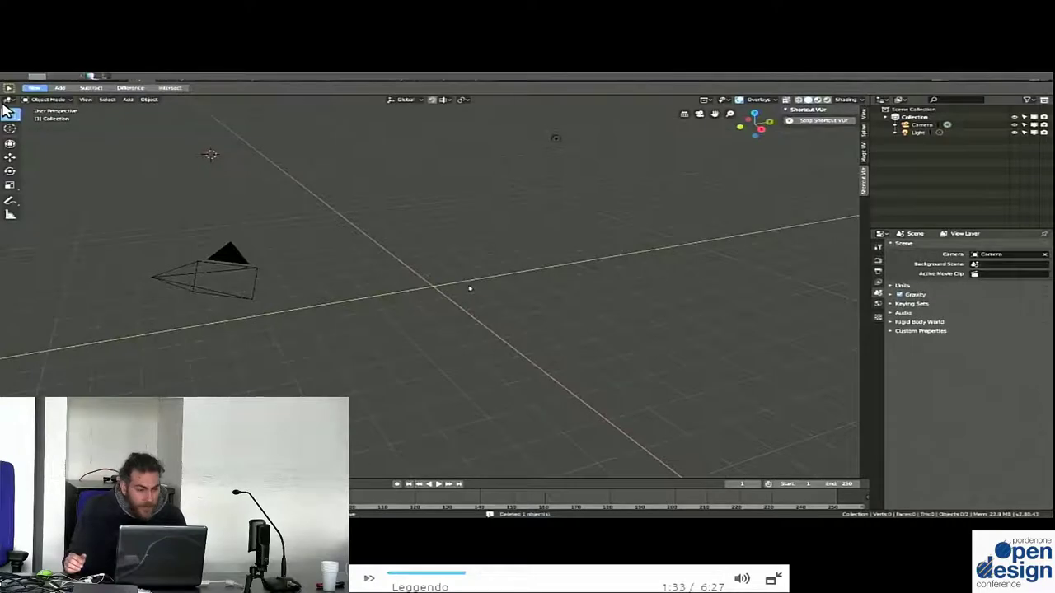
key(shift+s)
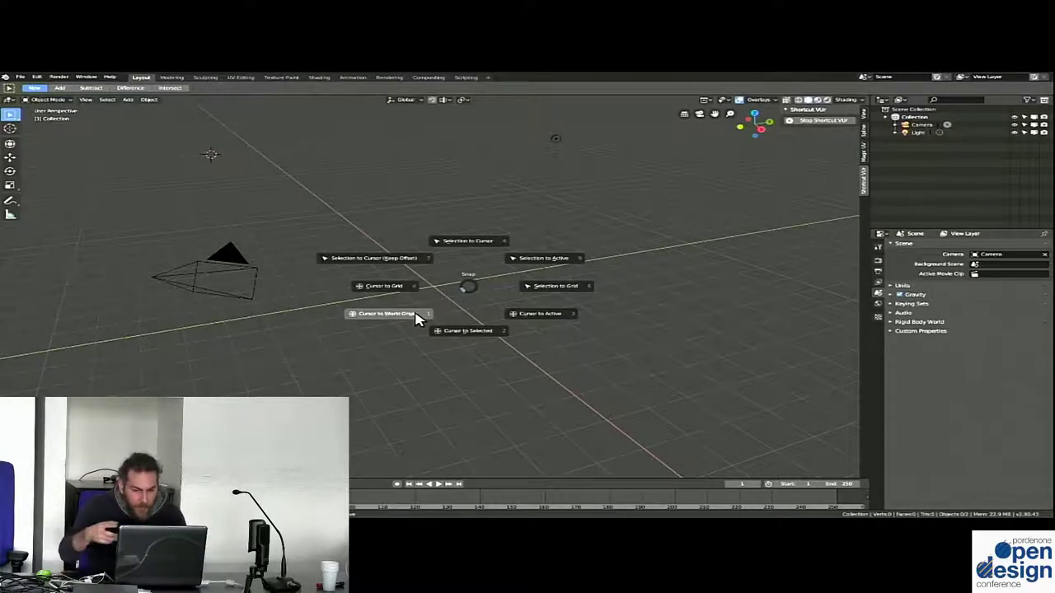
Snap the 3D cursor to the world origin and add a cube mesh there
click(415, 318)
key(shift+a)
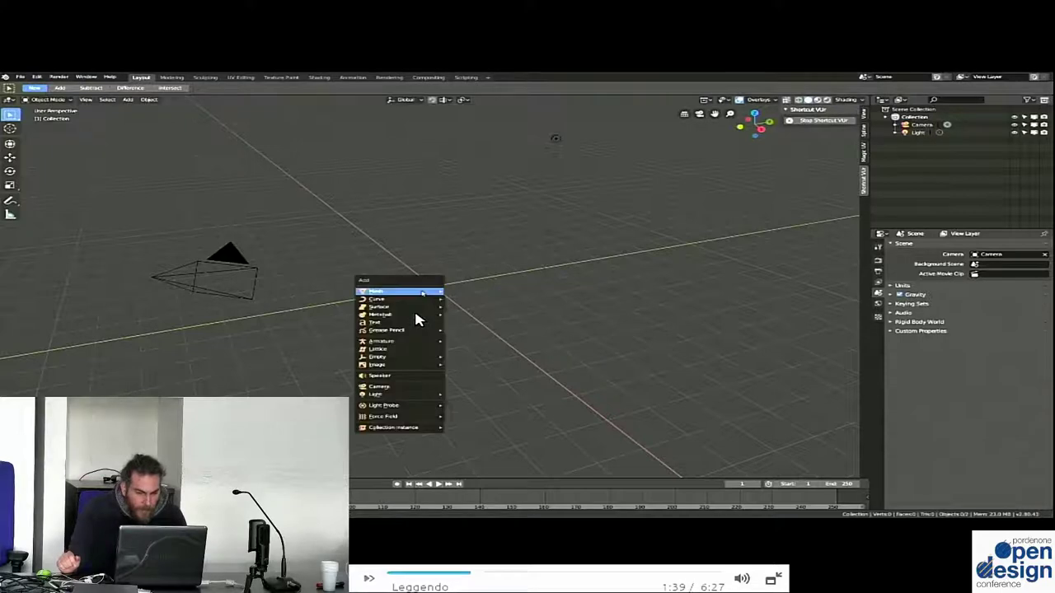
click(466, 298)
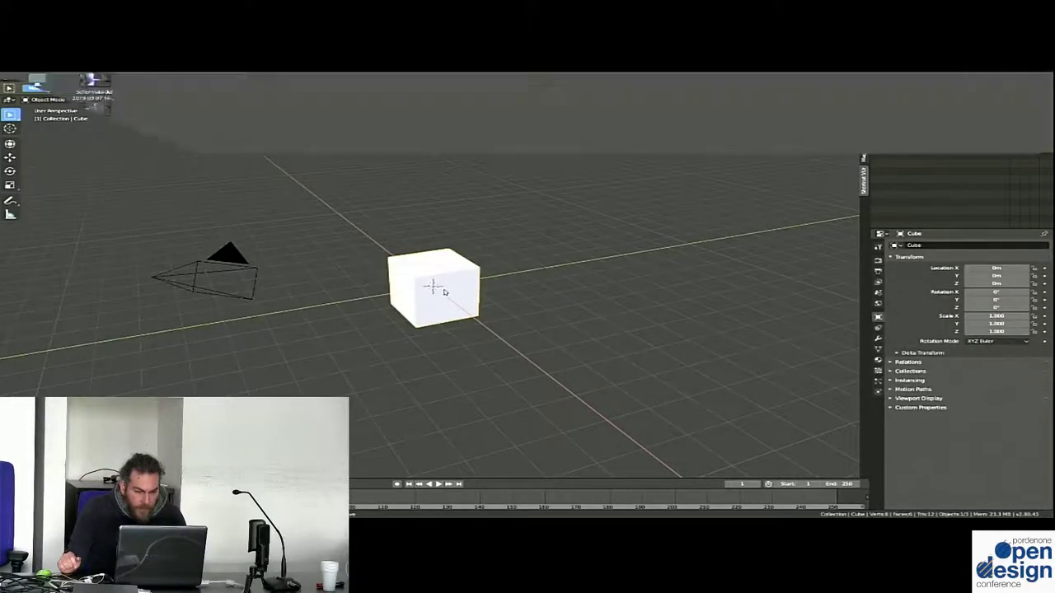
View the cube from front, right and top (numpad 1, 3, 7), pausing the talk
key(KP_1)
key(KP_3)
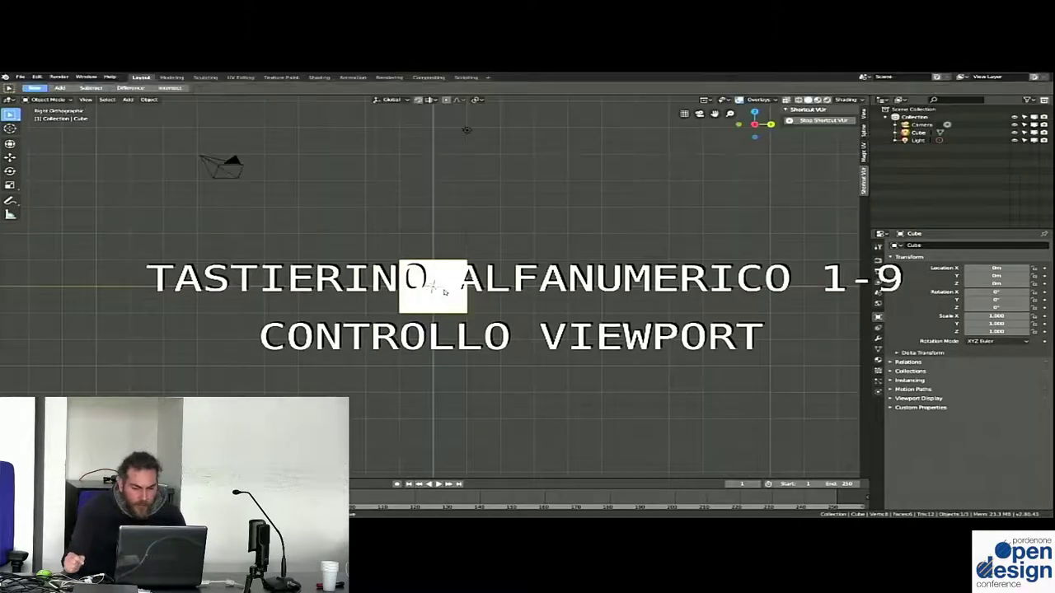
key(KP_7)
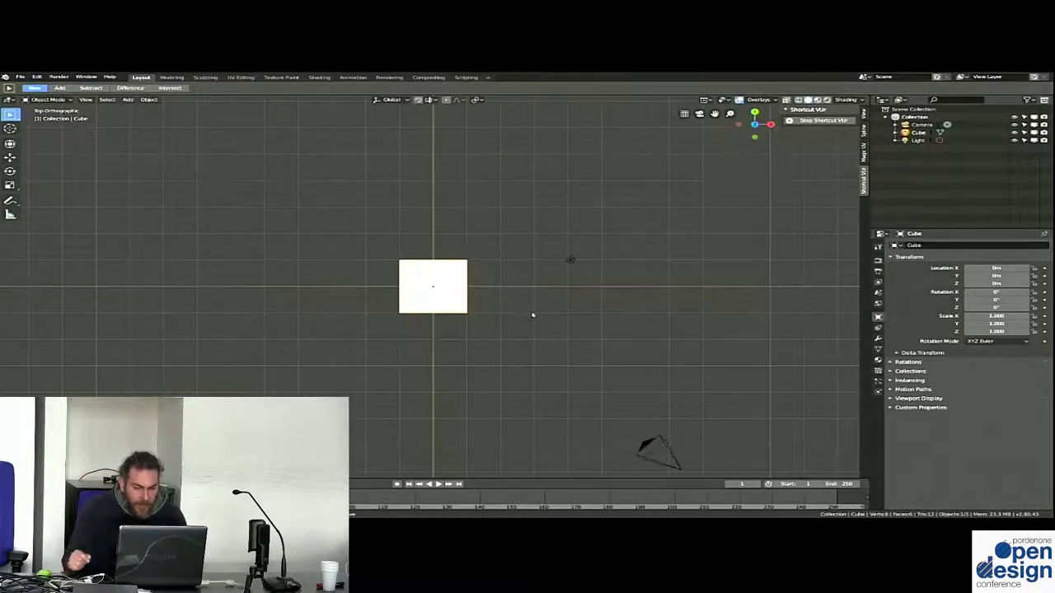
click(417, 319)
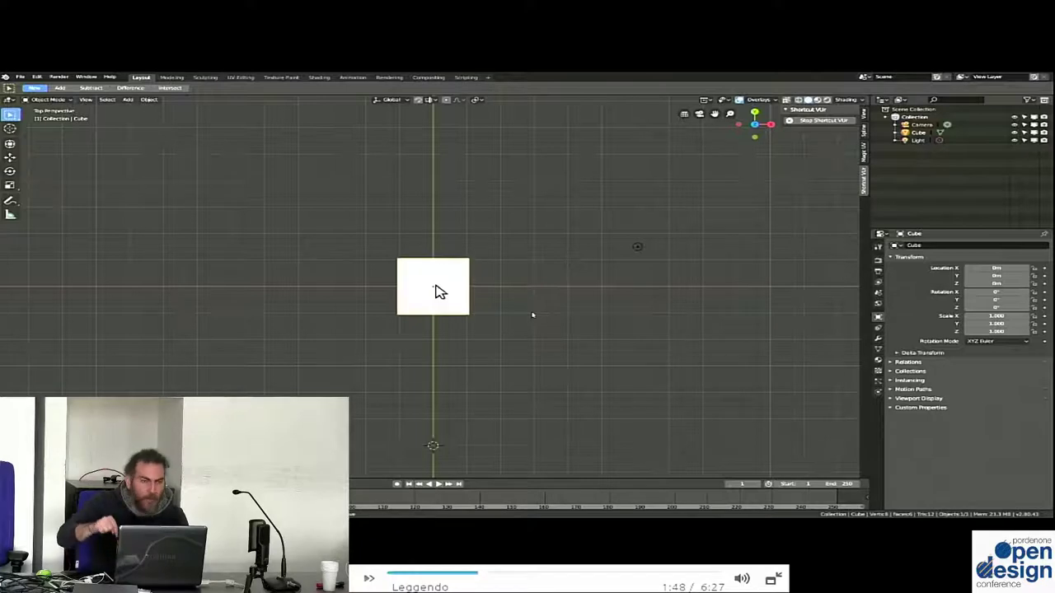
key(space)
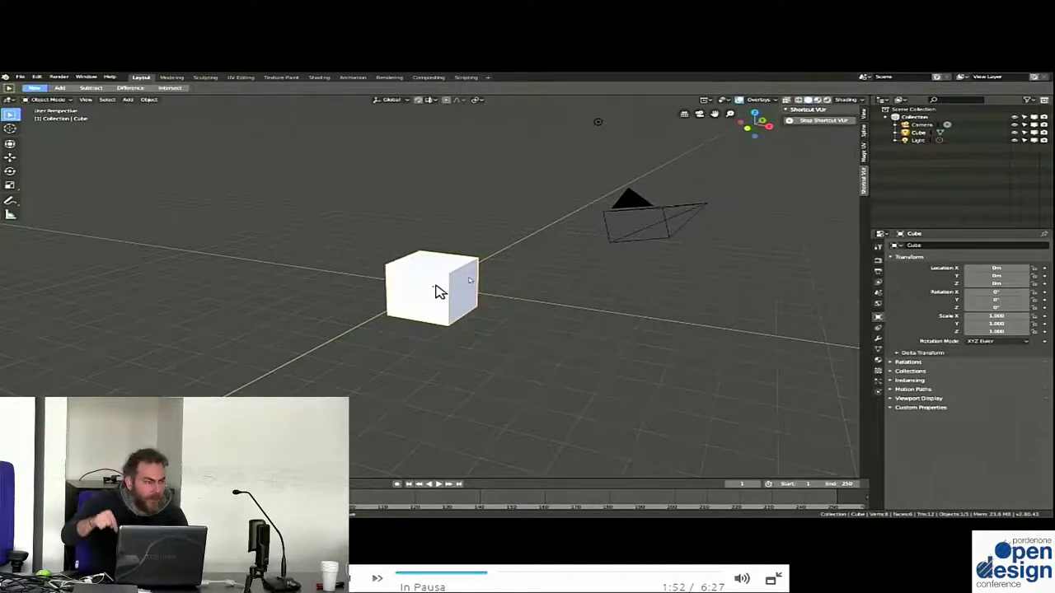
key(space)
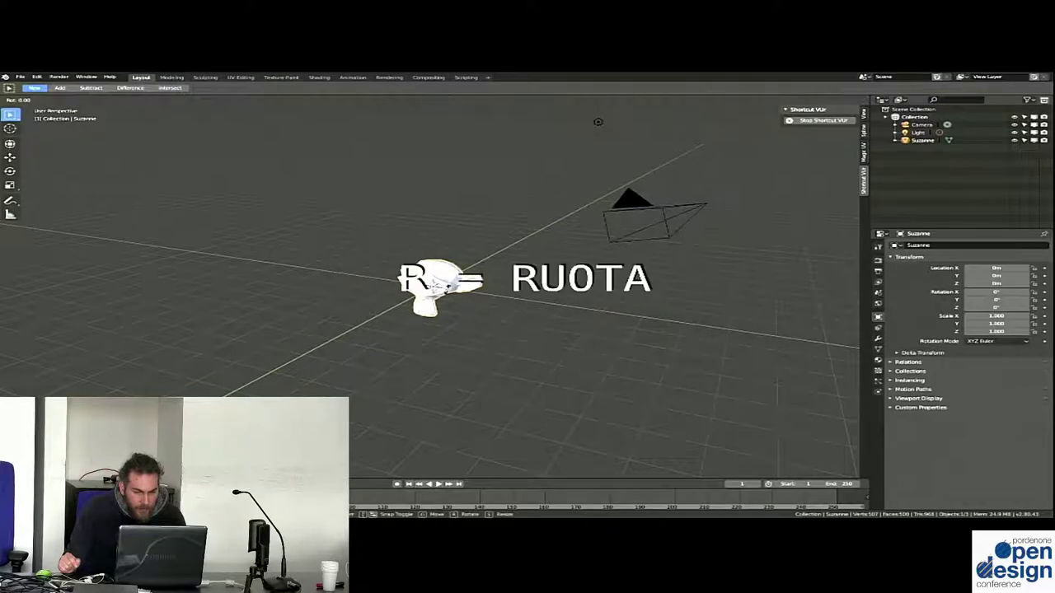
Pause through the Suzanne rotation demo, then switch from the Rotate tool to Move
click(437, 290)
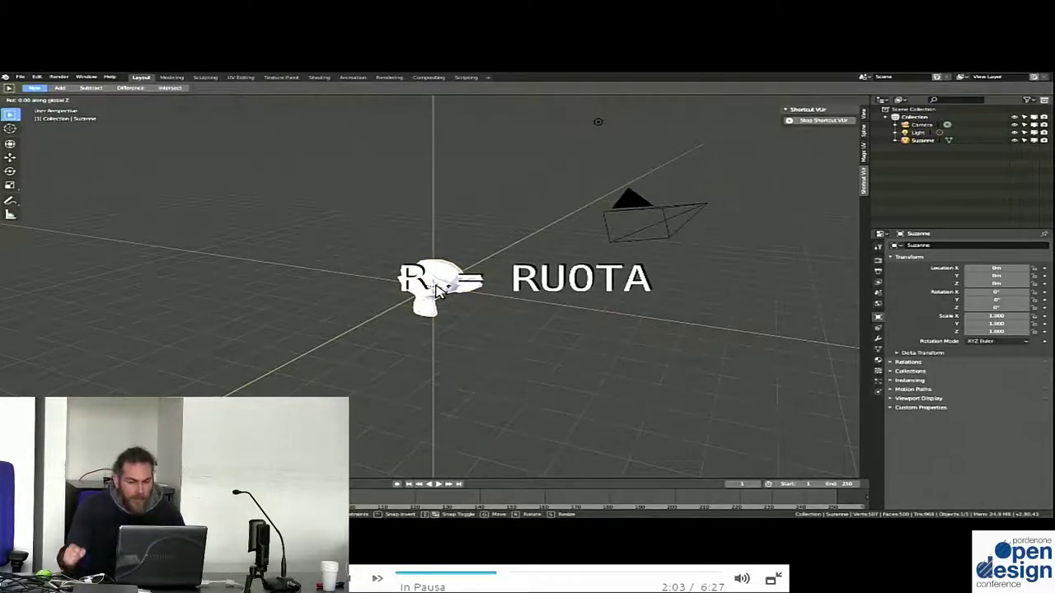
click(438, 290)
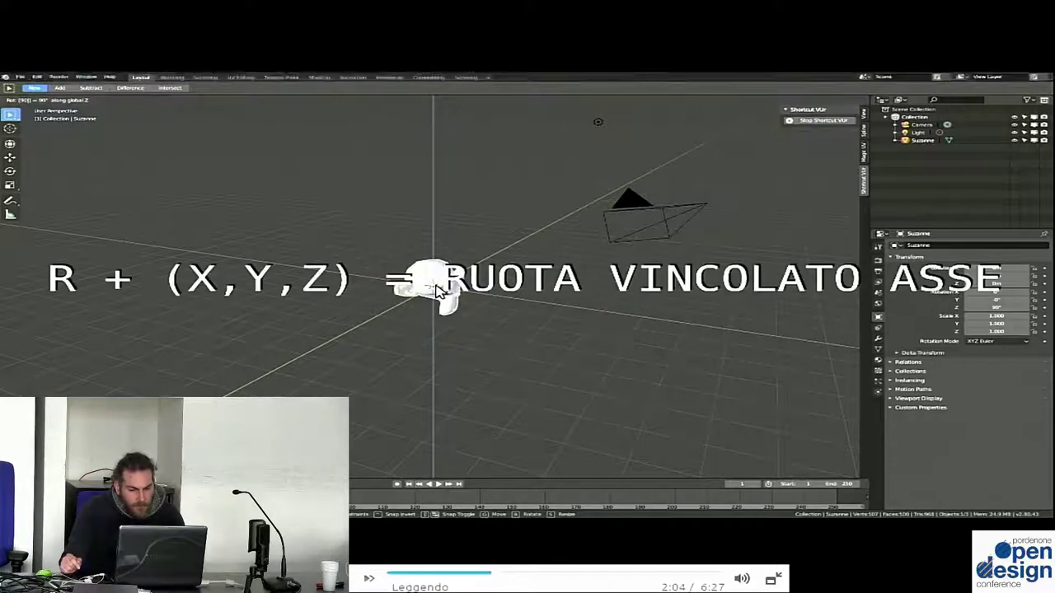
click(438, 290)
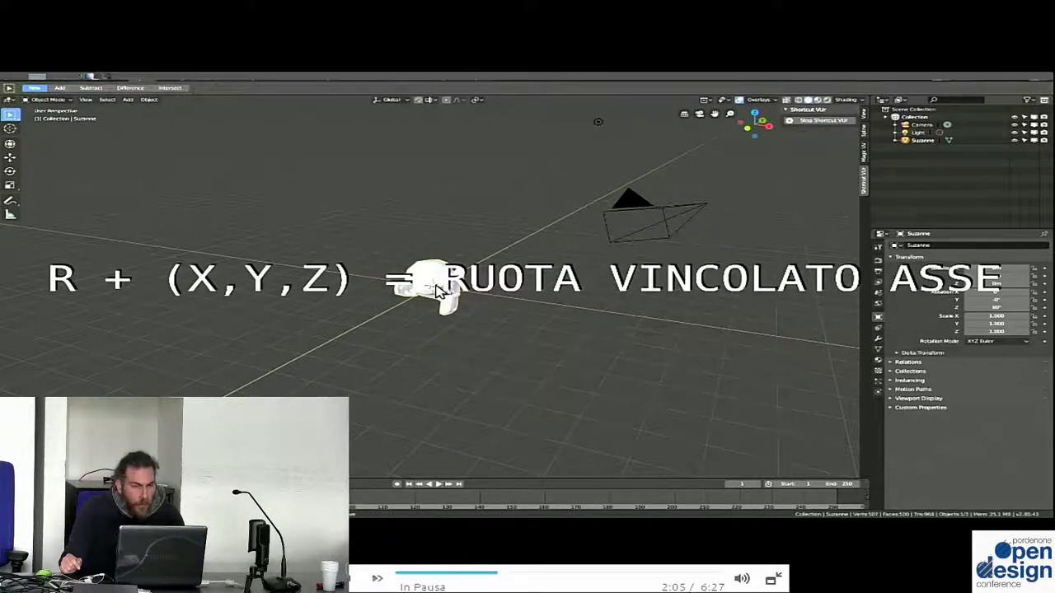
click(437, 290)
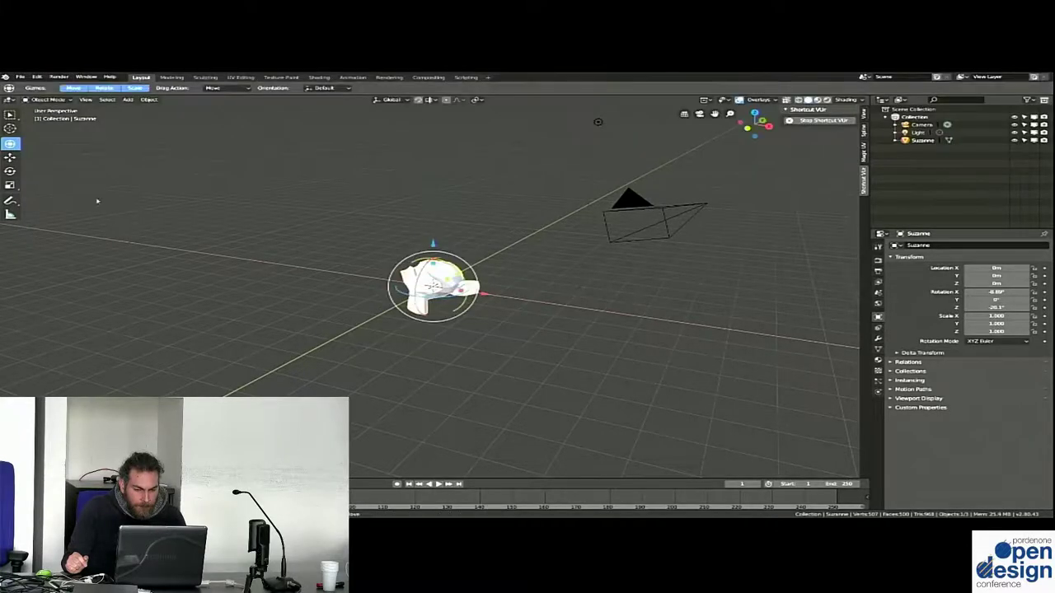
click(9, 157)
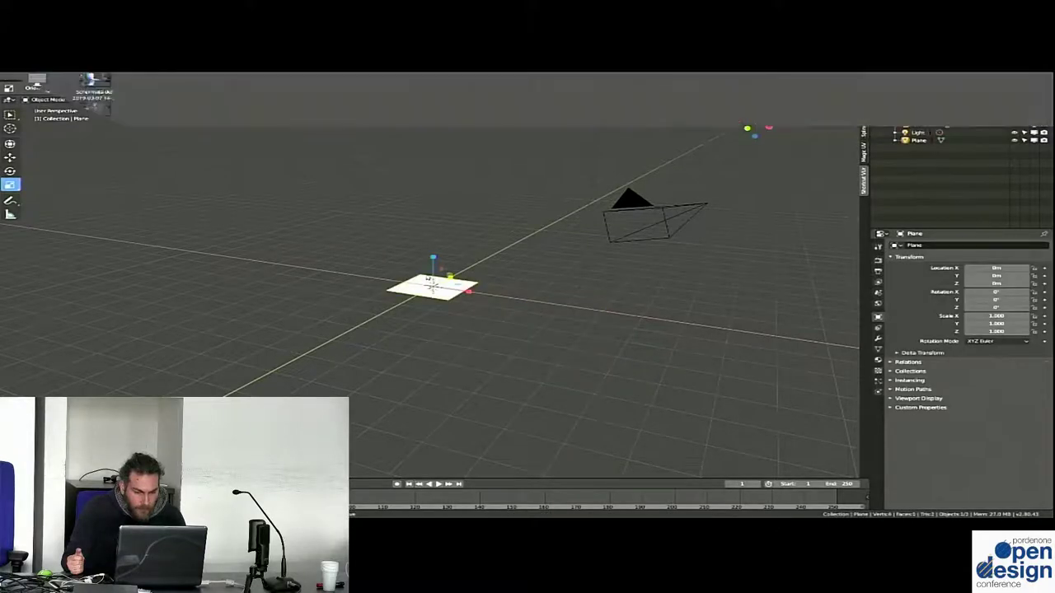
Pause and resume the talk through the plane framing and Edit Mode tips
key(space)
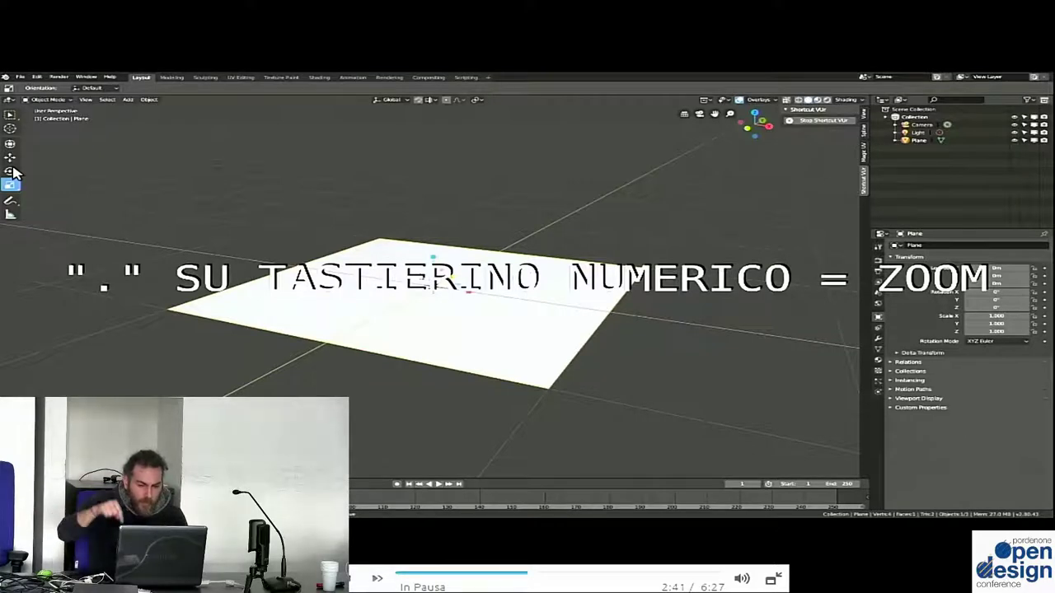
key(space)
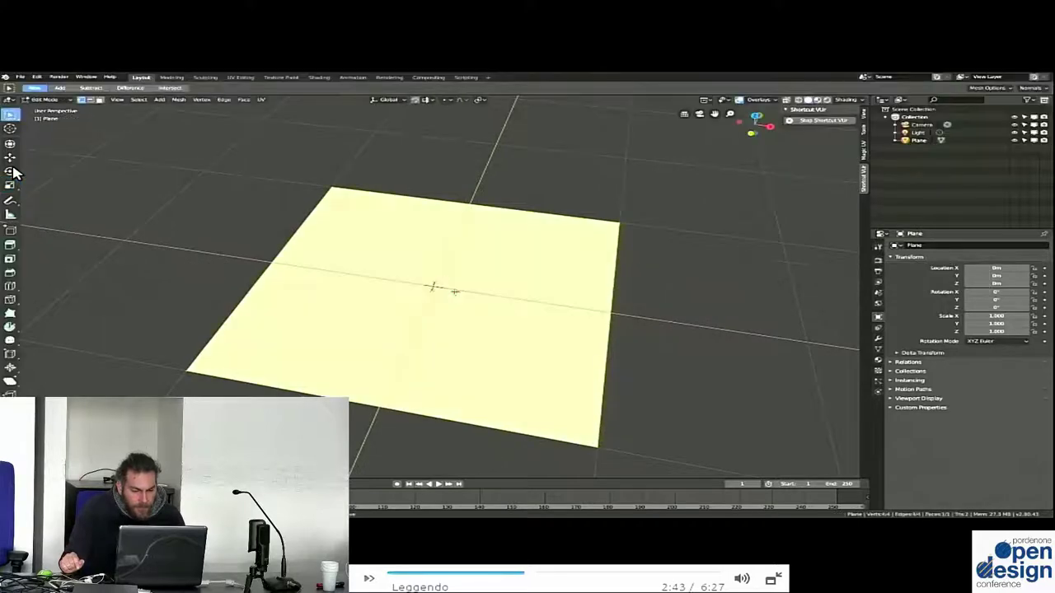
key(space)
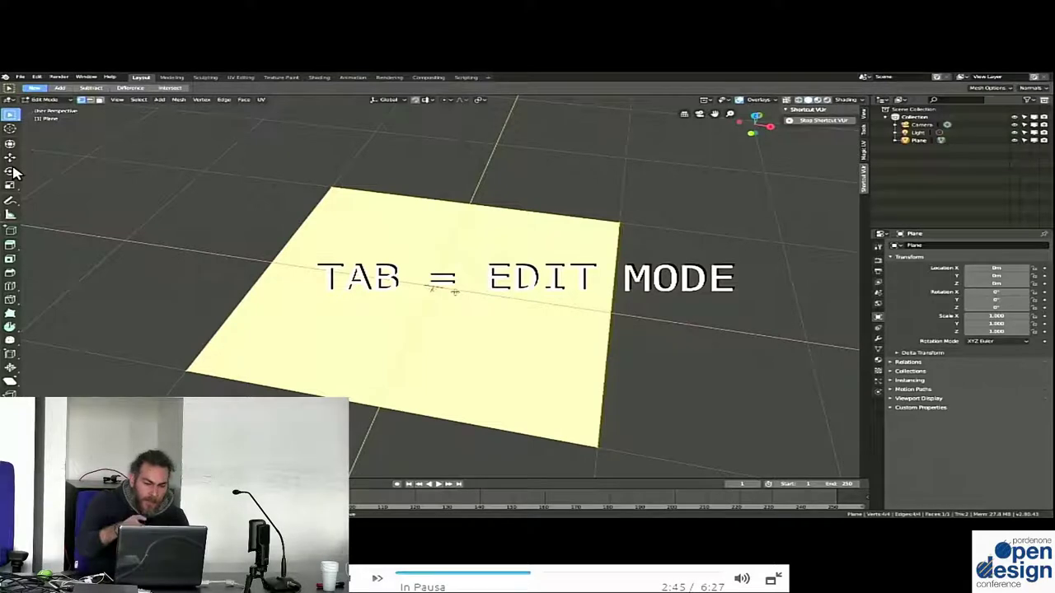
key(space)
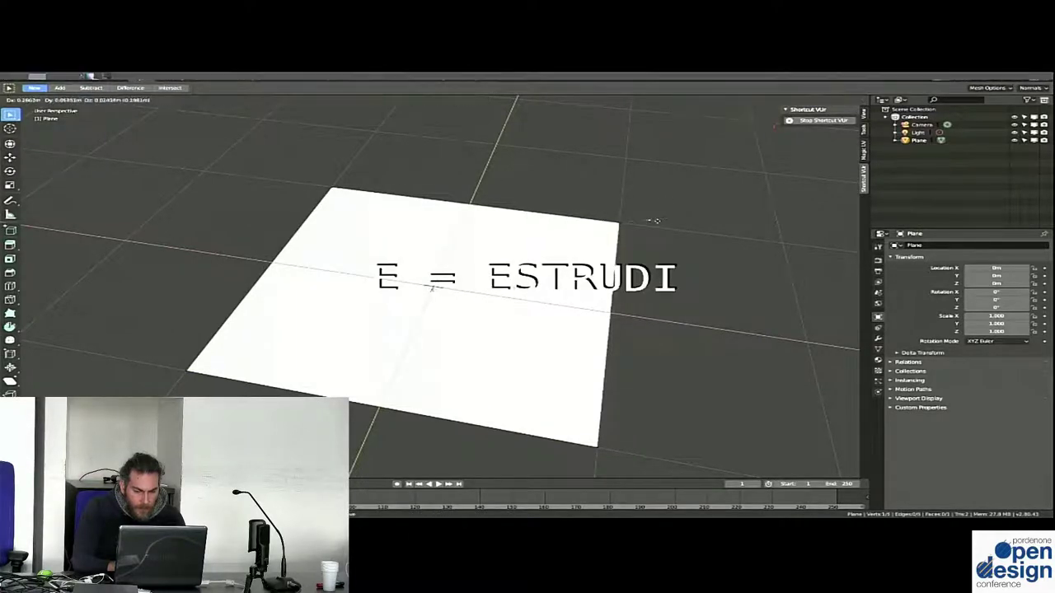
Pause, then resume the tutorial as the plane is extruded into a column
click(15, 171)
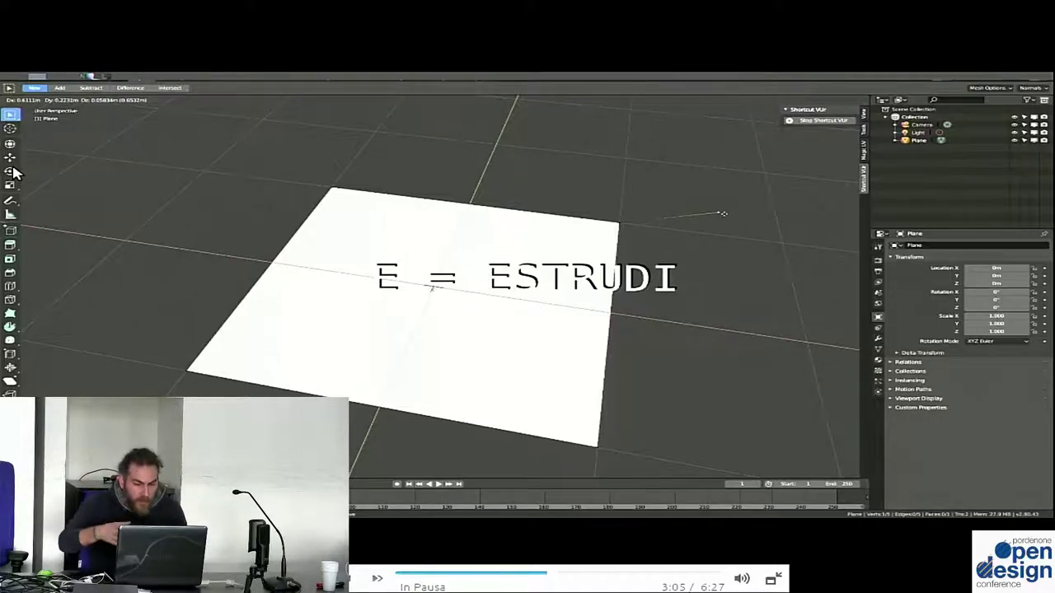
key(space)
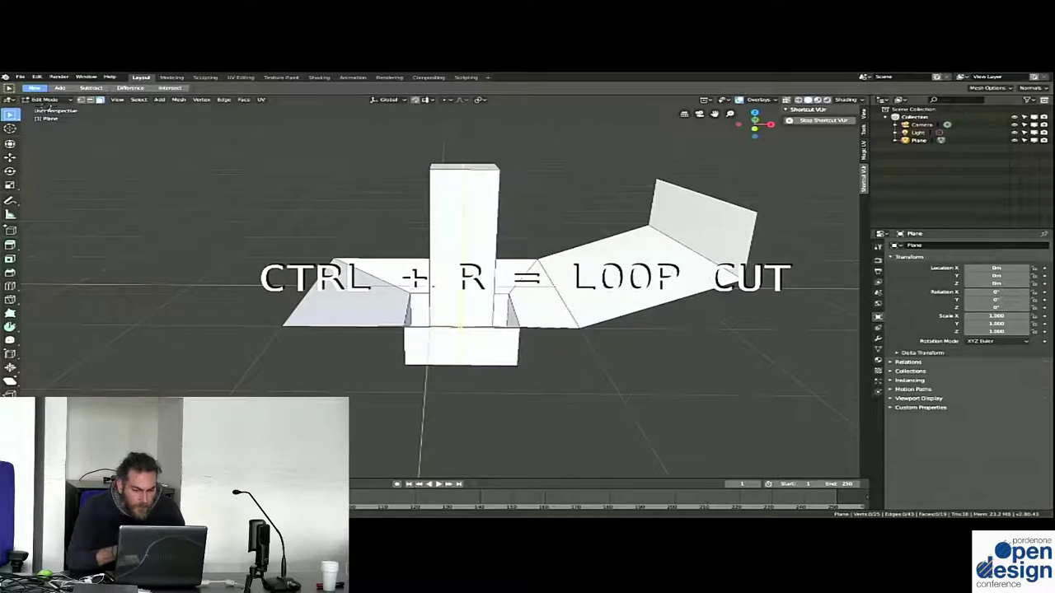
Pause the tutorial at the loop cut and X-ray front view explanation
click(14, 171)
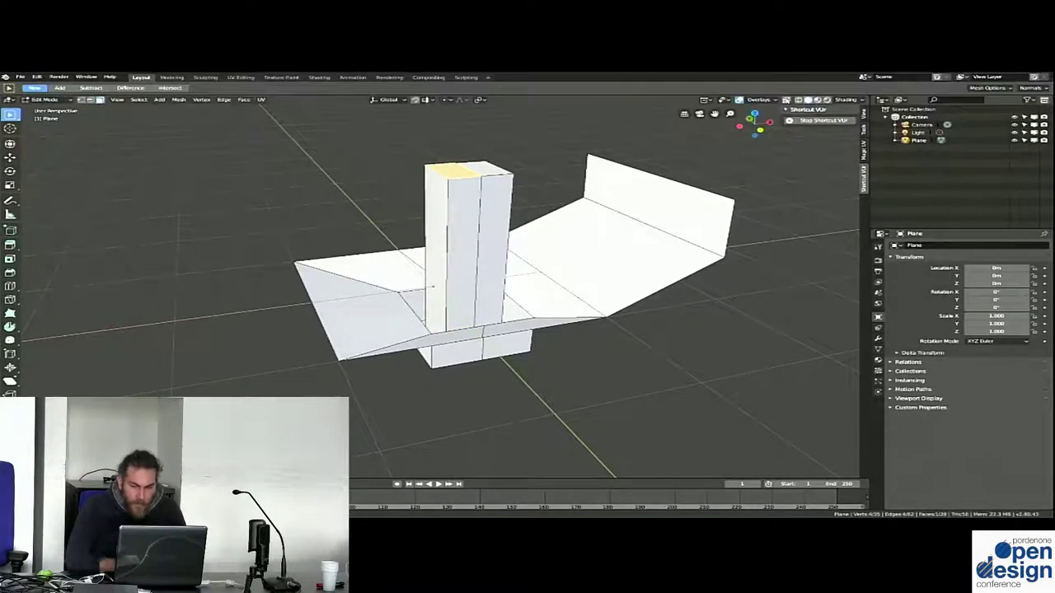
key(space)
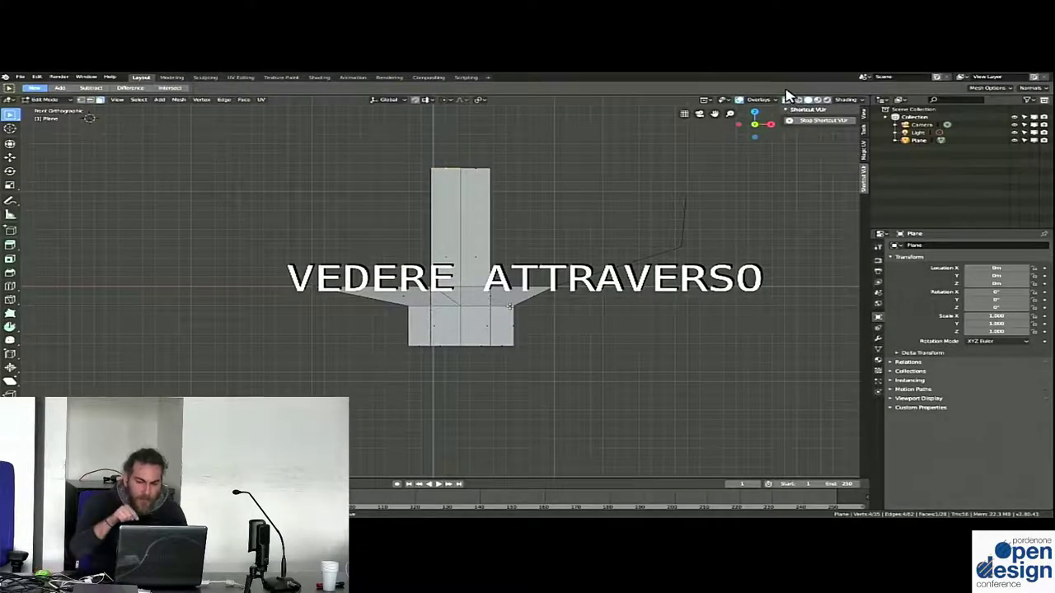
Pause and resume the tutorial repeatedly while half the mesh is deleted
key(space)
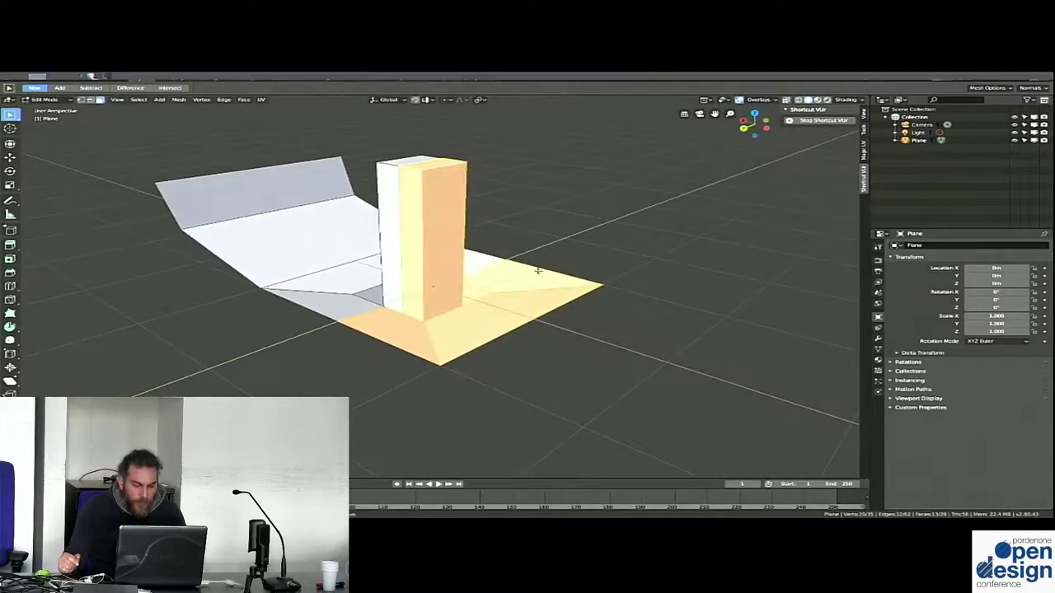
click(787, 95)
click(787, 94)
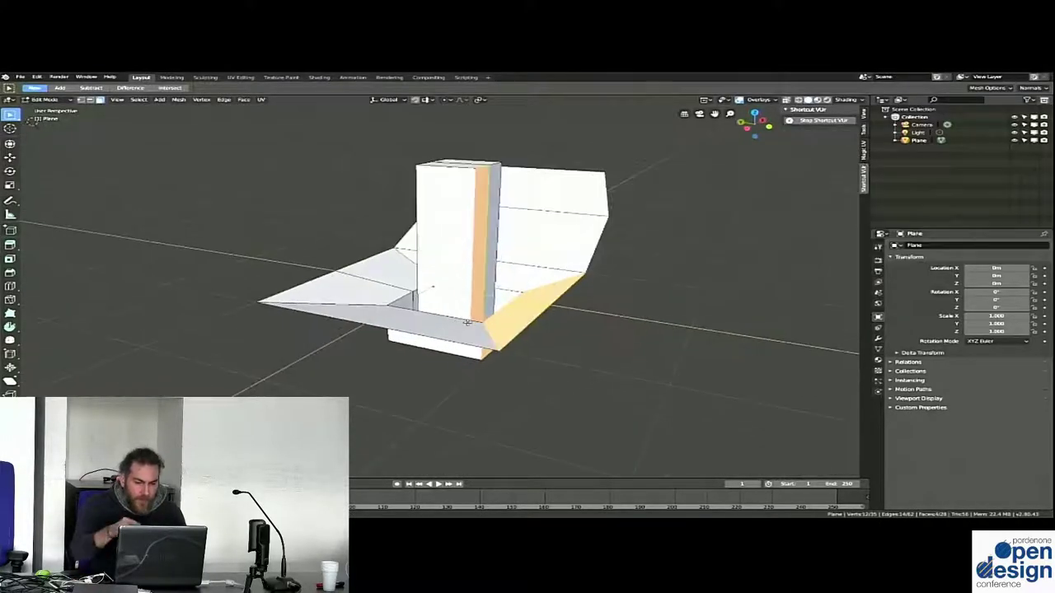
click(787, 95)
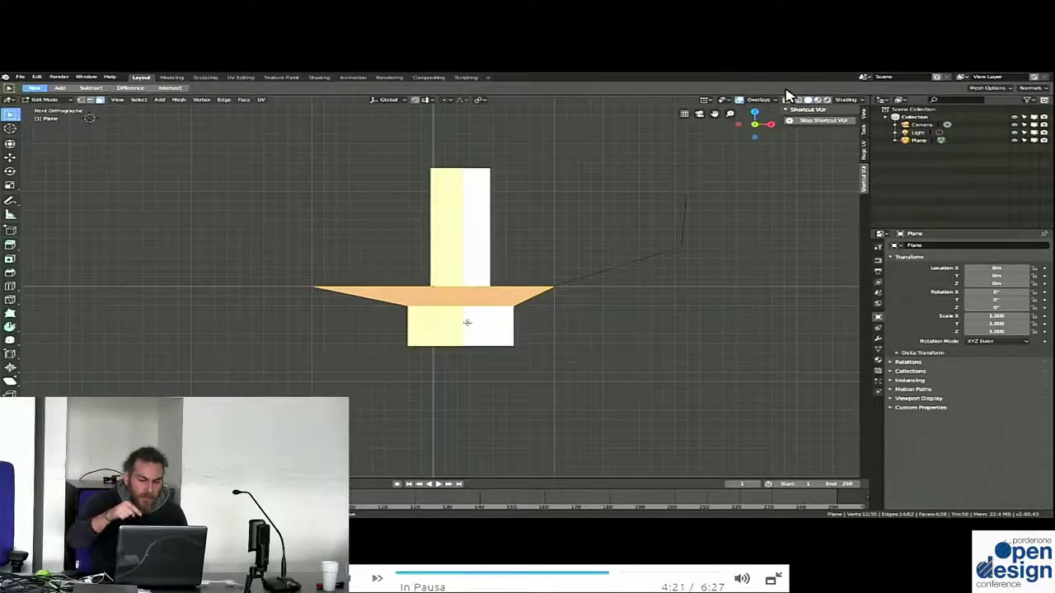
click(787, 94)
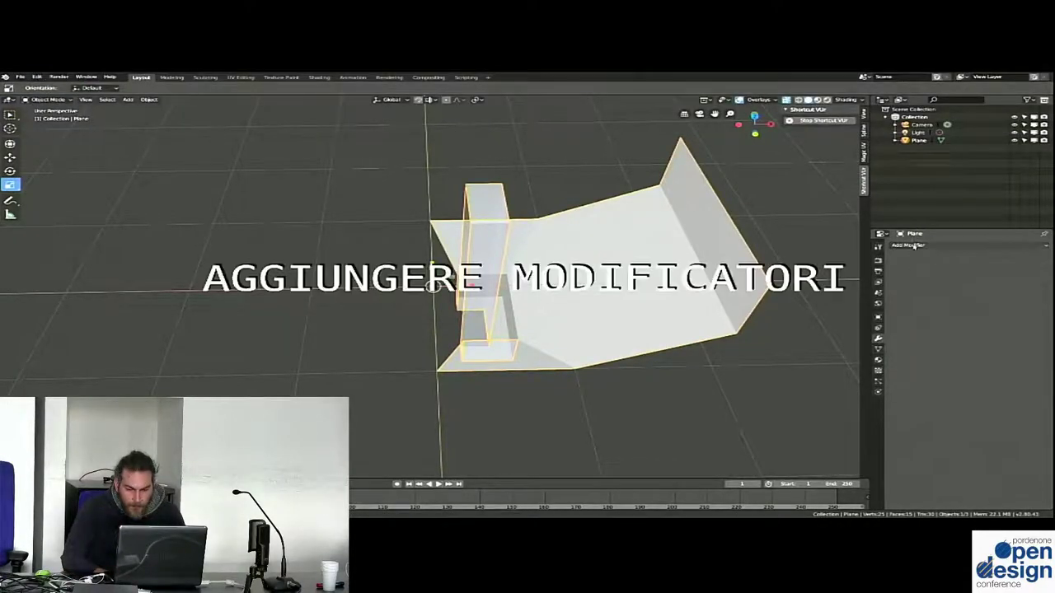
Pause and resume the tutorial through the Mirror modifier and Clipping explanation
click(787, 95)
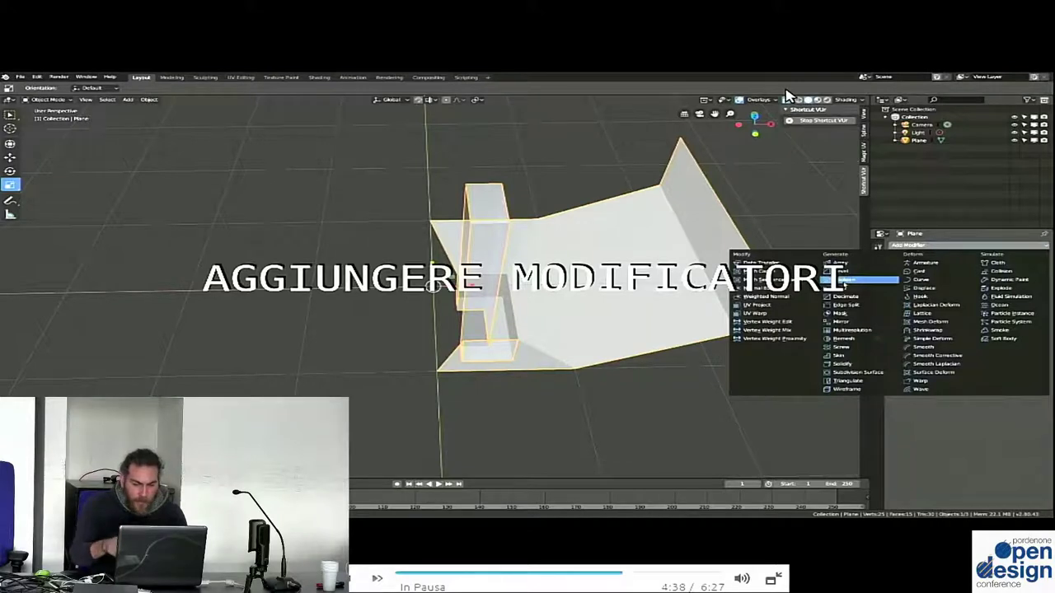
click(787, 95)
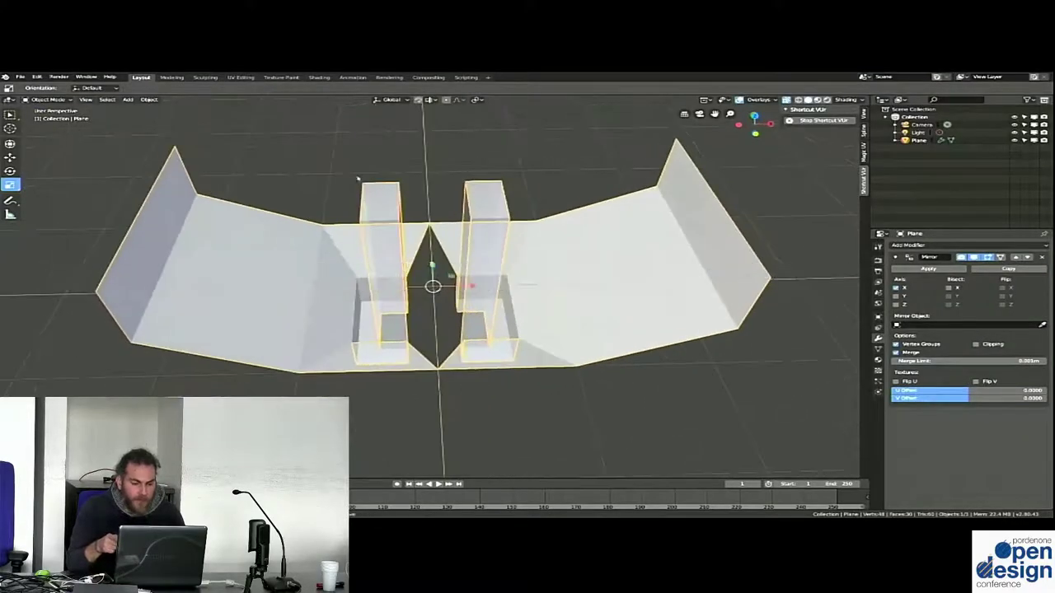
click(787, 95)
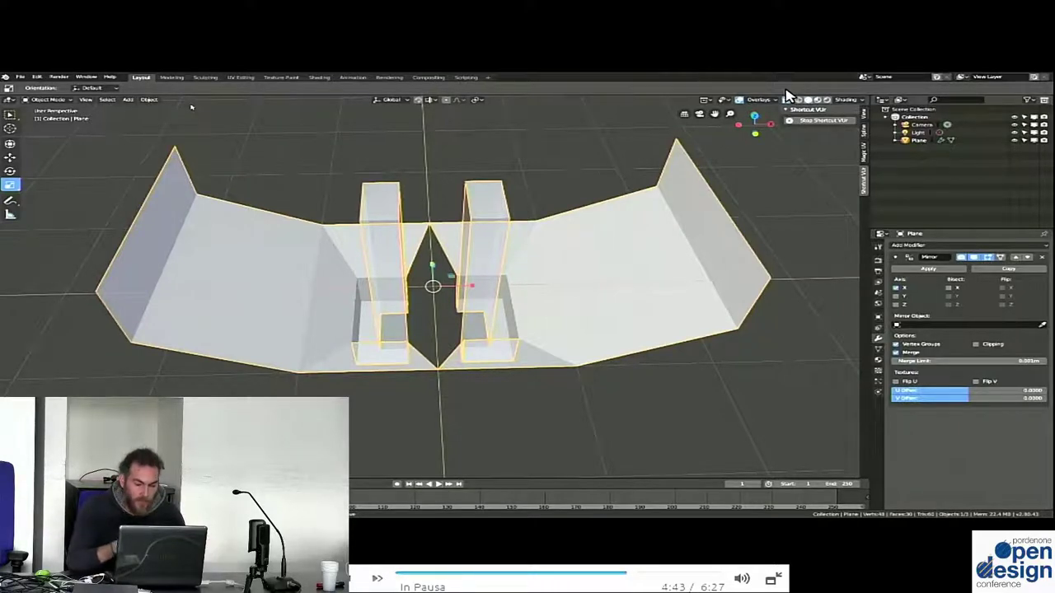
key(space)
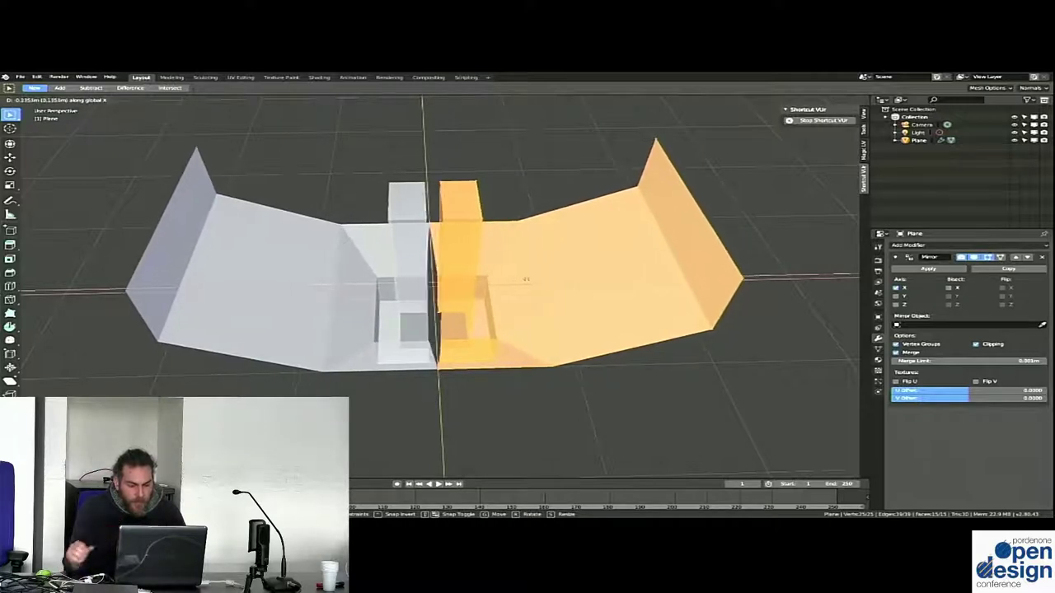
Select in the viewport, start and cancel a grab, then box-select vertices in Edit Mode
click(515, 277)
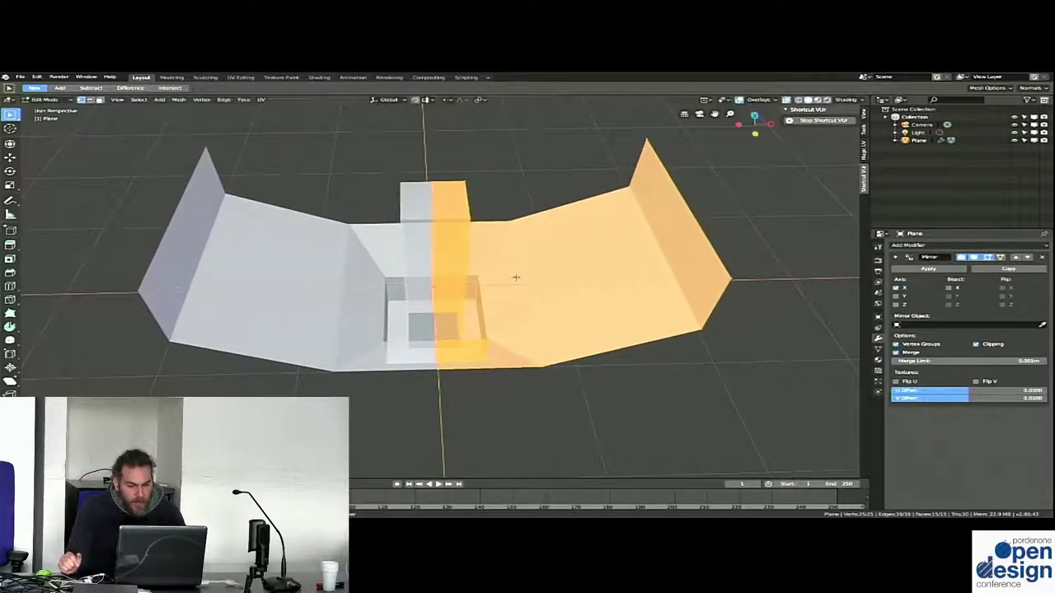
key(g)
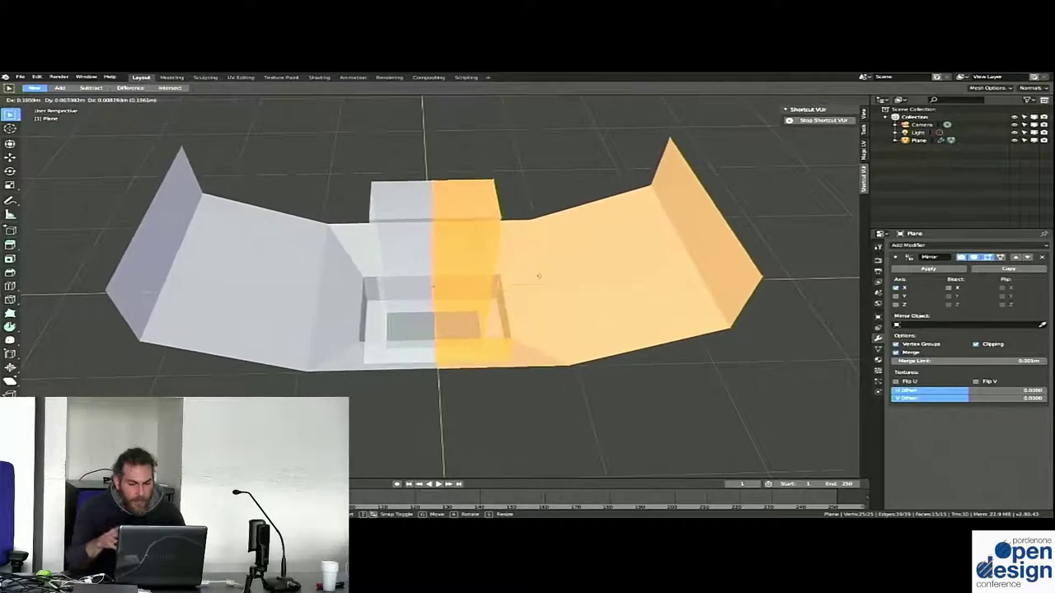
key(Escape)
key(Tab)
mouse_move(539, 278)
middle_down()
mouse_move(502, 247)
mouse_move(461, 272)
middle_up()
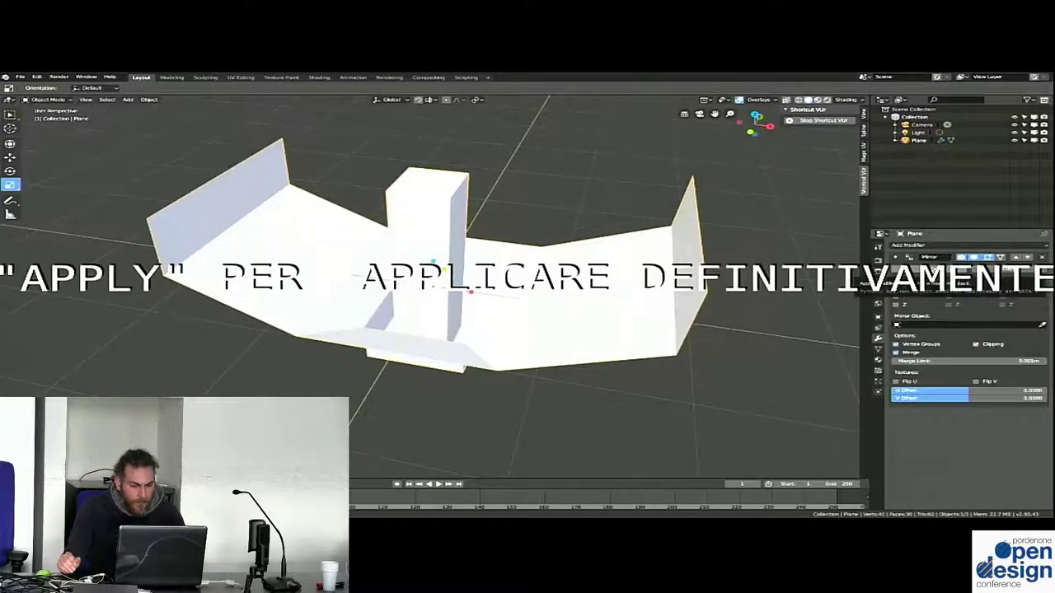
Pause and resume the tutorial at the Subdivision Surface modifier part
click(439, 240)
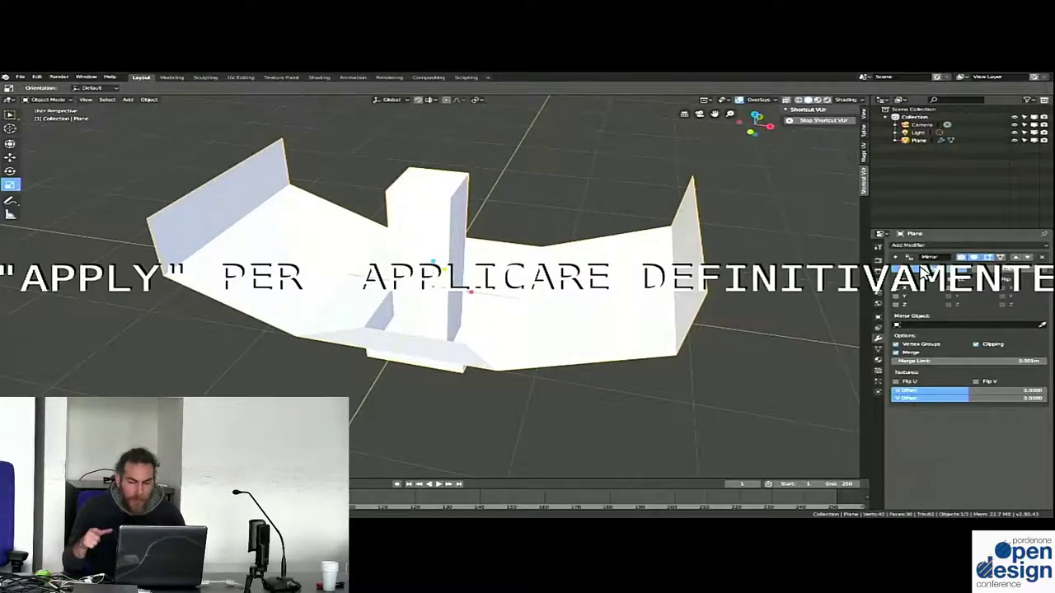
key(space)
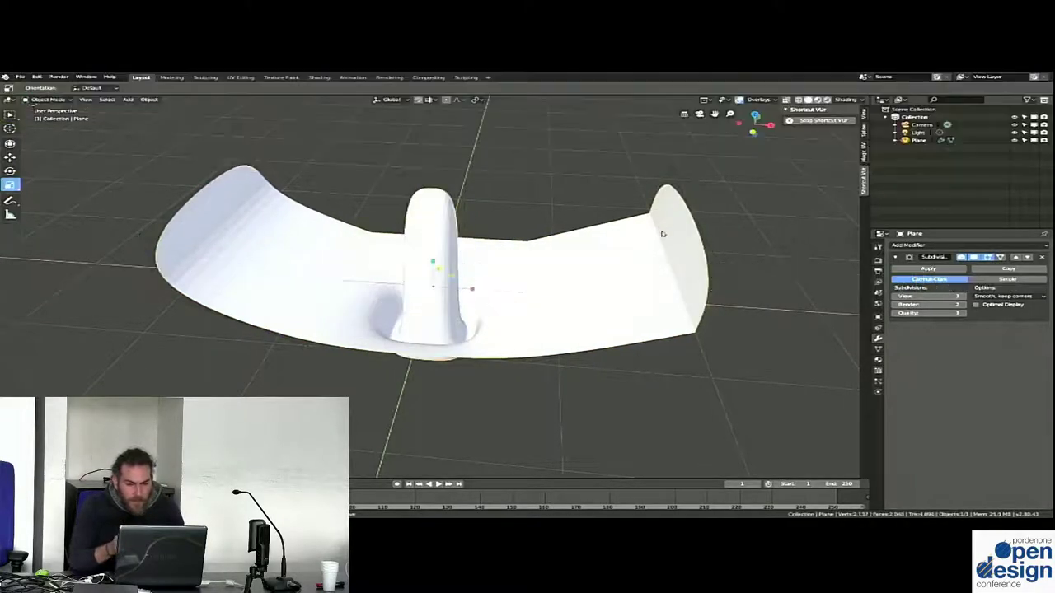
Pause and resume the tutorial as it switches the smoothed mesh to Eevee Material Preview shading
click(521, 313)
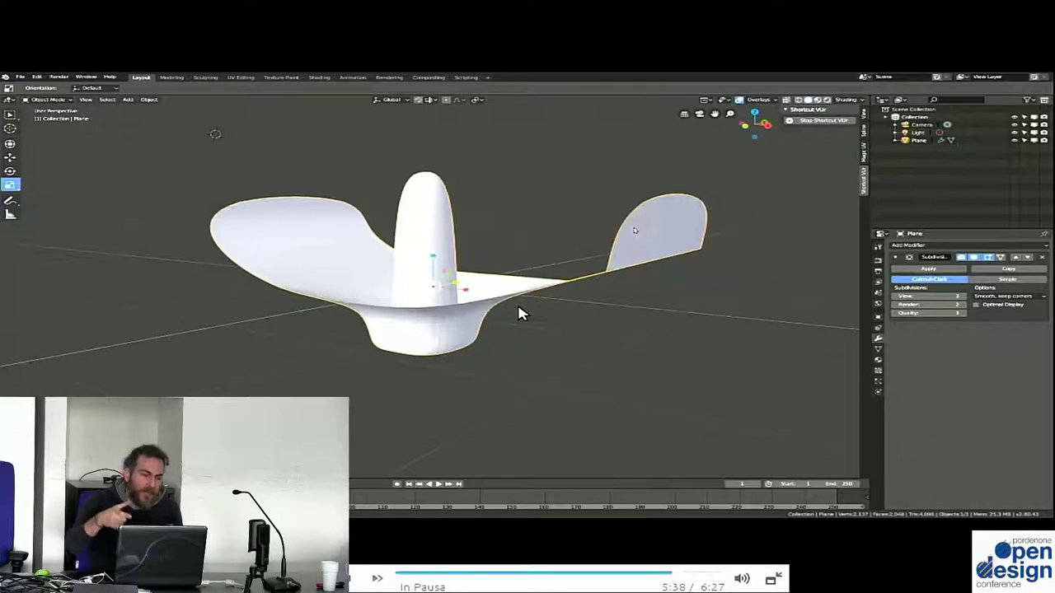
click(521, 314)
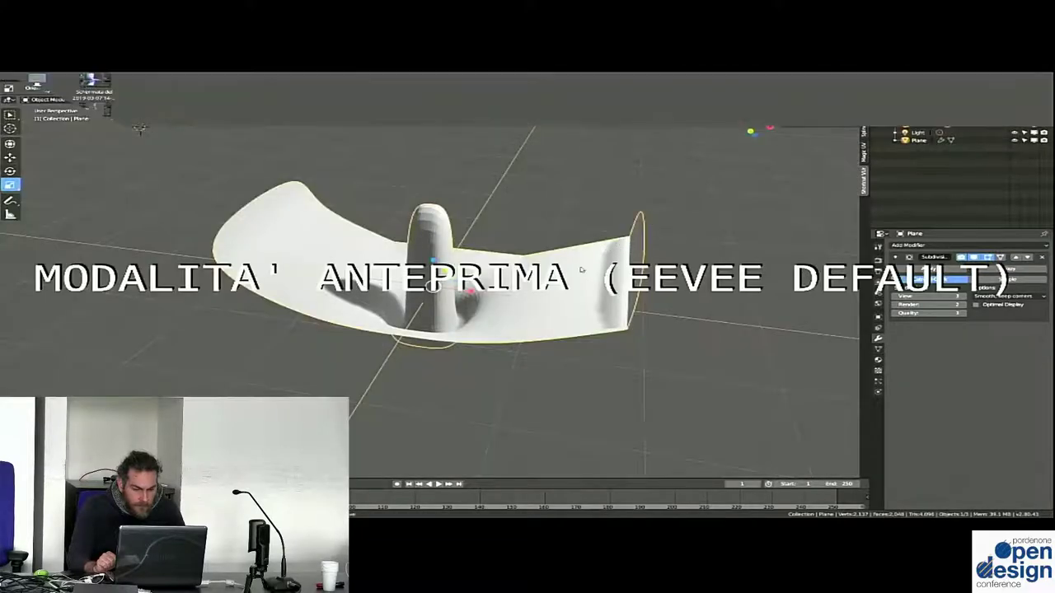
Pause the tutorial while it adds a floor plane and renders the viewport with Cycles
click(837, 89)
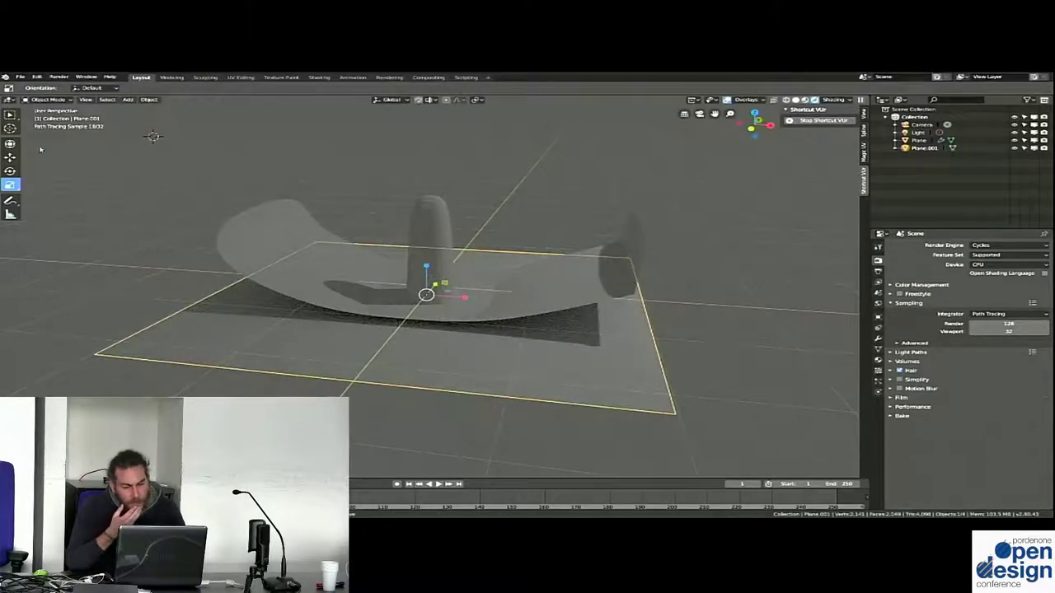
Pause, then resume the tutorial as the floor plane is moved along Z
click(836, 89)
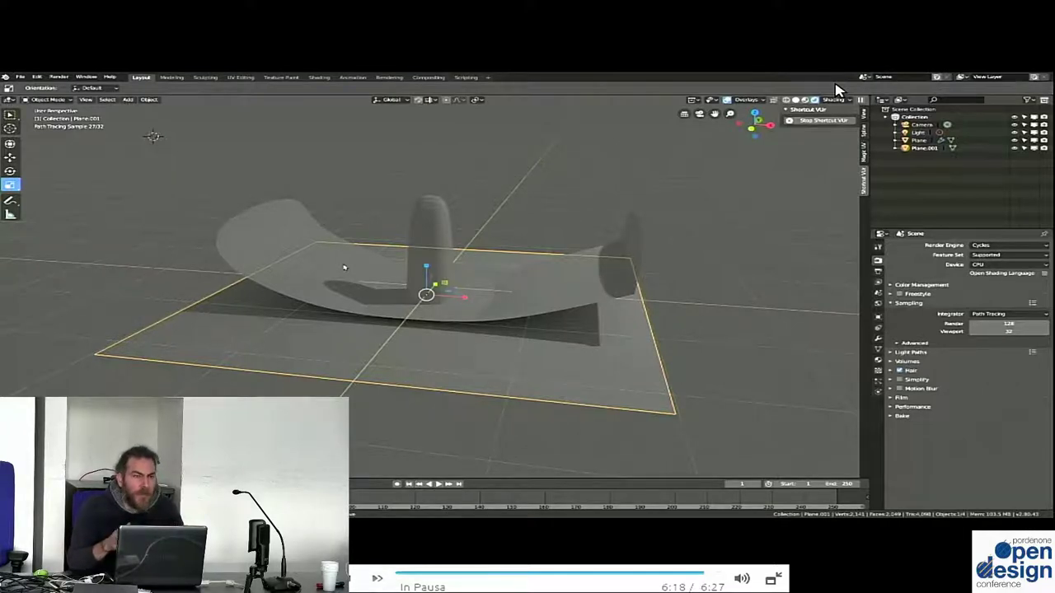
key(space)
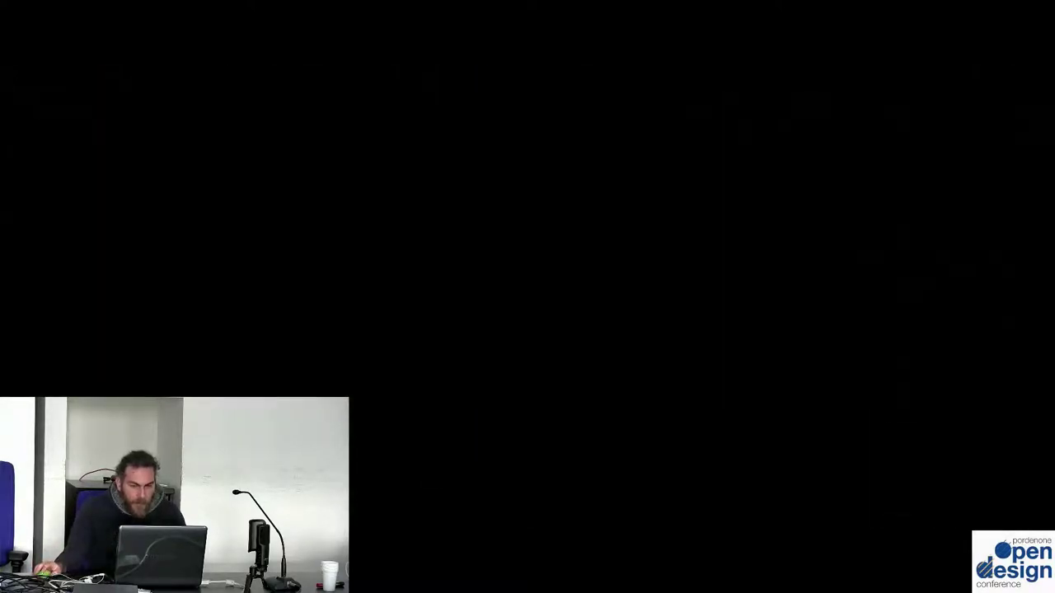
Move the player aside and play Nozioni Base 2.mkv from the Video folder full screen
drag(895, 12, 3, 201)
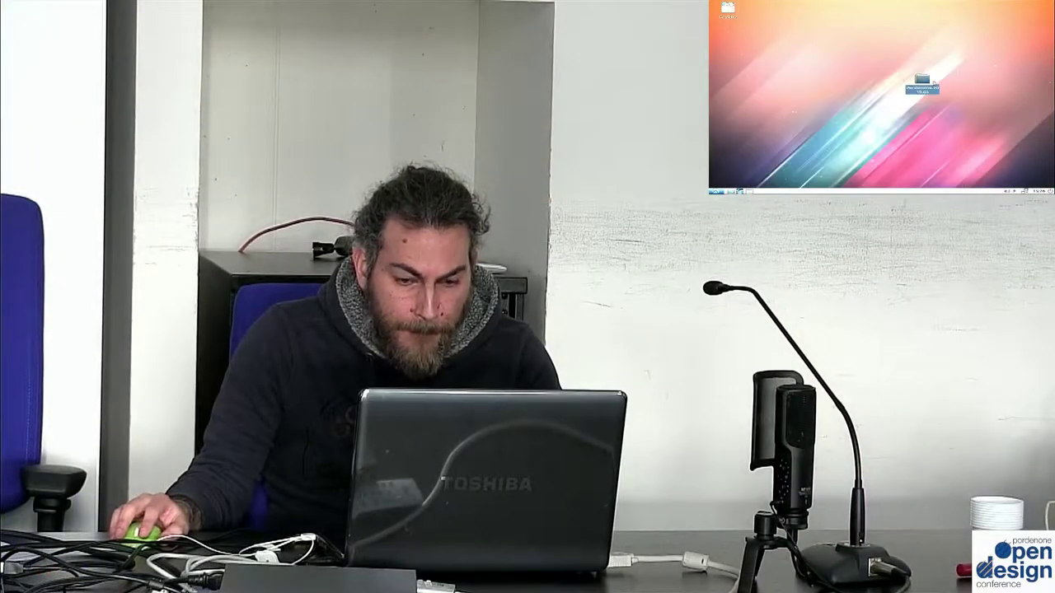
double_click(923, 81)
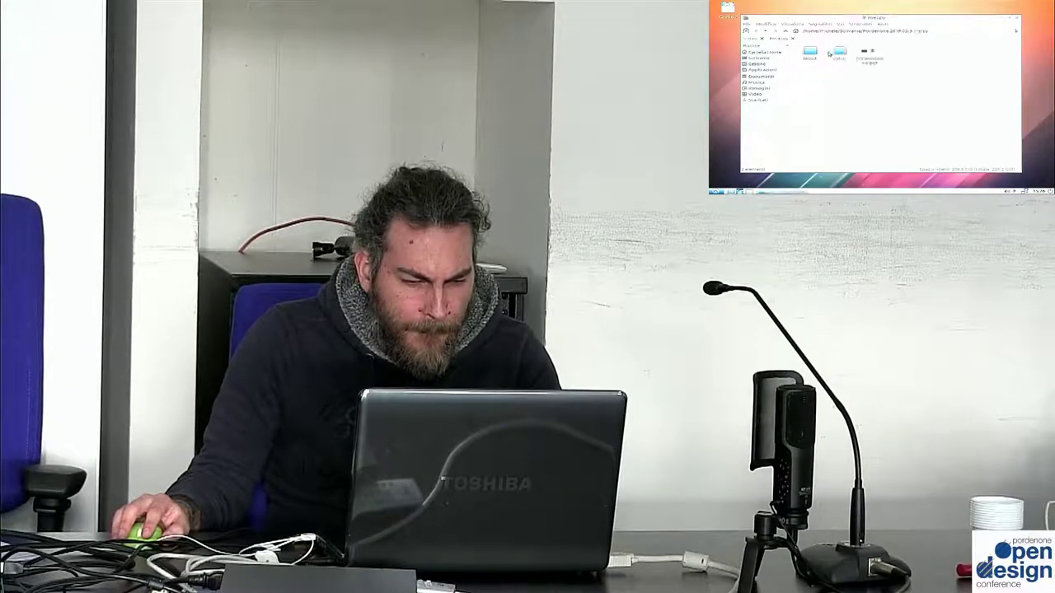
double_click(839, 51)
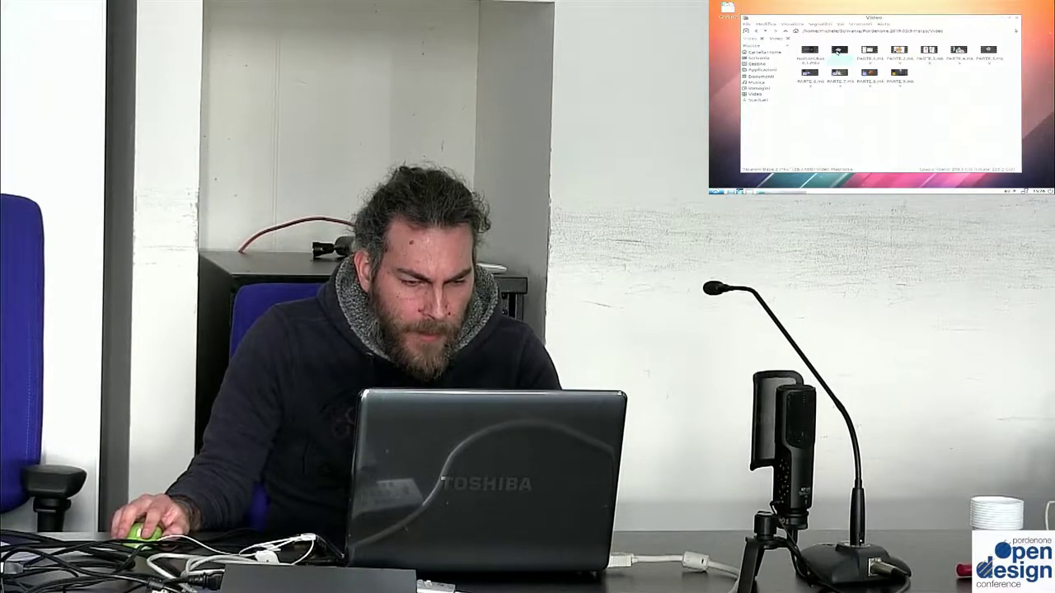
double_click(838, 51)
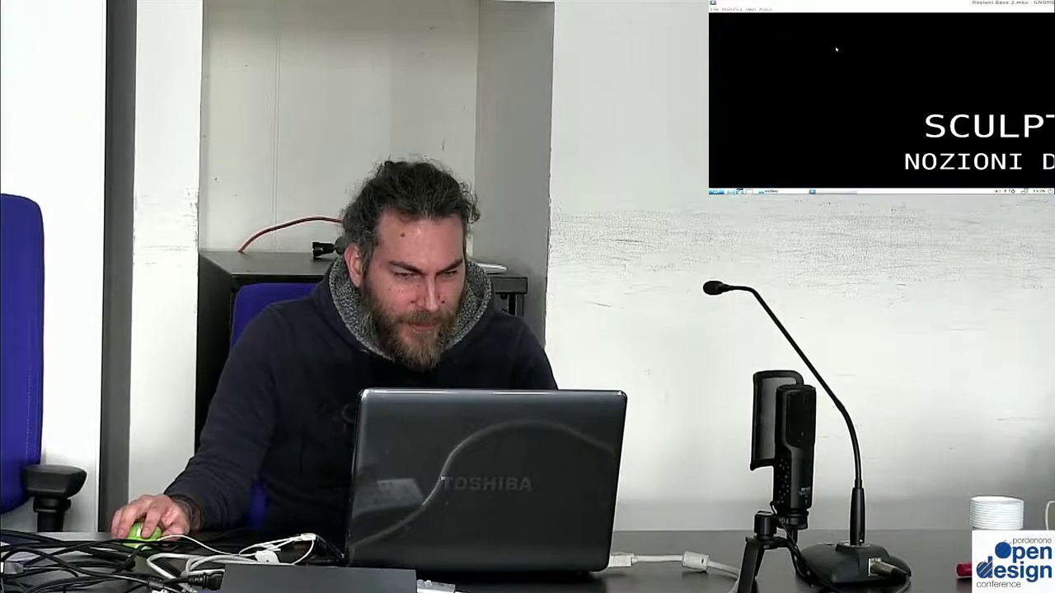
double_click(835, 50)
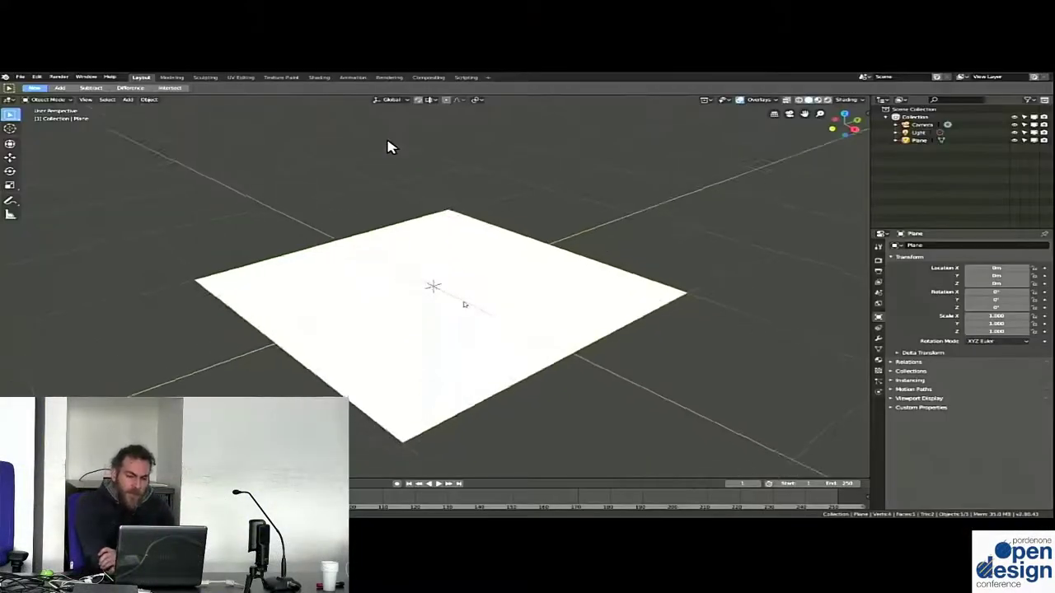
Pause through the Clay brush demo, pick Clay Strips, then Tab the plane into Edit Mode
key(space)
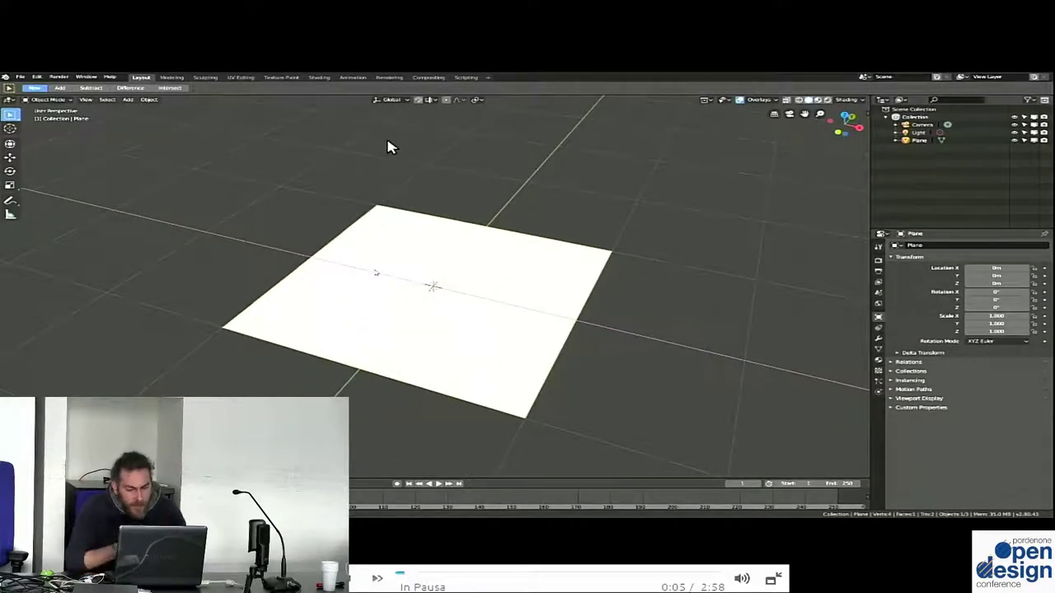
key(space)
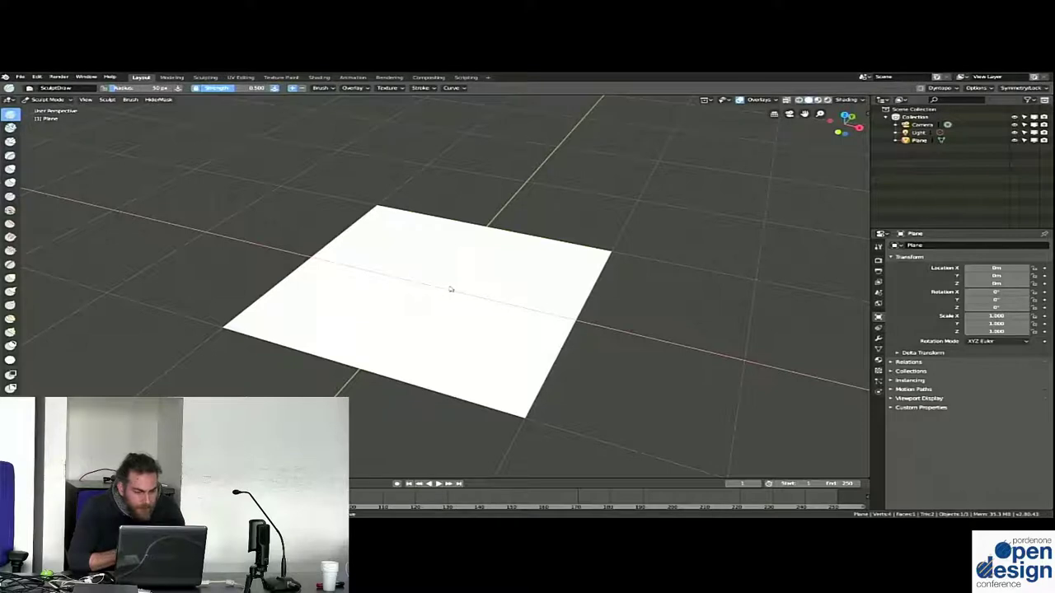
click(391, 147)
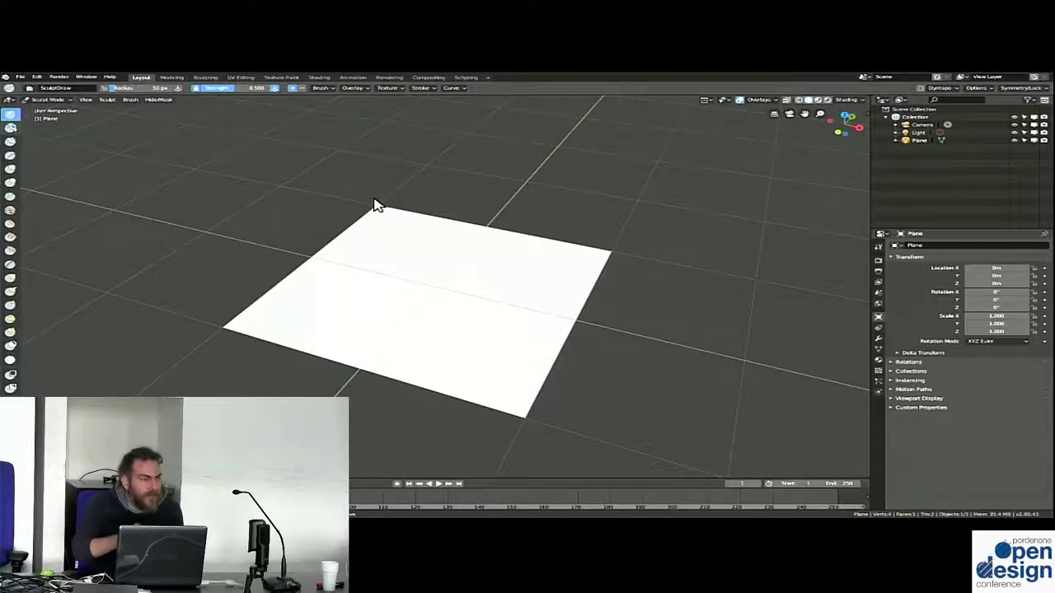
key(c)
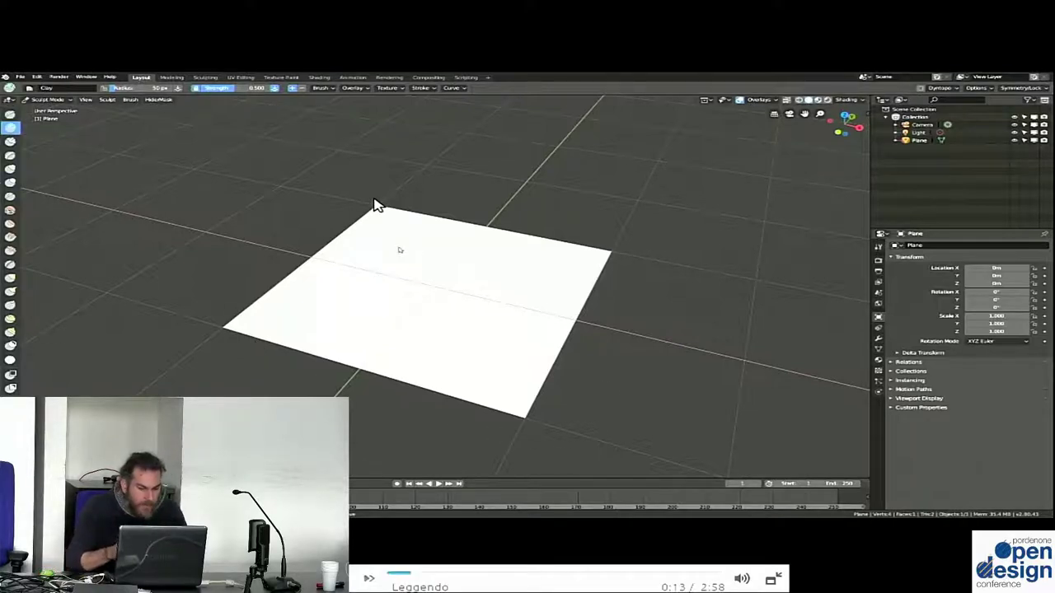
click(10, 141)
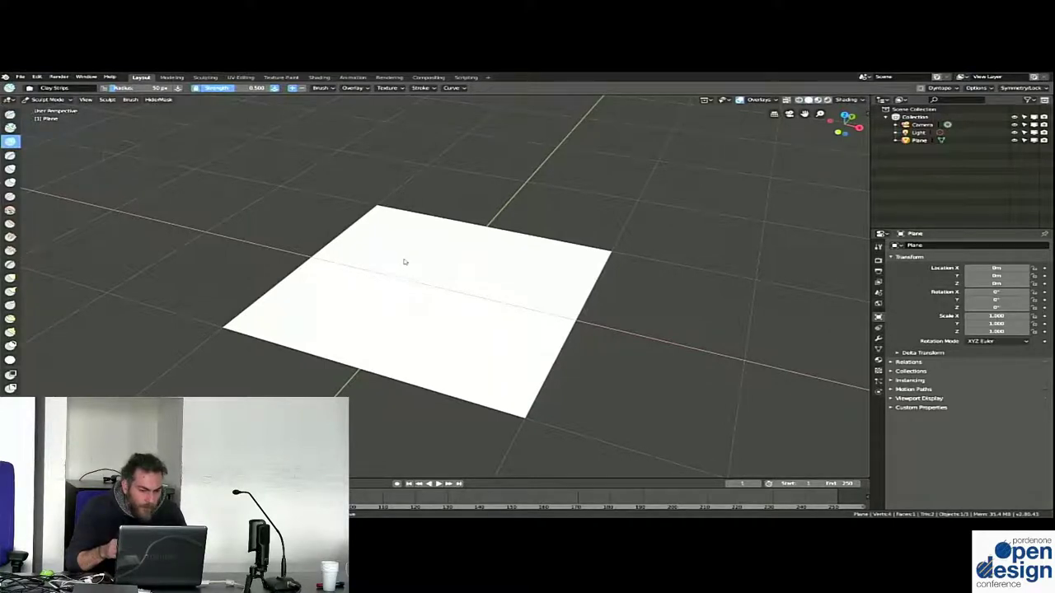
key(Tab)
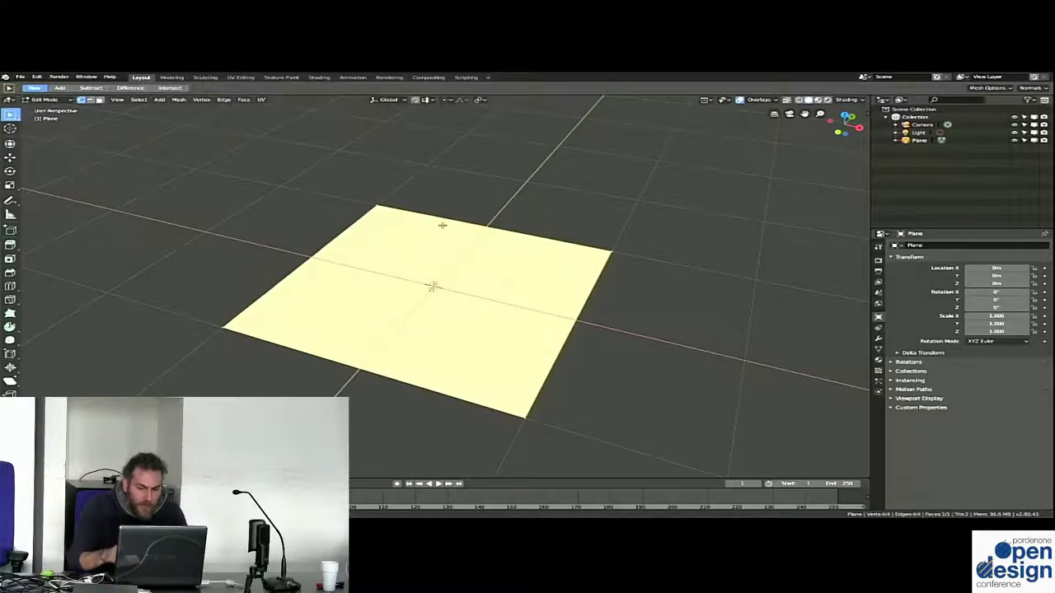
Add many evenly spaced Ctrl+R loop cuts across the plane
key(ctrl+r)
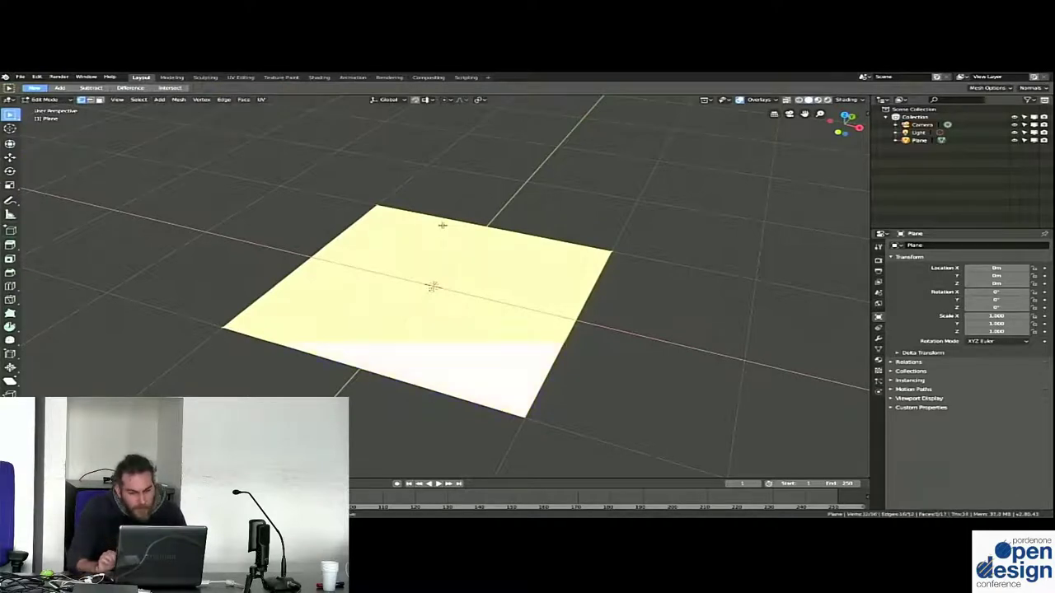
scroll(438, 226, up, 15)
click(437, 226)
right_click(380, 232)
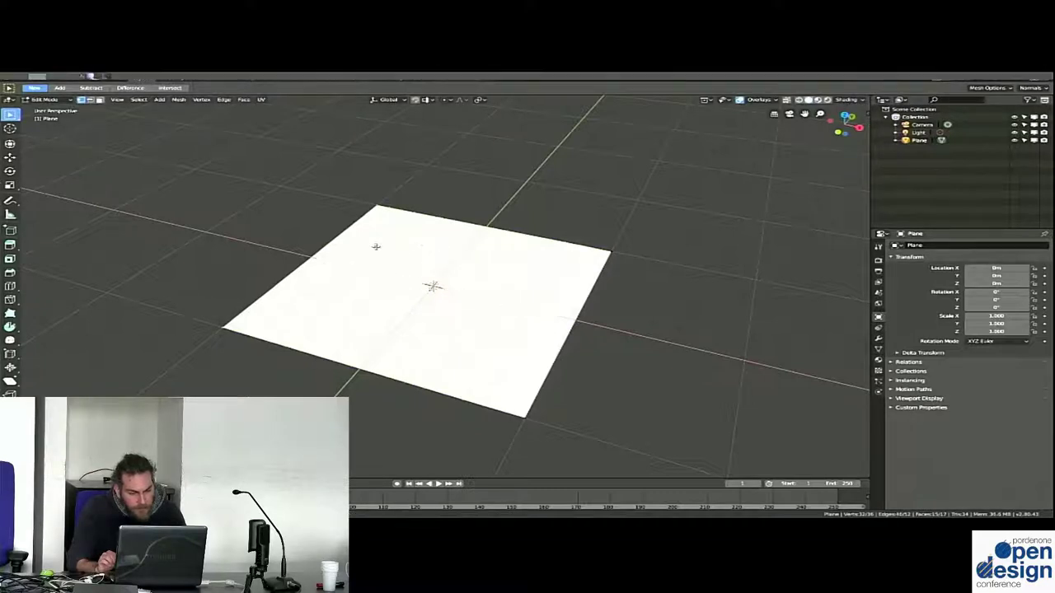
Switch the plane to Sculpt Mode and draw two dent strokes into its surface
key(Tab)
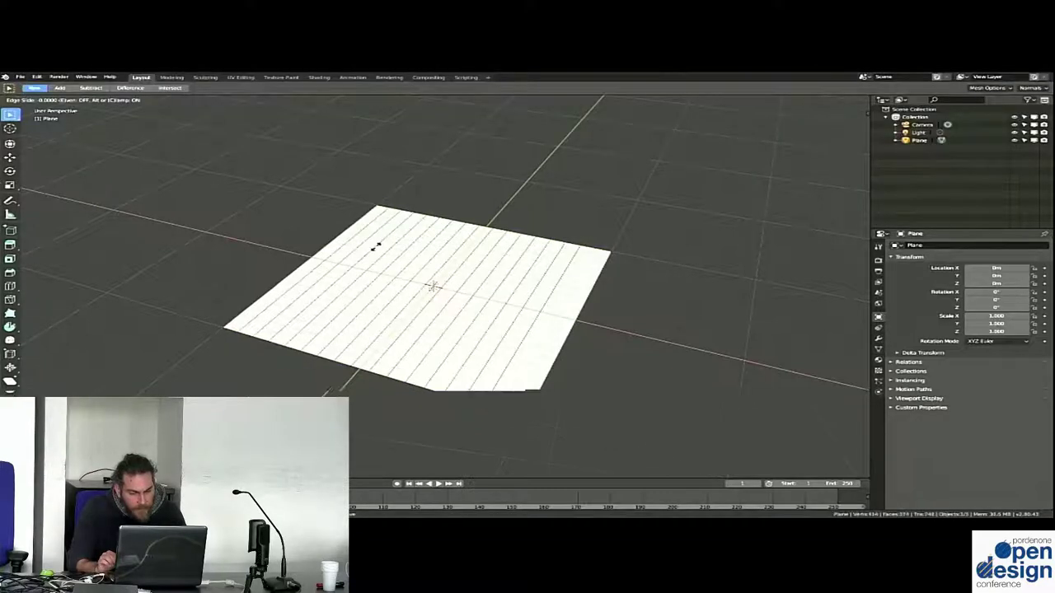
key(ctrl+Tab)
middle_drag(376, 246, 431, 249)
mouse_move(448, 265)
mouse_down()
mouse_move(420, 257)
mouse_move(465, 294)
mouse_up()
drag(396, 296, 437, 307)
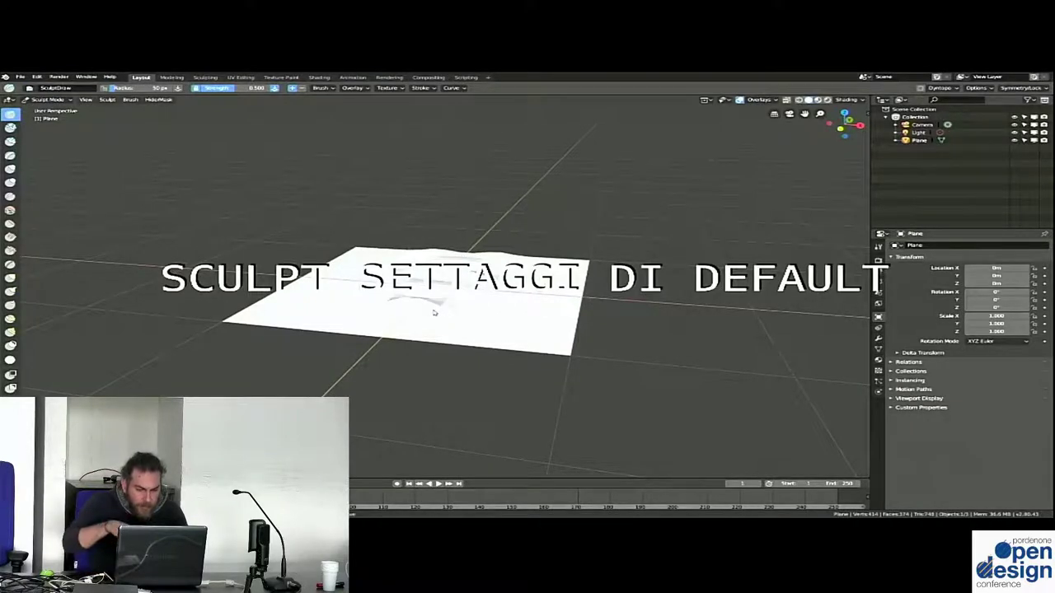
Pause the screencast during the Draw brush strokes and strength adjustment
click(375, 205)
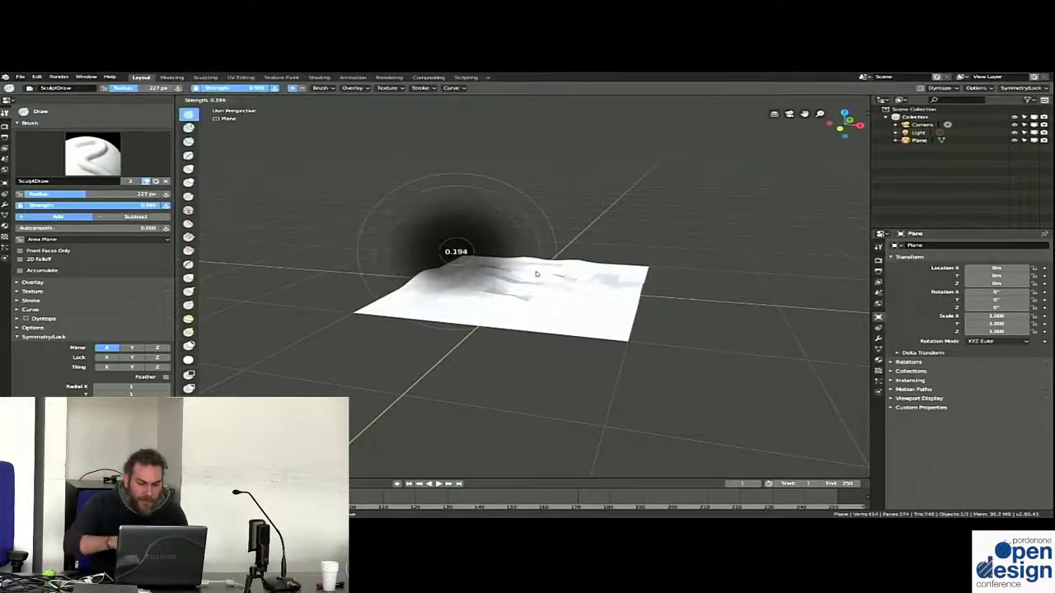
Set brush strength to about 0.19, choose the Clay Strips preset, and use Shift for Smooth
mouse_move(45, 204)
mouse_down()
mouse_move(93, 194)
mouse_move(151, 204)
mouse_move(105, 194)
mouse_up()
click(98, 161)
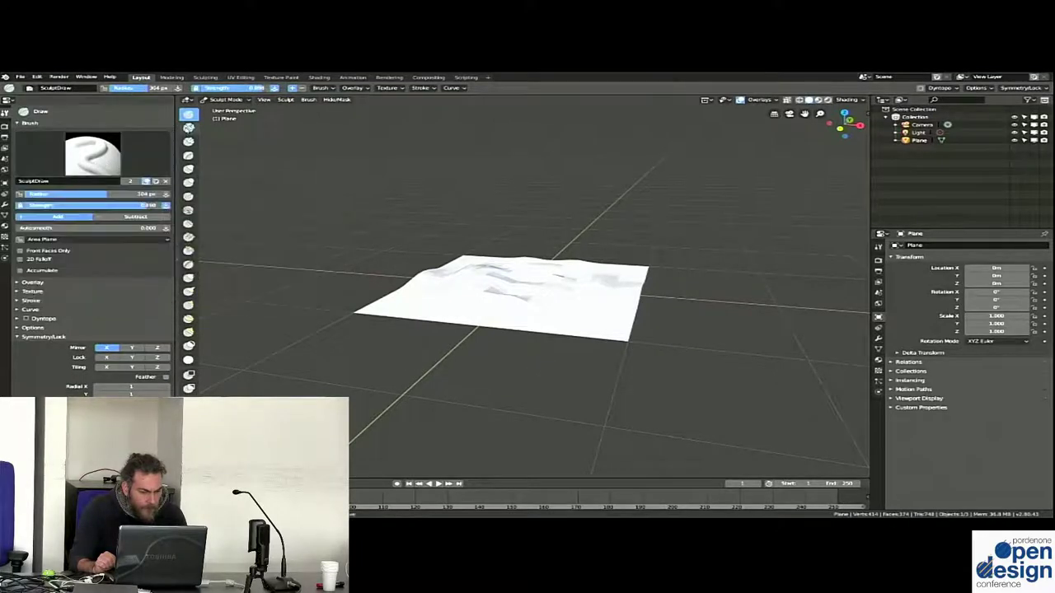
click(189, 141)
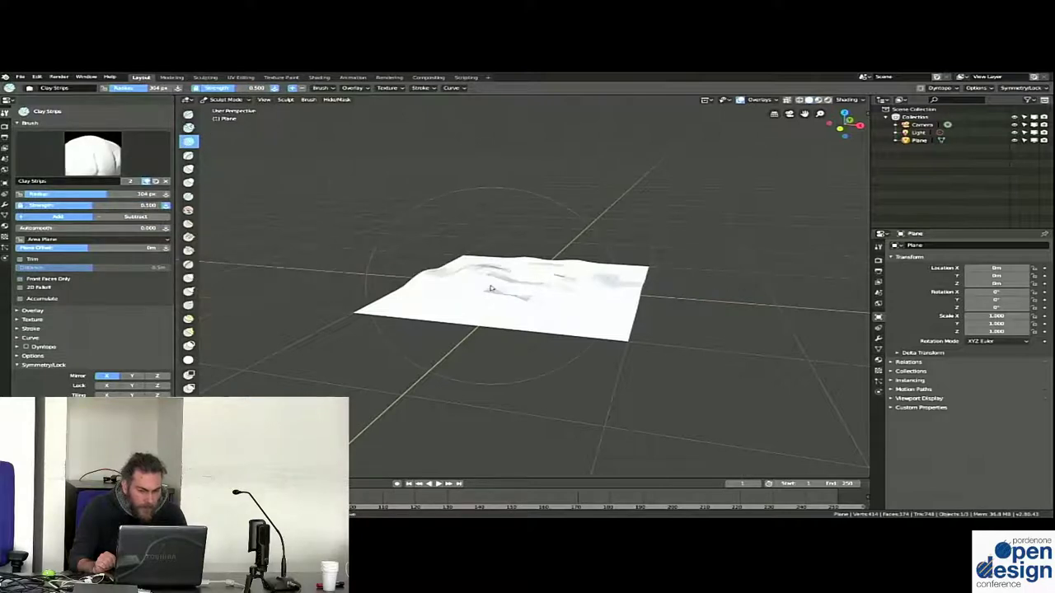
key(shift)
scroll(95, 338, down, 3)
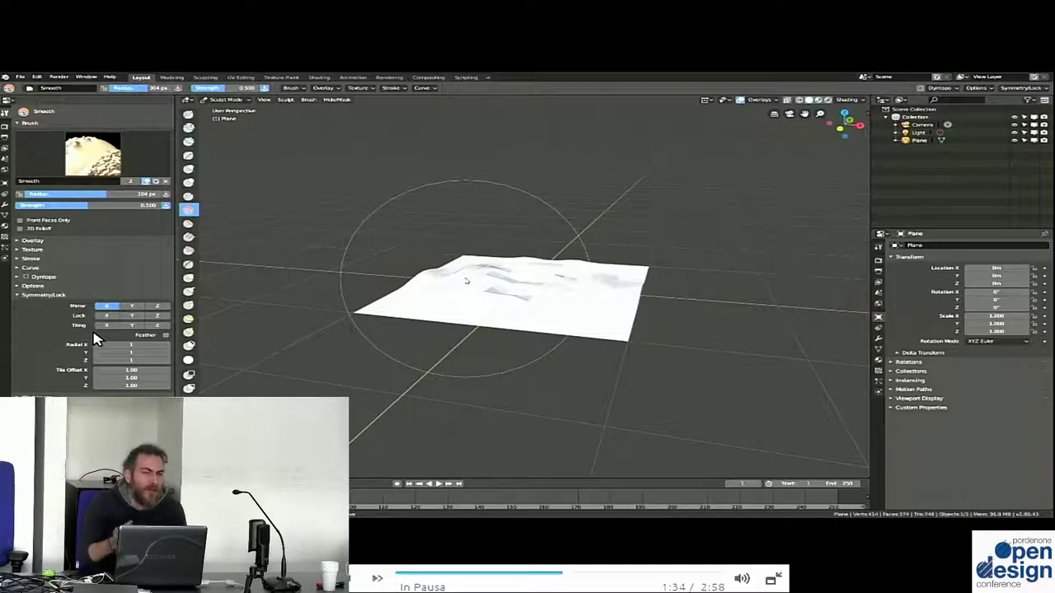
key(space)
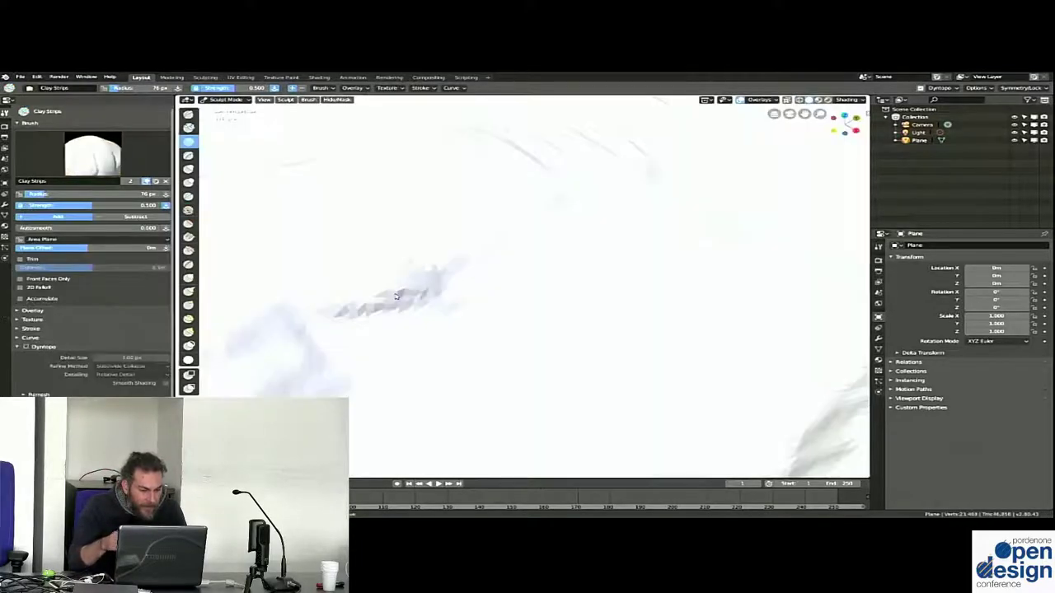
click(93, 338)
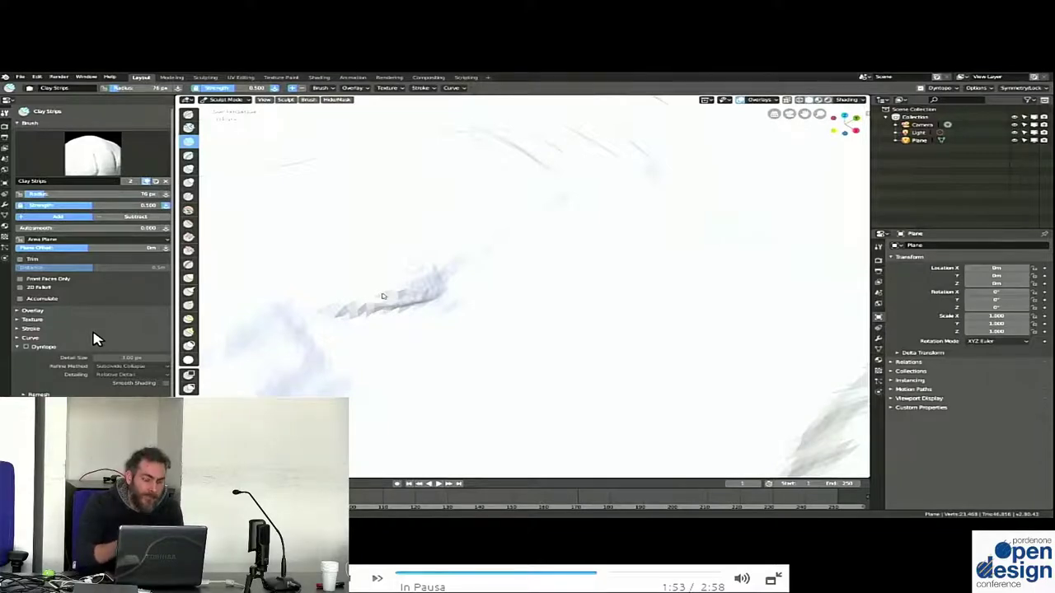
Pause and resume the screencast while it shows the Dyntopo triangle mesh and Draw brush
key(space)
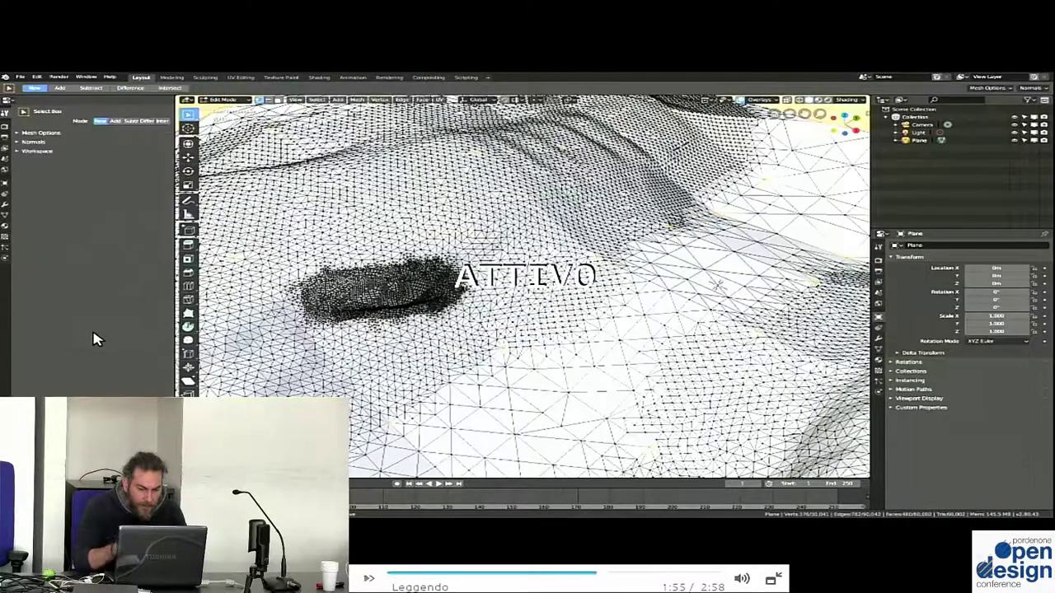
key(space)
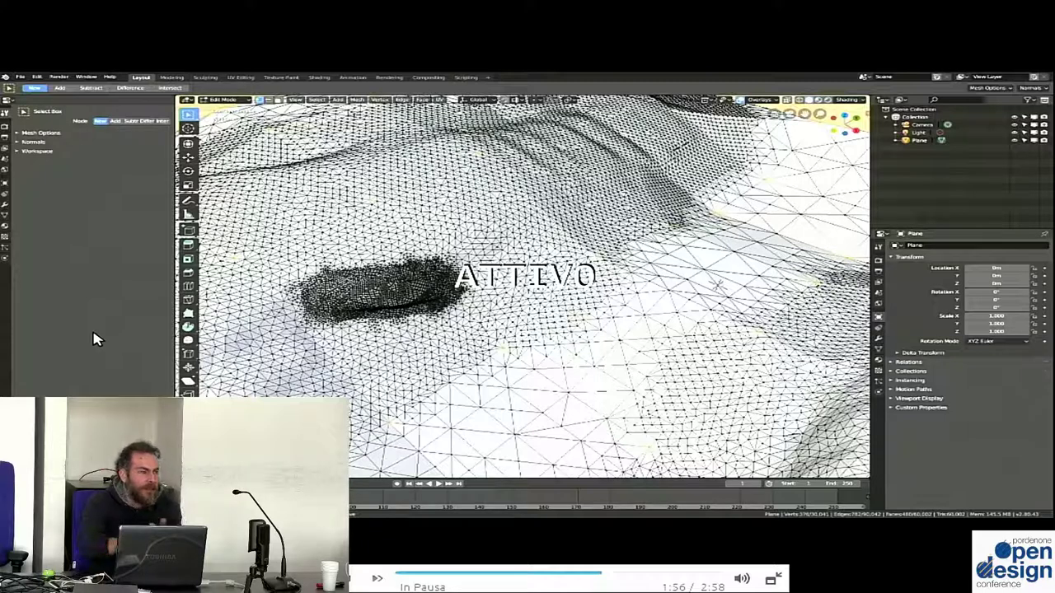
key(space)
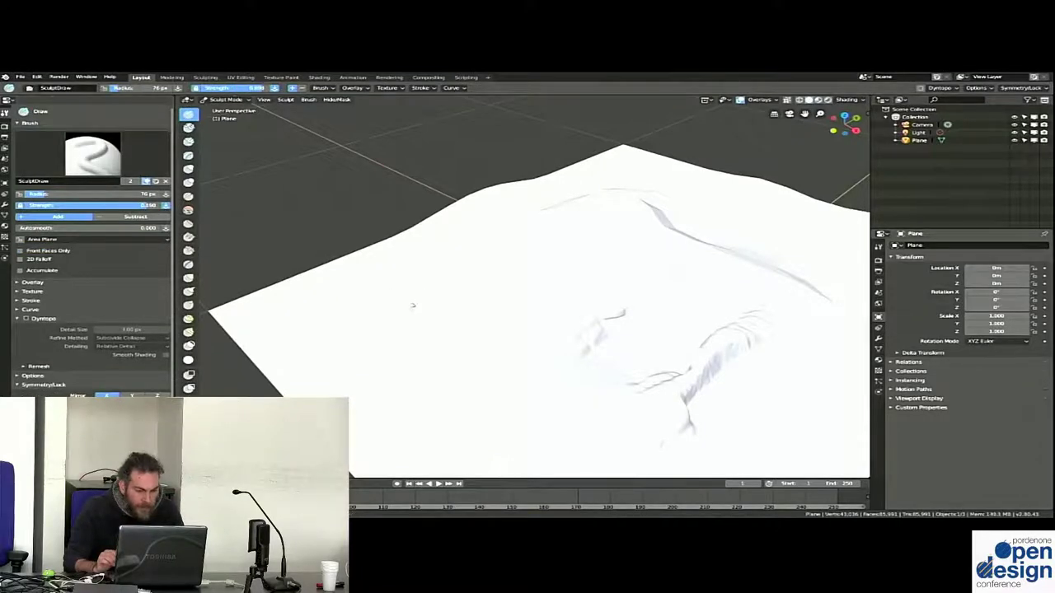
click(94, 338)
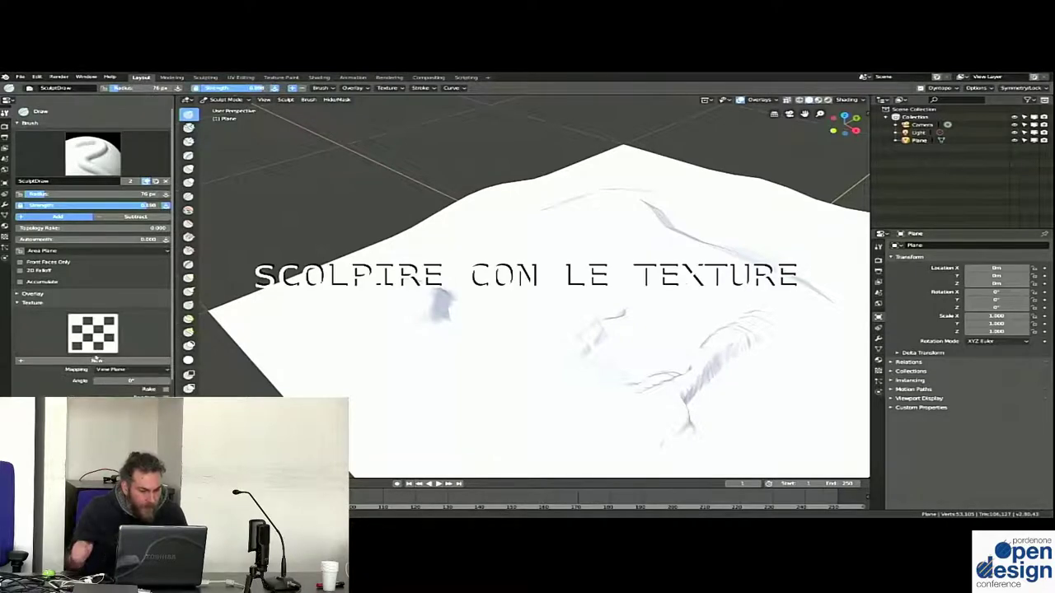
Pause and resume the screencast as it opens the skin alpha textures image browser
key(space)
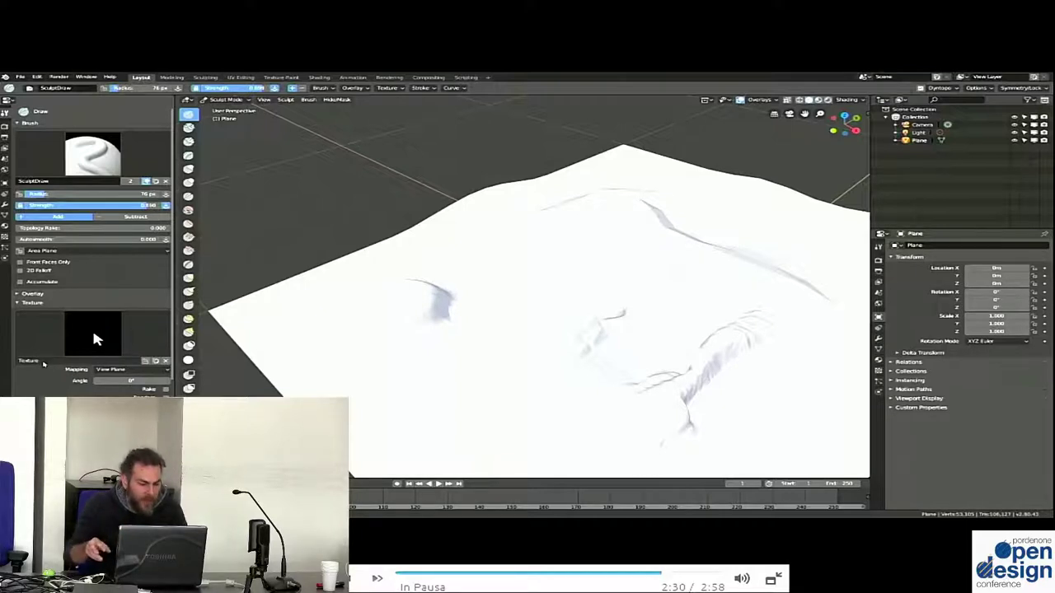
key(space)
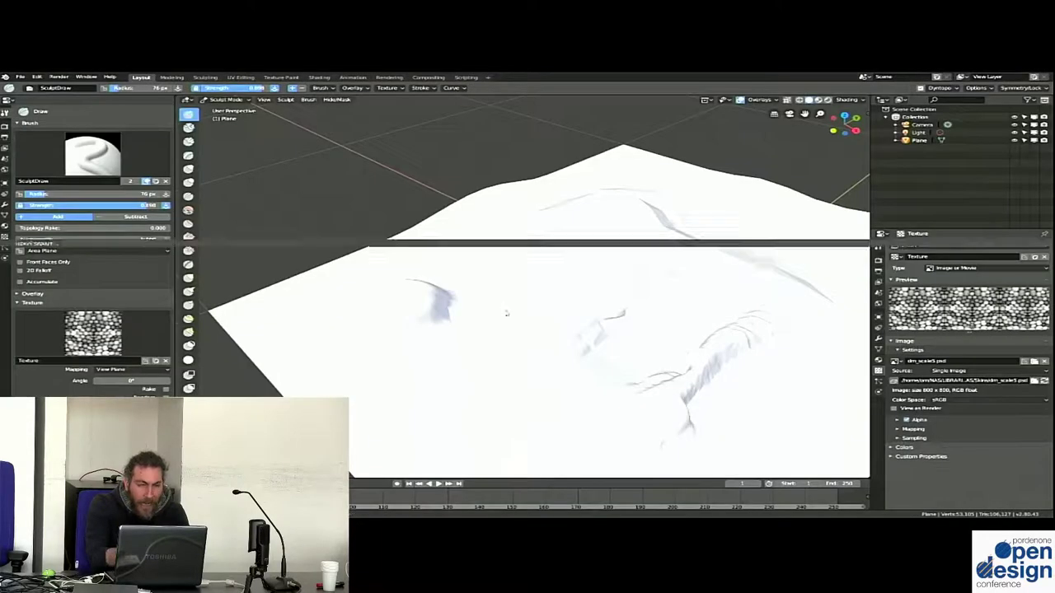
Pause the textured-brush sculpting screencast as it reaches its end
click(93, 334)
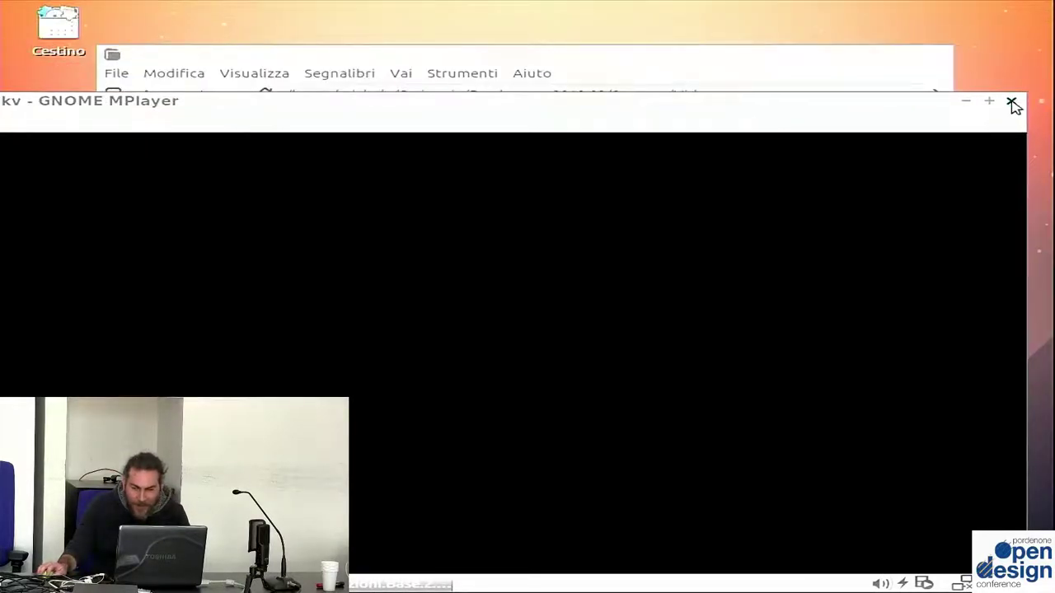
Close the GNOME MPlayer window and start PARTE.1.mkv playing from the Video folder
click(1012, 102)
click(493, 155)
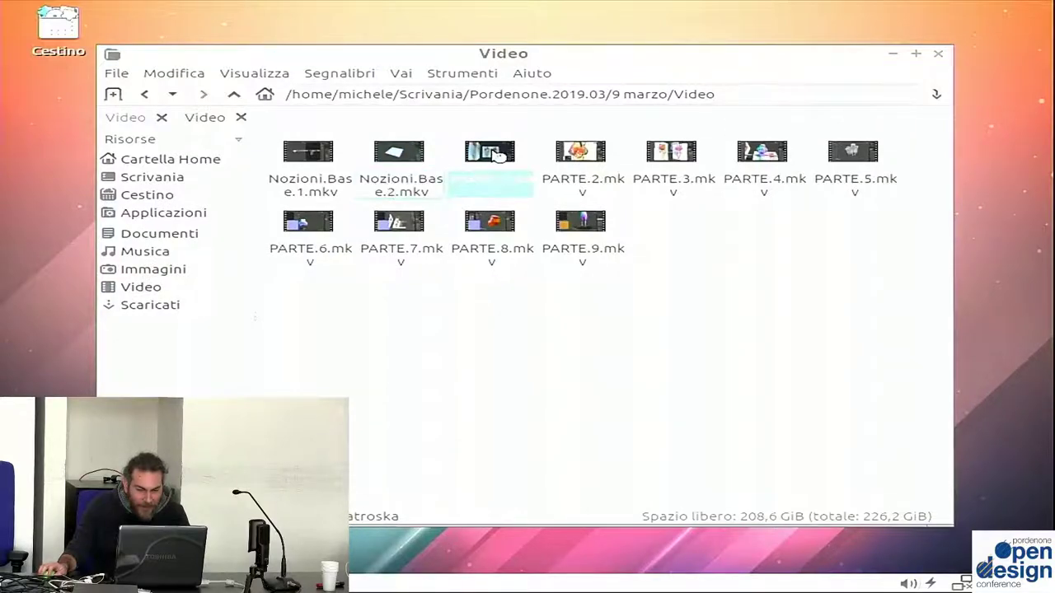
double_click(497, 157)
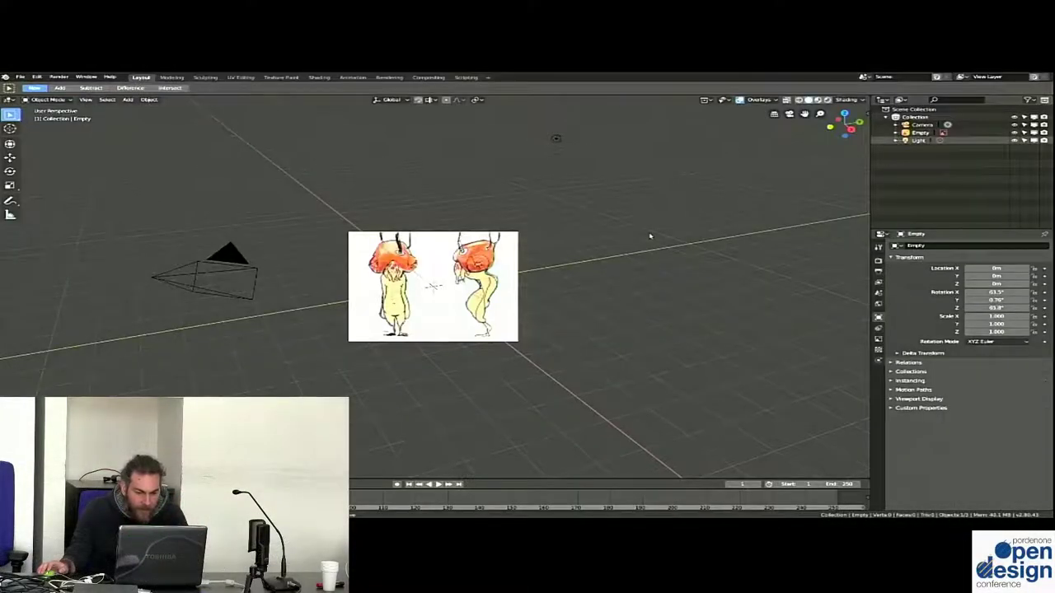
Reset the reference Empty's rotation and turn it 90° on X so it faces front
key(KP_1)
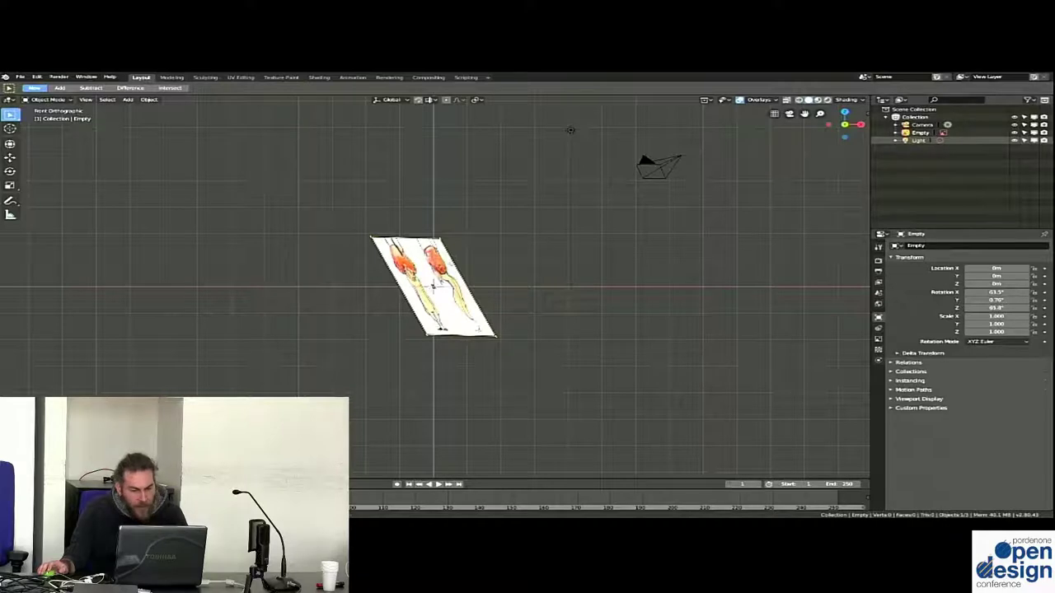
key(alt+r)
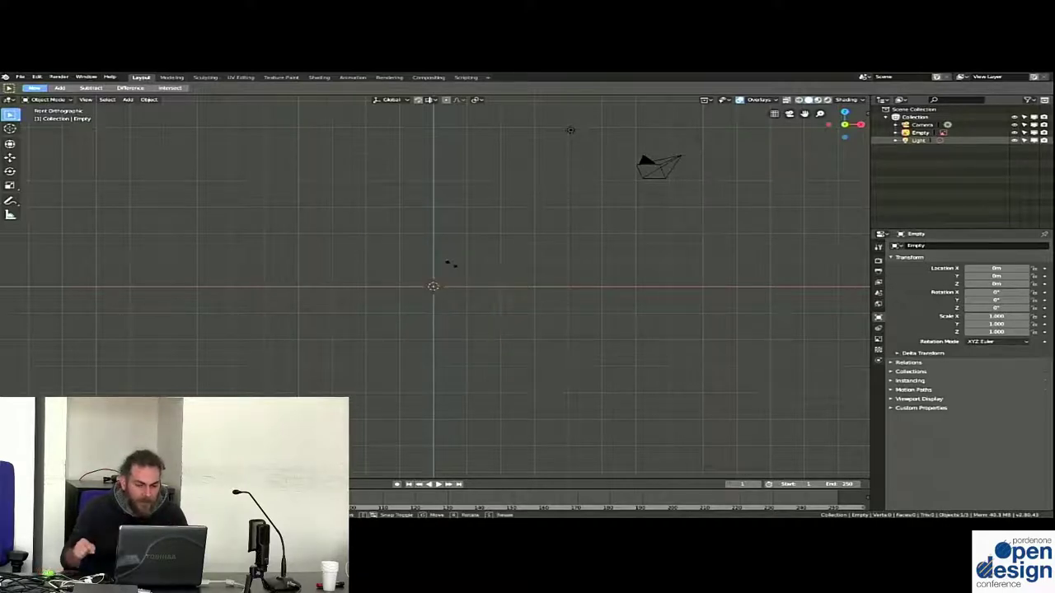
text(rx90)
key(Return)
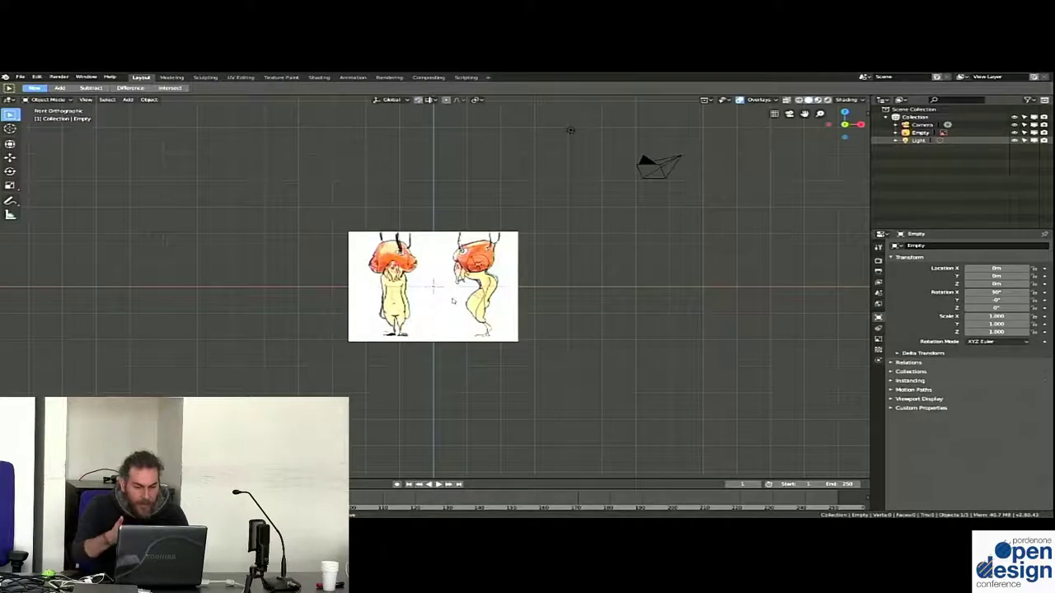
Raise the reference image onto the ground line and recheck it in front view
key(g)
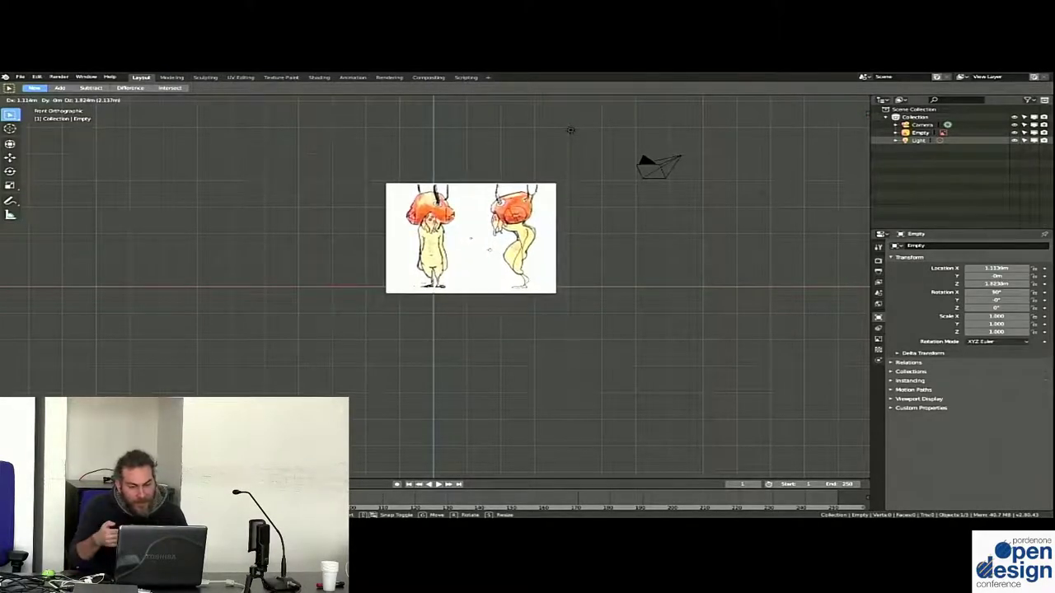
click(570, 129)
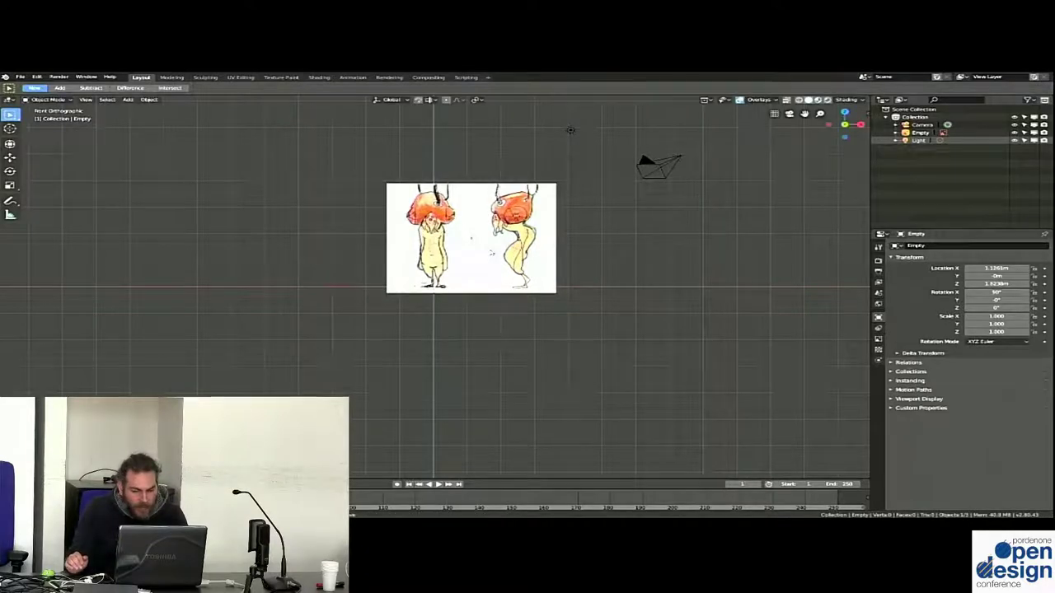
middle_drag(429, 255, 392, 281)
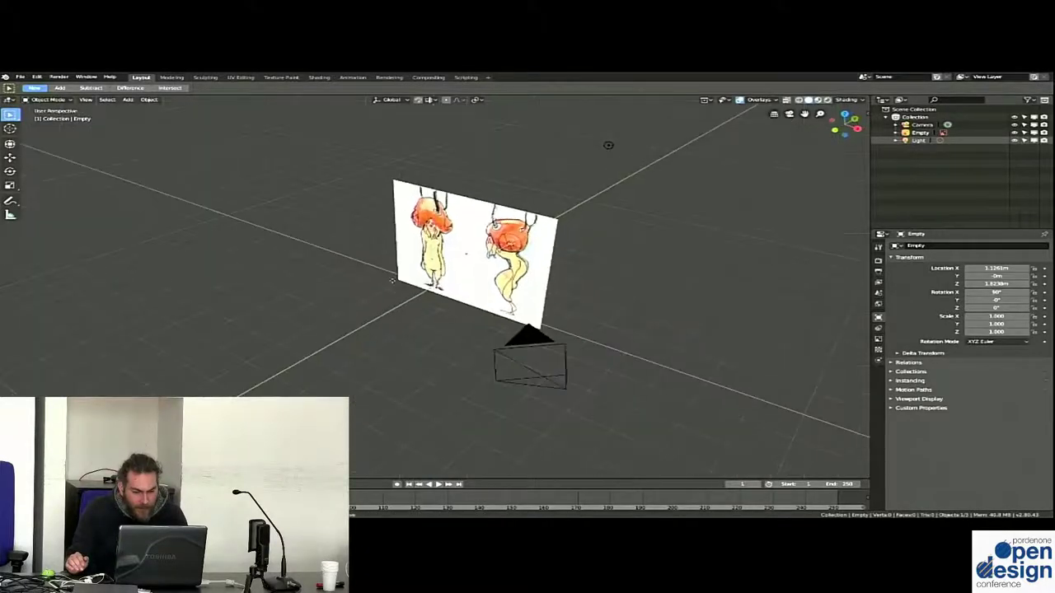
click(15, 157)
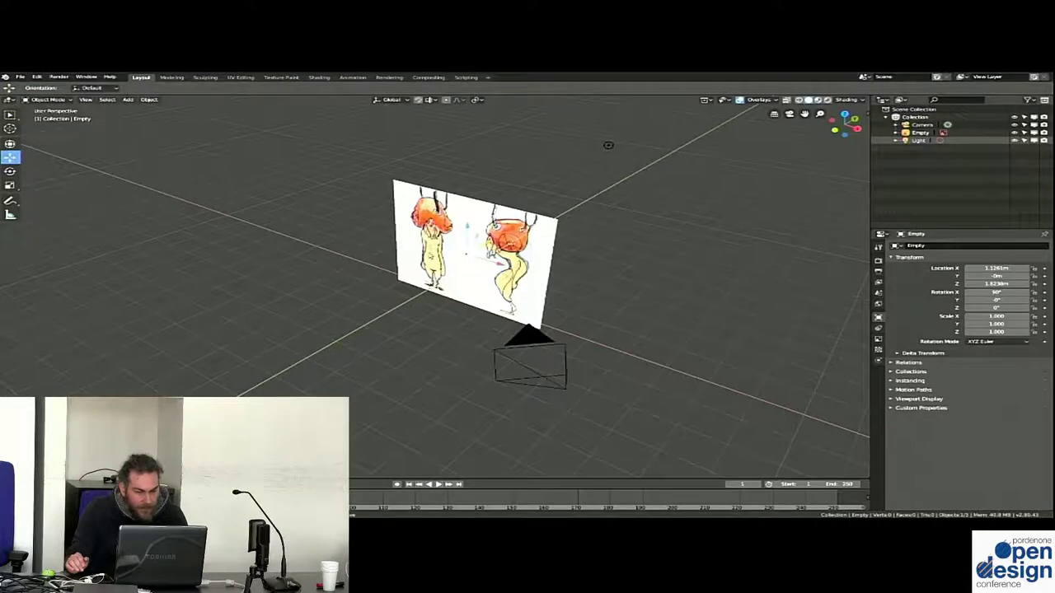
key(KP_1)
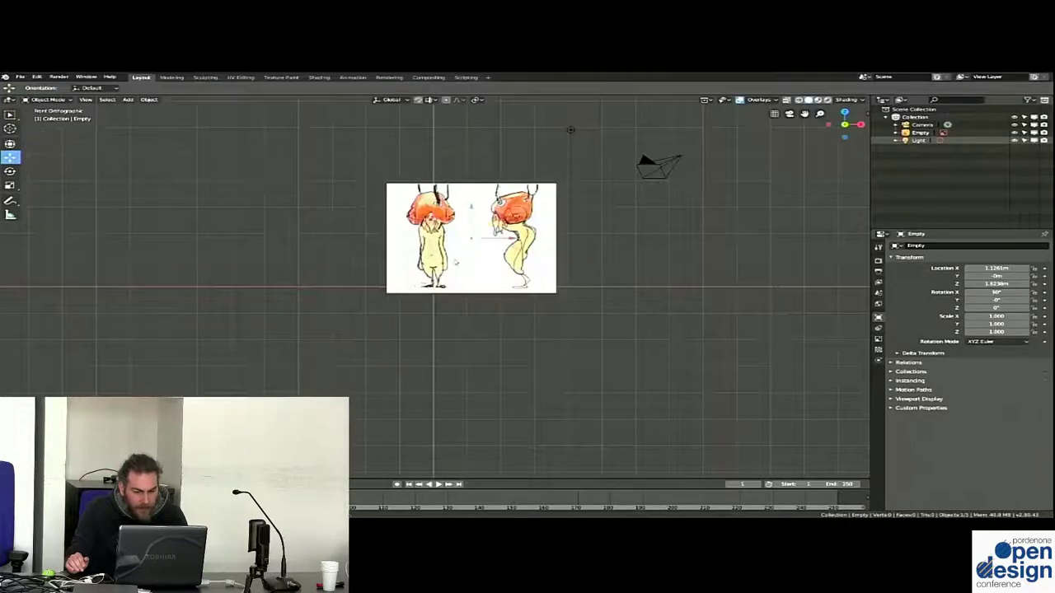
Duplicate the reference Empty, rotate the copy 90° on Z and slide it along Y
key(shift+d)
key(Escape)
key(KP_3)
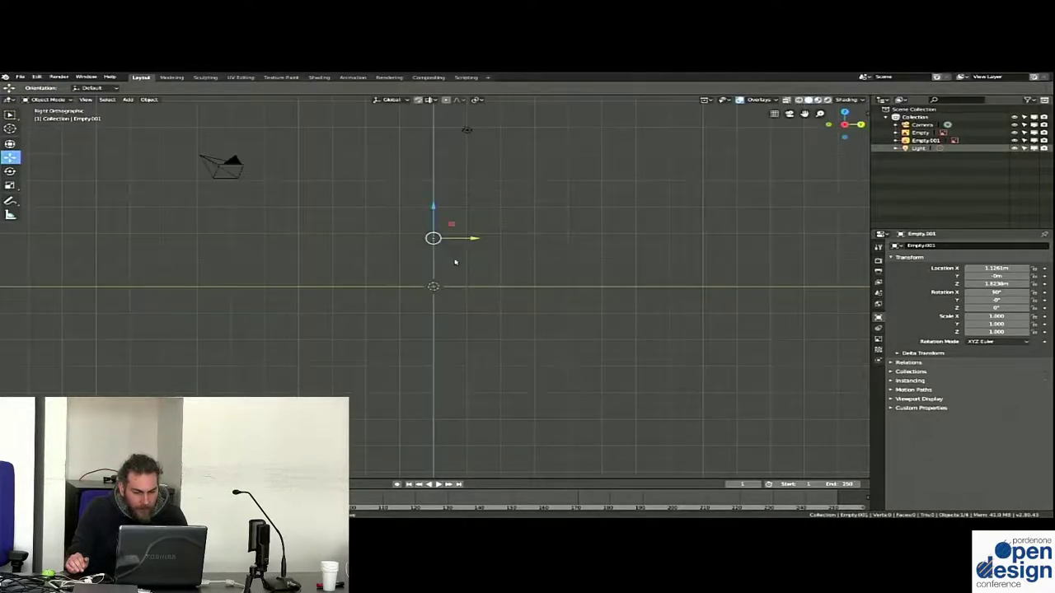
text(r)
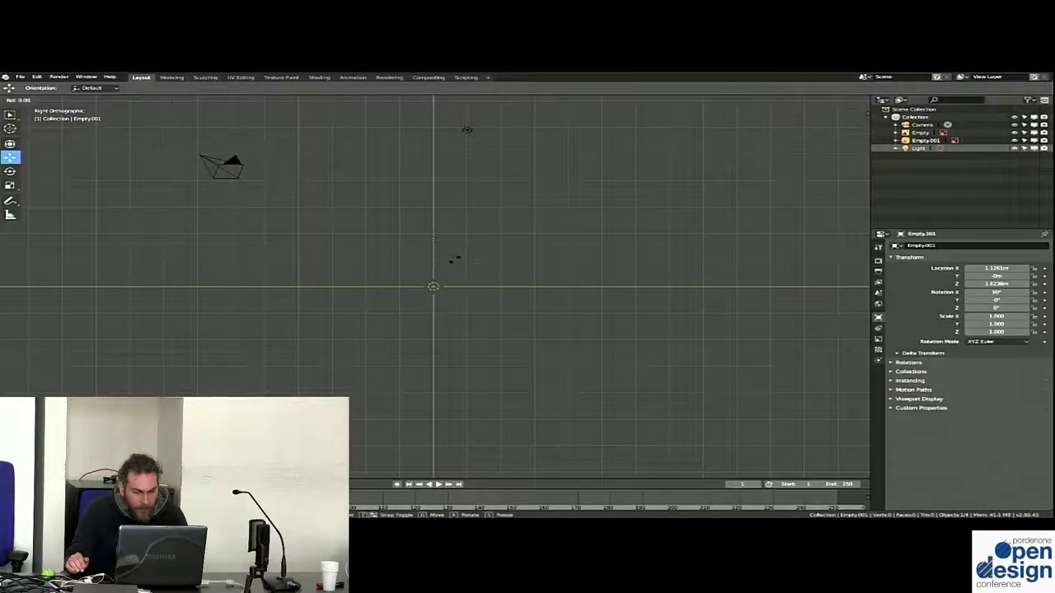
text(z90)
key(Return)
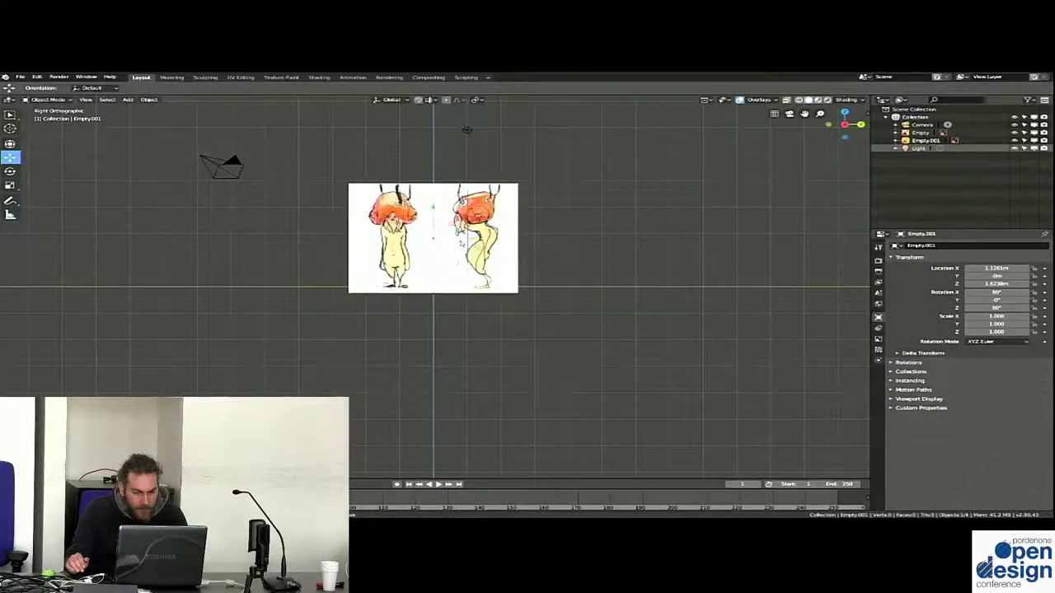
key(g)
key(y)
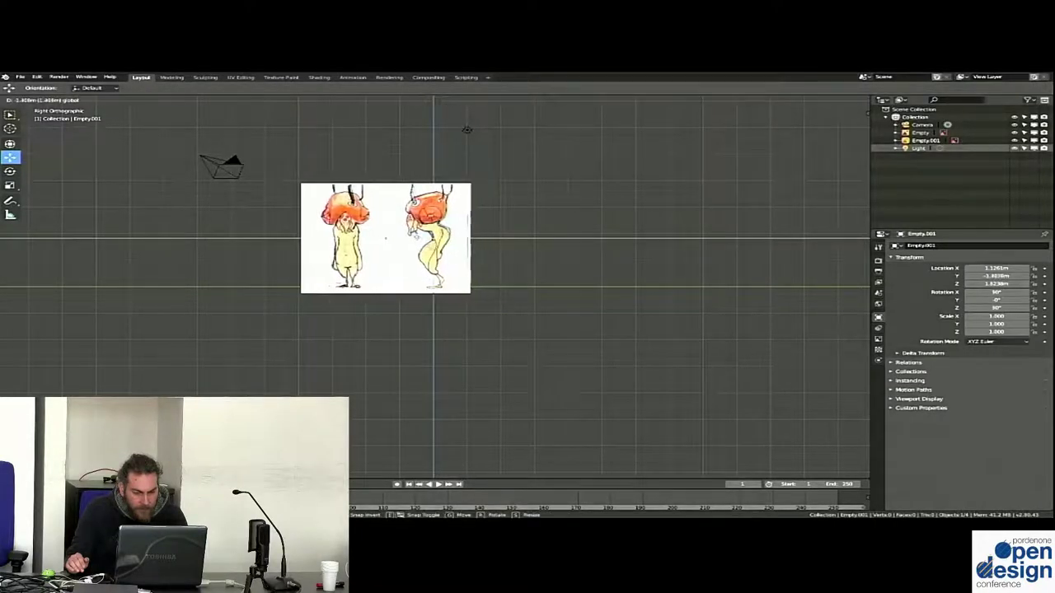
key(Return)
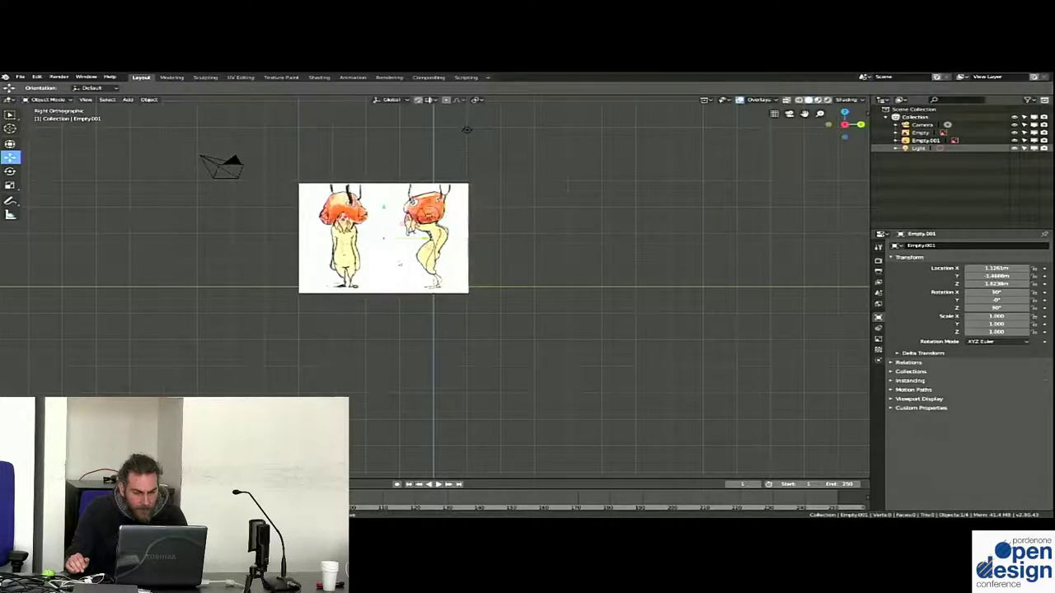
Match the copy's height to the original (Z 1.87 m), checking from front and side
scroll(399, 264, up, 3)
mouse_move(370, 210)
shift+middle_down()
mouse_move(384, 252)
mouse_move(410, 269)
shift+middle_up()
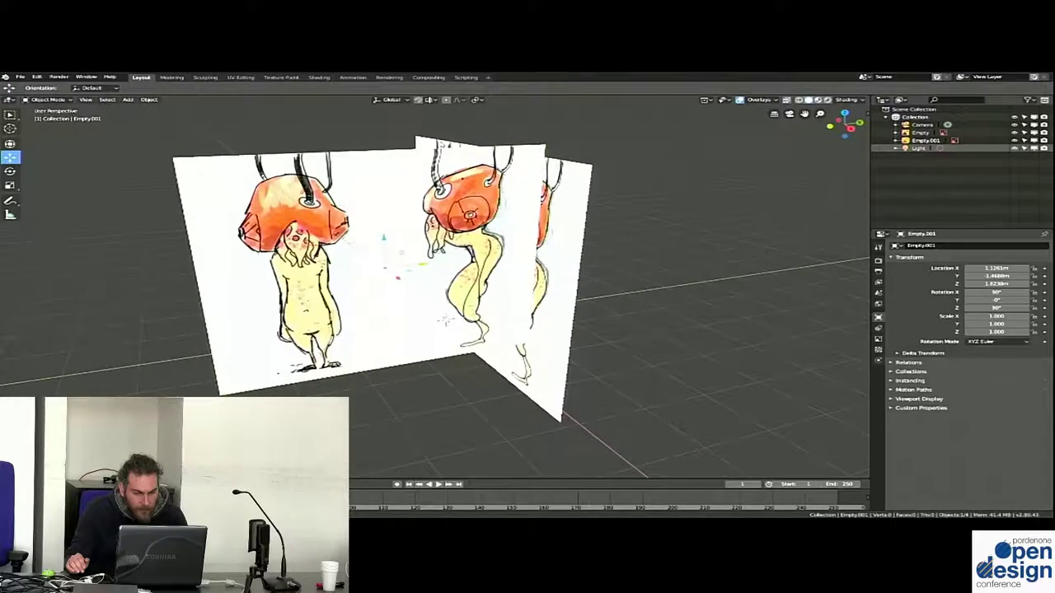
click(384, 269)
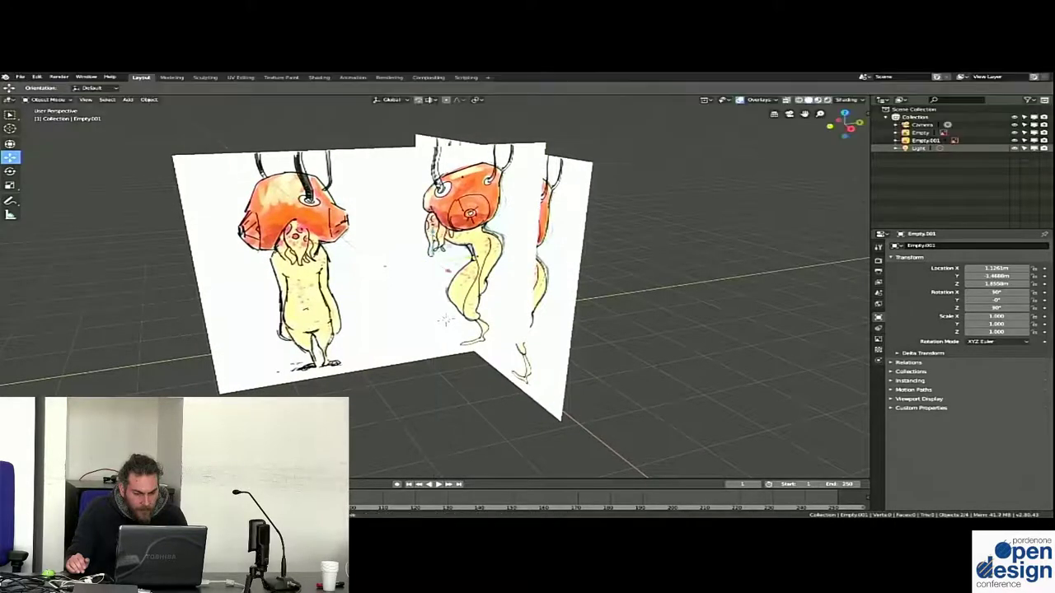
key(KP_1)
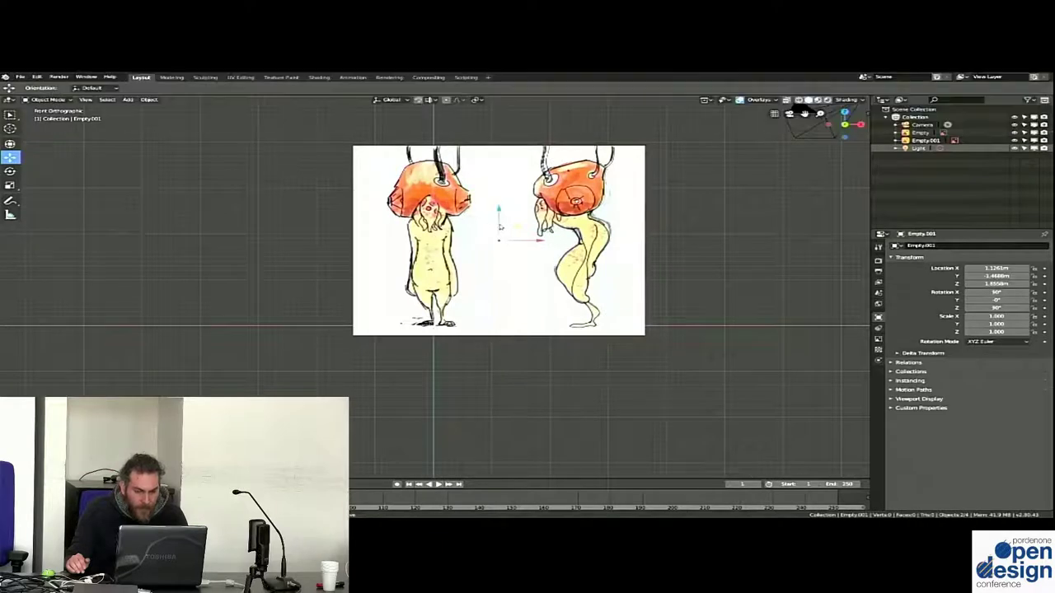
drag(499, 228, 501, 227)
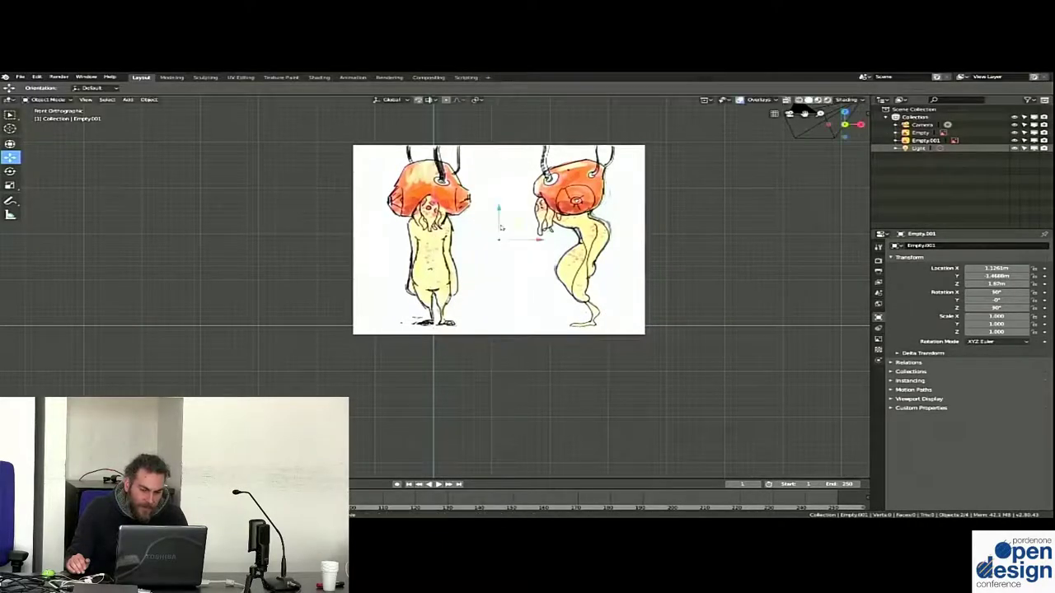
key(KP_3)
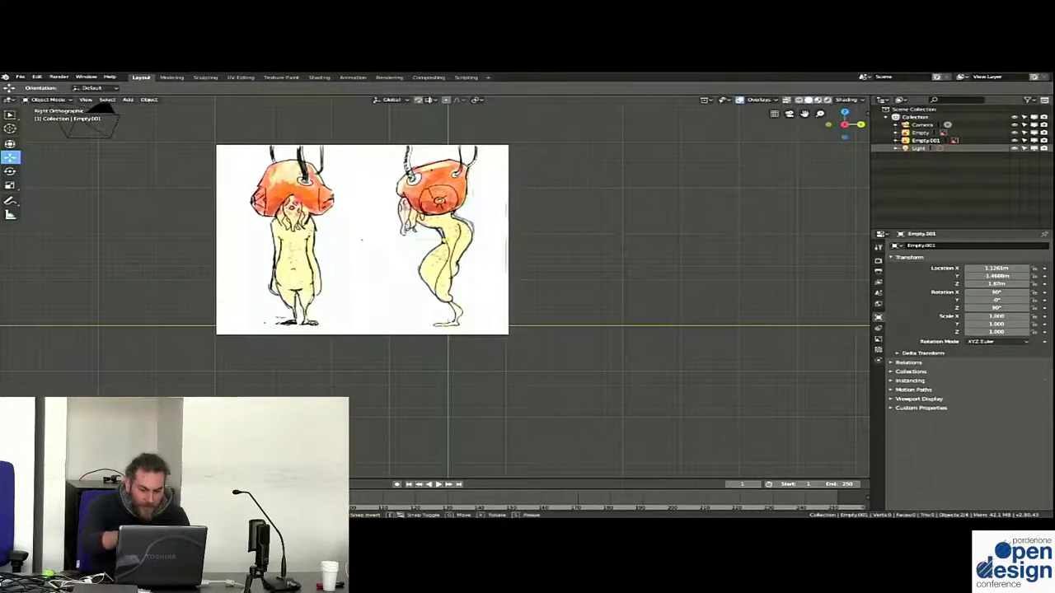
middle_drag(361, 240, 382, 282)
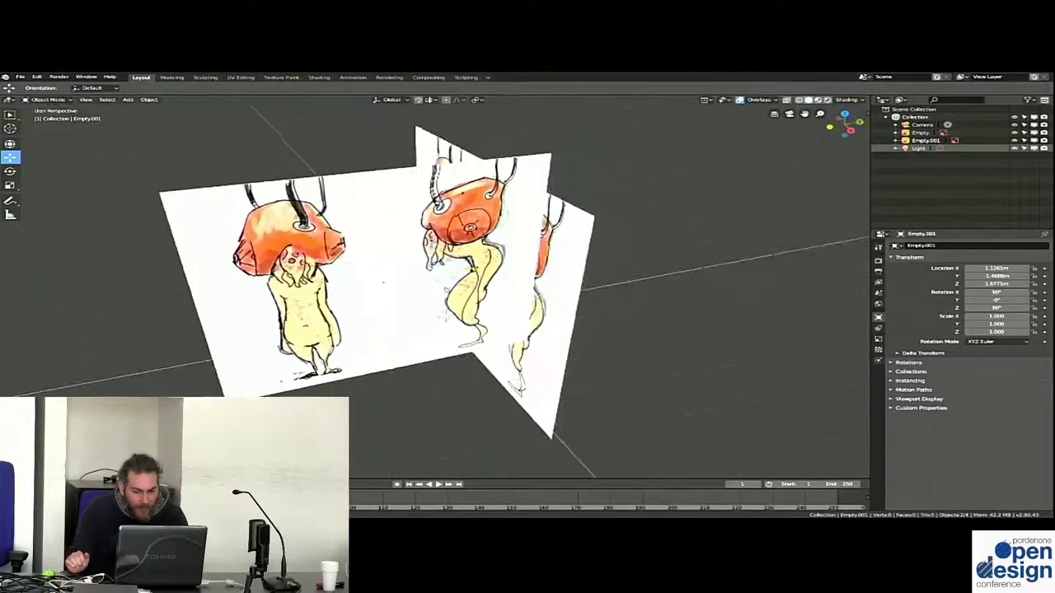
scroll(435, 289, down, 3)
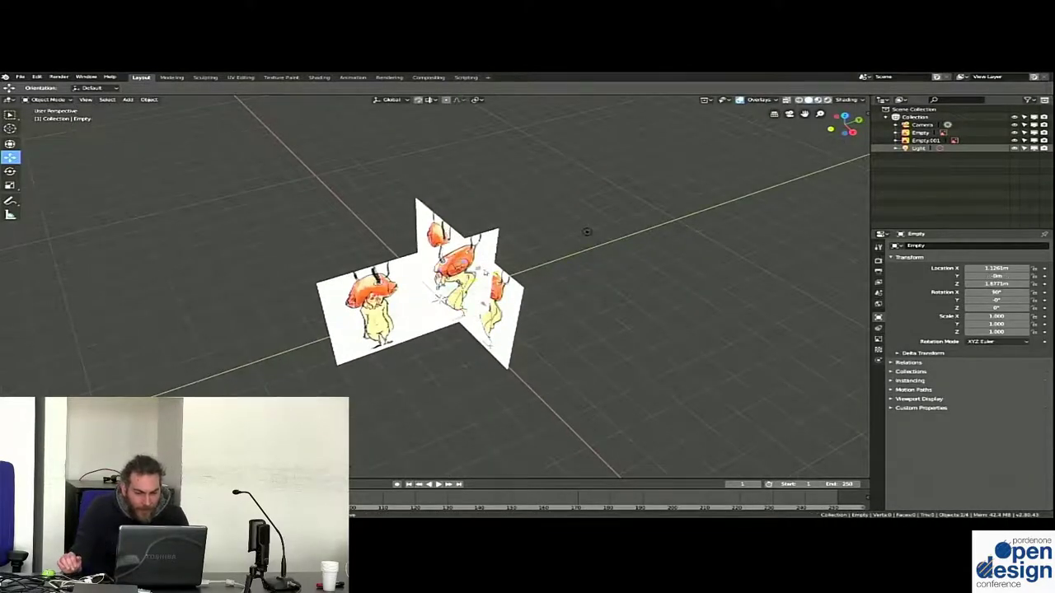
Slide the original and side reference sheets apart along Y so they stop crossing
key(g)
key(Return)
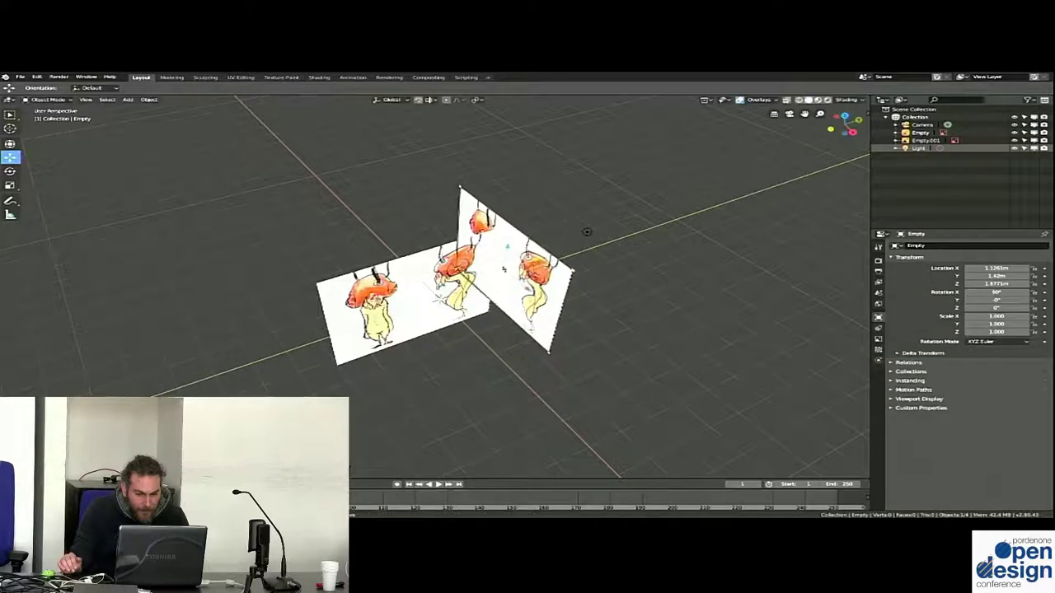
click(387, 309)
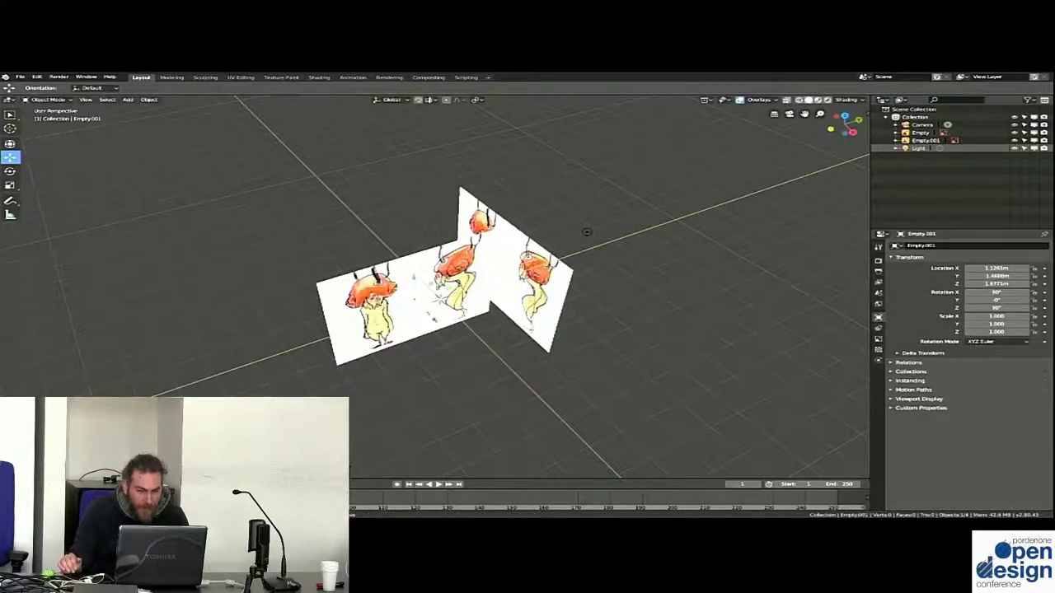
click(387, 297)
key(g)
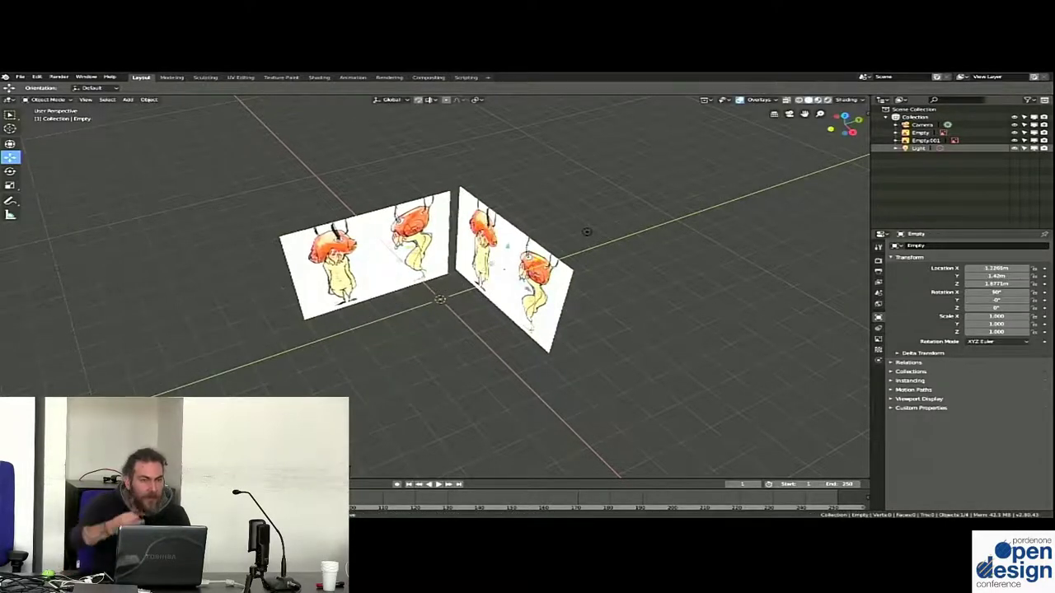
key(g)
key(Return)
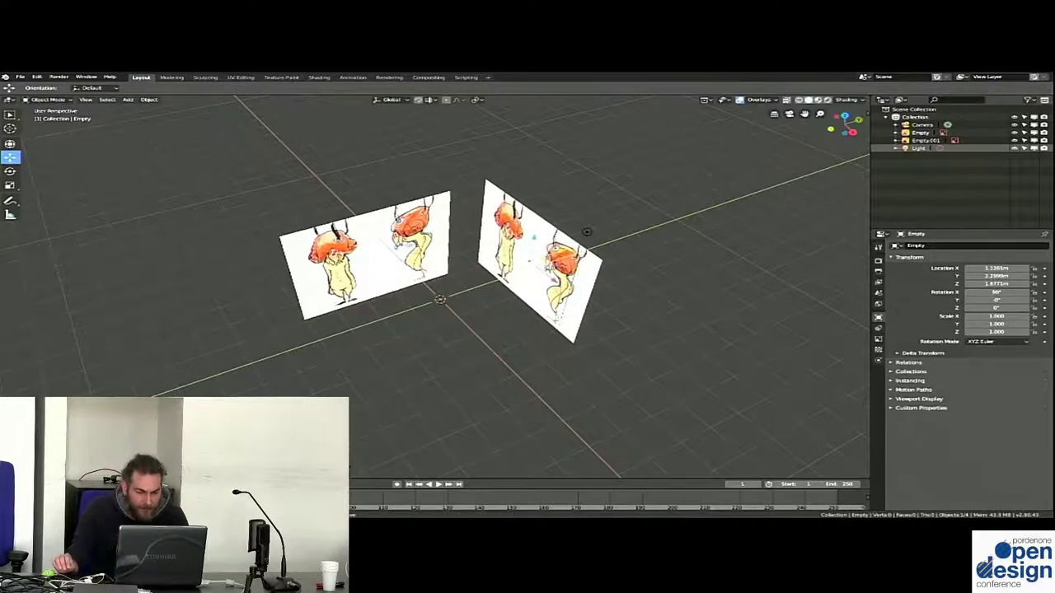
Nudge the copied sheet slightly left and up, then return to the front view
click(374, 258)
key(g)
key(Return)
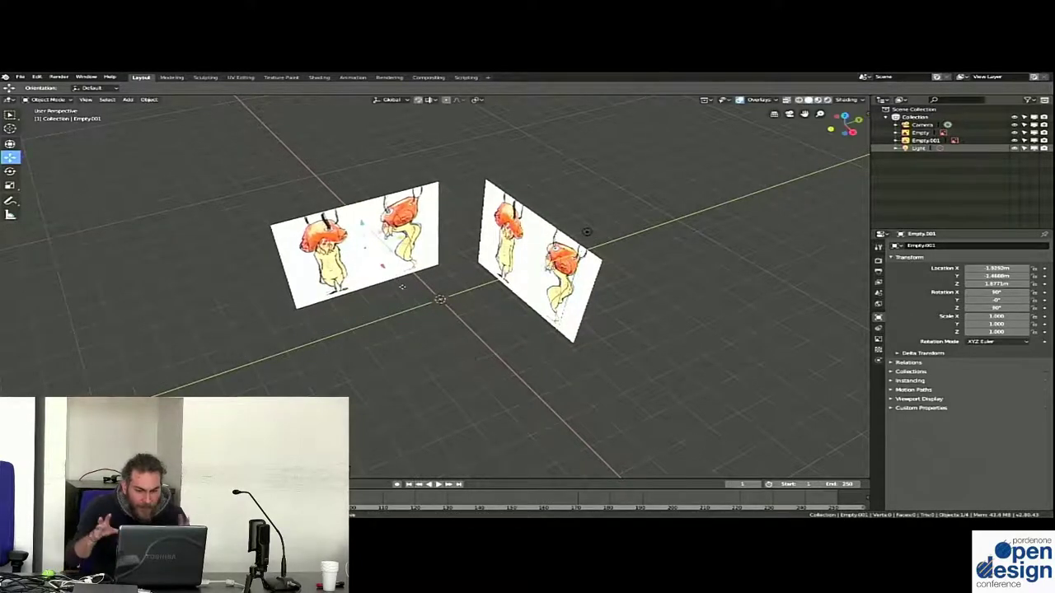
key(KP_1)
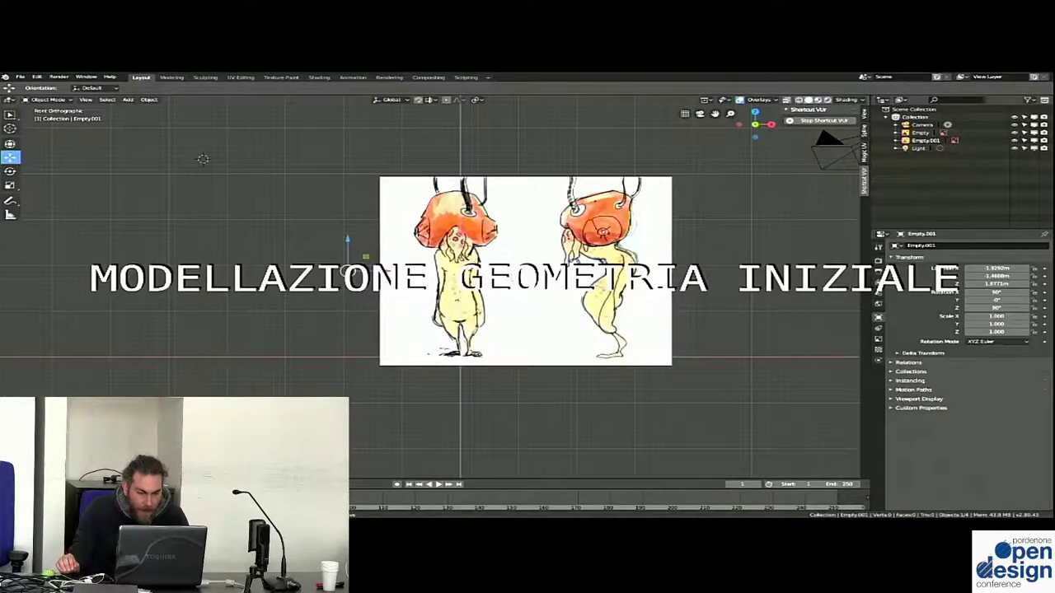
key(shift+s)
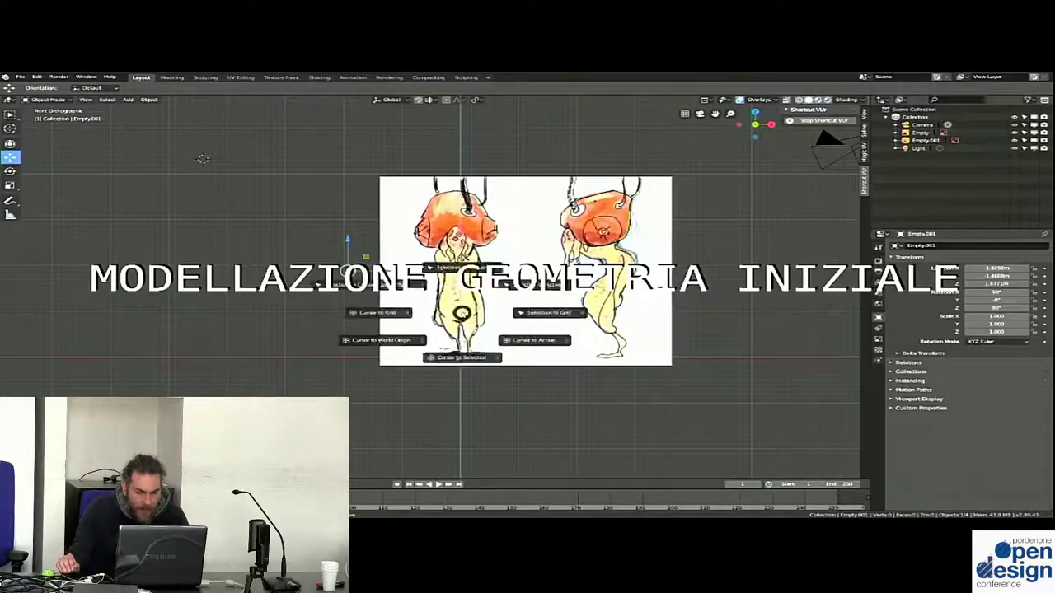
Add a cube at the world origin, scale it to about 0.678, and enter Edit Mode
click(398, 341)
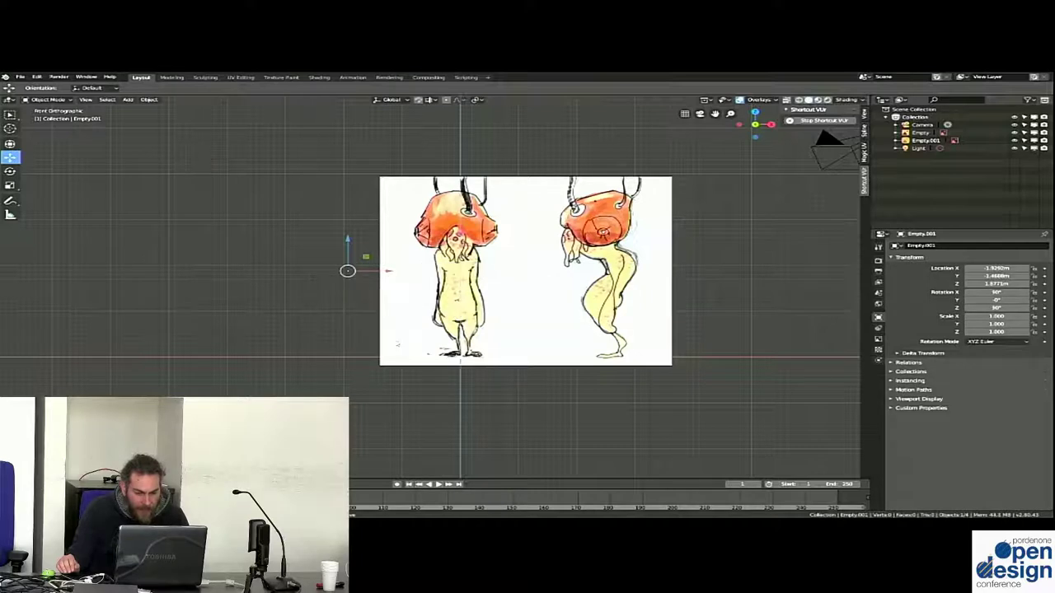
key(shift+a)
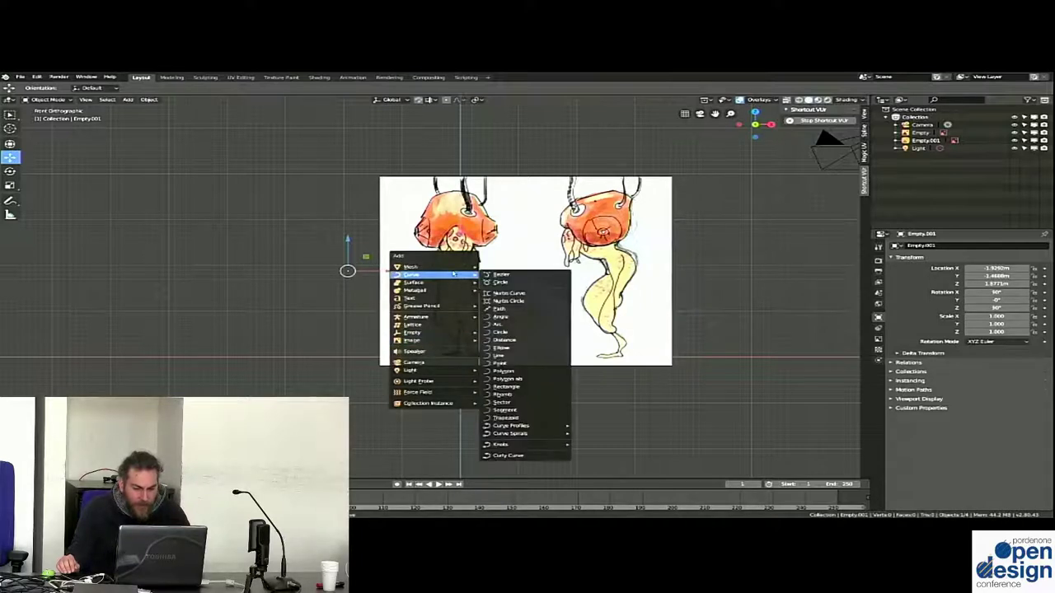
click(513, 275)
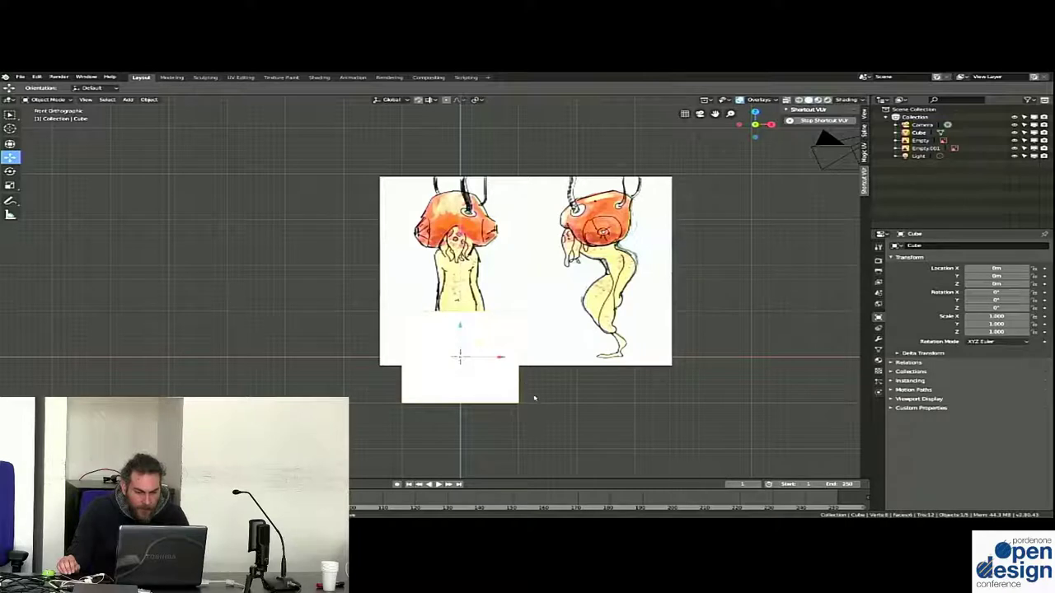
key(s)
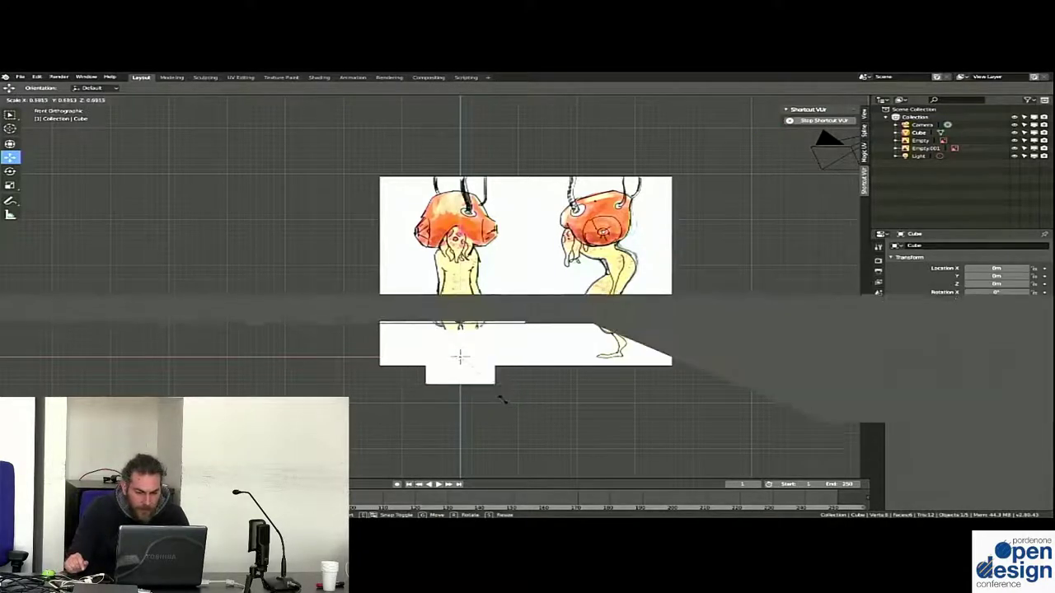
click(491, 397)
key(Tab)
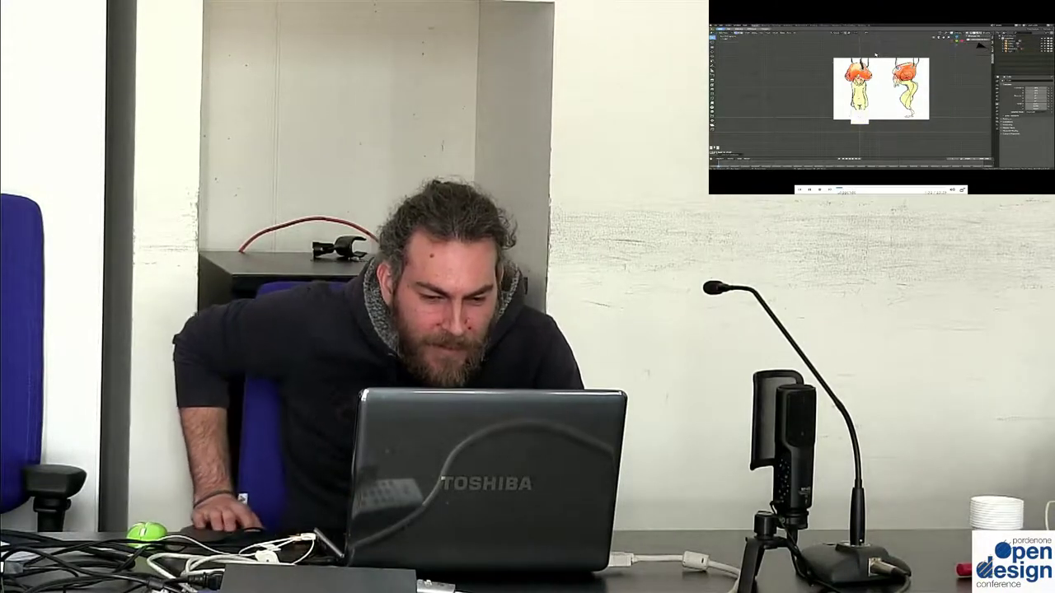
Apply a shape option from the cube's right-click menu, then return to front view
middle_drag(876, 54, 899, 57)
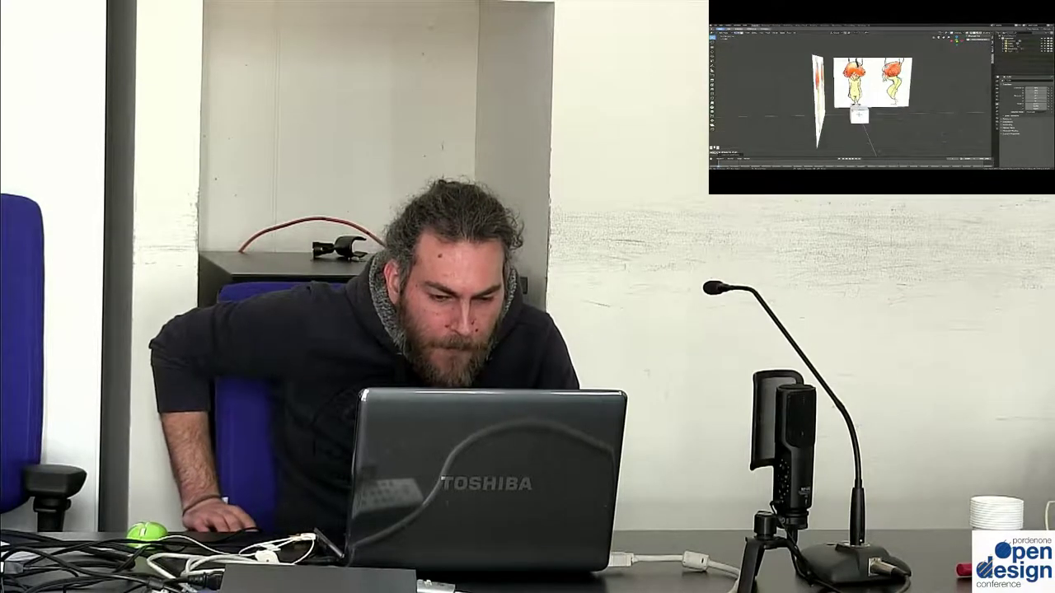
right_click(841, 105)
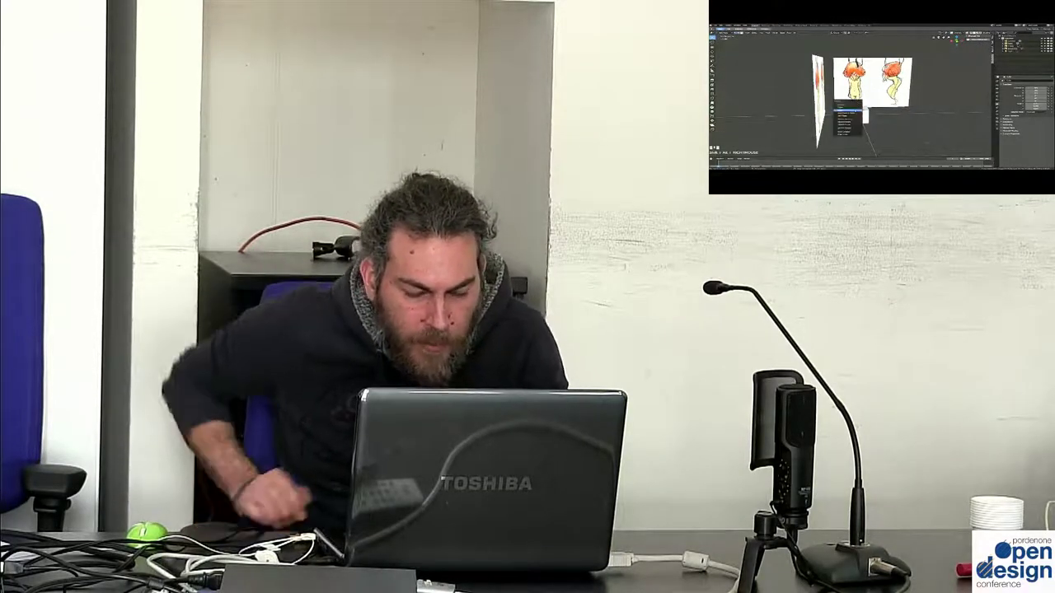
click(847, 109)
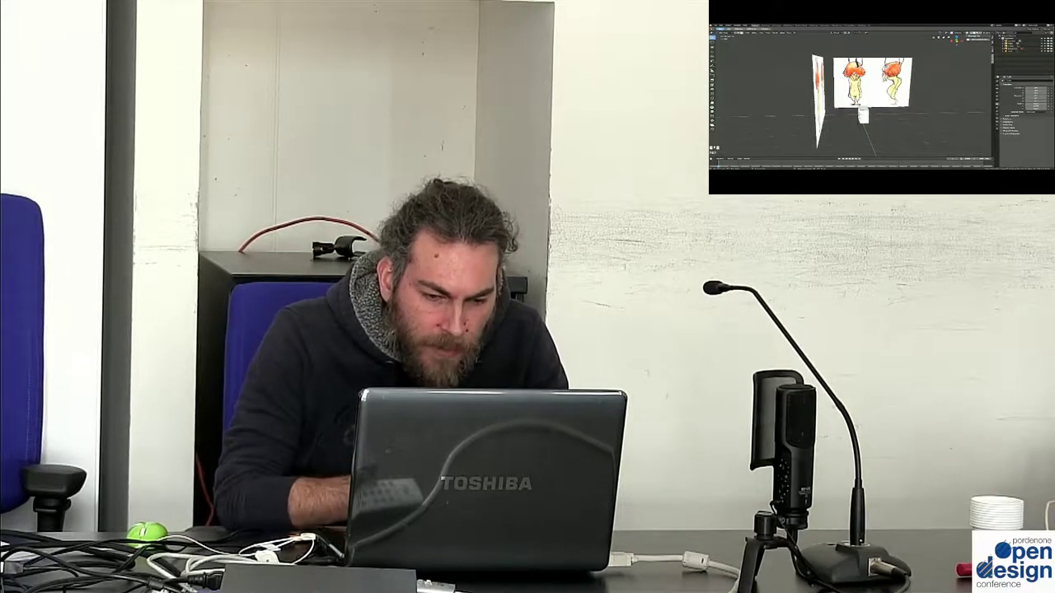
key(KP_1)
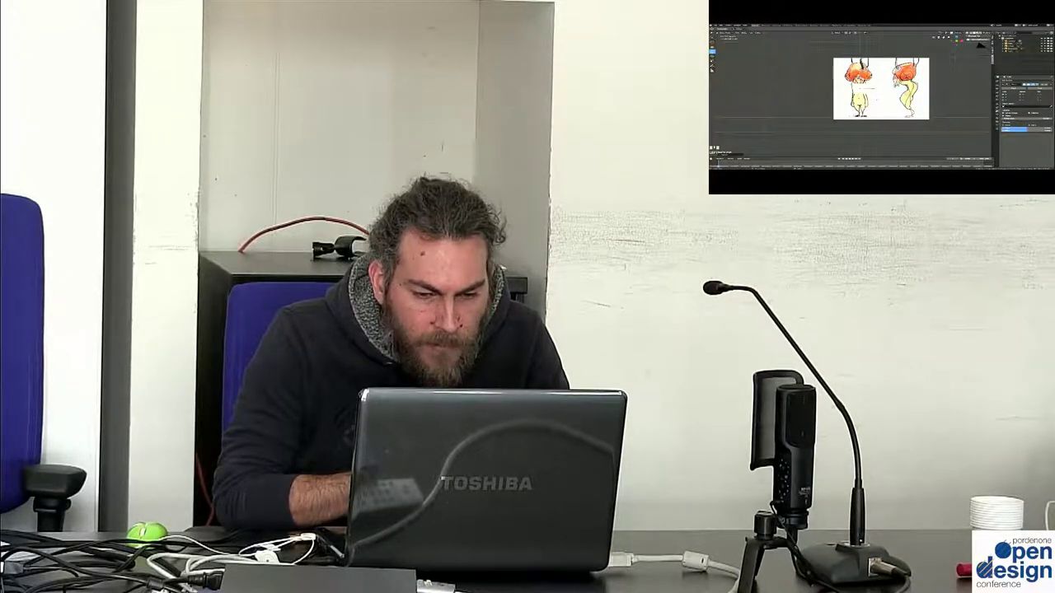
Choose a quick-menu option, set the cube's row settings, and zoom in on the drawings
key(w)
click(860, 90)
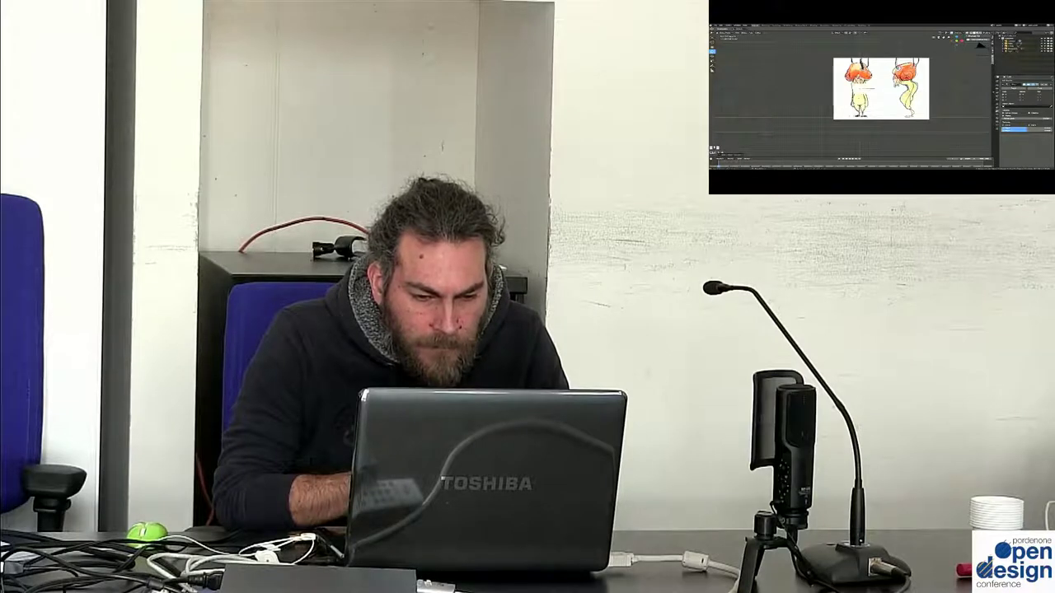
click(1022, 129)
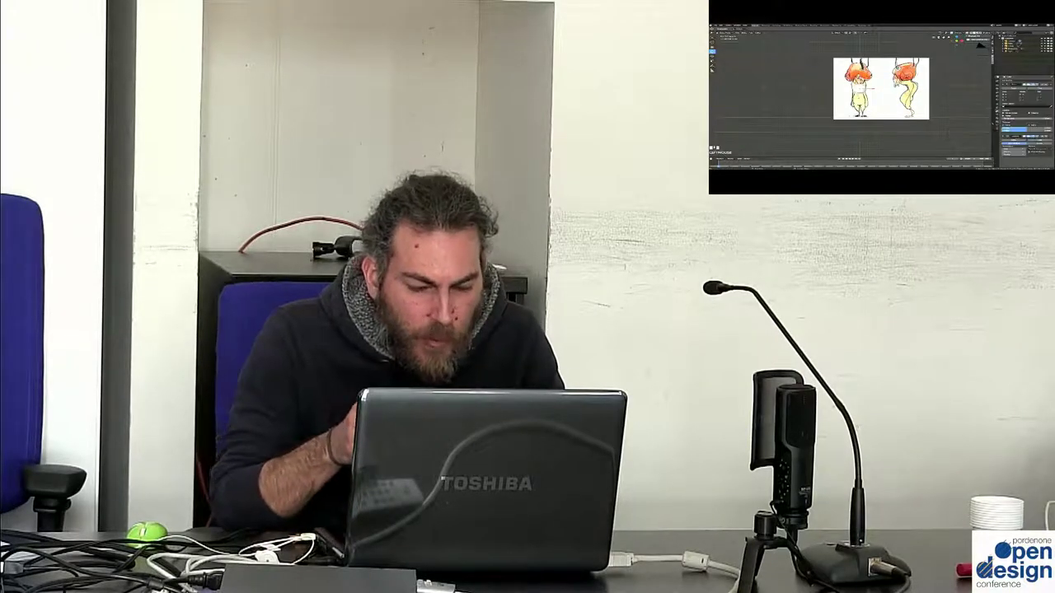
click(1022, 85)
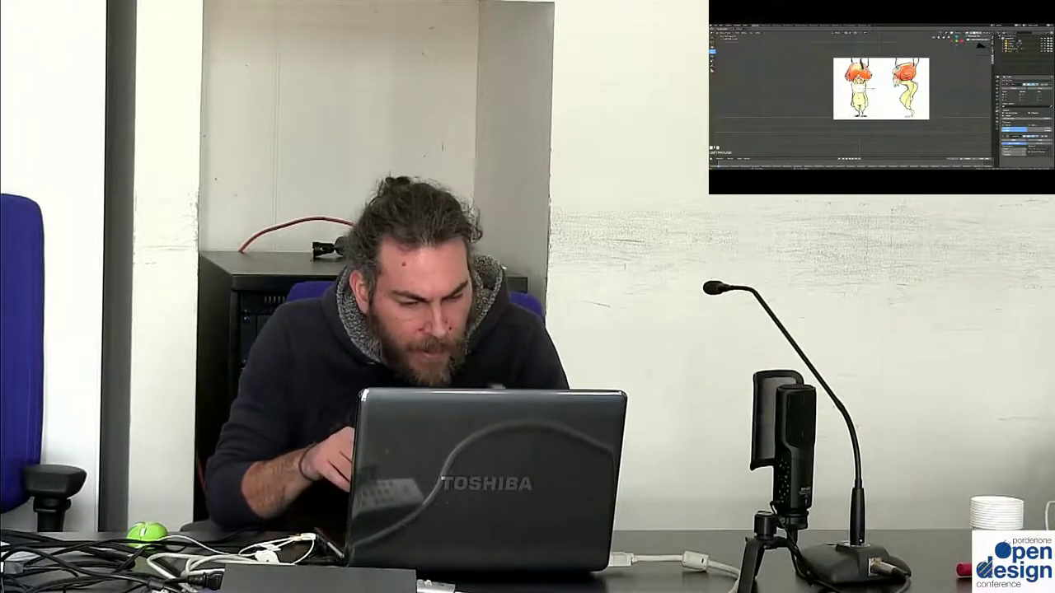
scroll(881, 91, up, 3)
scroll(882, 90, up, 2)
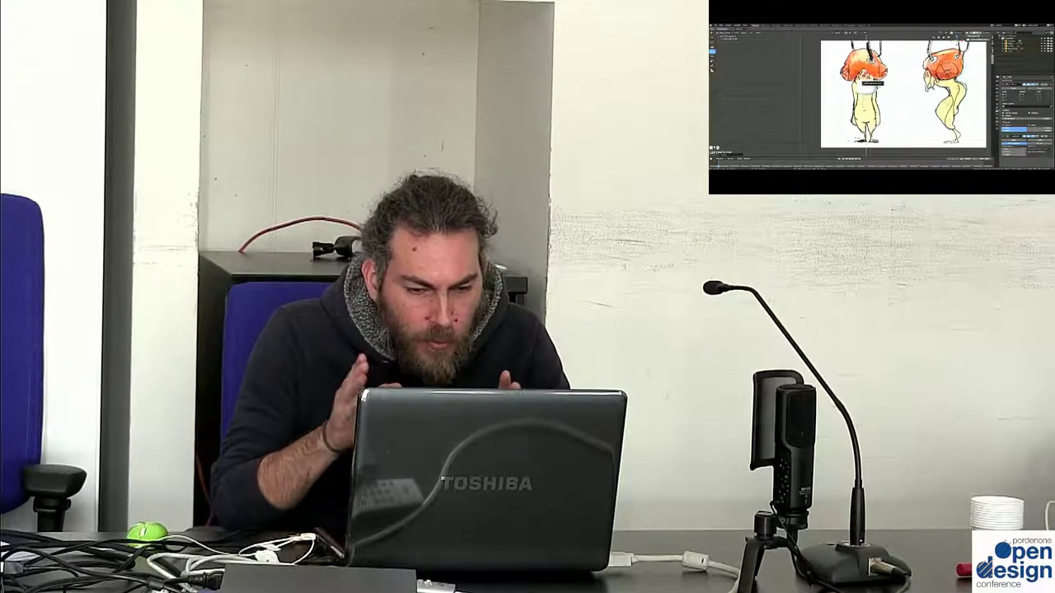
shift+middle_drag(898, 90, 808, 91)
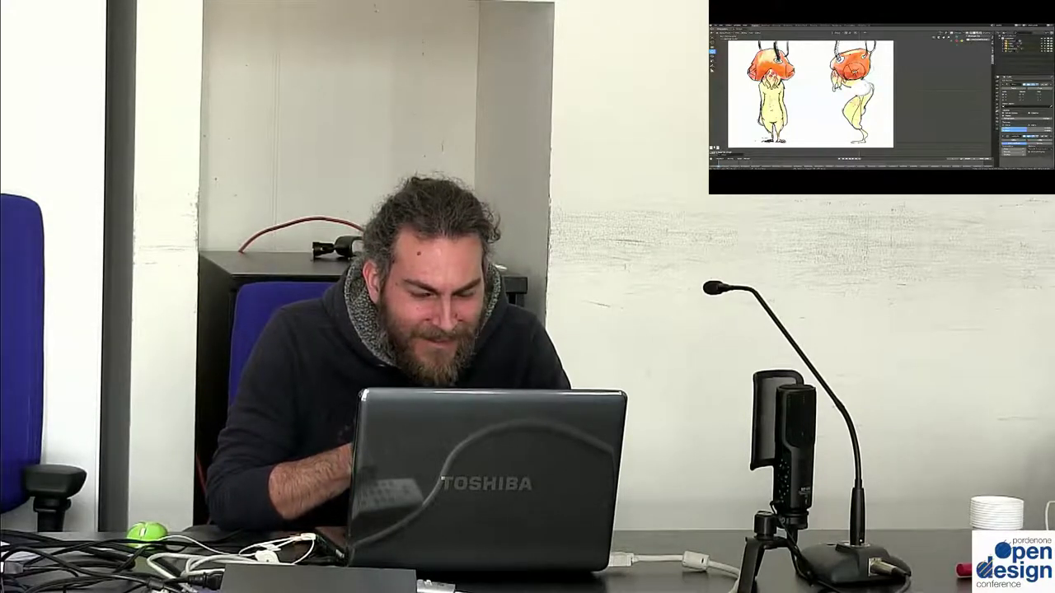
middle_drag(810, 95, 915, 87)
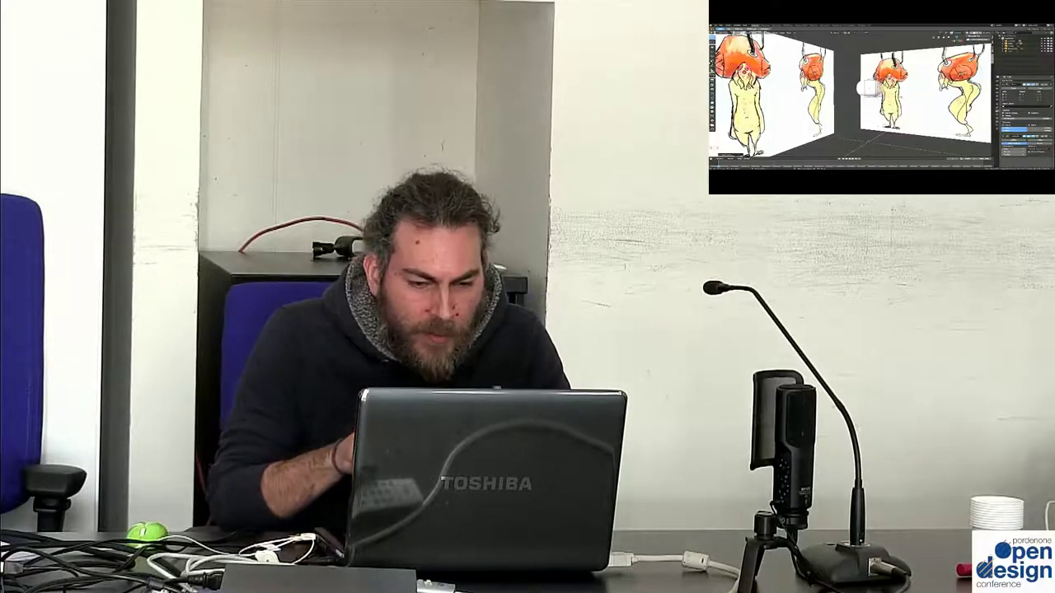
Recentre the front view on the drawings and move the cube's blob onto the side figure's body
key(KP_1)
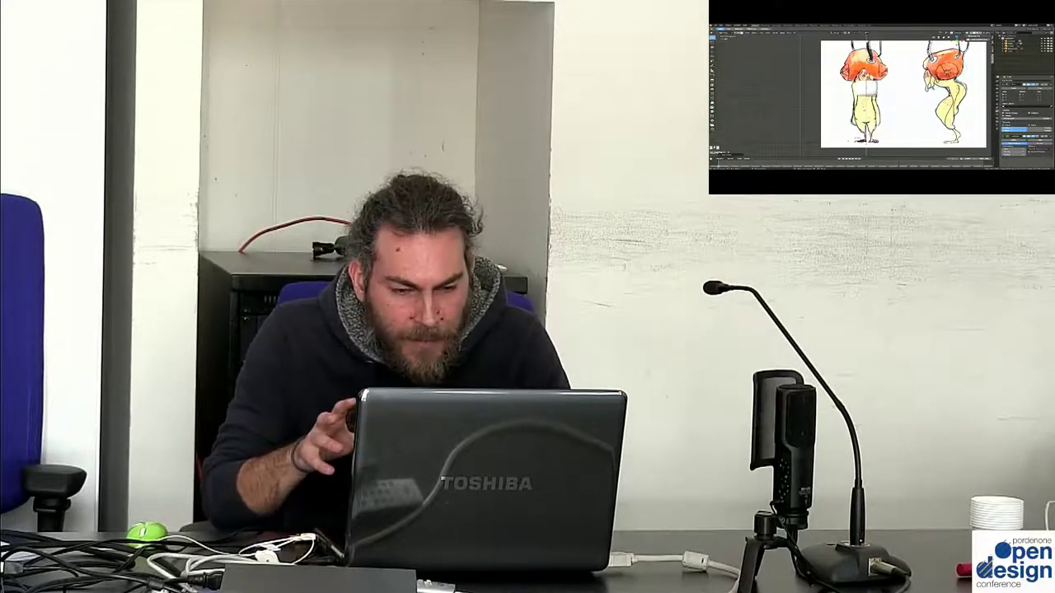
key(KP_4)
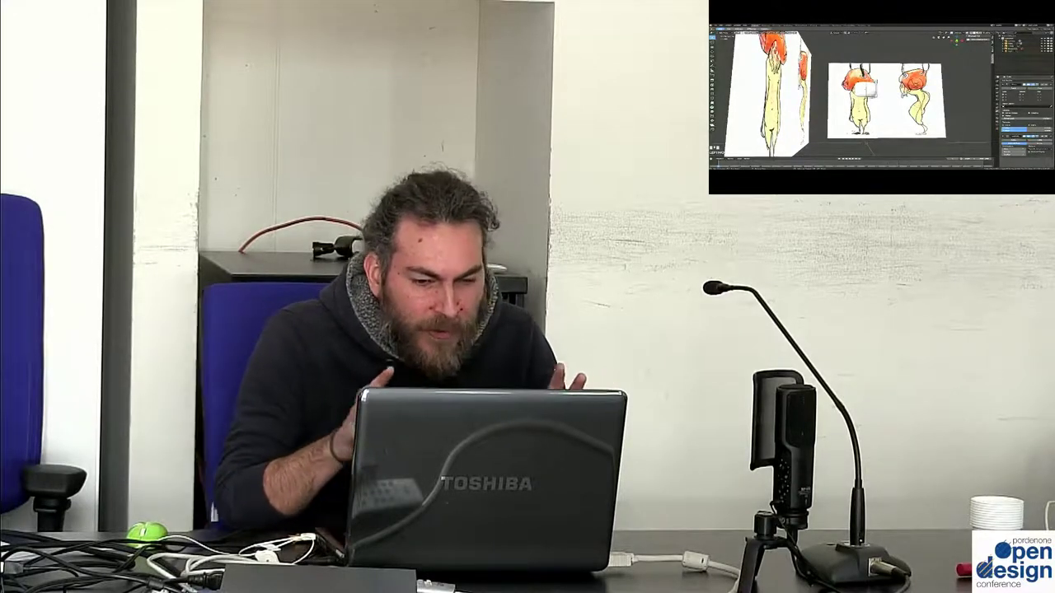
key(KP_1)
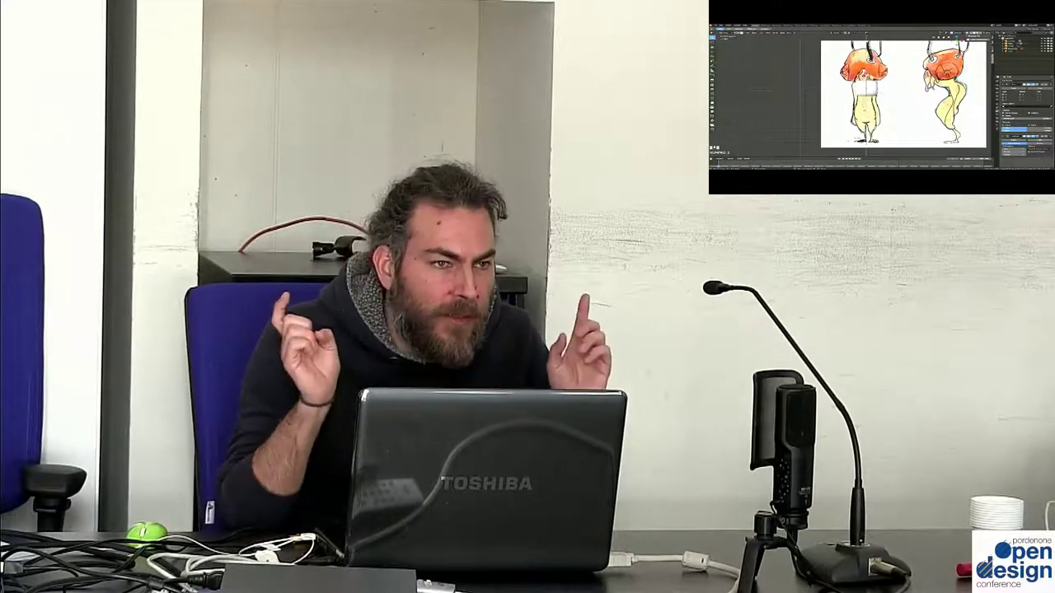
key(ctrl+KP_6)
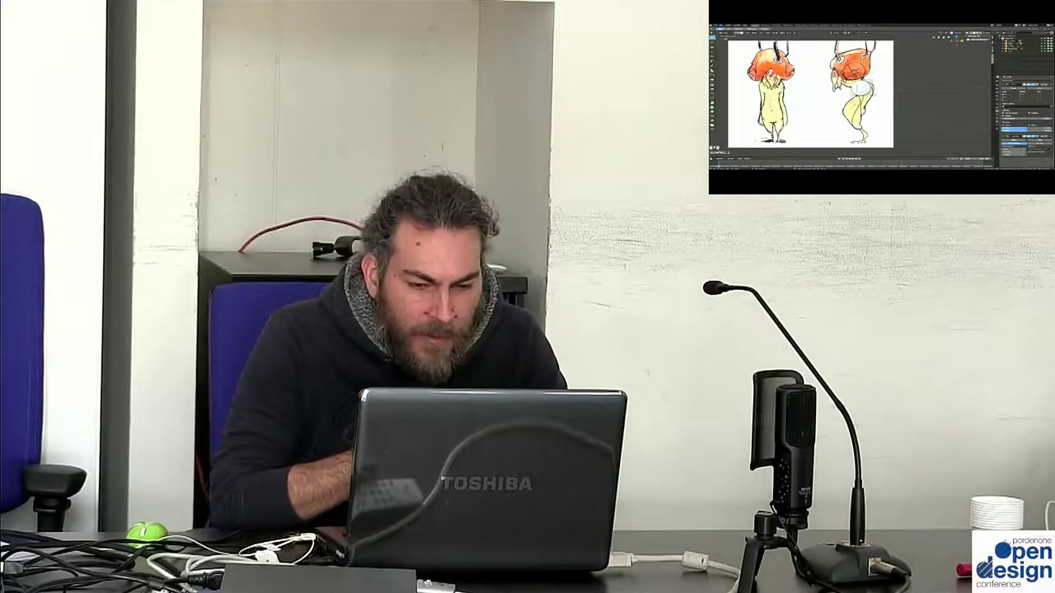
key(g)
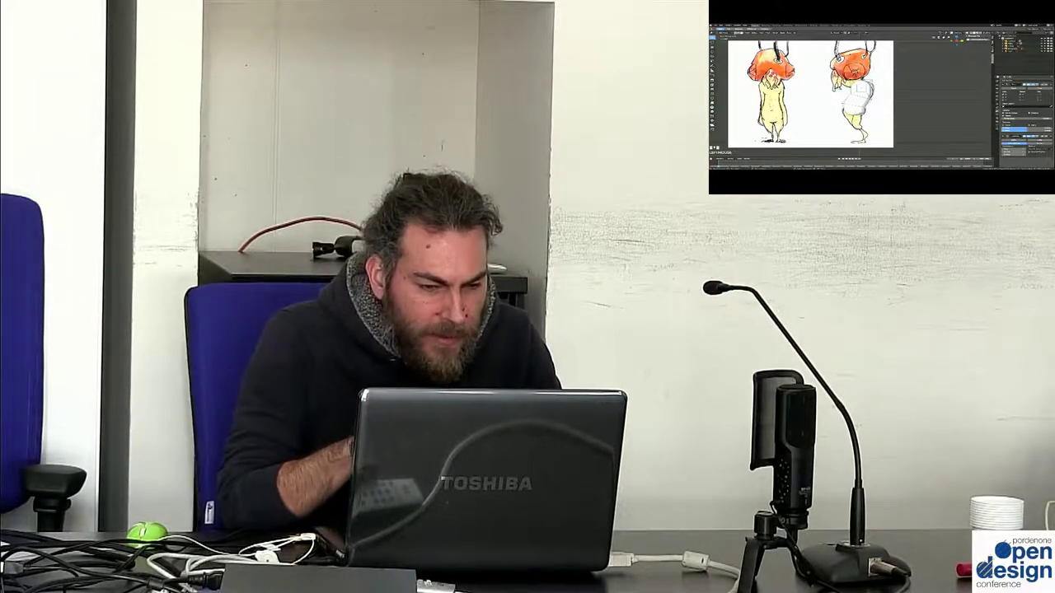
key(Return)
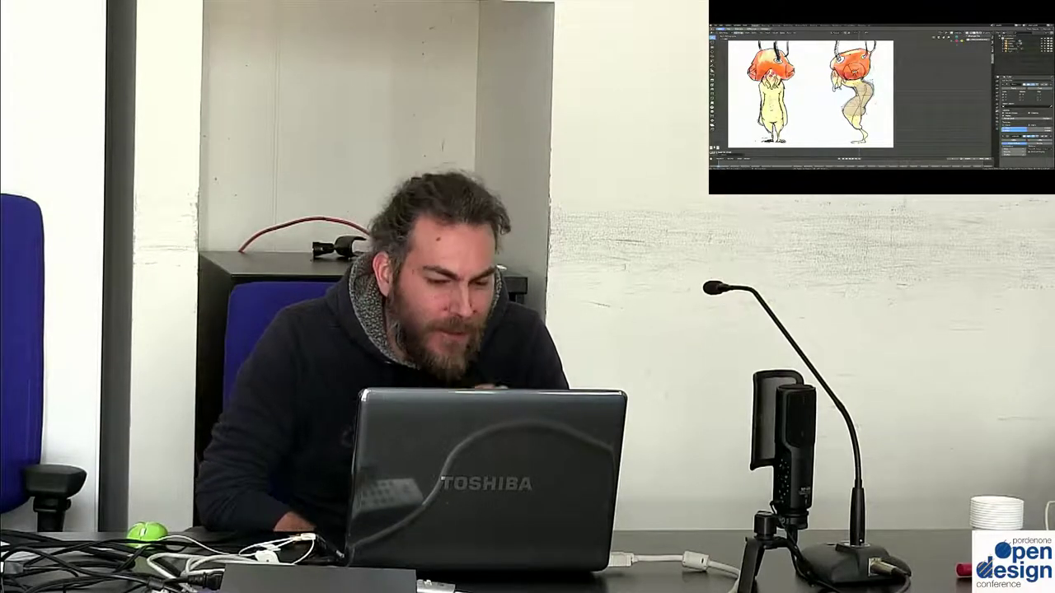
middle_drag(824, 95, 857, 93)
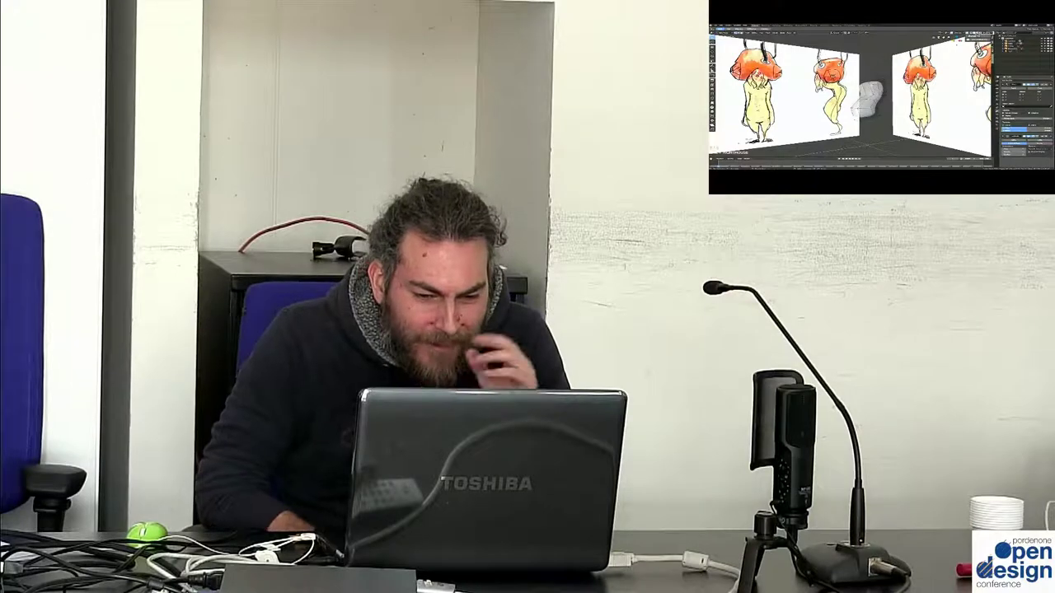
key(KP_0)
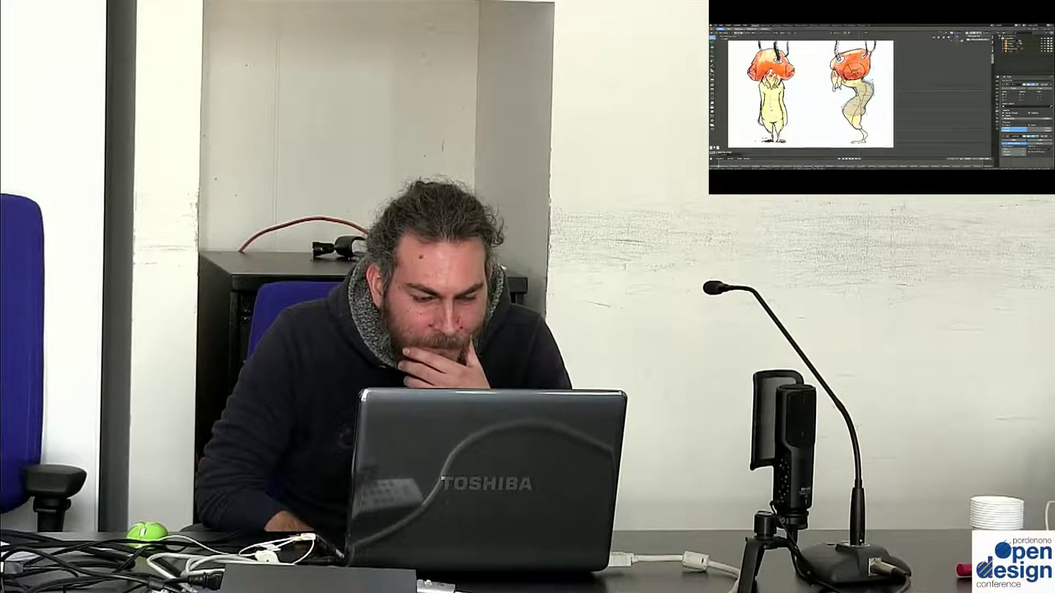
middle_drag(849, 94, 882, 90)
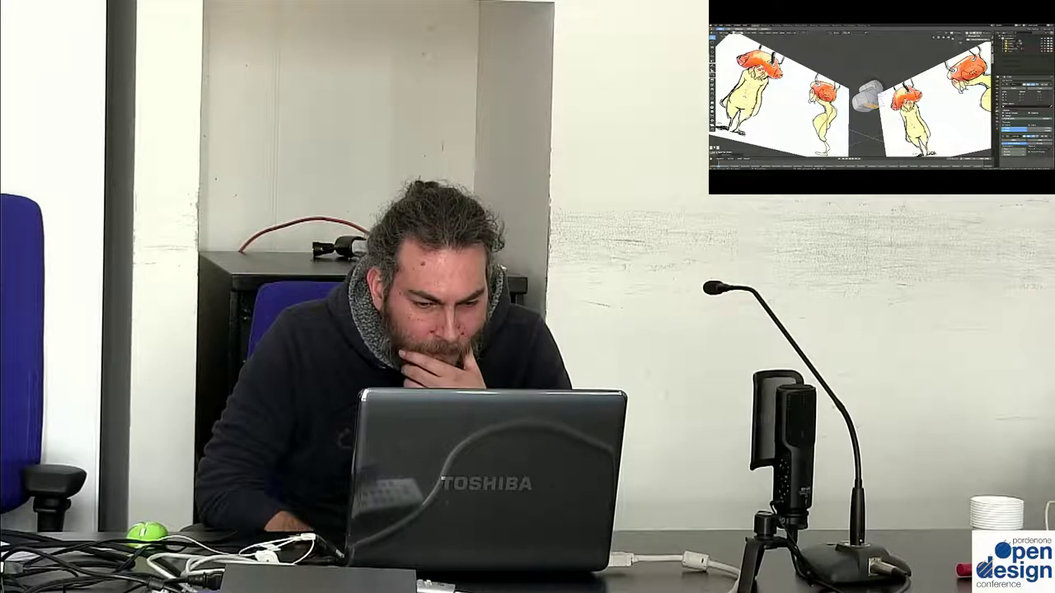
middle_drag(853, 95, 878, 91)
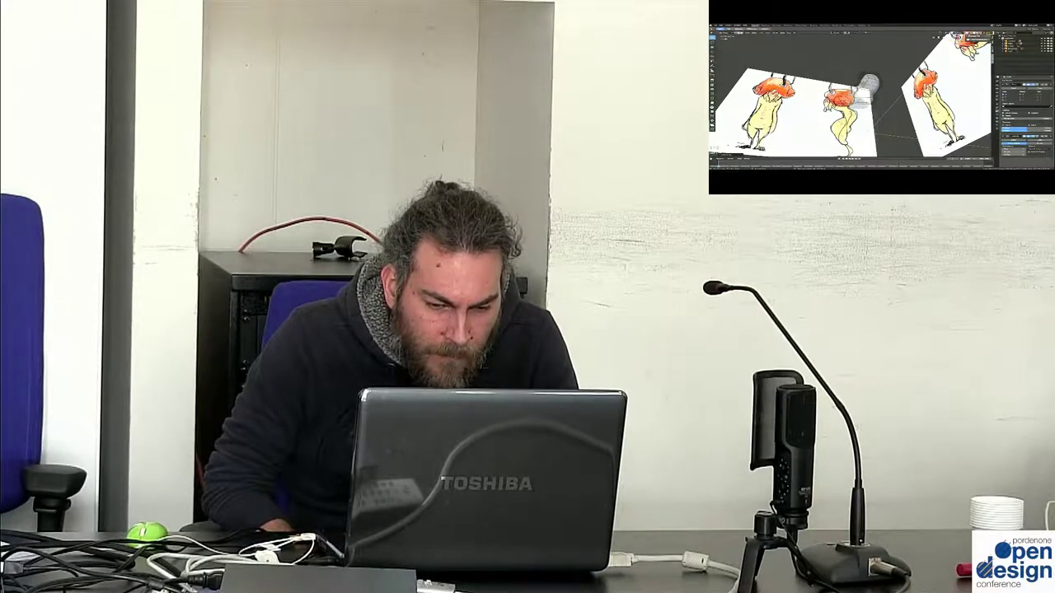
middle_drag(840, 99, 866, 99)
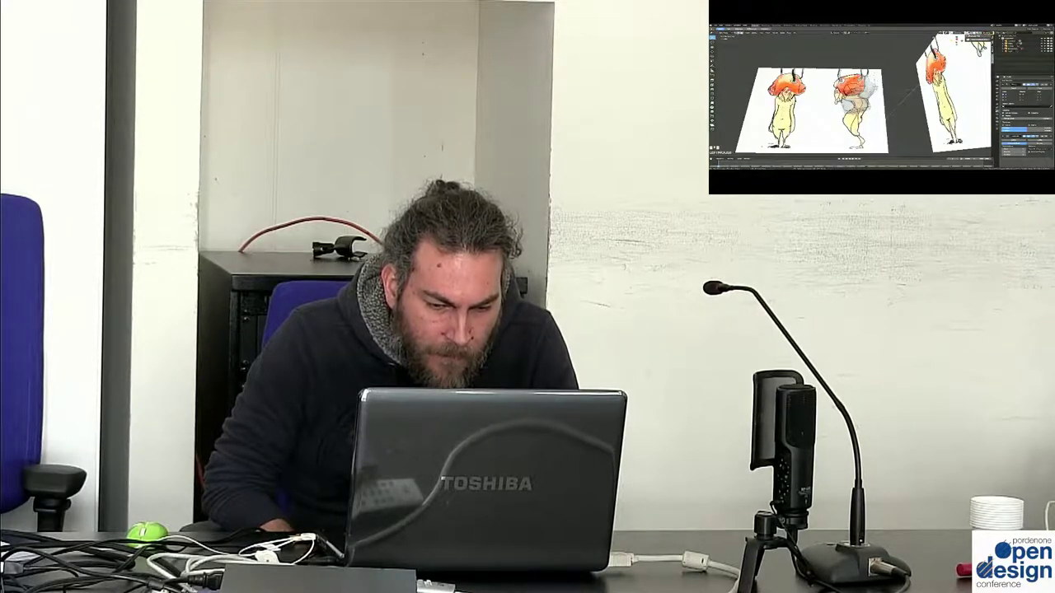
key(KP_1)
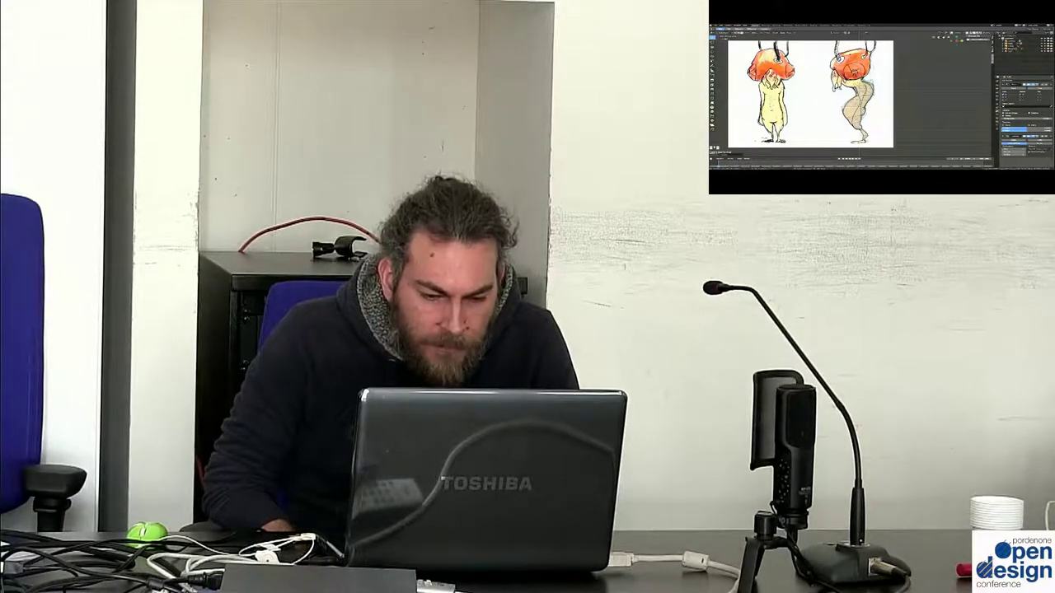
key(Right)
key(Left)
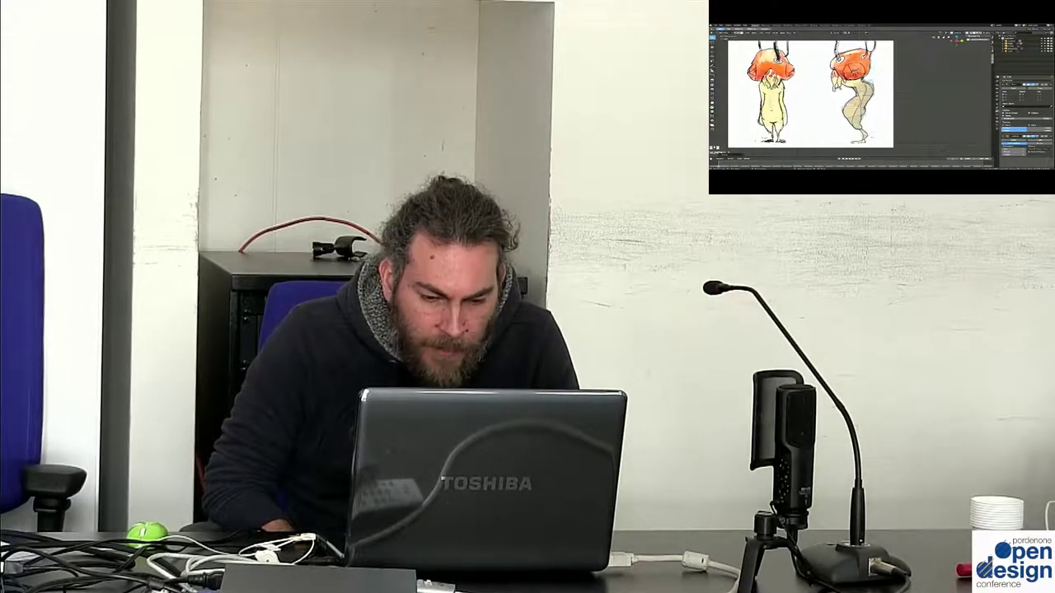
key(Right)
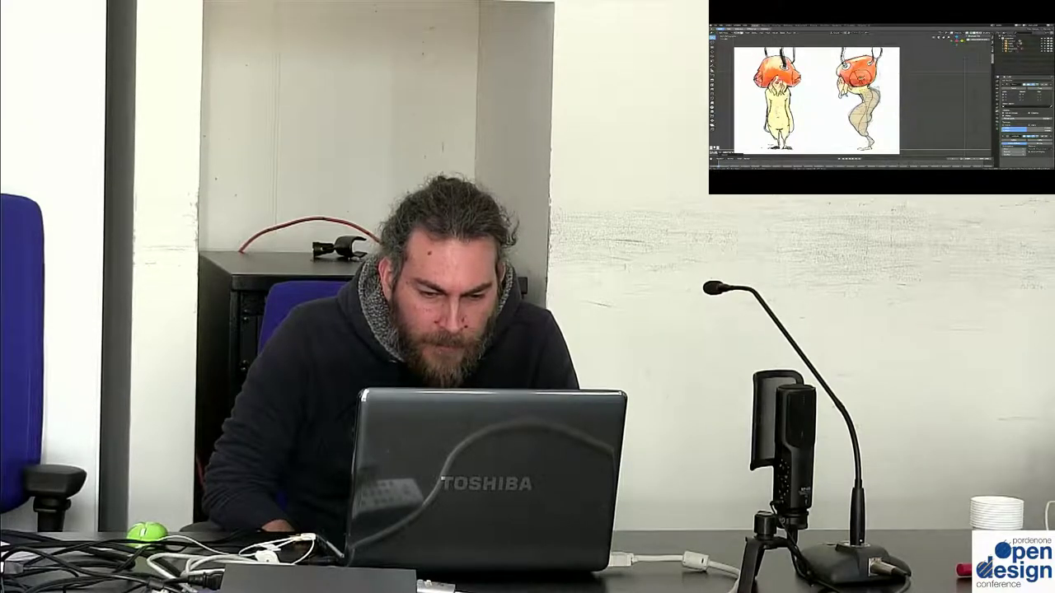
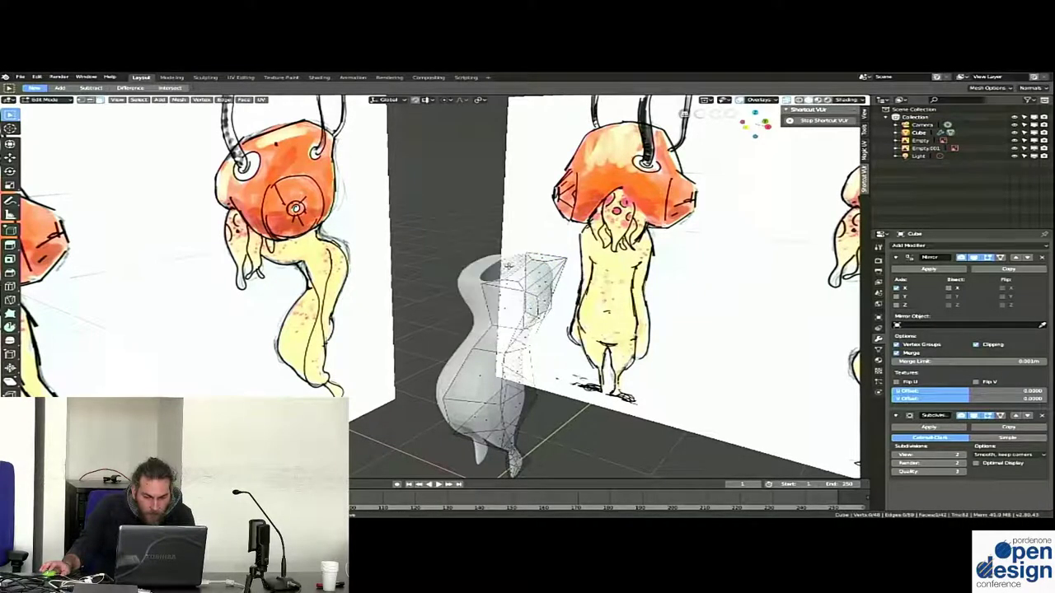
Pause and resume the recording while the cage is pushed out along the side-sketch torso curve
key(space)
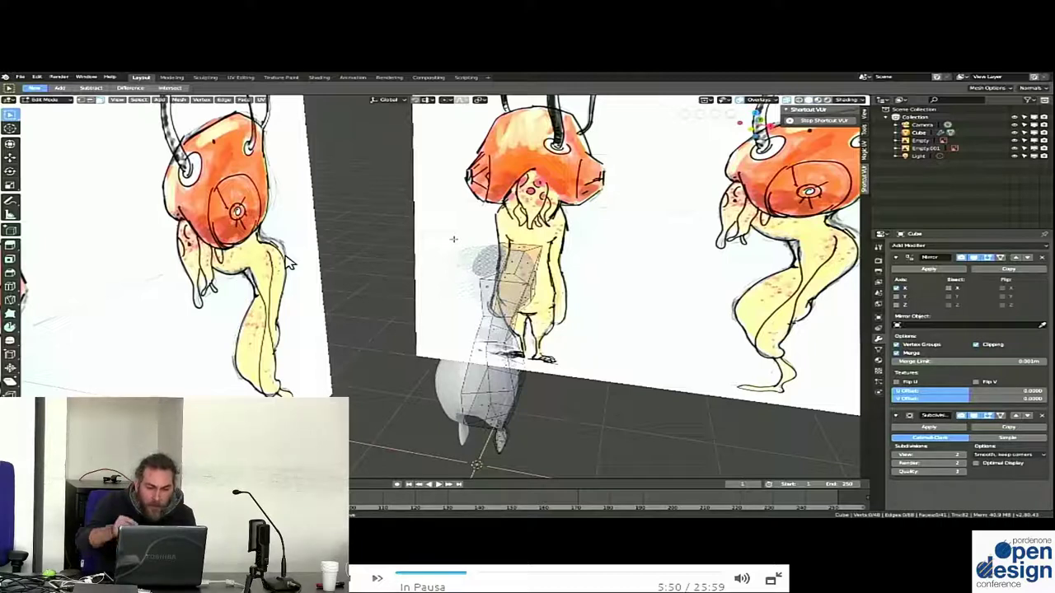
key(space)
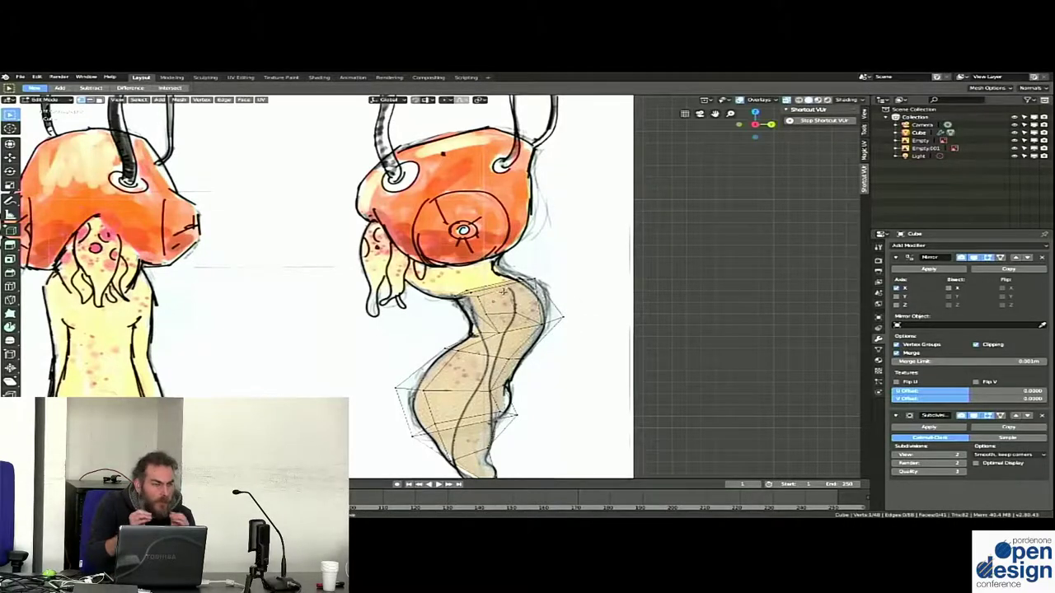
Check the body cage against the front and side sketches, briefly hiding the overlays
middle_drag(503, 291, 531, 292)
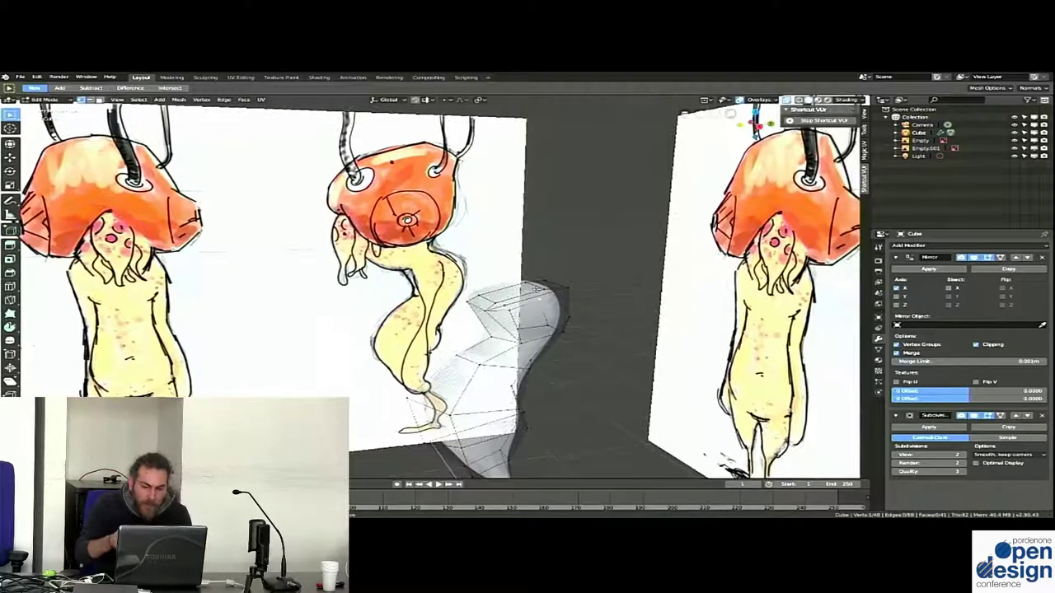
key(KP_1)
key(KP_3)
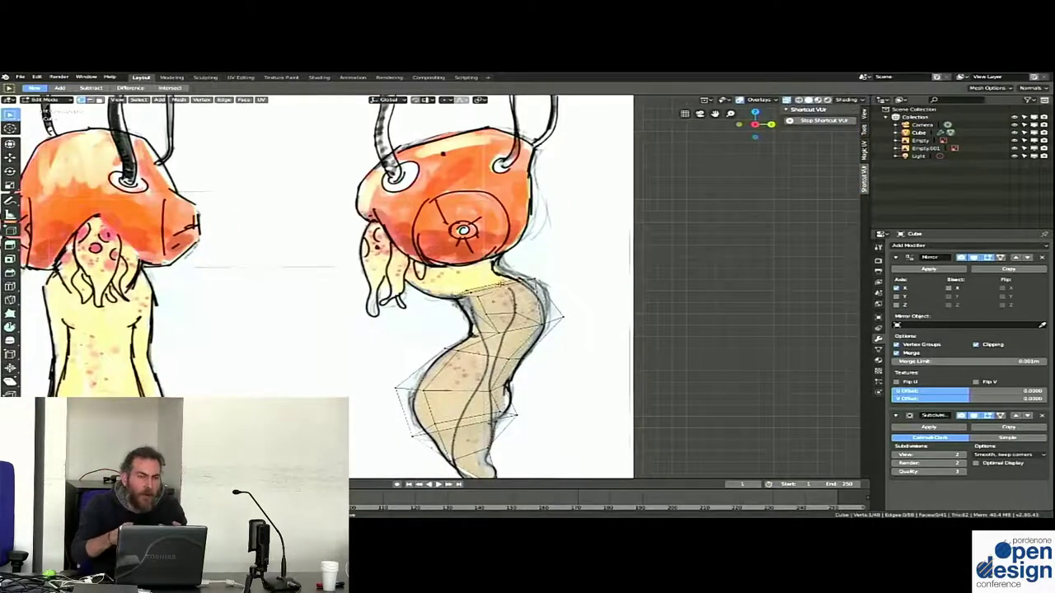
middle_drag(498, 289, 495, 294)
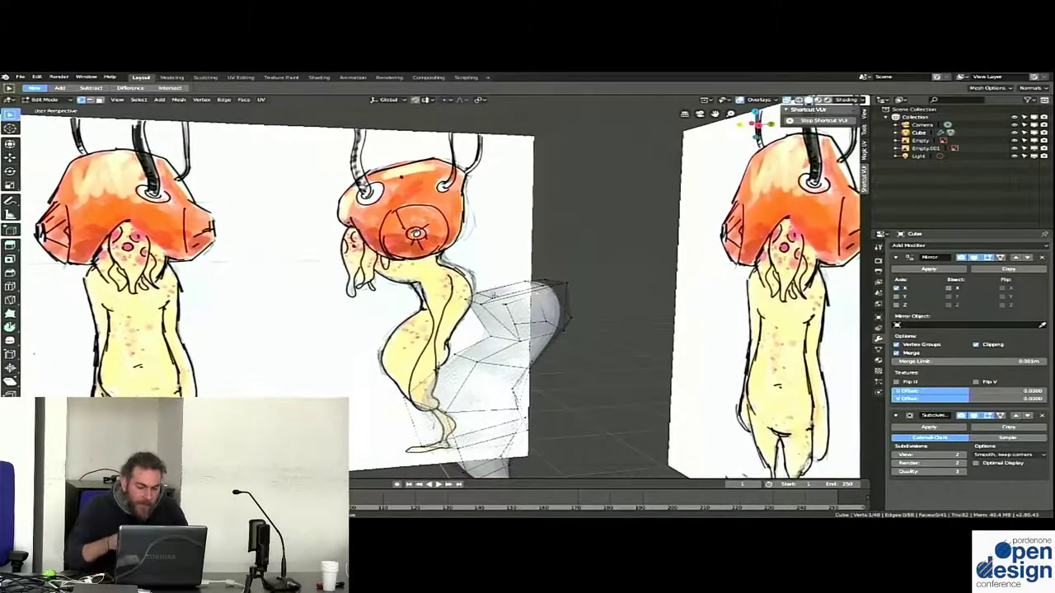
click(499, 282)
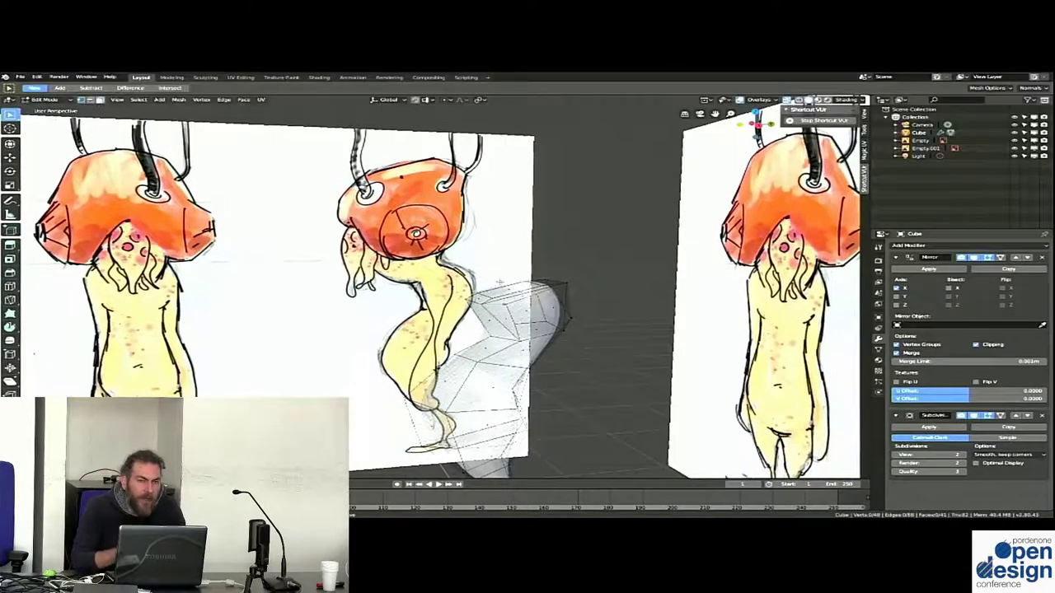
key(KP_1)
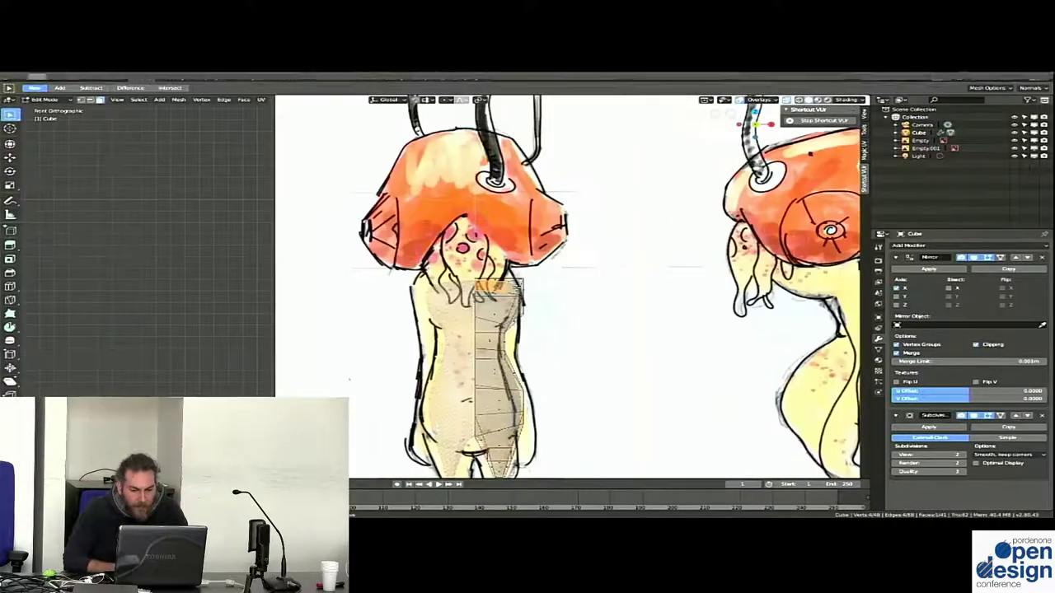
key(KP_3)
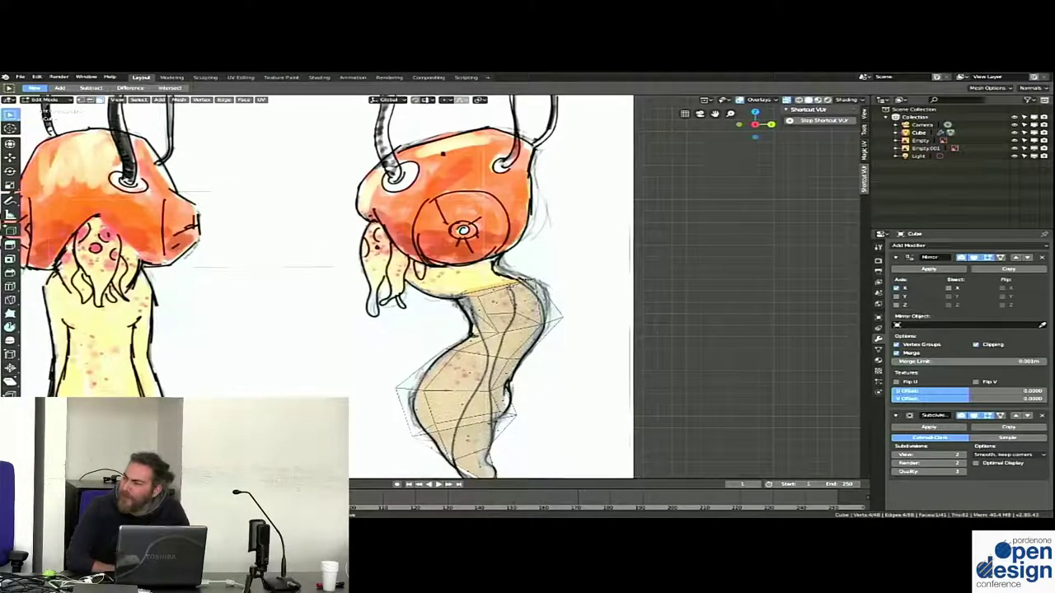
key(ctrl+grave)
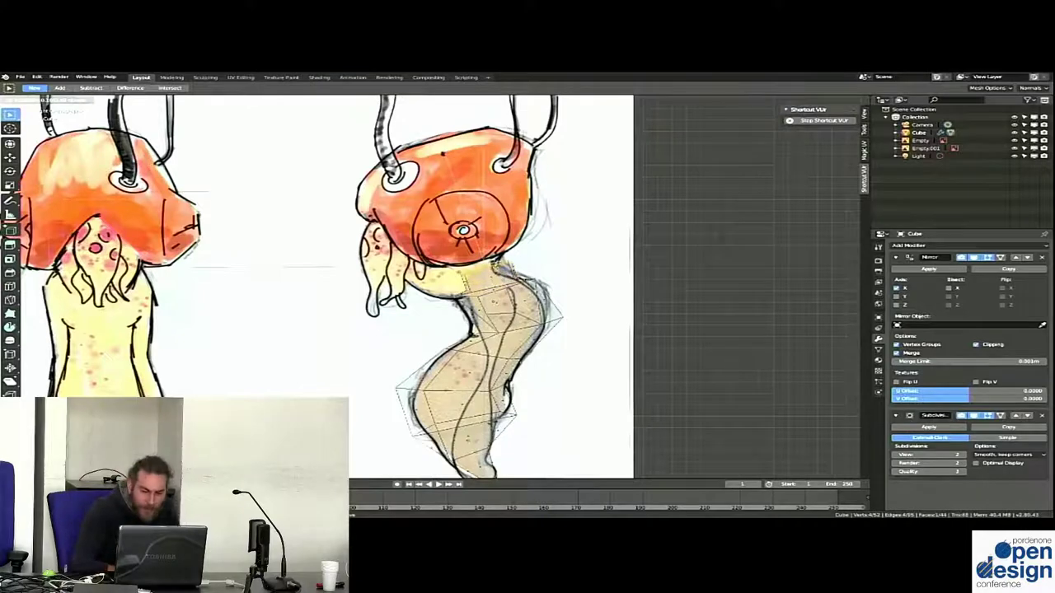
key(ctrl+grave)
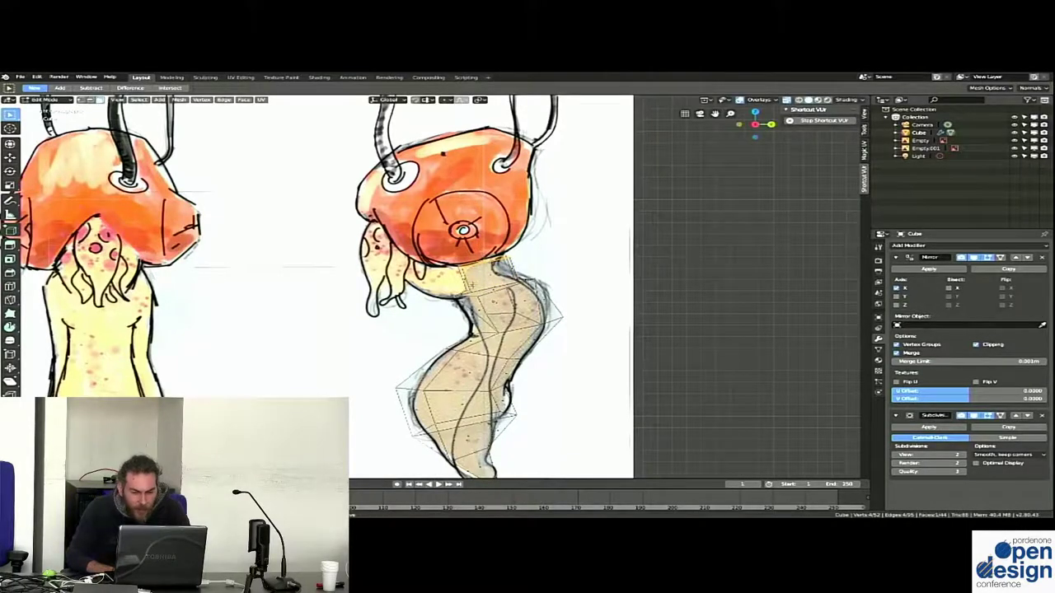
middle_drag(473, 287, 539, 300)
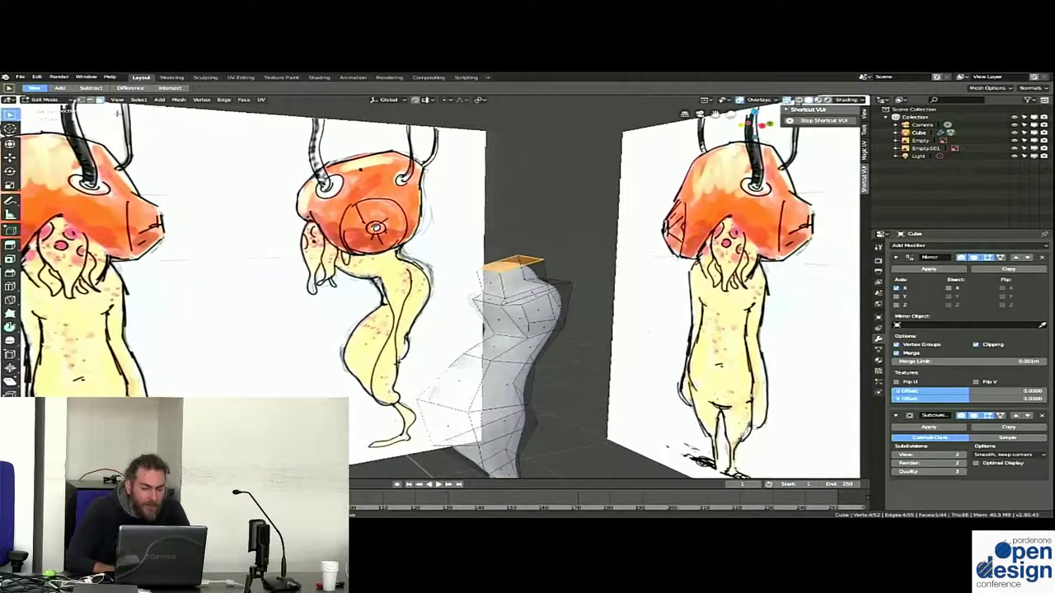
click(489, 287)
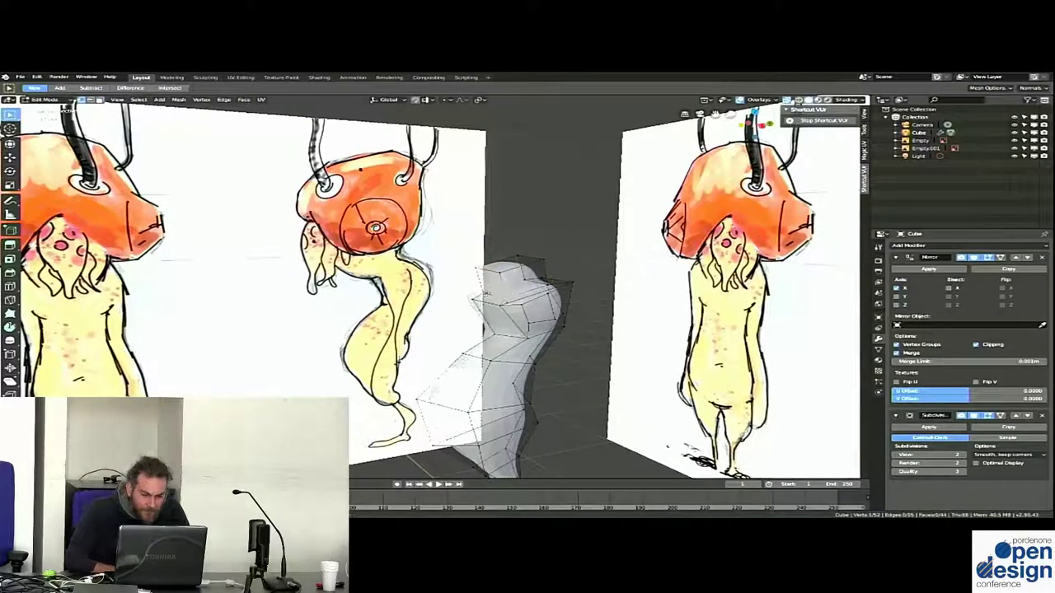
key(KP_3)
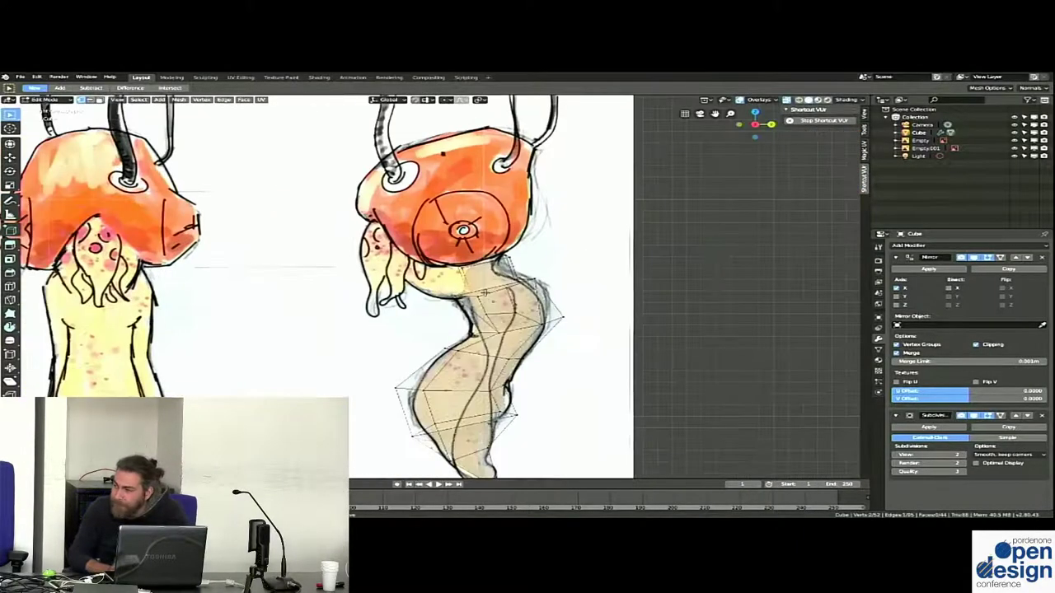
Move the selected cage vertices in side view to trace the torso curve
key(g)
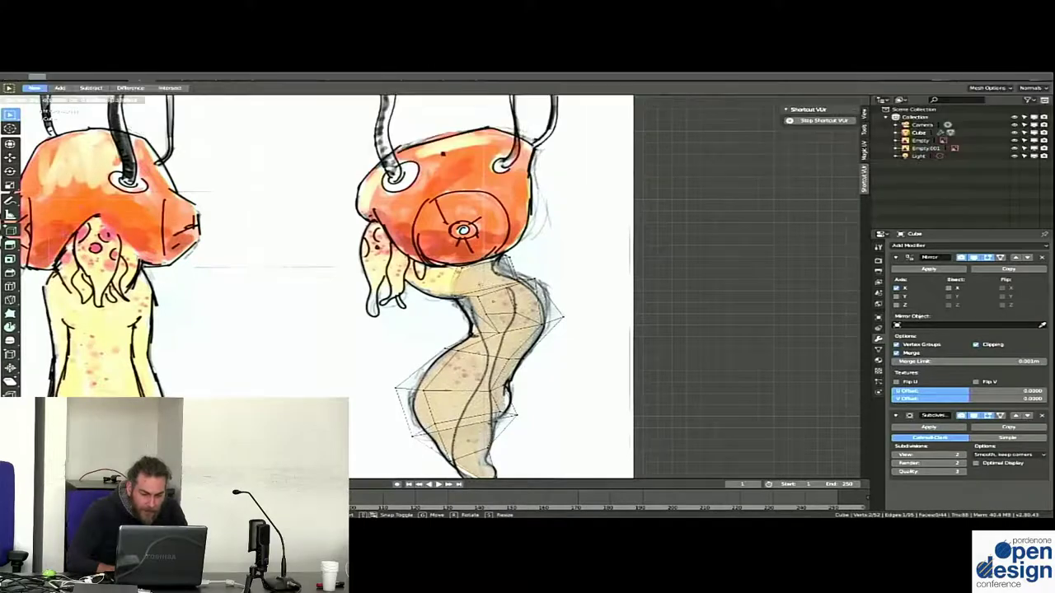
key(Escape)
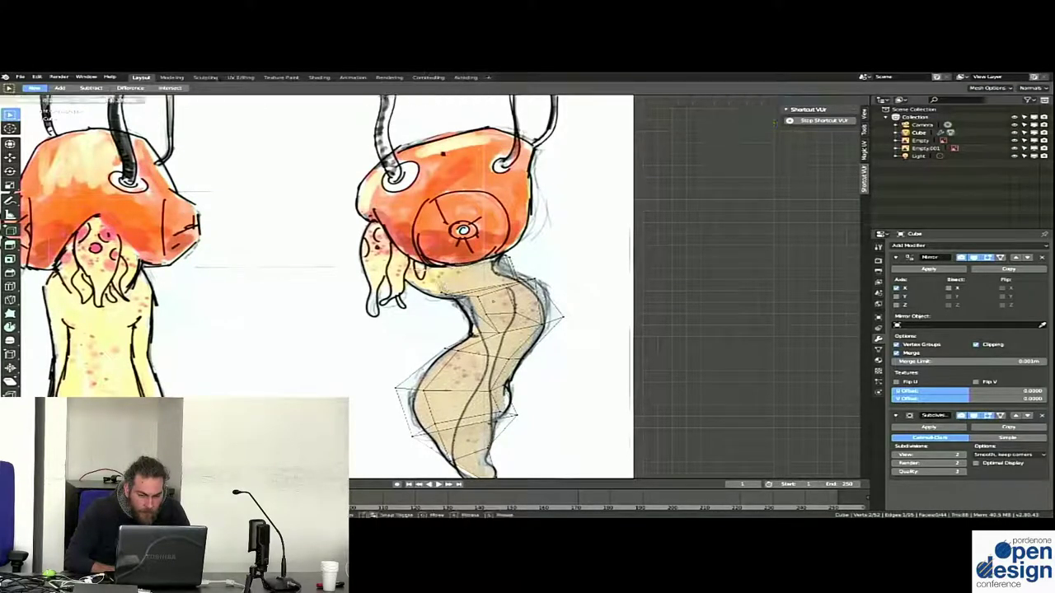
key(ctrl+space)
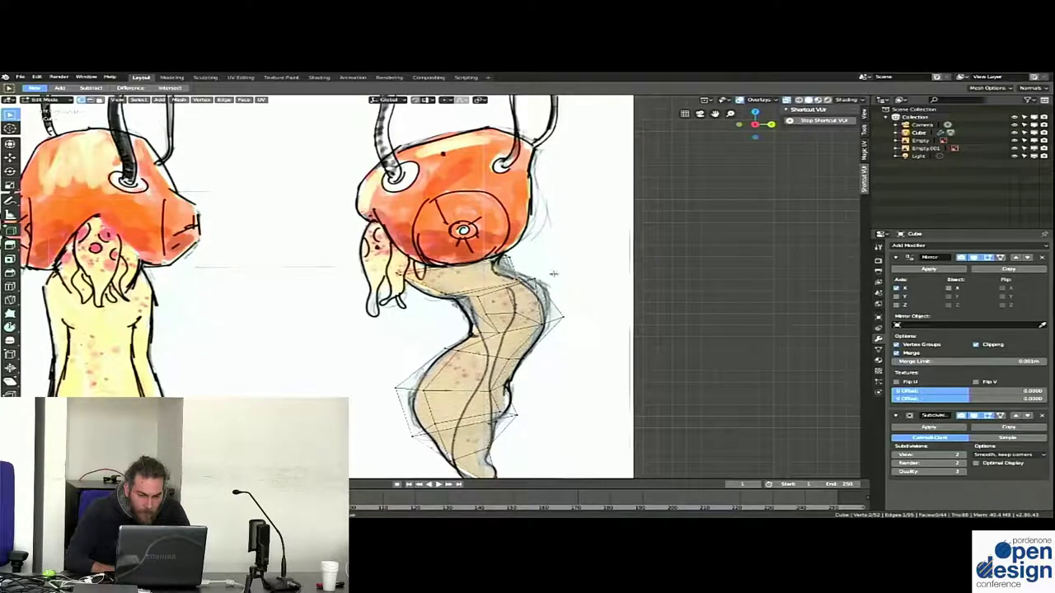
key(g)
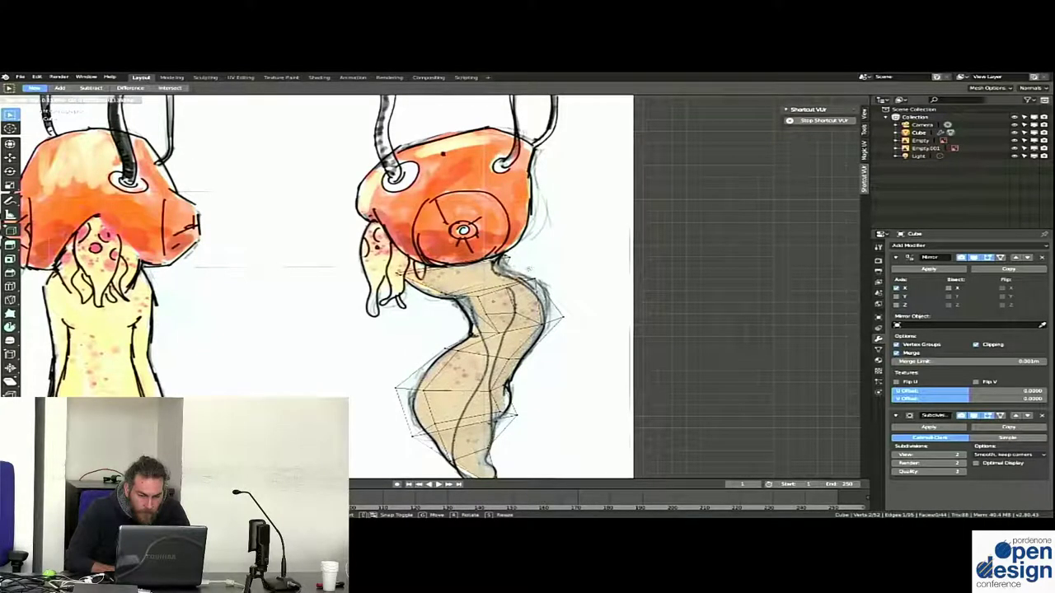
click(509, 259)
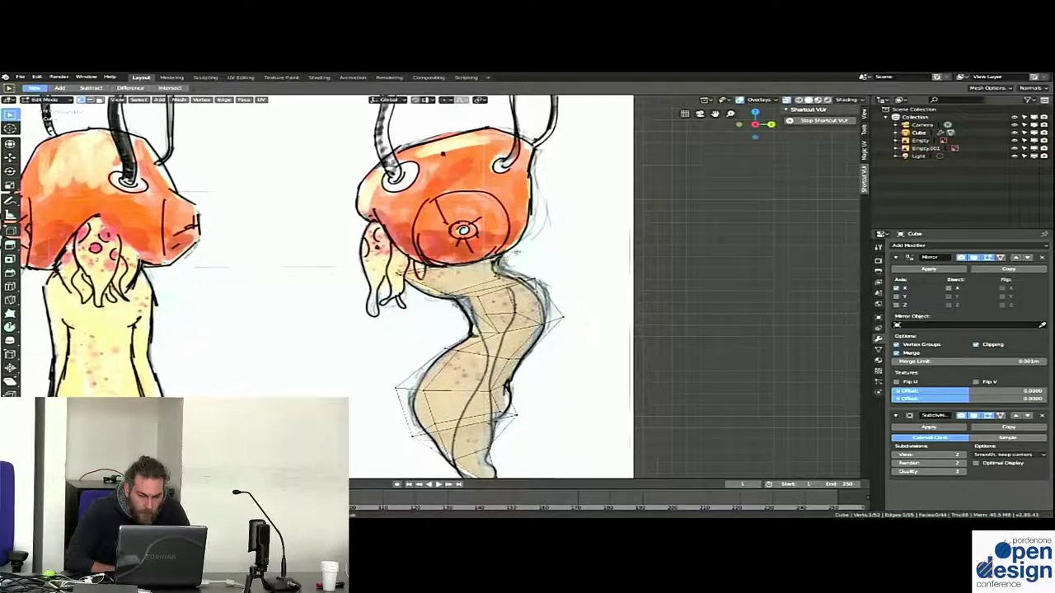
key(g)
click(494, 262)
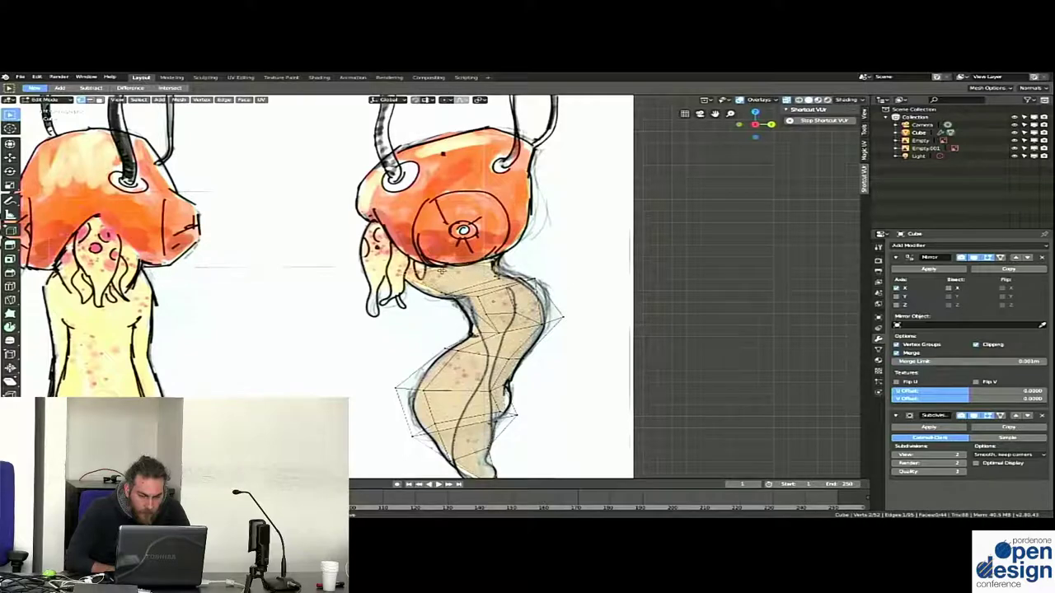
Return to Object Mode and turn X-ray off so the body shows solid white
key(Tab)
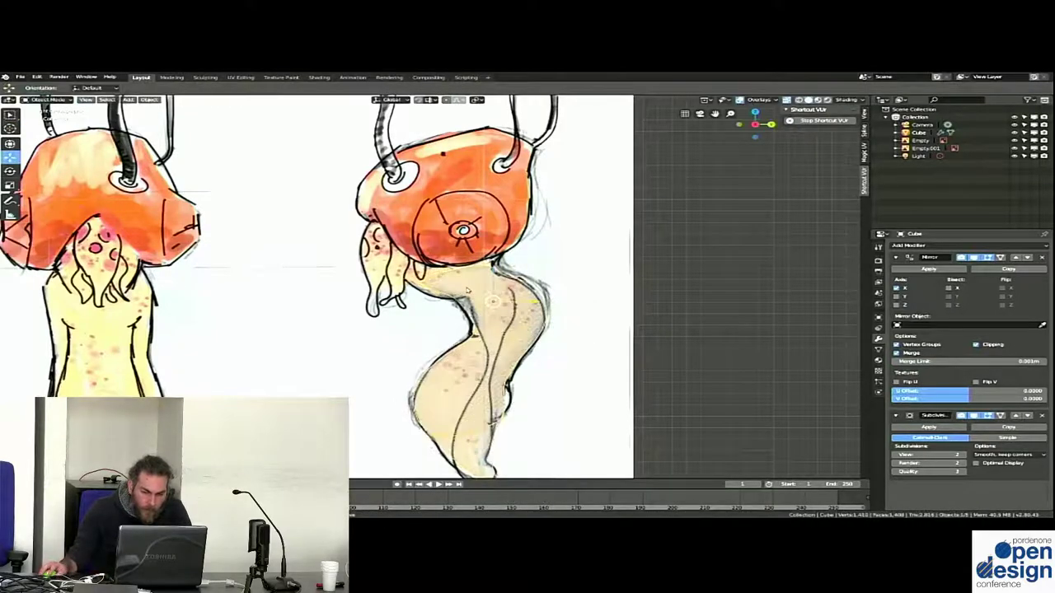
scroll(465, 291, down, 5)
middle_drag(466, 291, 523, 294)
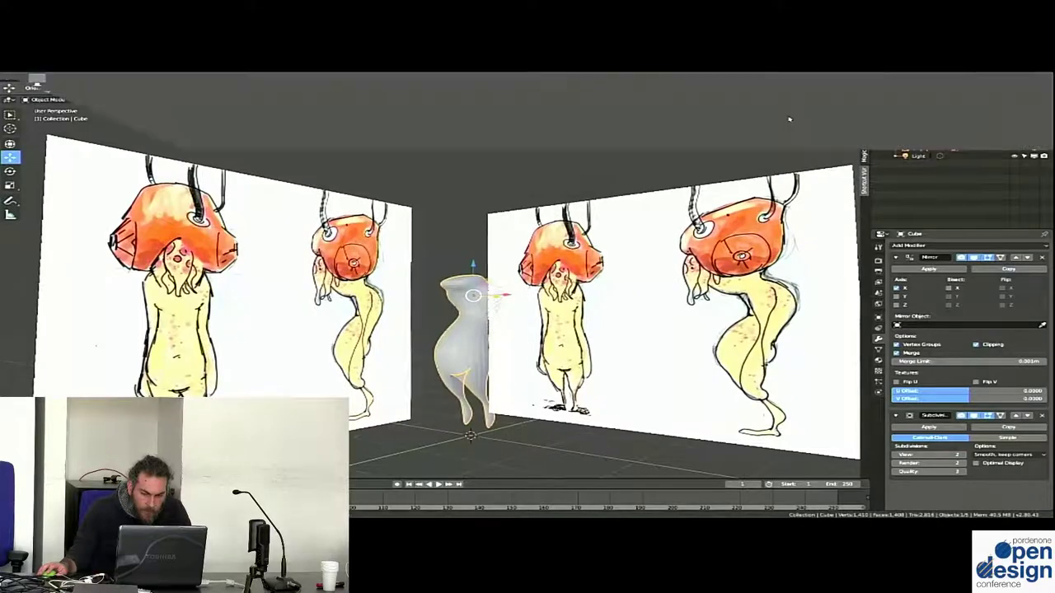
click(816, 99)
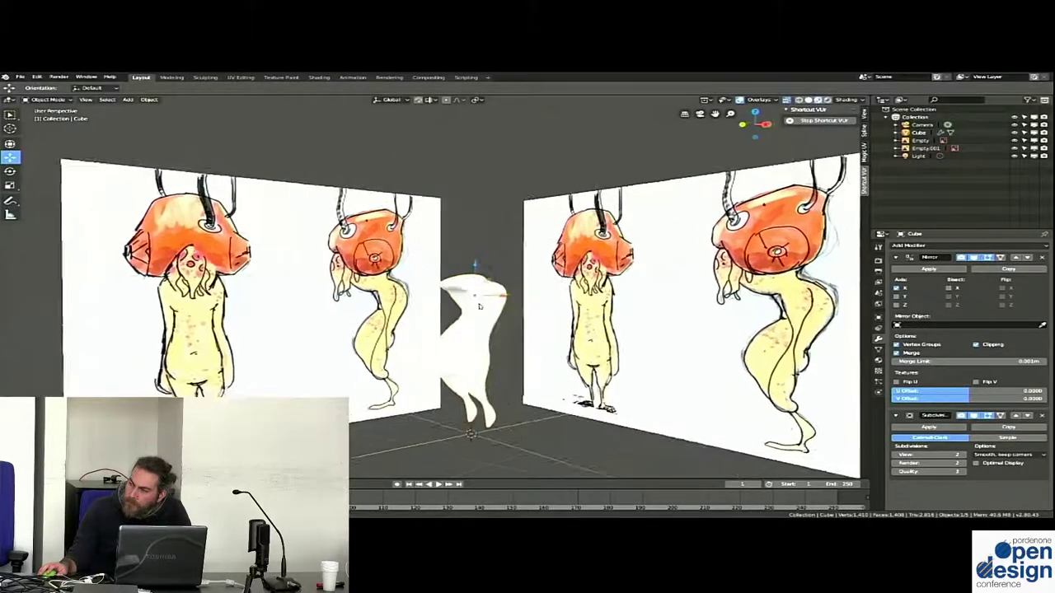
Compare the body with the front sketch, then re-enter Edit Mode at an angled view
key(KP_1)
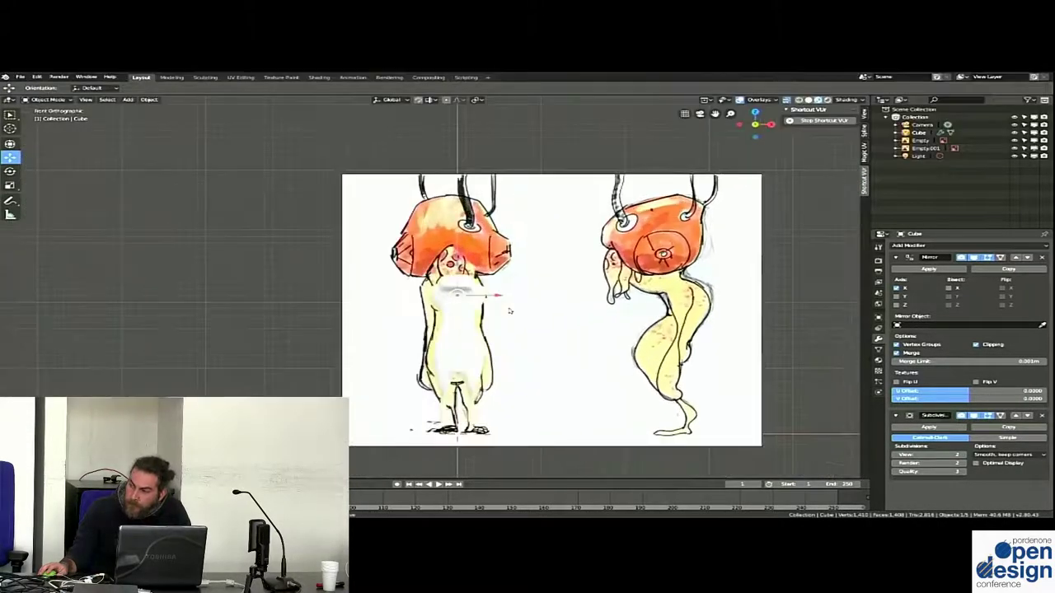
scroll(449, 270, up, 1)
scroll(449, 270, up, 2)
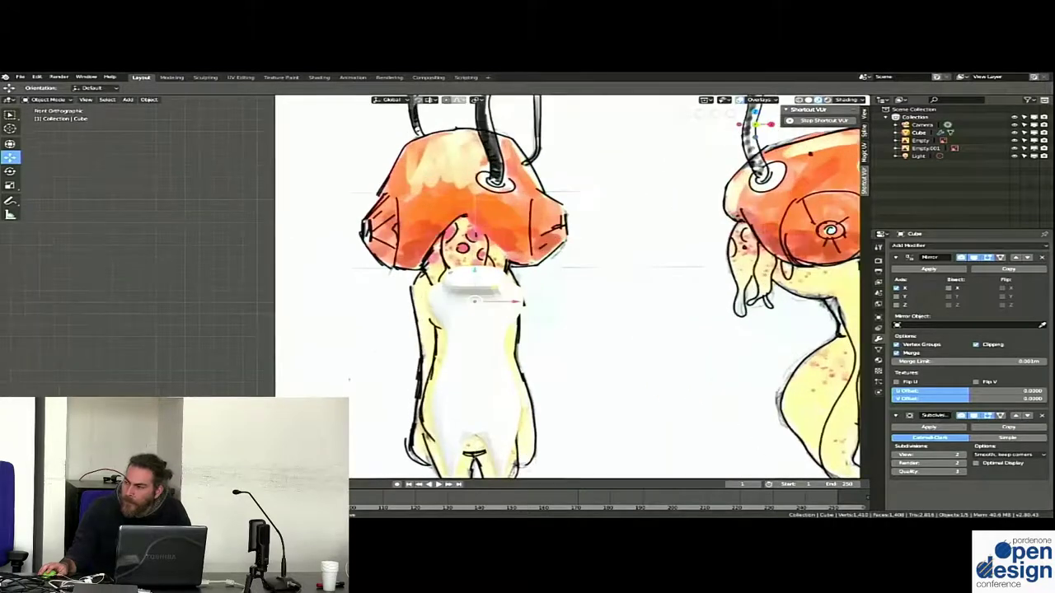
scroll(486, 276, down, 3)
key(Tab)
mouse_move(486, 276)
middle_down()
mouse_move(478, 474)
mouse_move(511, 474)
middle_up()
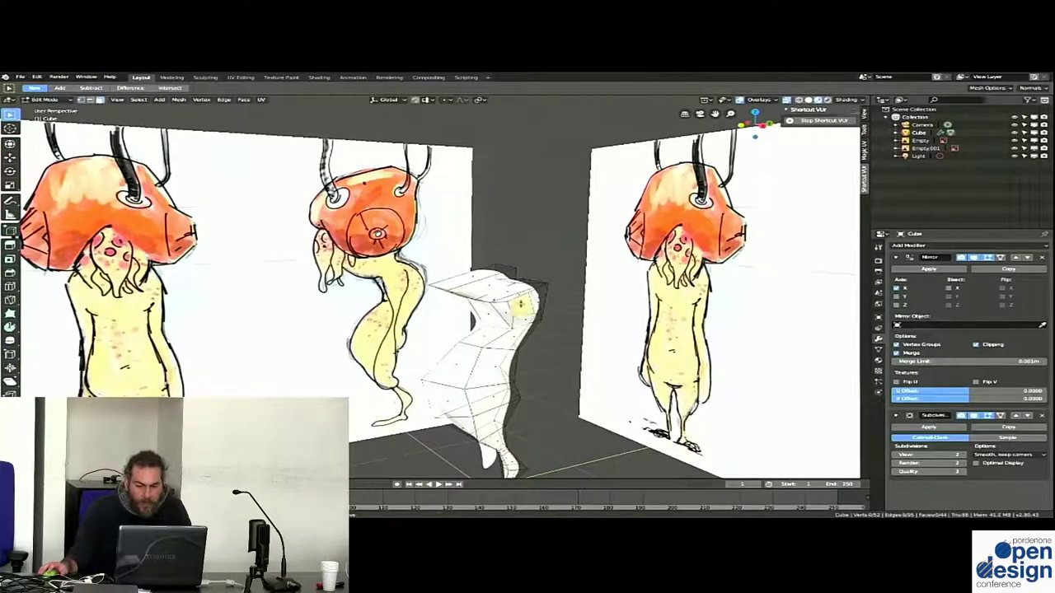
Extrude the shoulder face outward in front view, shrinking the arm tip between sections
key(KP_1)
scroll(520, 304, down, 1)
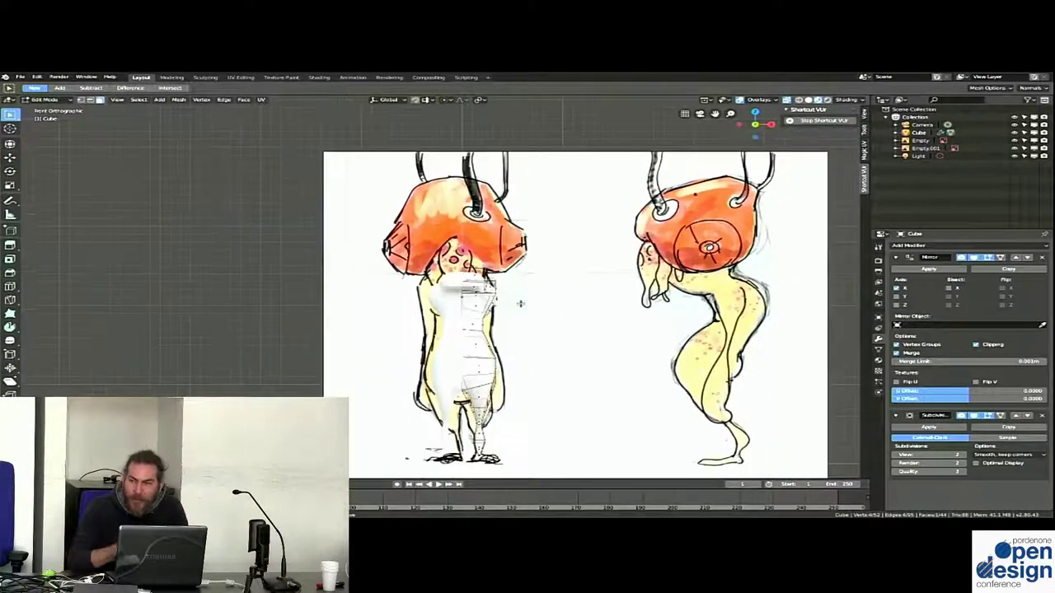
shift+middle_drag(520, 304, 511, 304)
key(e)
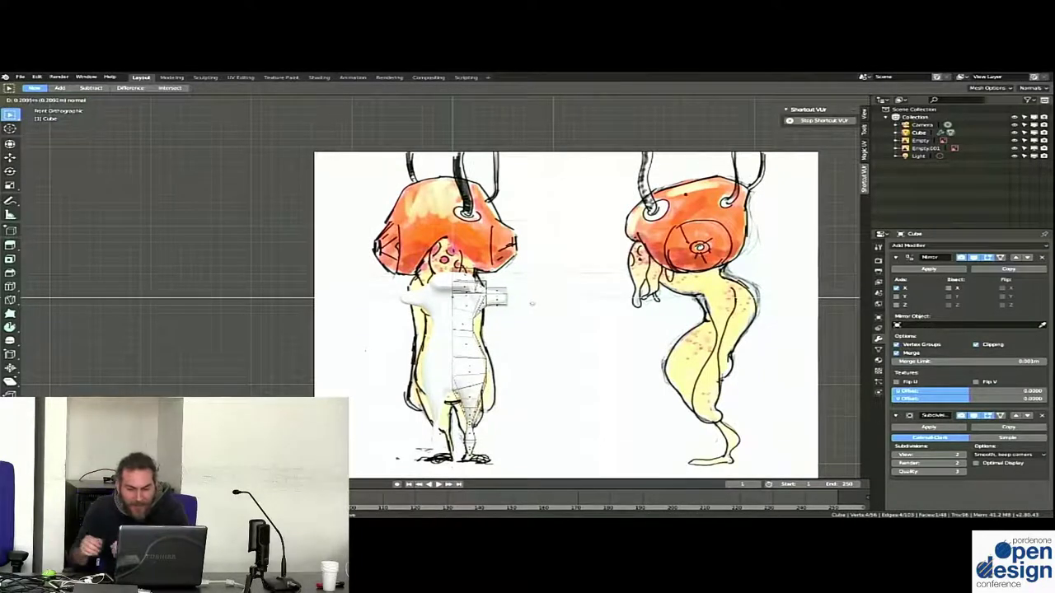
click(532, 304)
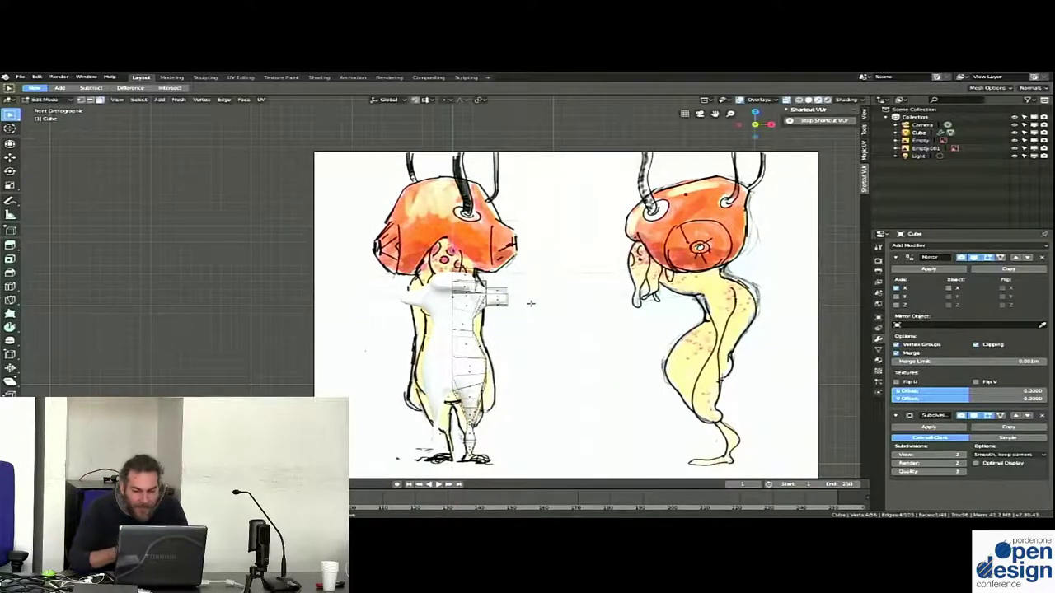
key(e)
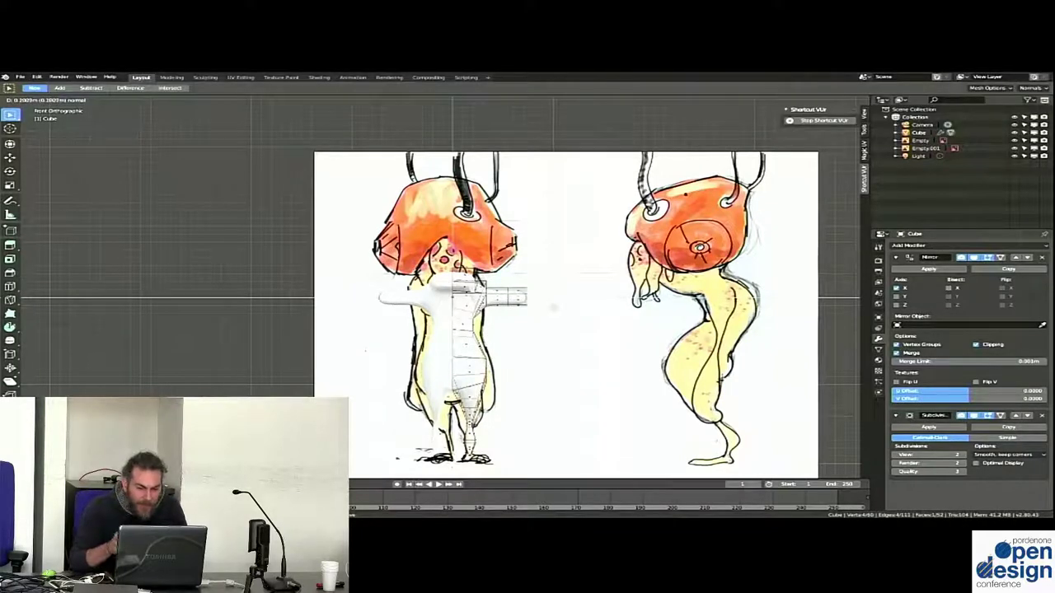
click(568, 309)
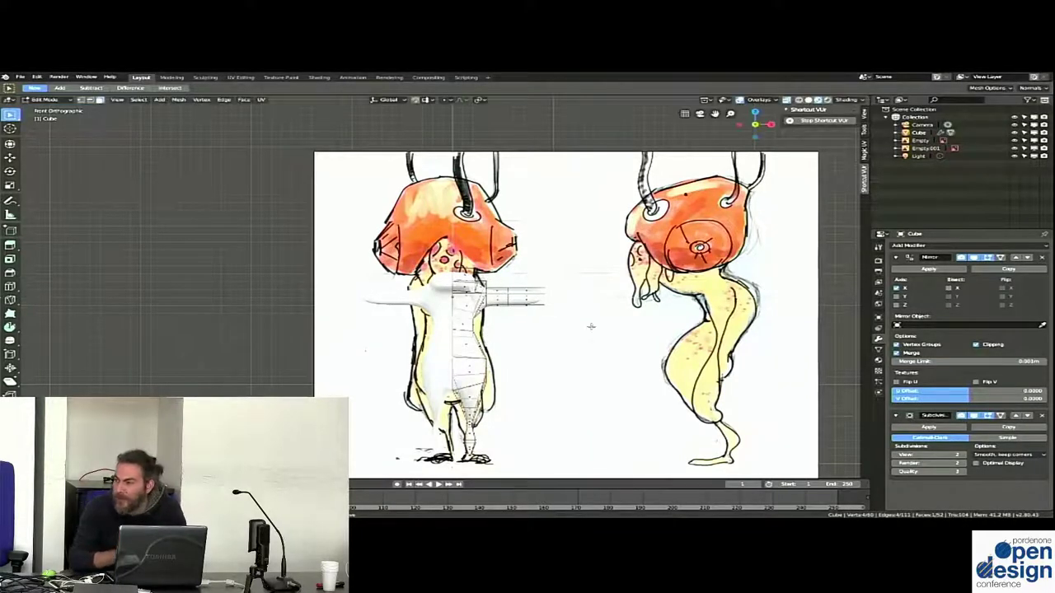
key(s)
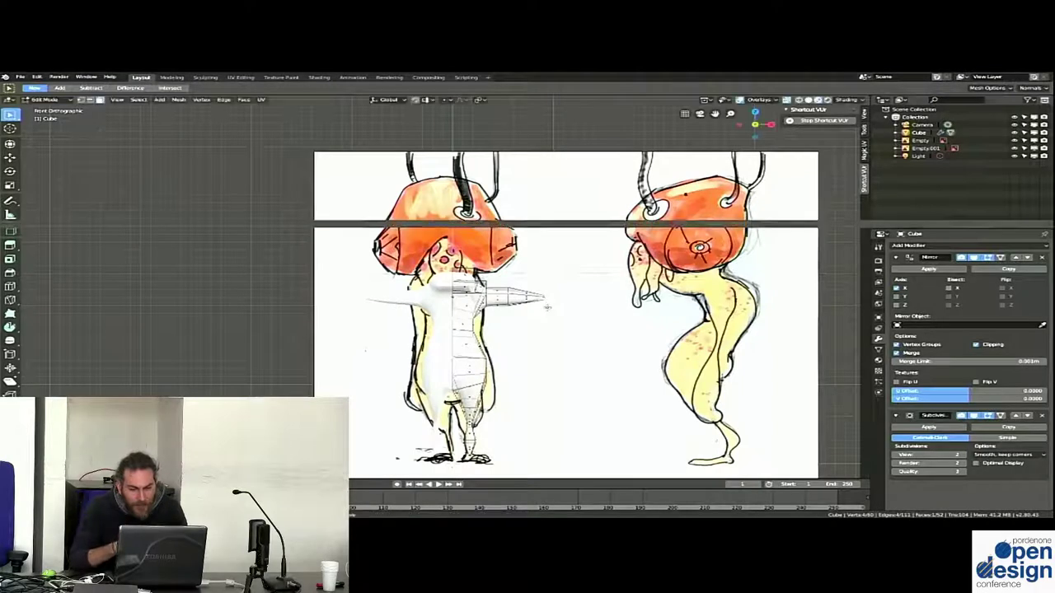
click(565, 304)
key(e)
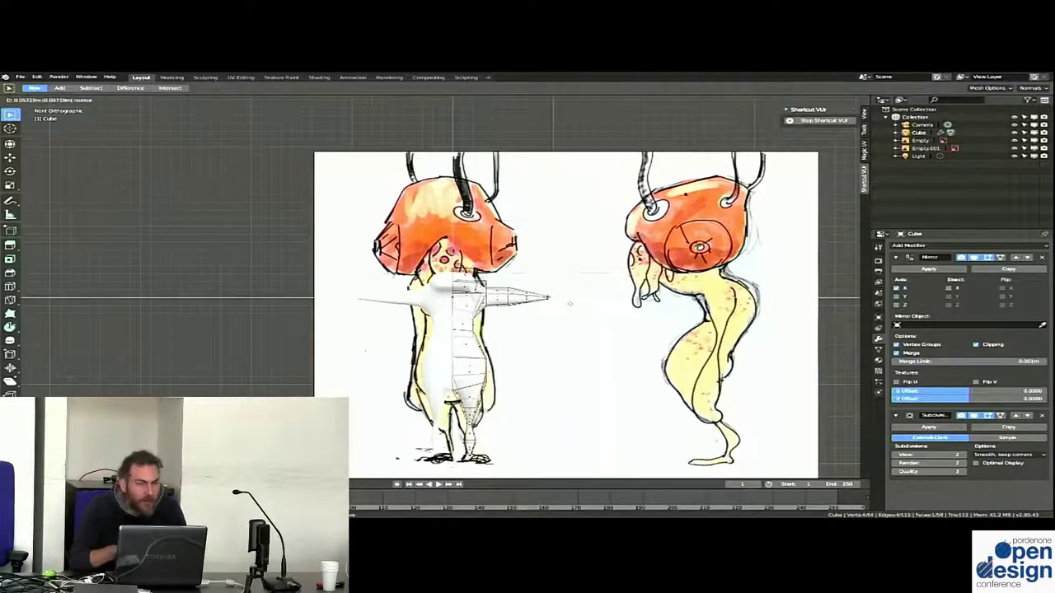
click(571, 303)
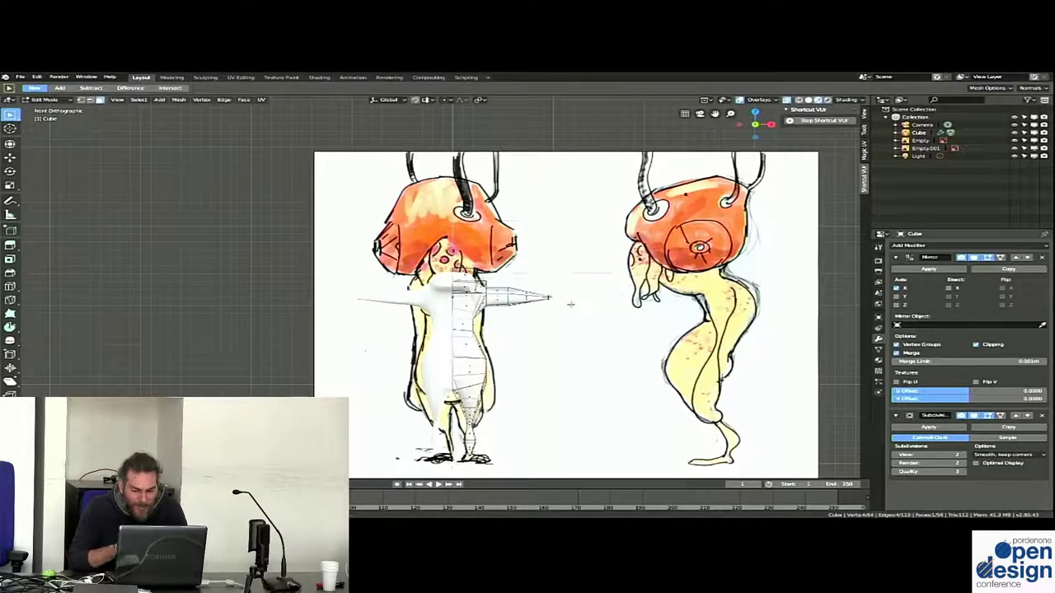
Extend the arm further with an enlarged, widened tip nudged slightly right
shift+middle_drag(570, 304, 532, 303)
key(e)
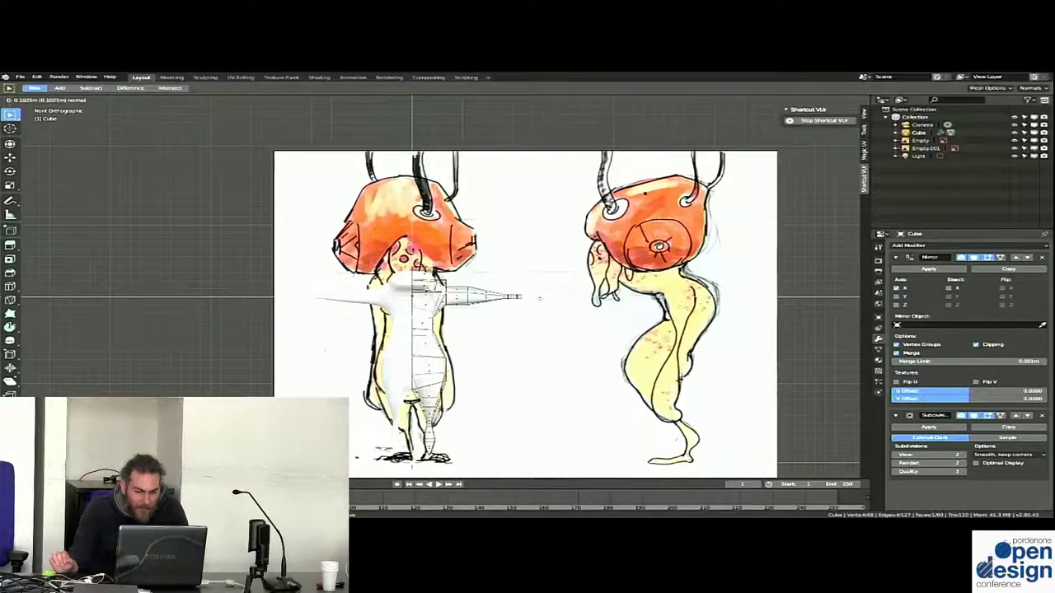
click(547, 301)
key(s)
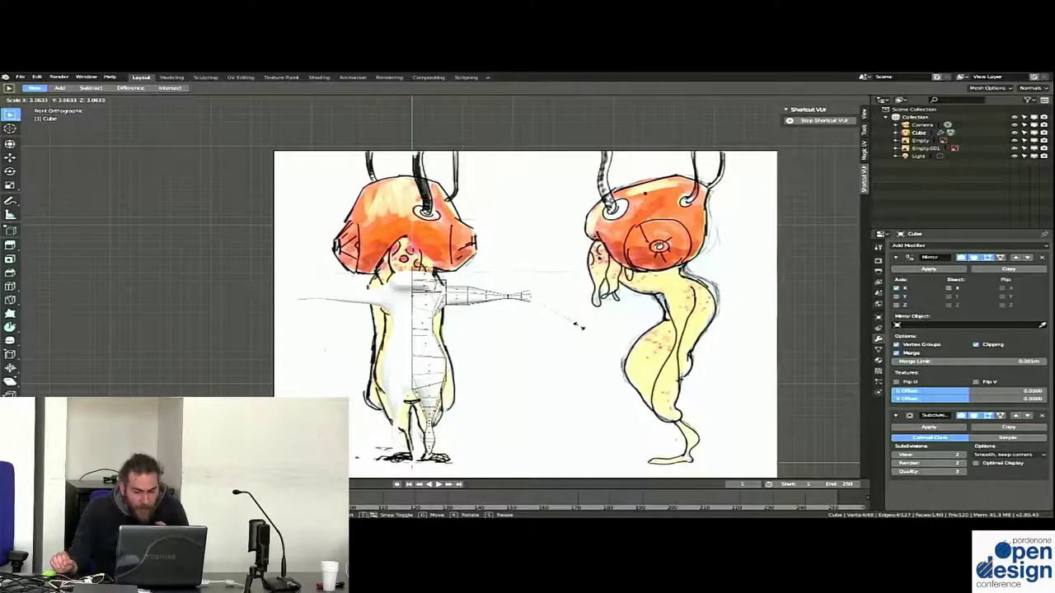
click(580, 327)
key(e)
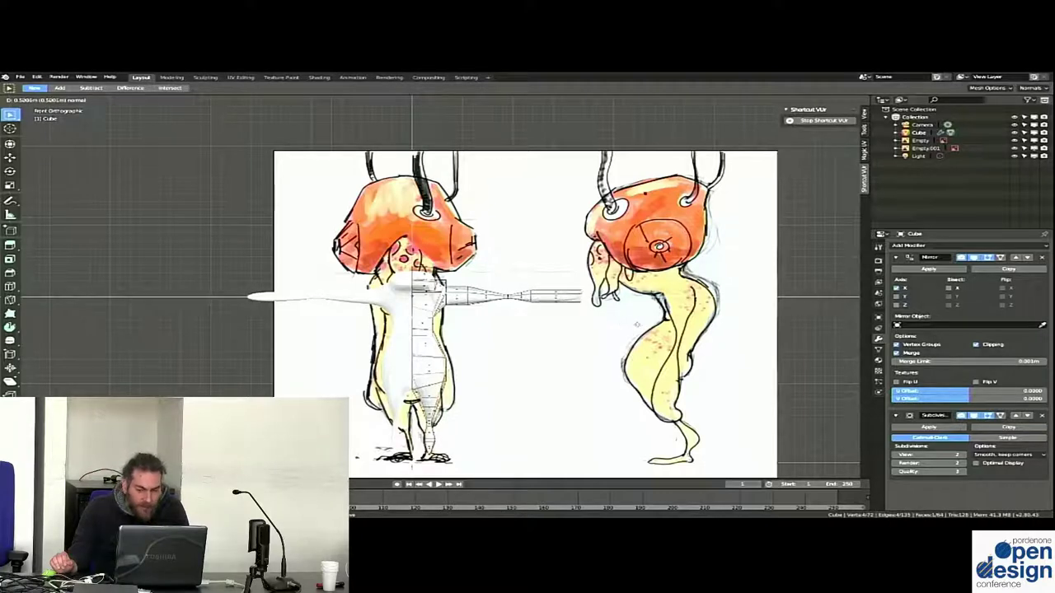
click(637, 324)
key(s)
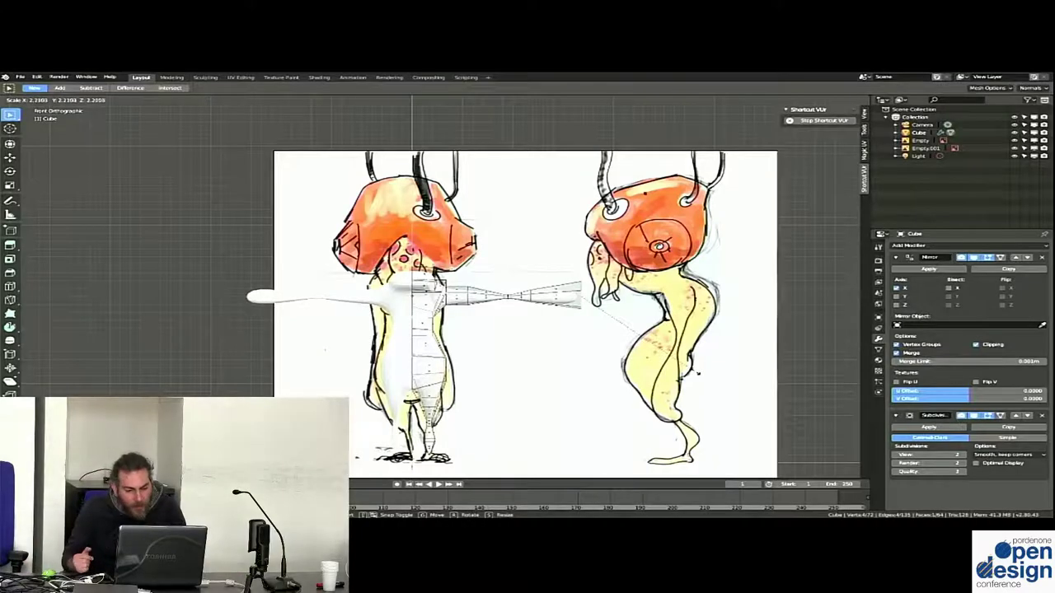
key(g)
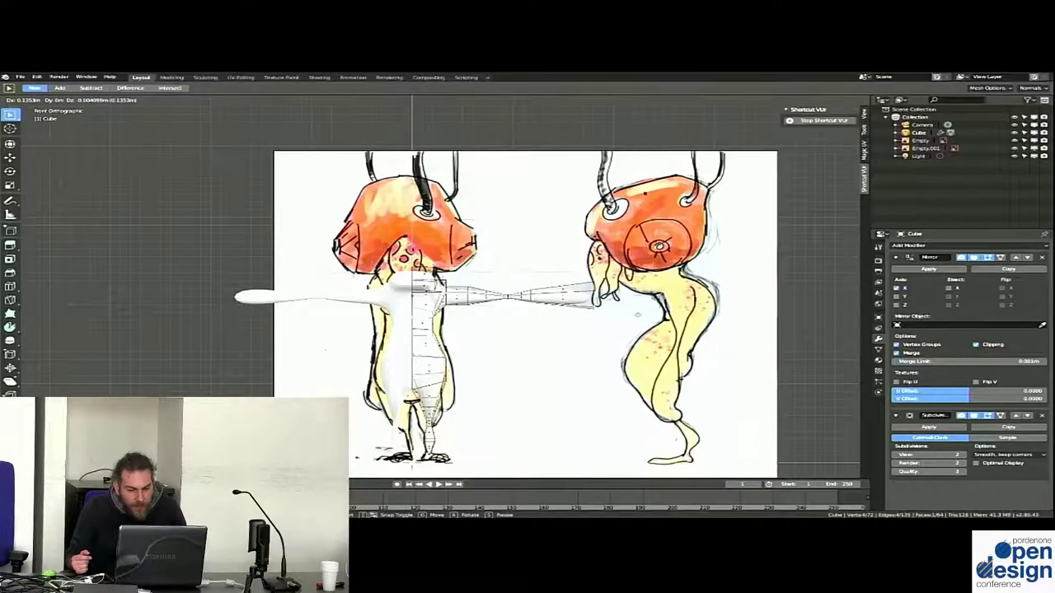
click(639, 313)
Inspect the smoothed body with its mirrored arms in Object Mode, then resume editing
mouse_move(638, 314)
middle_down()
mouse_move(500, 322)
mouse_move(553, 313)
middle_up()
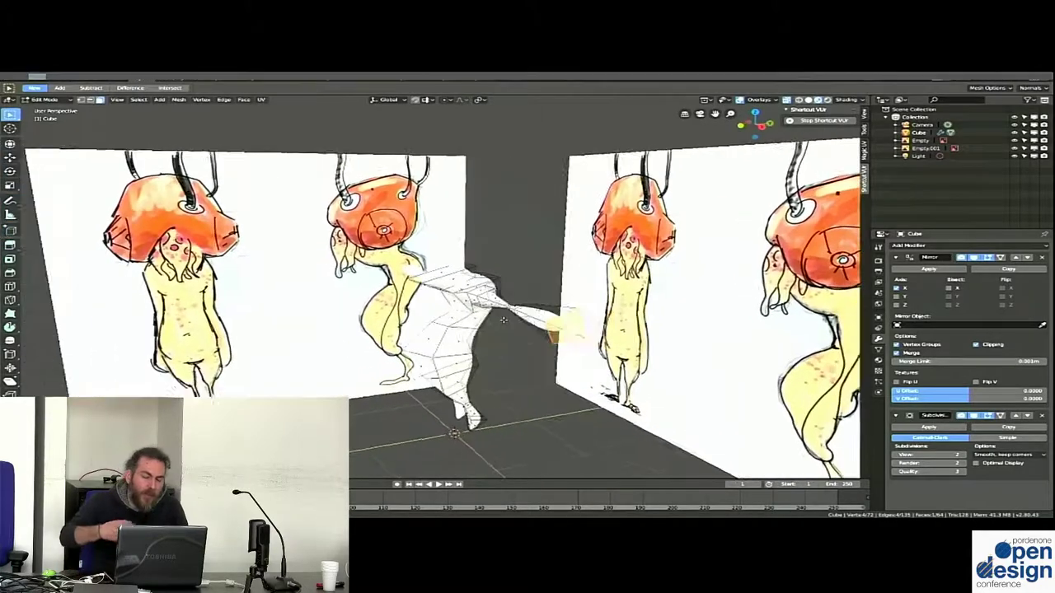
key(Tab)
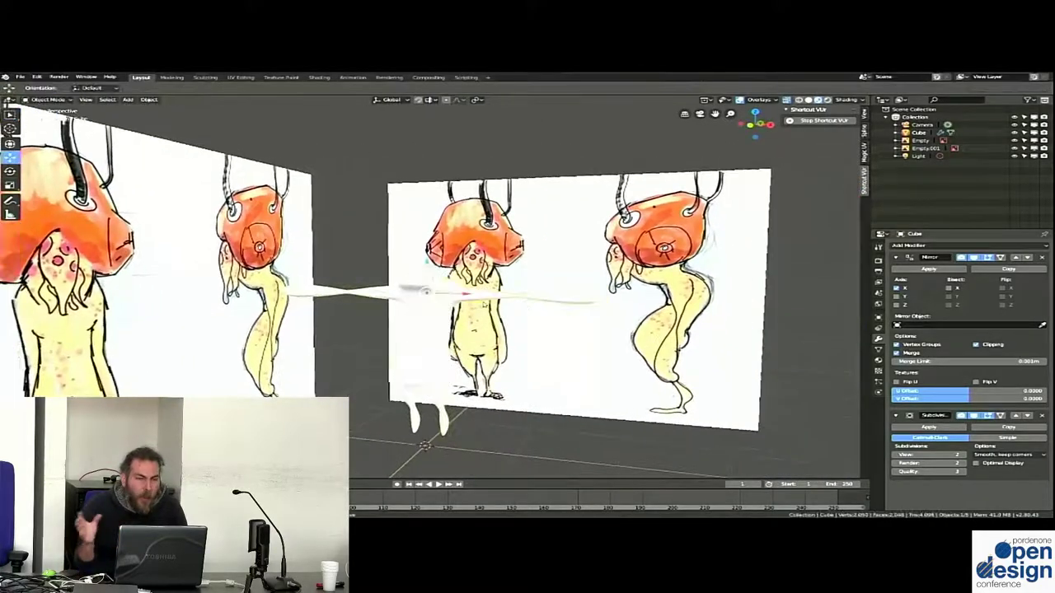
mouse_move(553, 313)
middle_down()
mouse_move(495, 294)
mouse_move(438, 295)
middle_up()
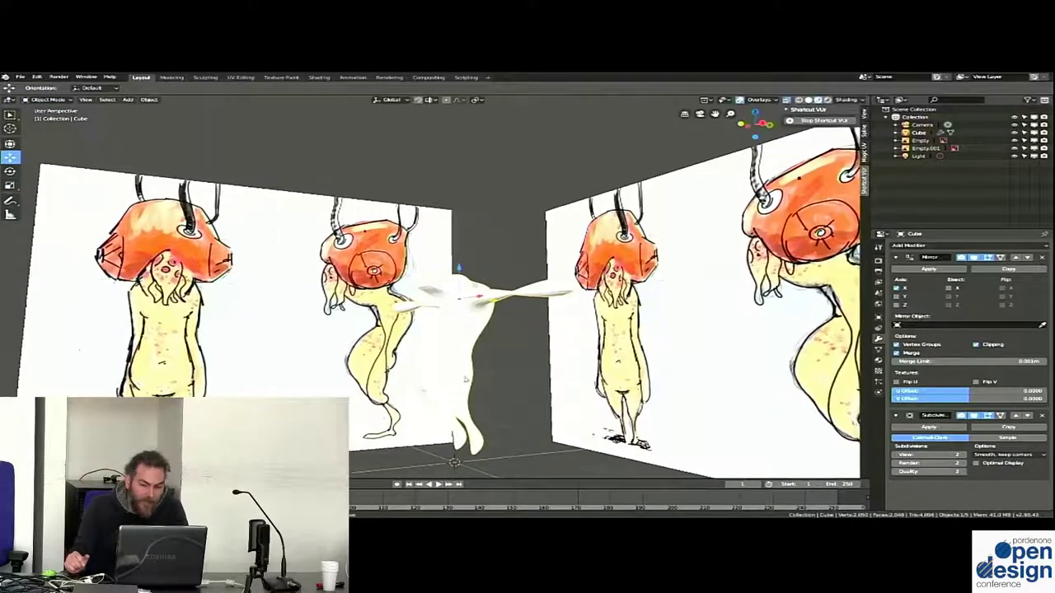
key(KP_1)
mouse_move(465, 378)
shift+middle_down()
mouse_move(463, 370)
mouse_move(441, 399)
mouse_move(355, 194)
shift+middle_up()
key(Tab)
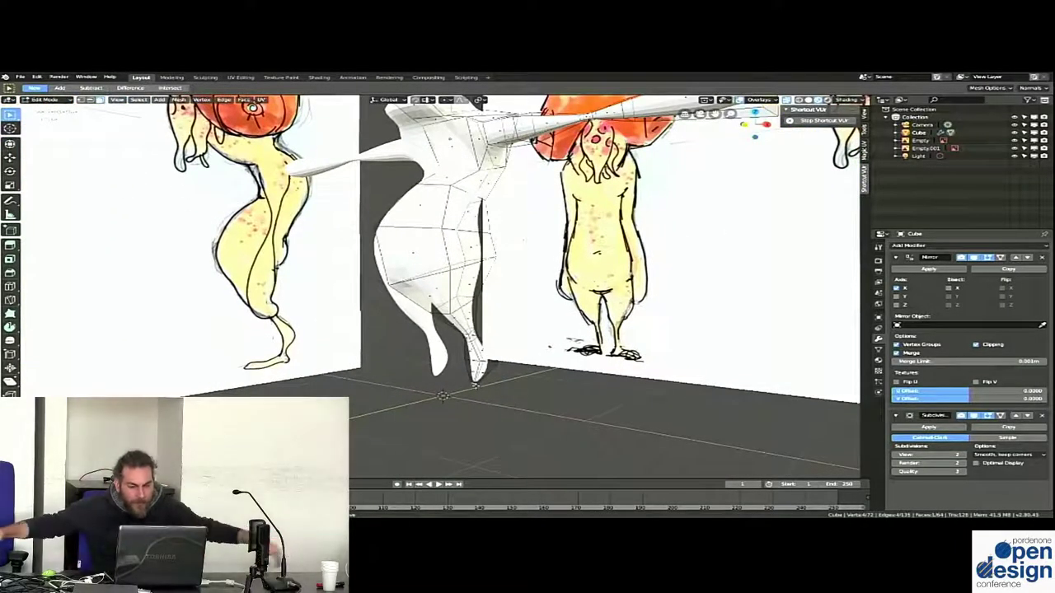
Extrude new foot geometry at the leg base against the side sketch
key(KP_1)
key(KP_3)
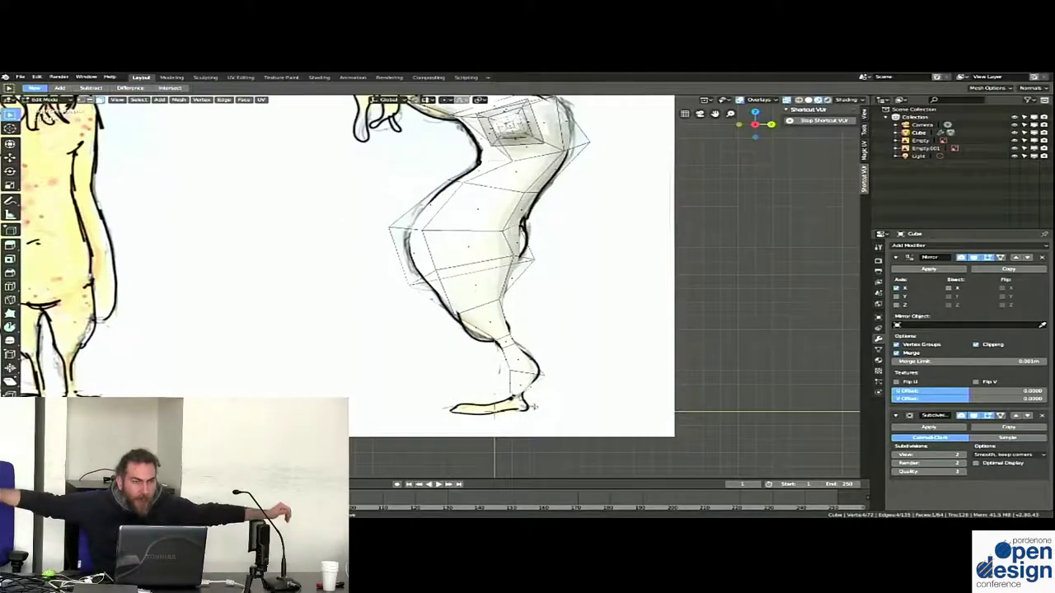
key(e)
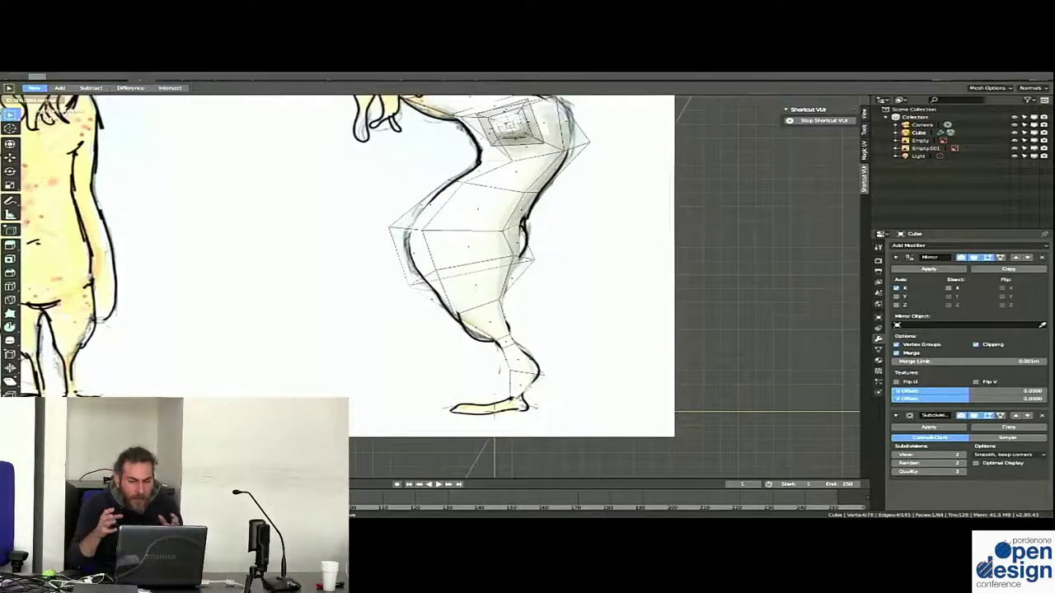
key(Escape)
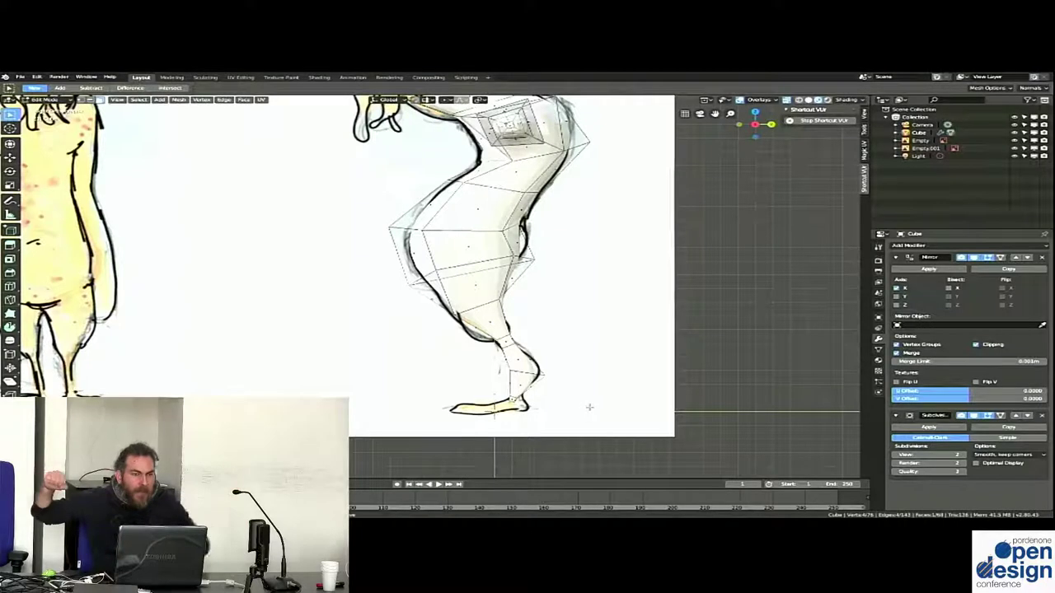
key(g)
key(Escape)
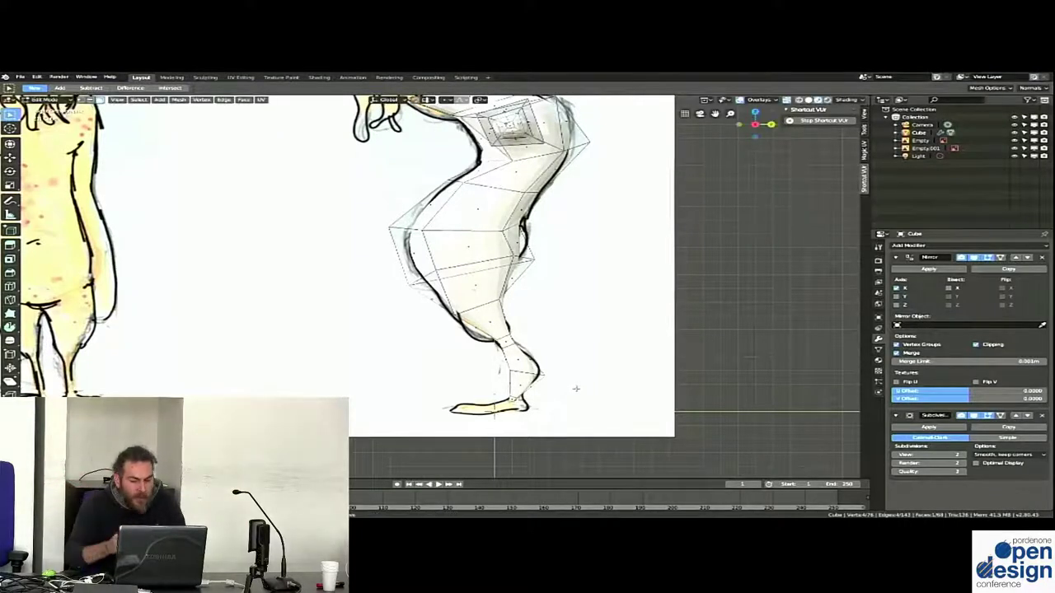
key(g)
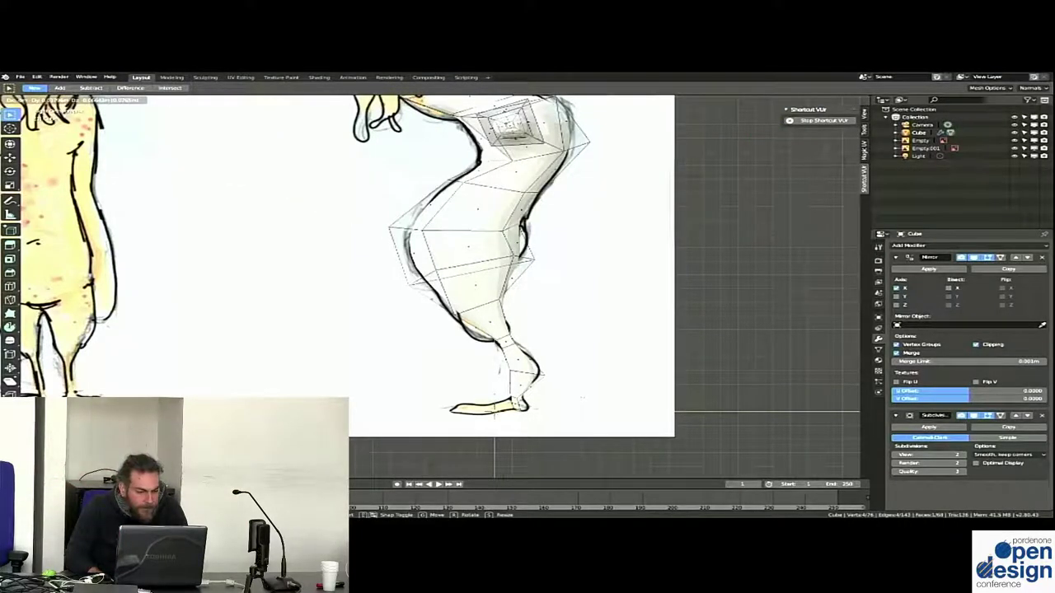
key(Escape)
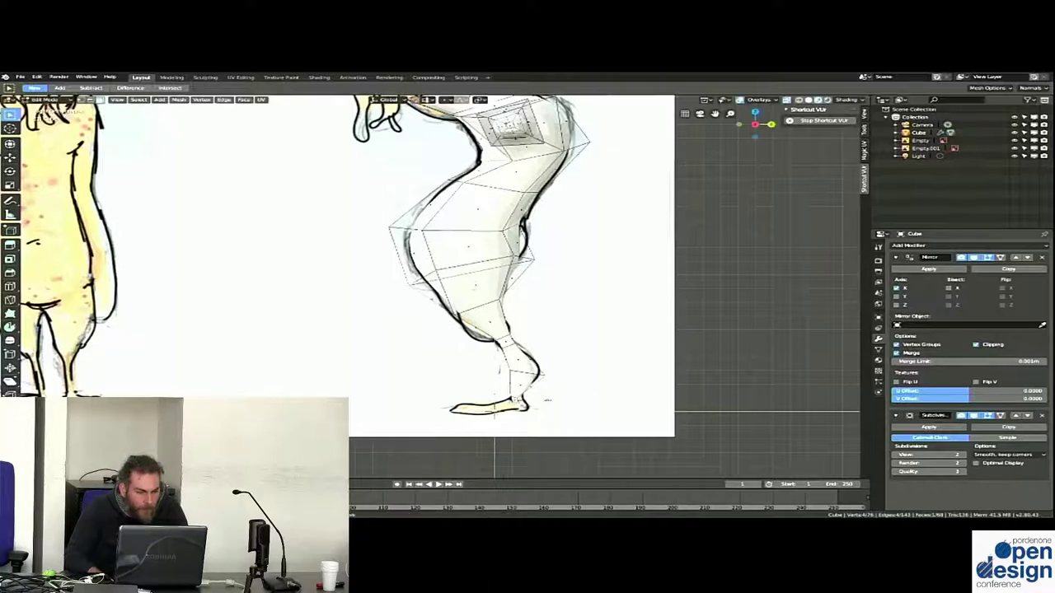
key(g)
key(Escape)
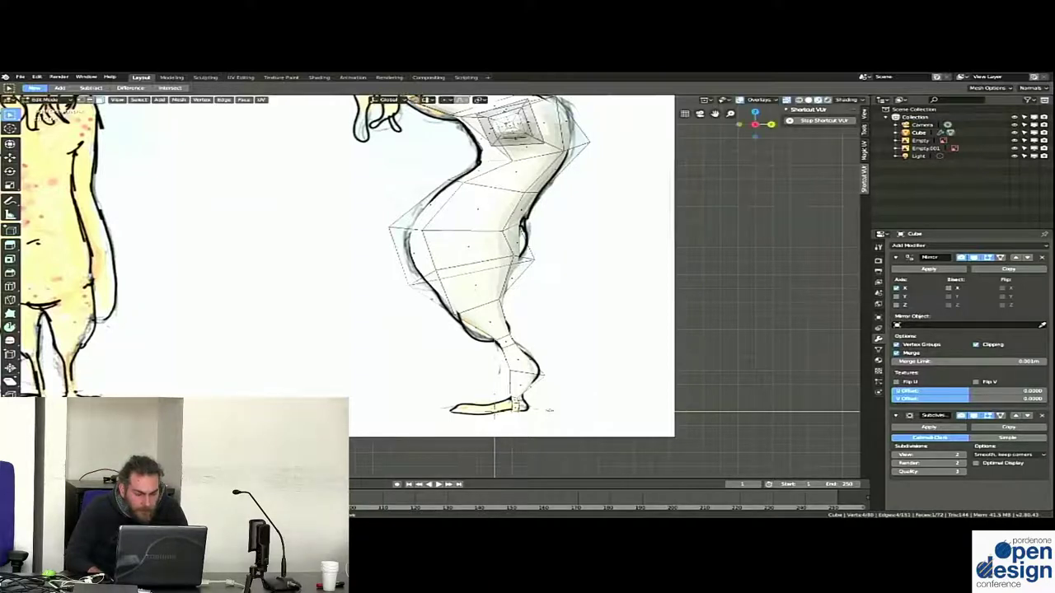
Scale the feet along X in front view and adjust them in side view
key(KP_1)
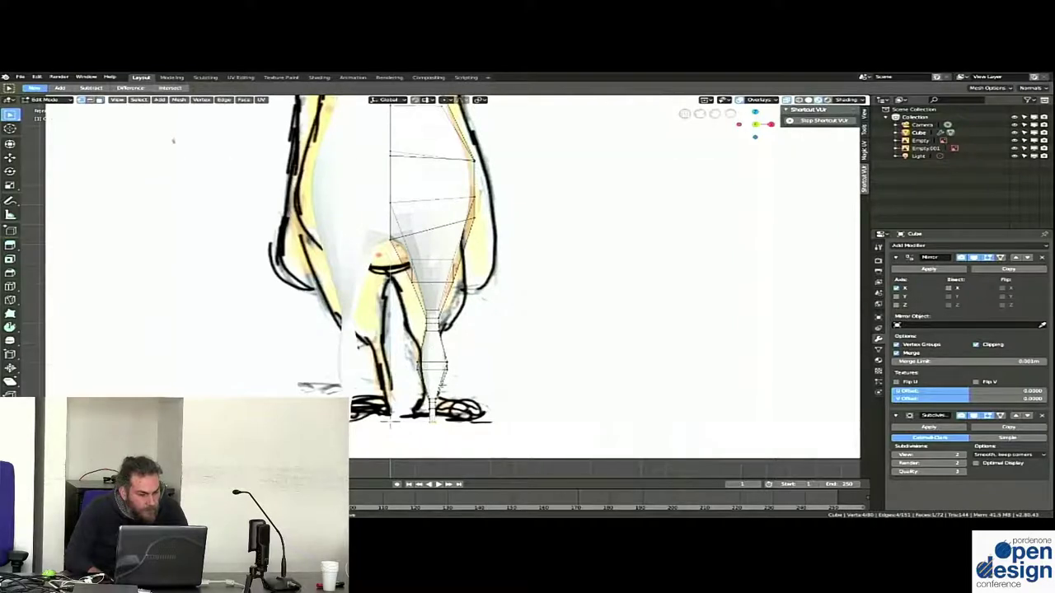
key(s)
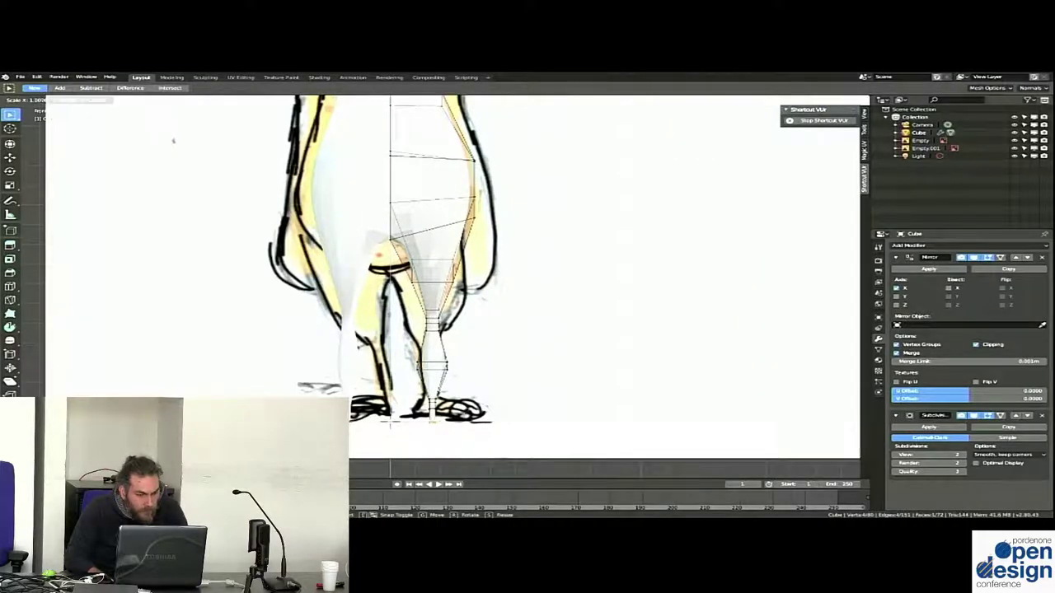
key(x)
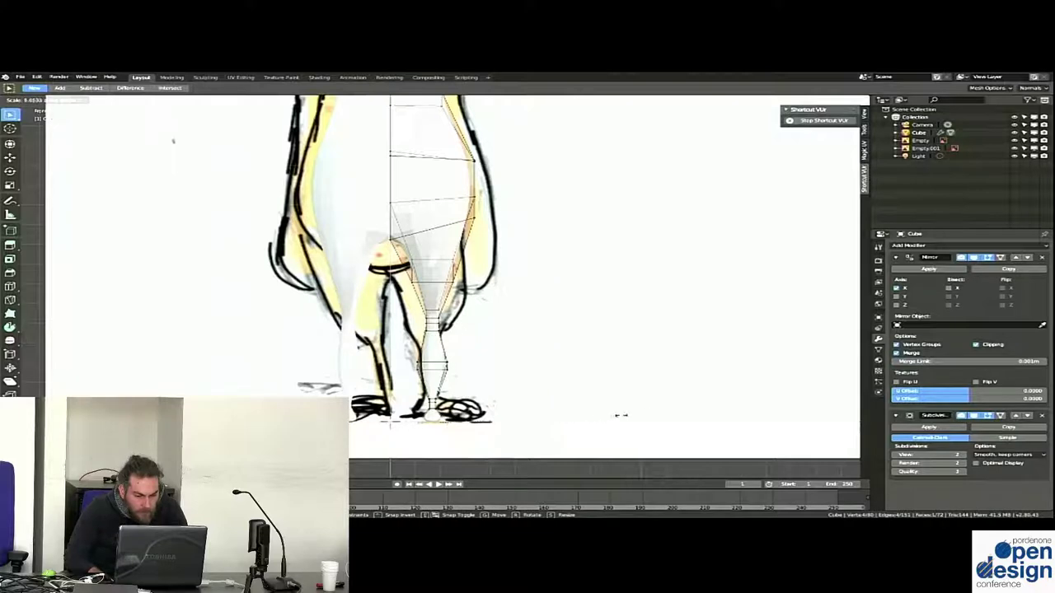
click(669, 412)
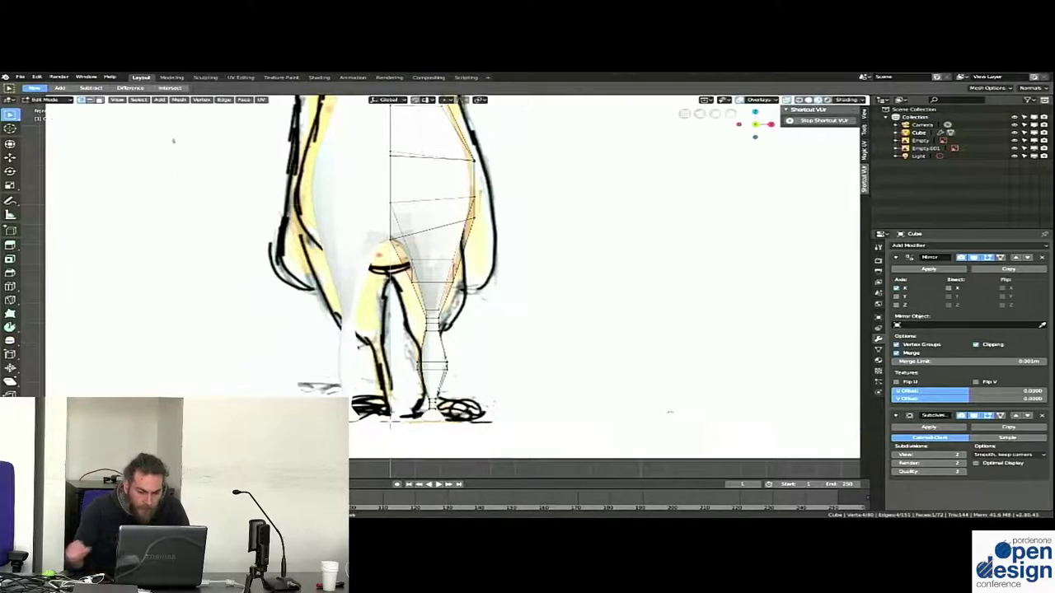
key(KP_3)
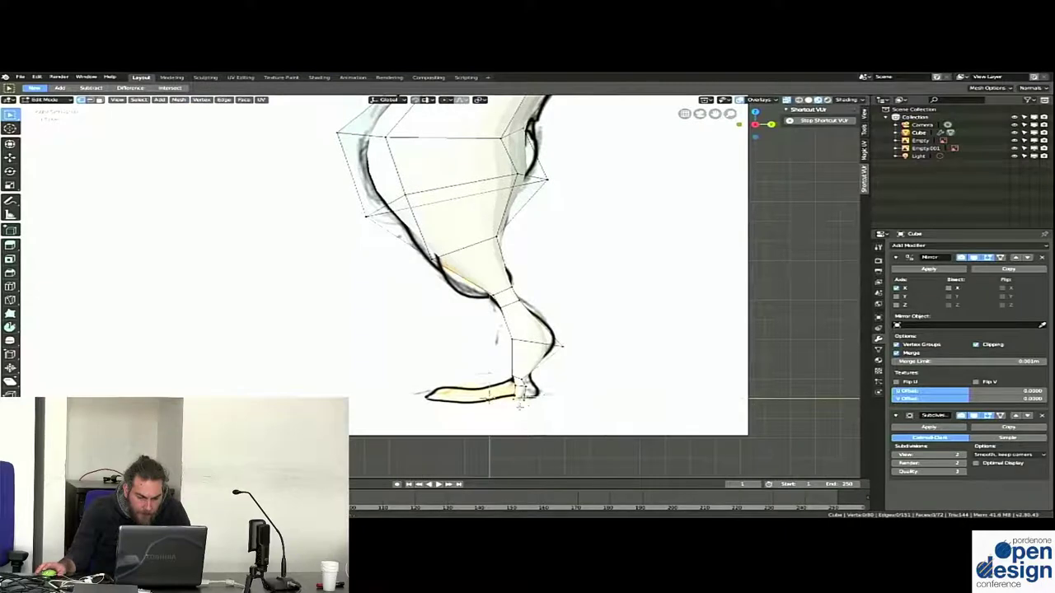
key(s)
click(527, 394)
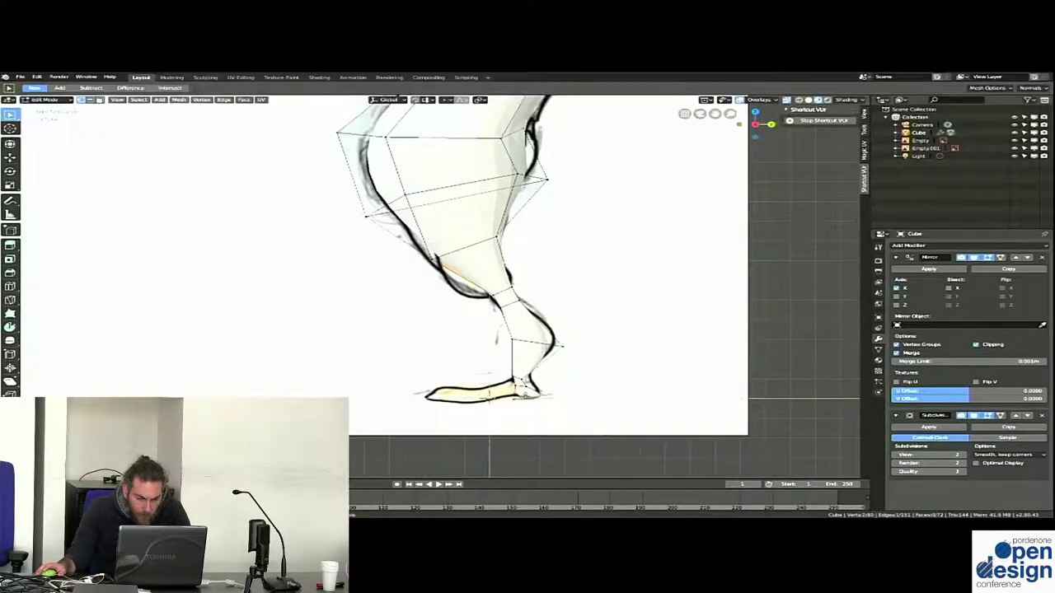
middle_drag(523, 394, 183, 141)
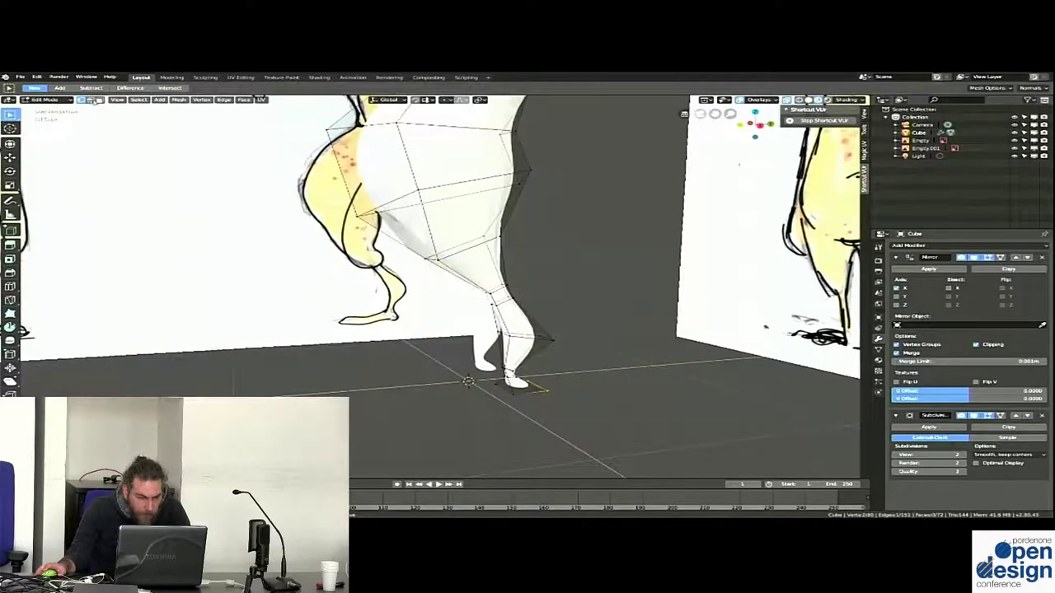
Switch to face select and move the foot vertices to match the side sketch
click(99, 99)
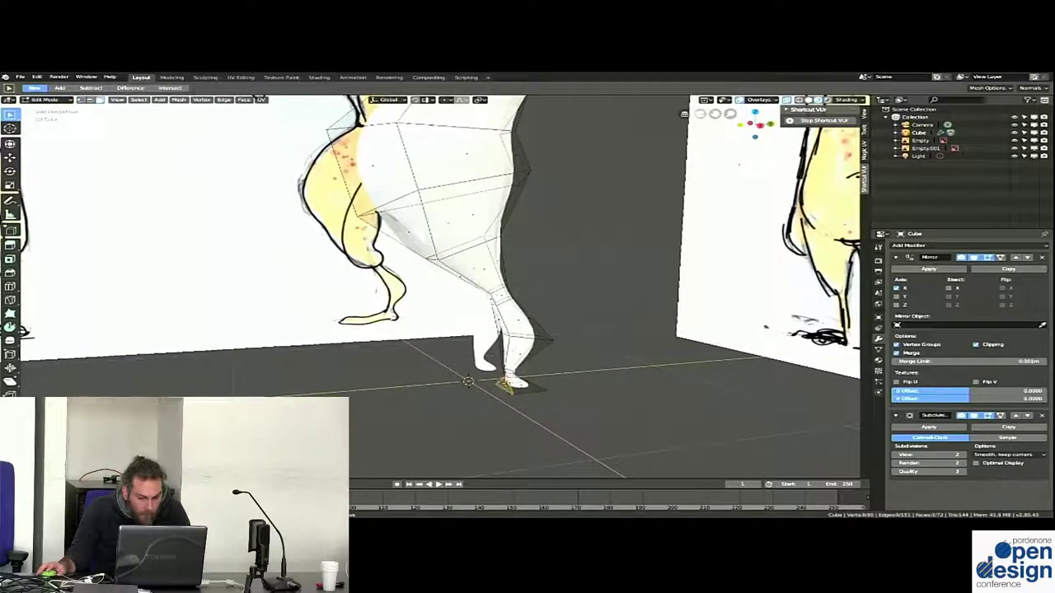
key(KP_1)
key(KP_3)
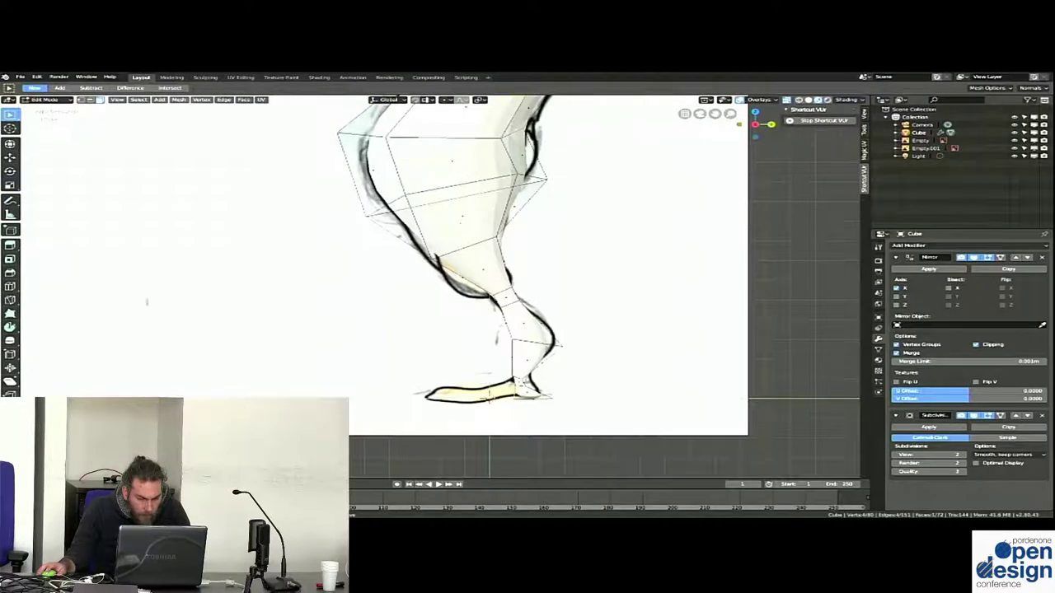
click(10, 157)
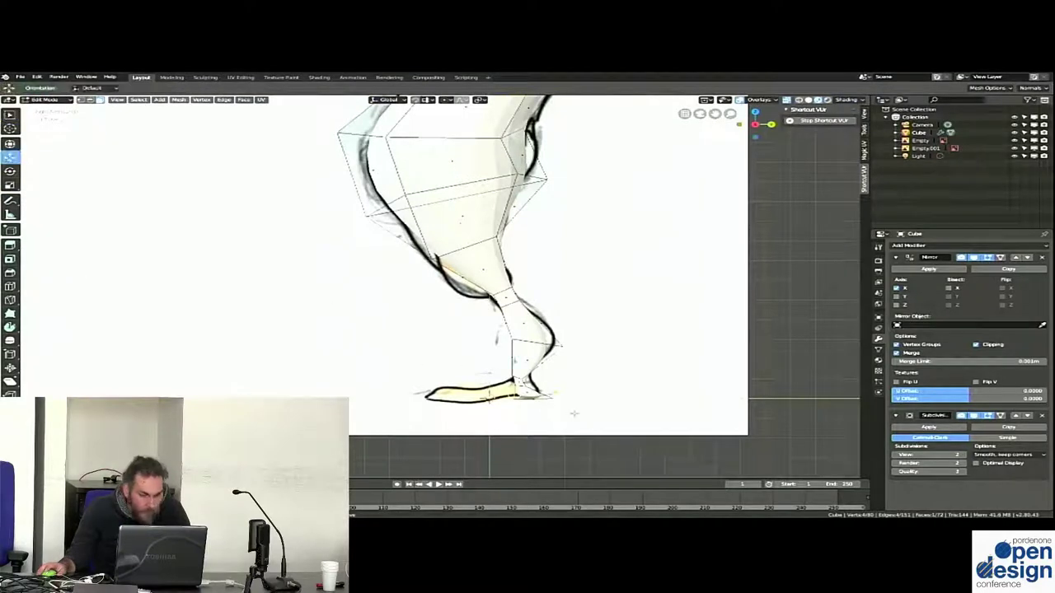
key(g)
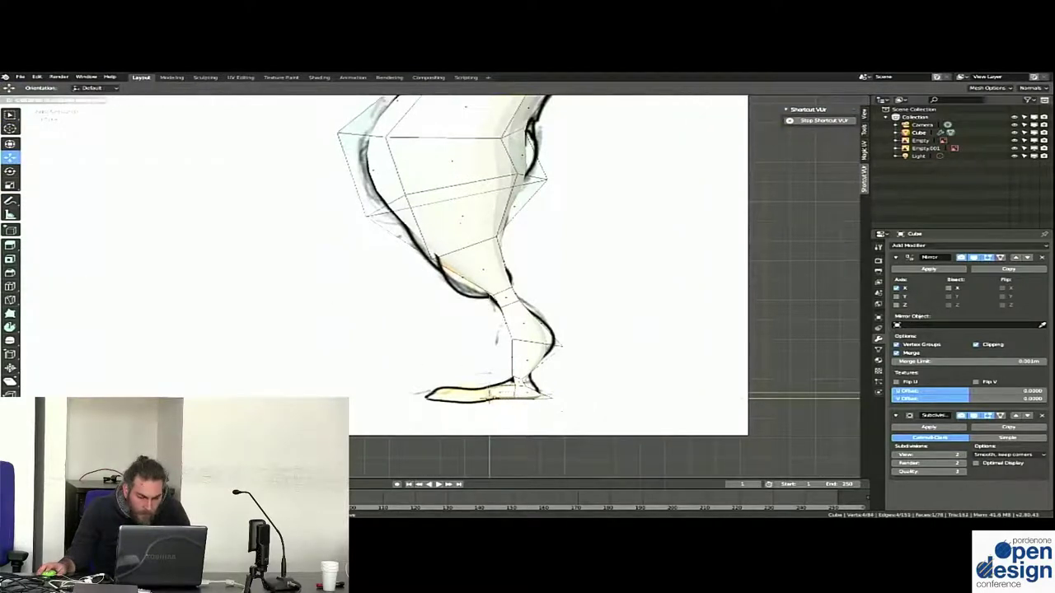
click(540, 415)
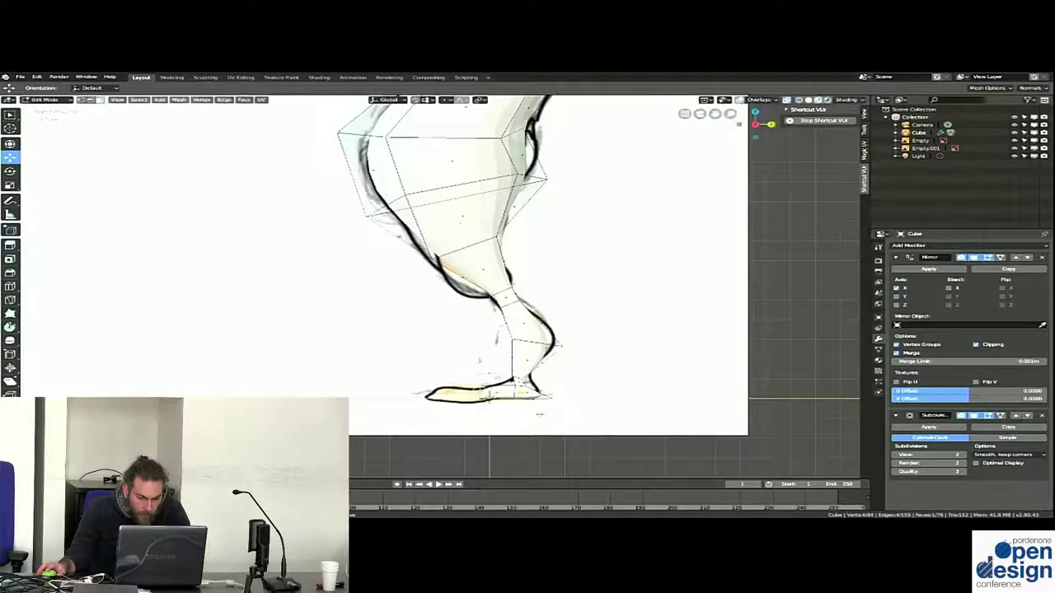
key(g)
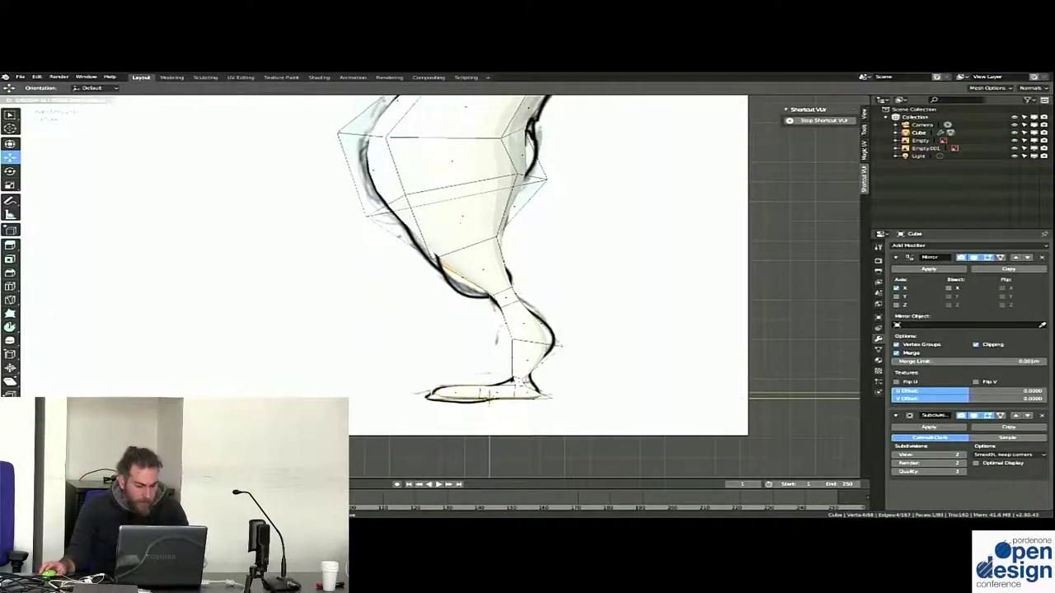
click(427, 360)
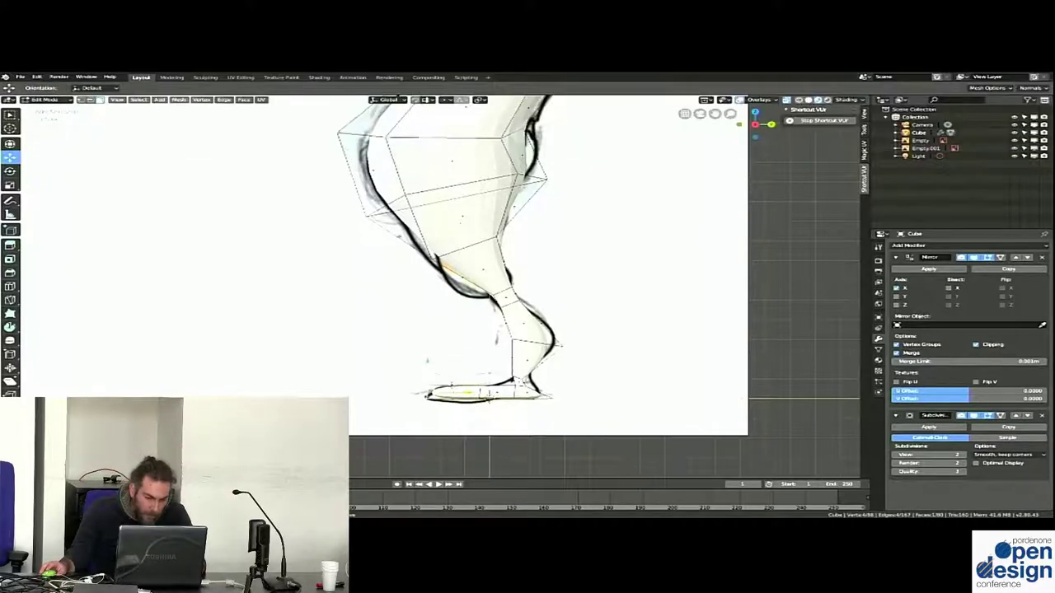
Box-select the vertices along the foot bottom in front view
mouse_move(445, 373)
middle_down()
mouse_move(488, 376)
mouse_move(437, 355)
middle_up()
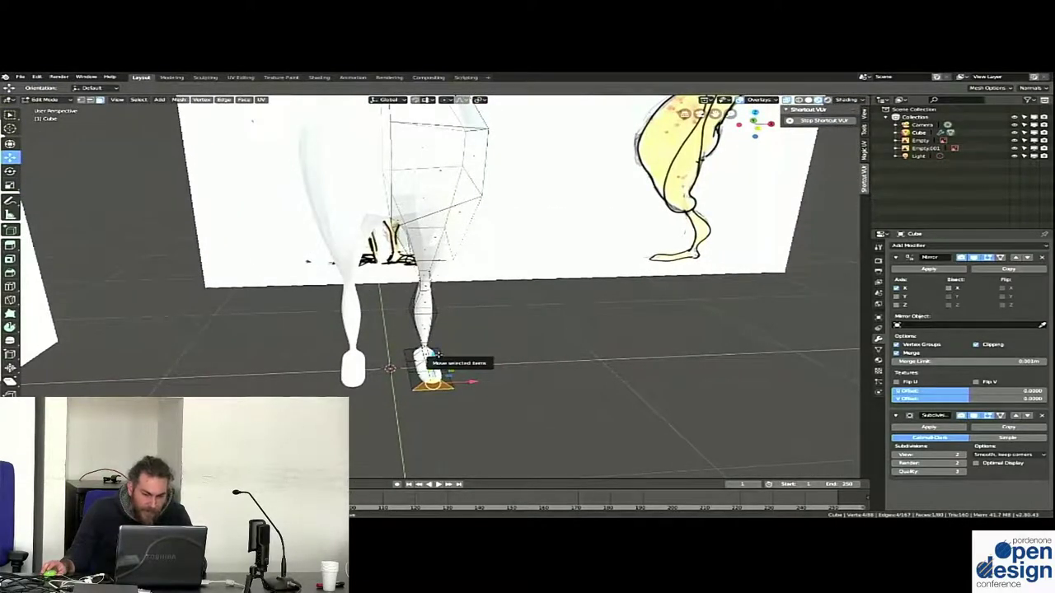
key(KP_1)
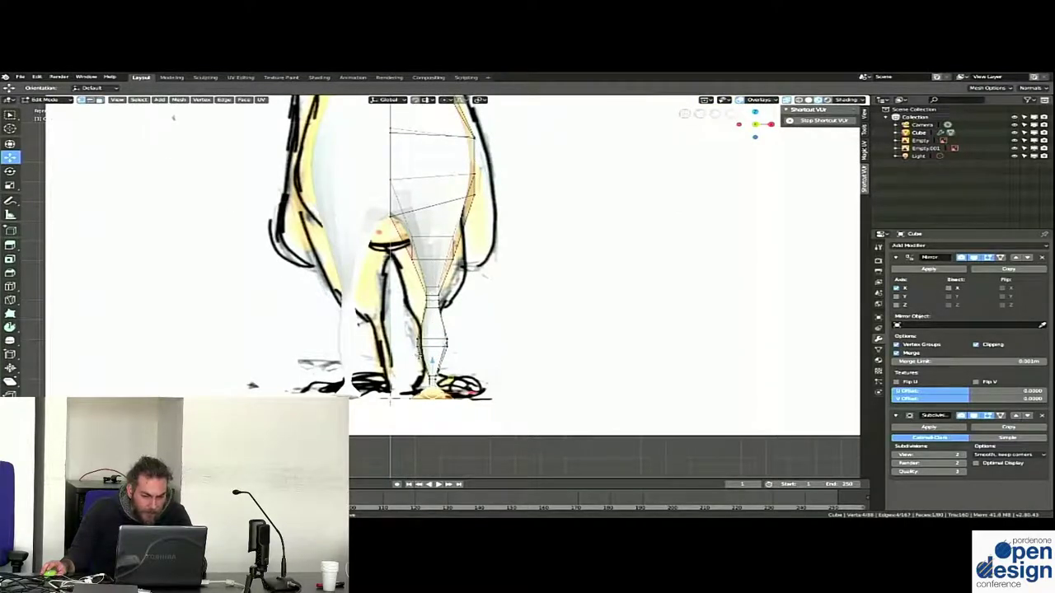
drag(483, 386, 399, 410)
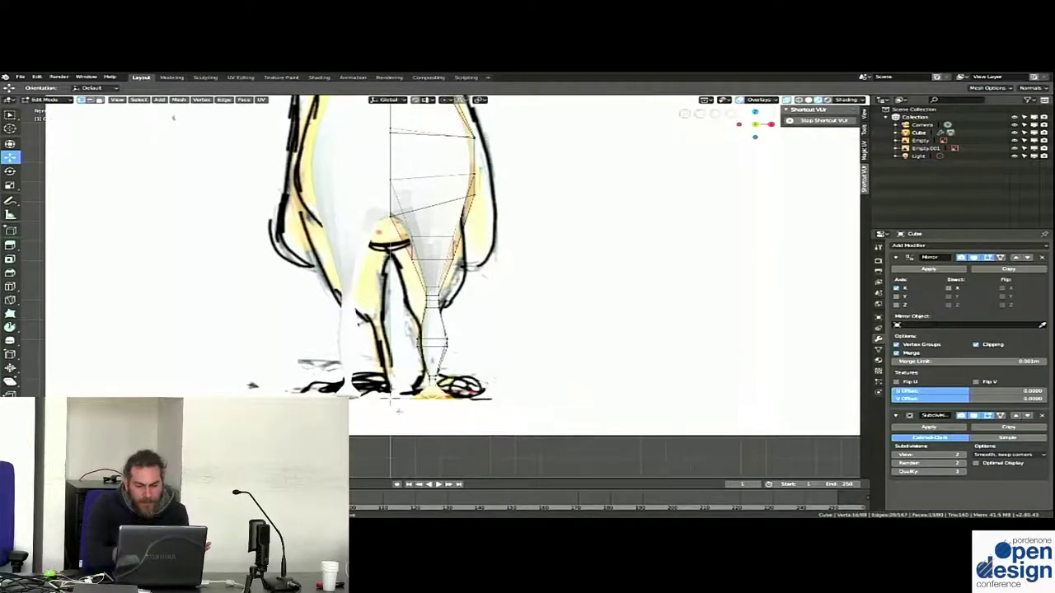
middle_drag(399, 410, 484, 408)
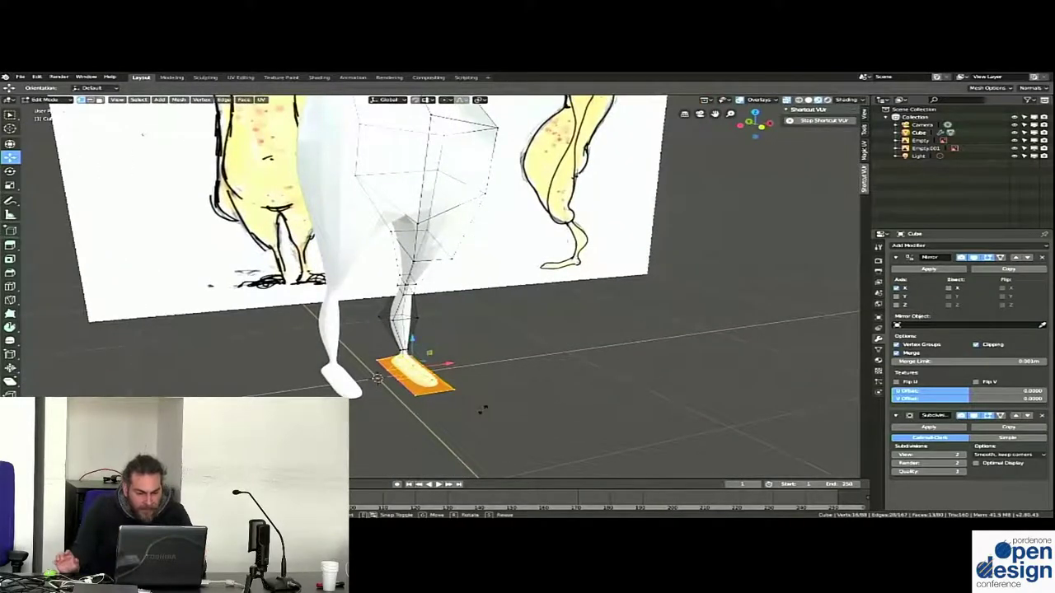
Rotate the selected foot around the Z axis
key(r)
key(z)
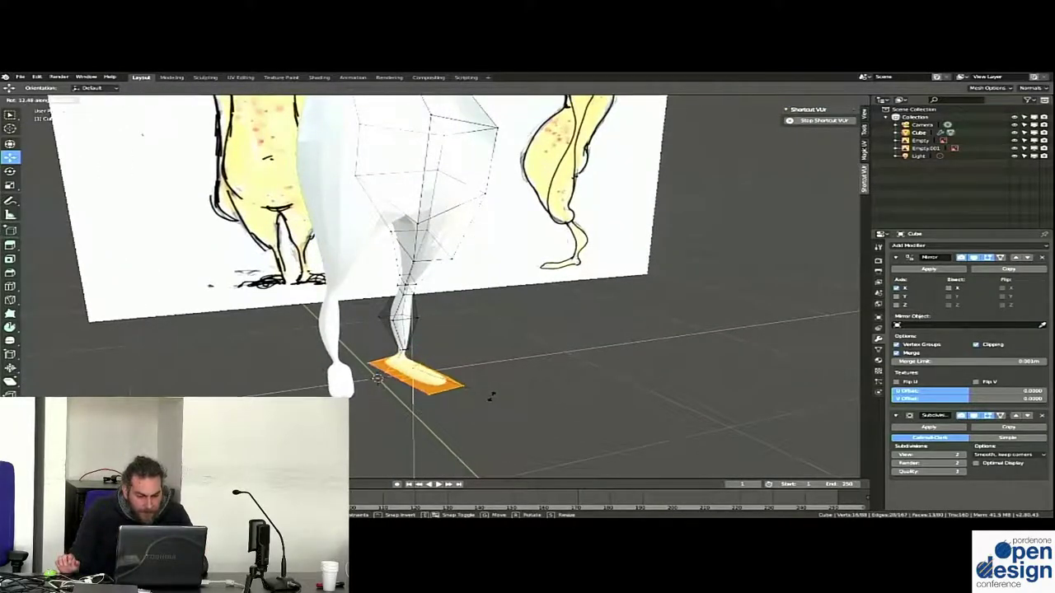
click(491, 397)
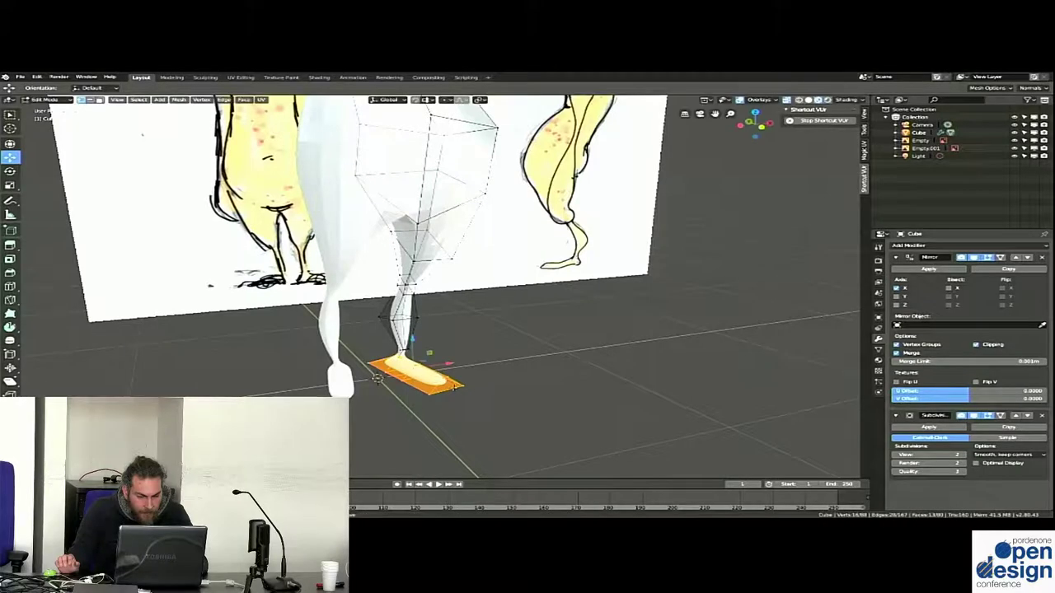
mouse_move(491, 397)
middle_down()
mouse_move(433, 387)
mouse_move(422, 373)
middle_up()
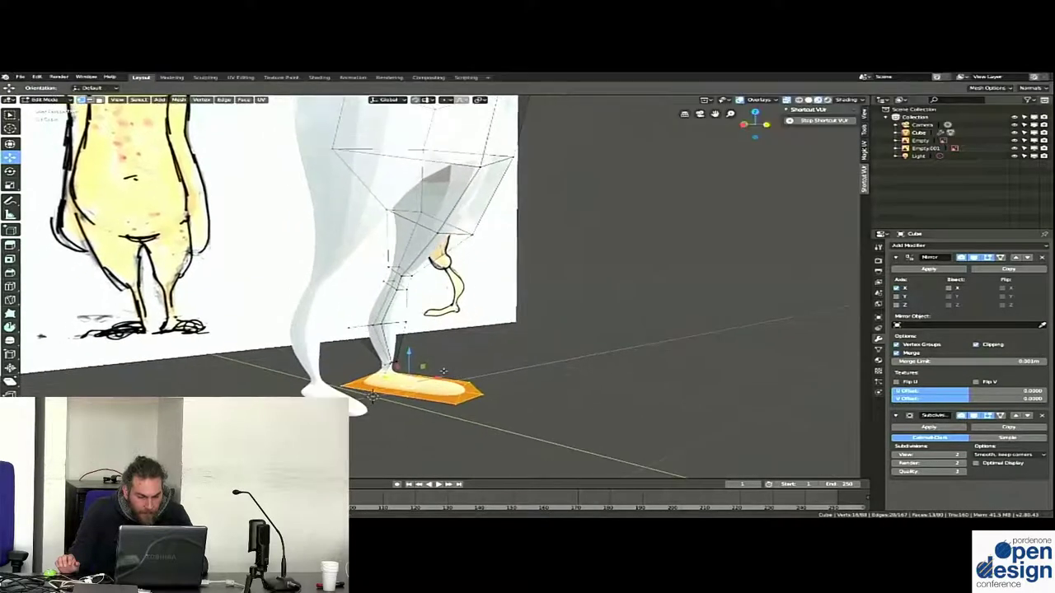
Raise the toe along Z to stretch the foot into a pointed toe
key(alt+a)
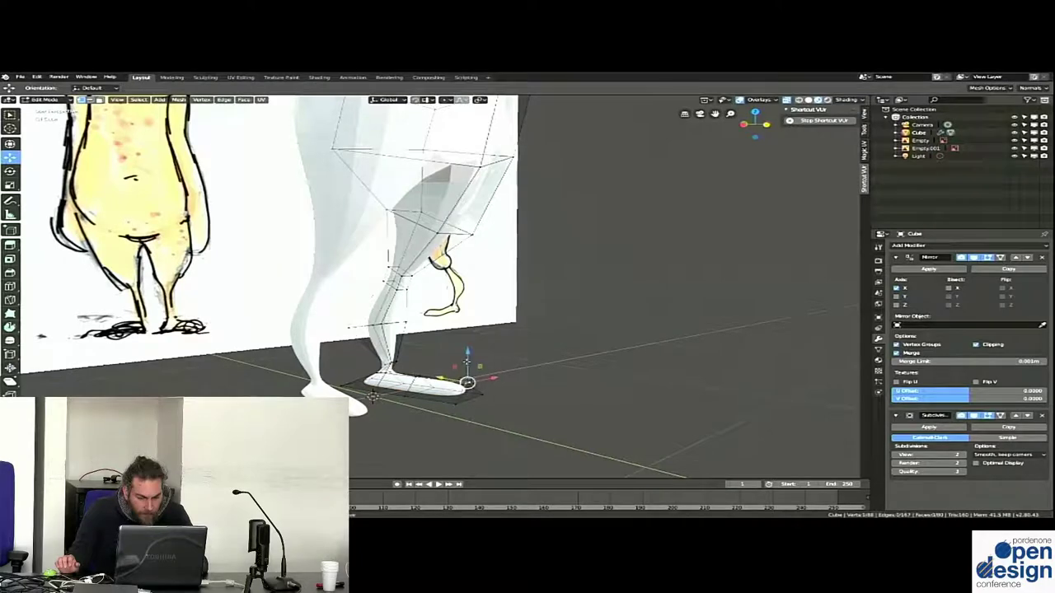
key(g)
key(z)
click(469, 370)
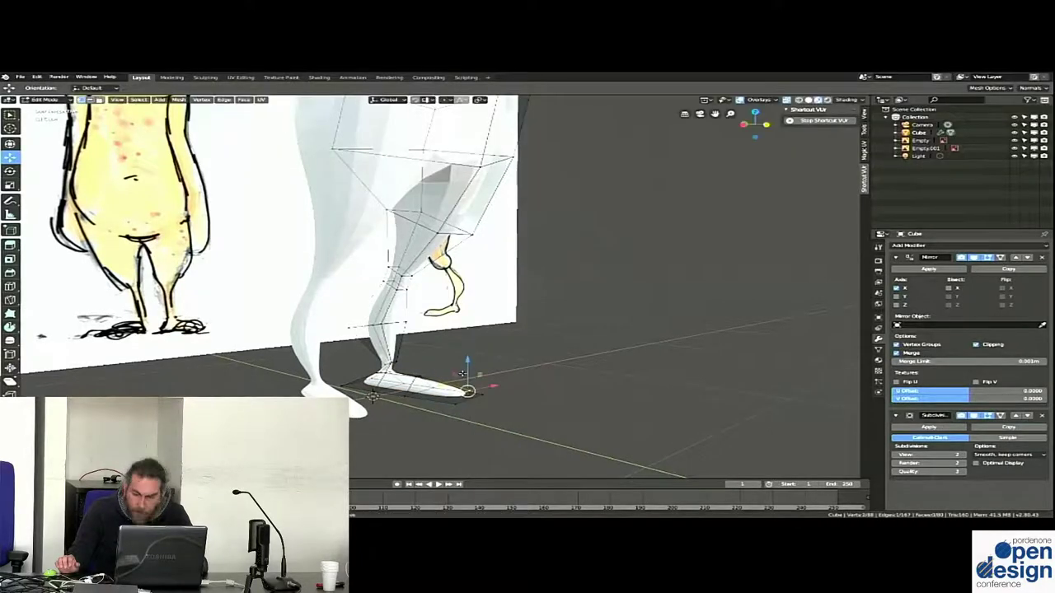
middle_drag(469, 371, 411, 372)
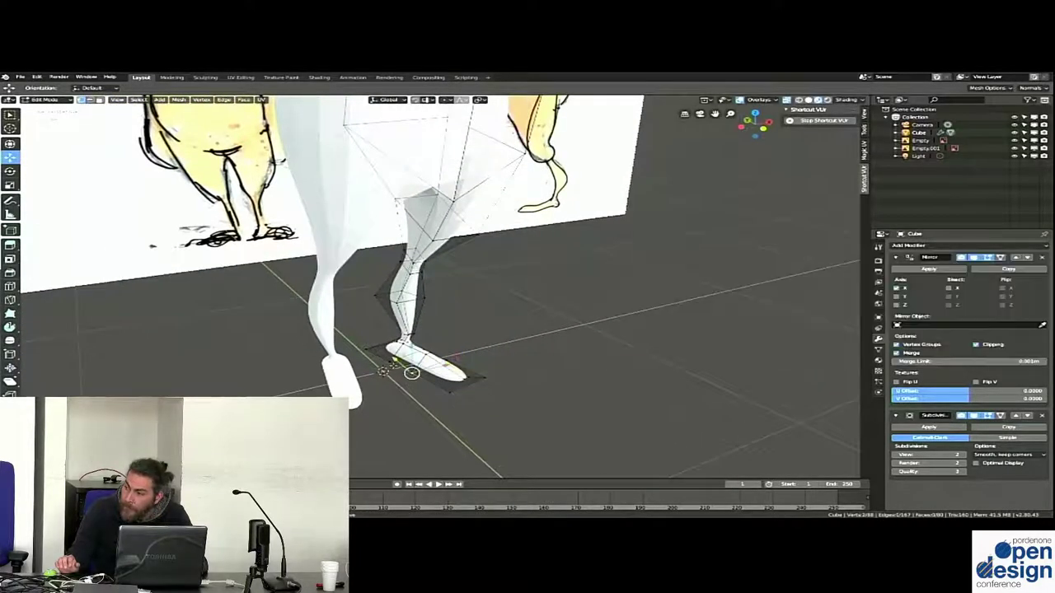
middle_drag(411, 373, 404, 362)
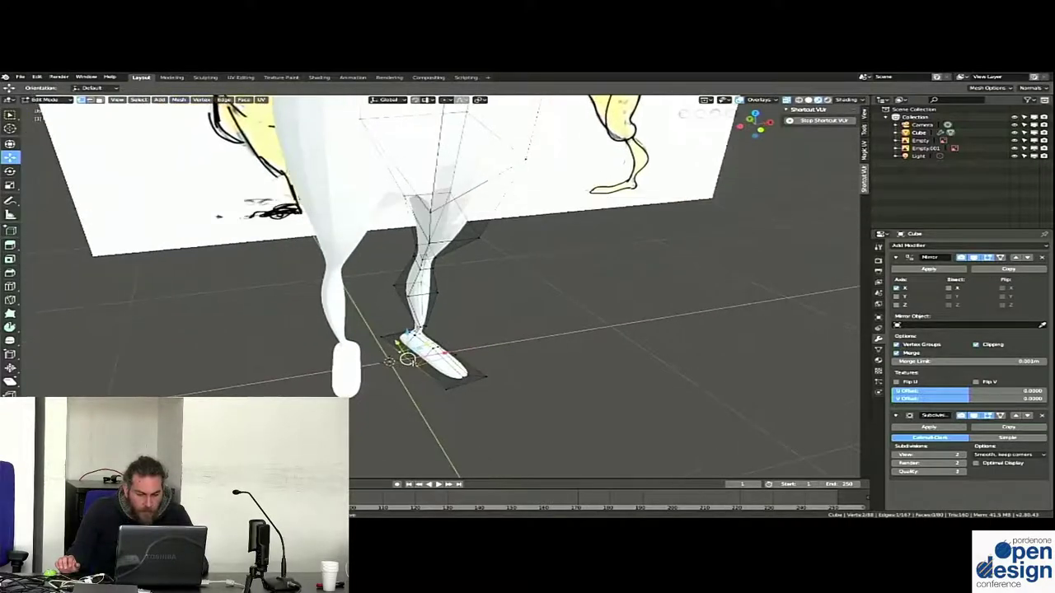
key(g)
key(Return)
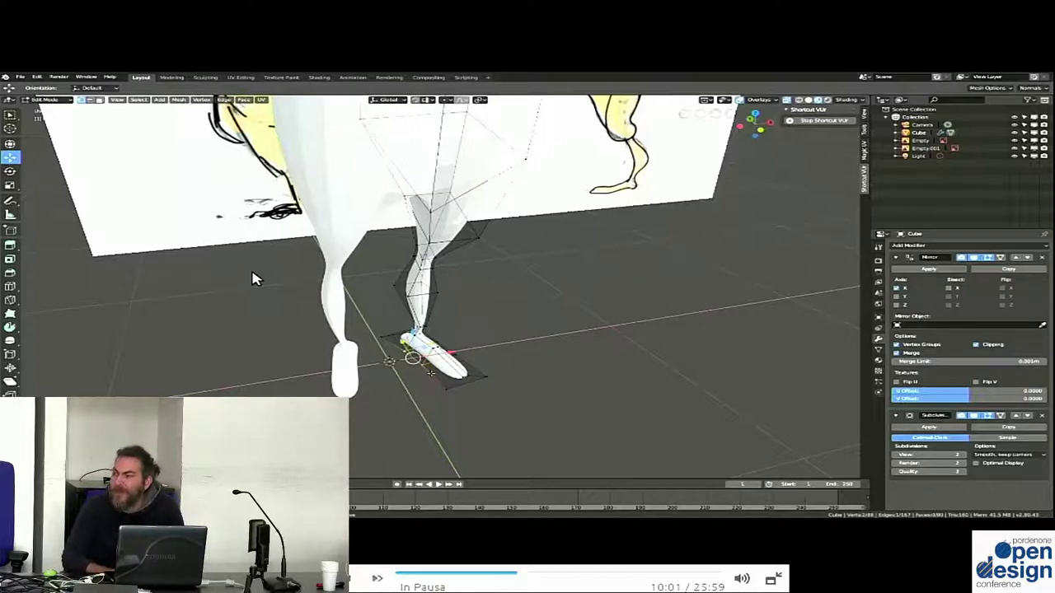
Resume playing the recorded tutorial
key(space)
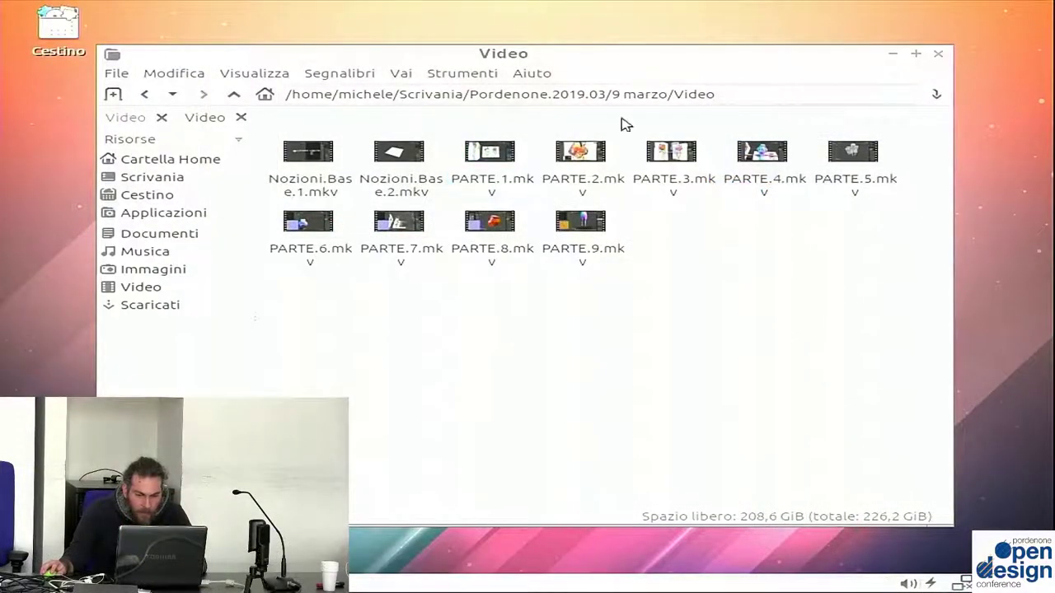
Open PARTE.2.mkv and play it full screen
double_click(584, 155)
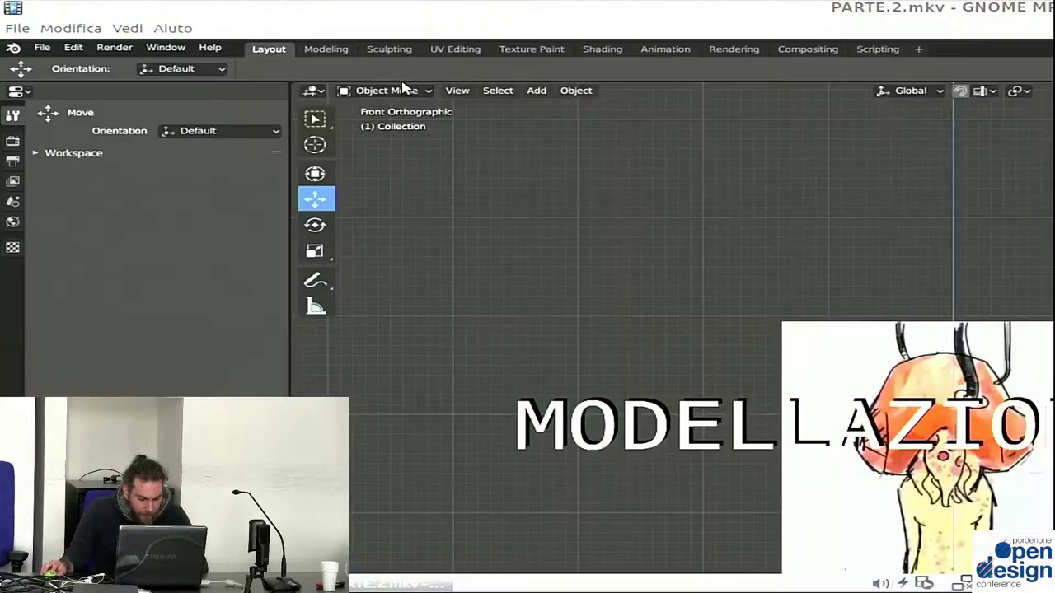
double_click(404, 81)
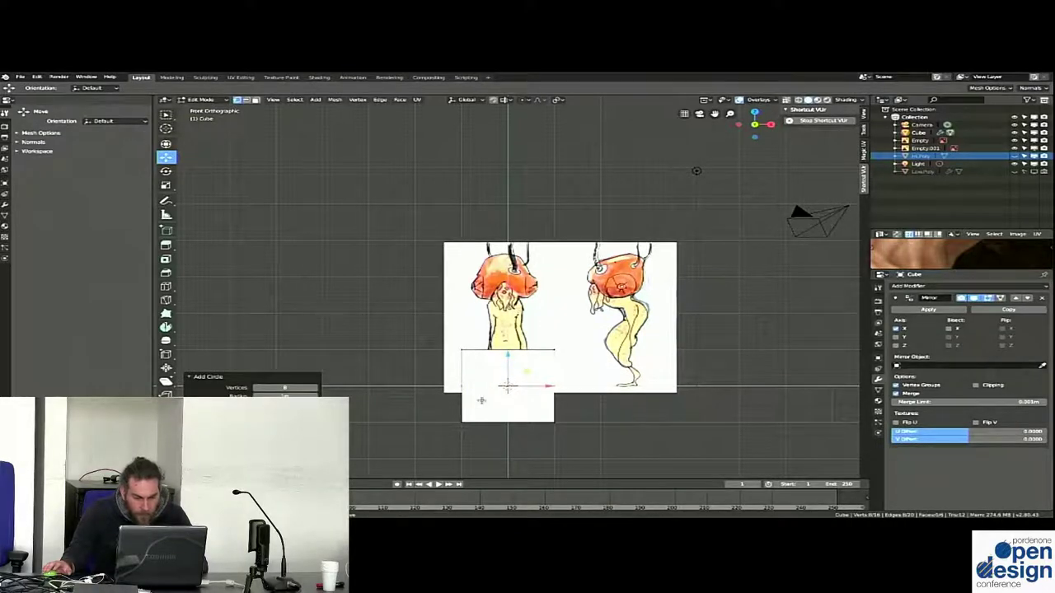
Pause the helmet tutorial after the circle appears, then resume playback
click(399, 73)
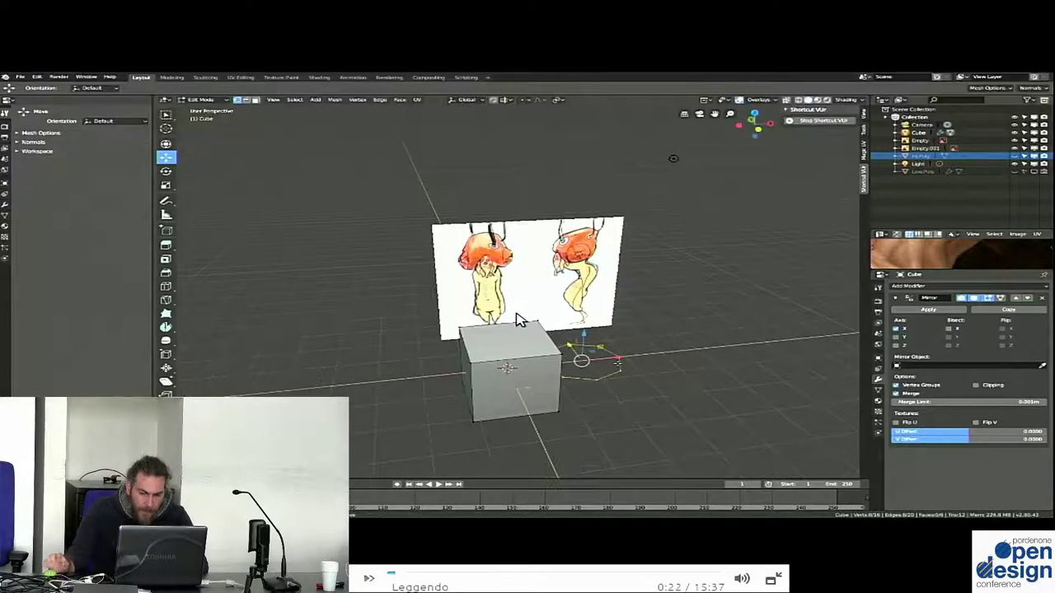
key(space)
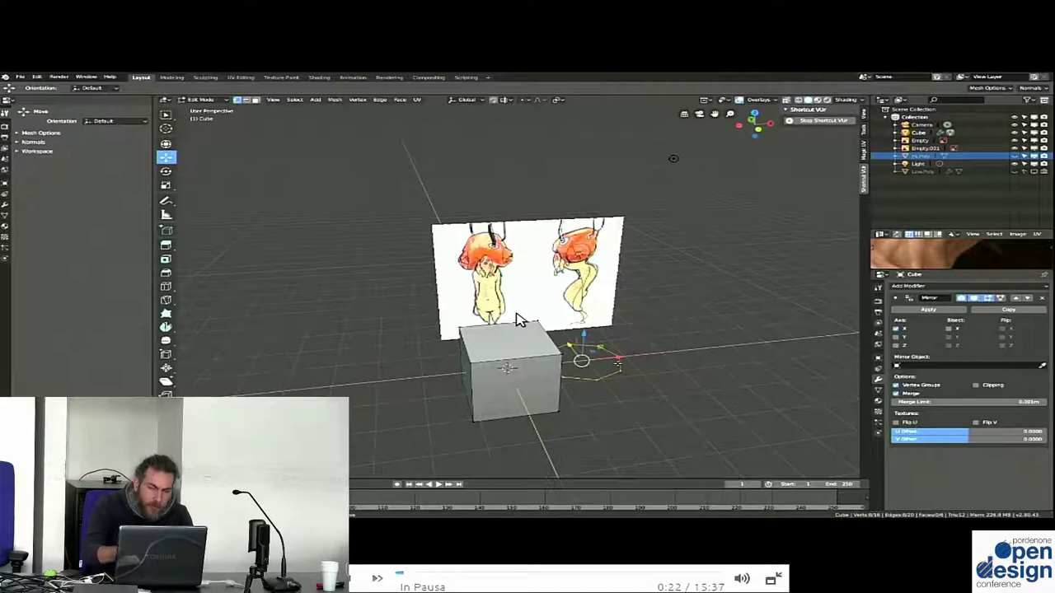
key(space)
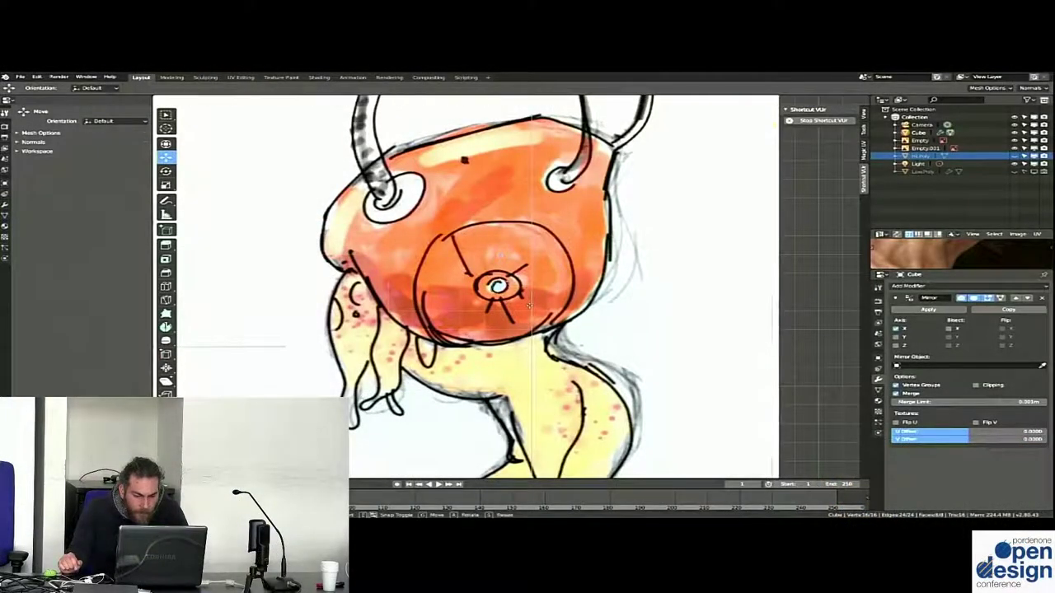
Try enlarging and moving the reference image, cancel both, and recentre the view on the selection
scroll(527, 305, up, 2)
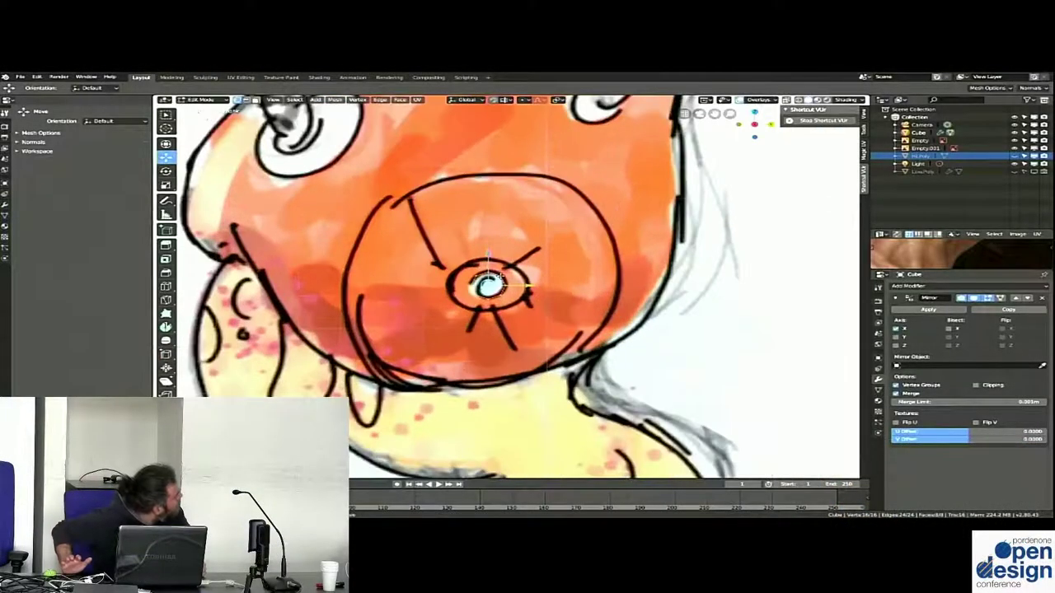
scroll(552, 296, up, 1)
key(s)
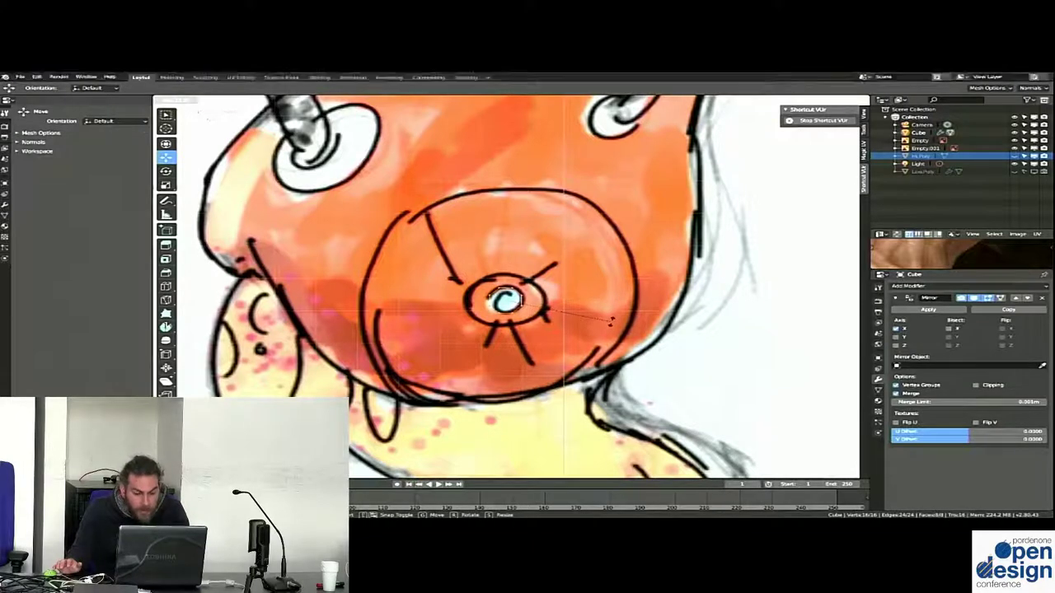
key(Escape)
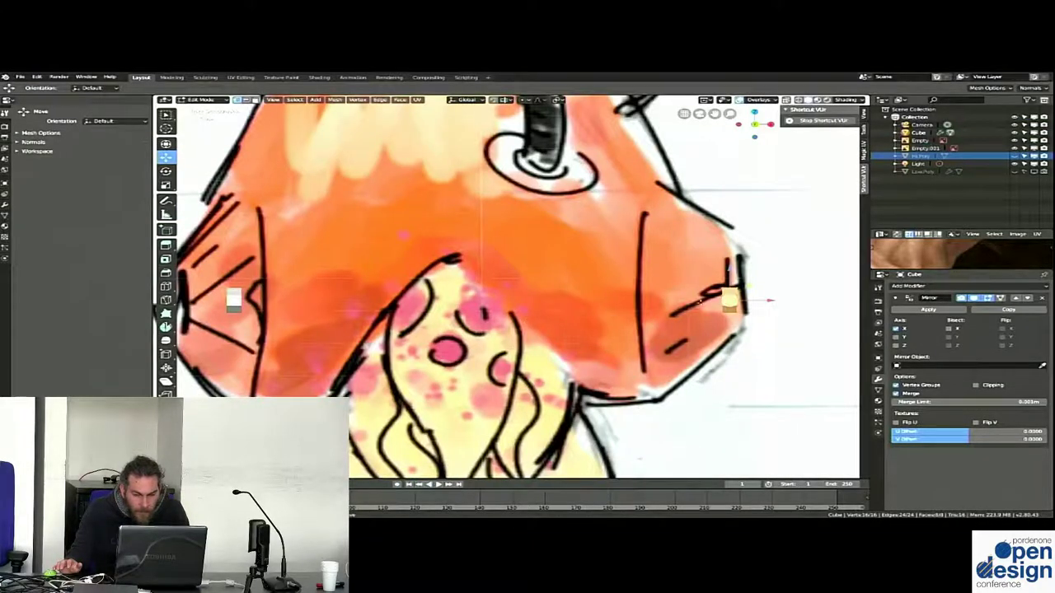
key(g)
key(Escape)
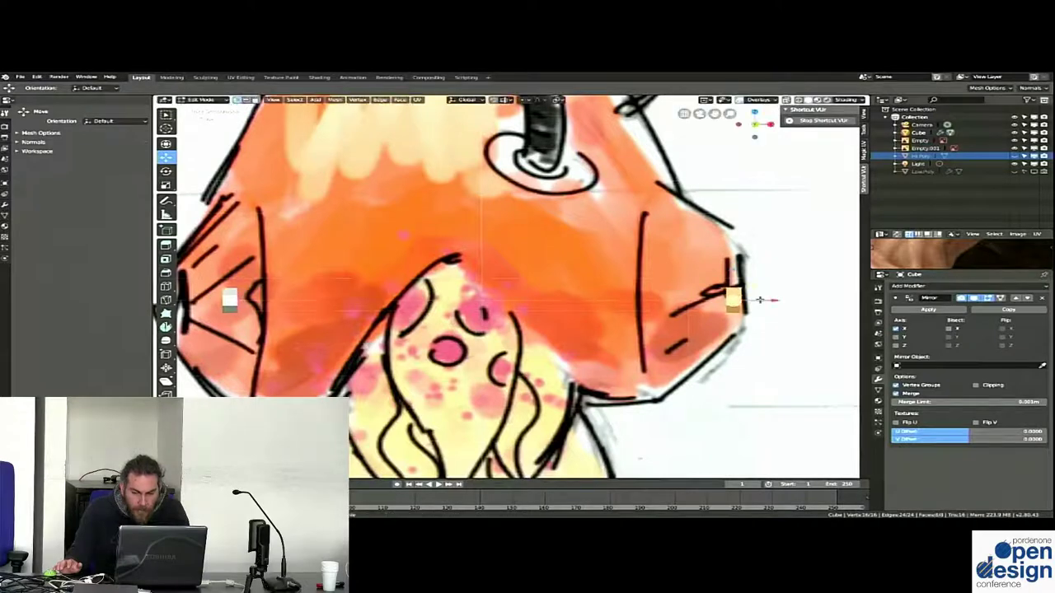
key(KP_Decimal)
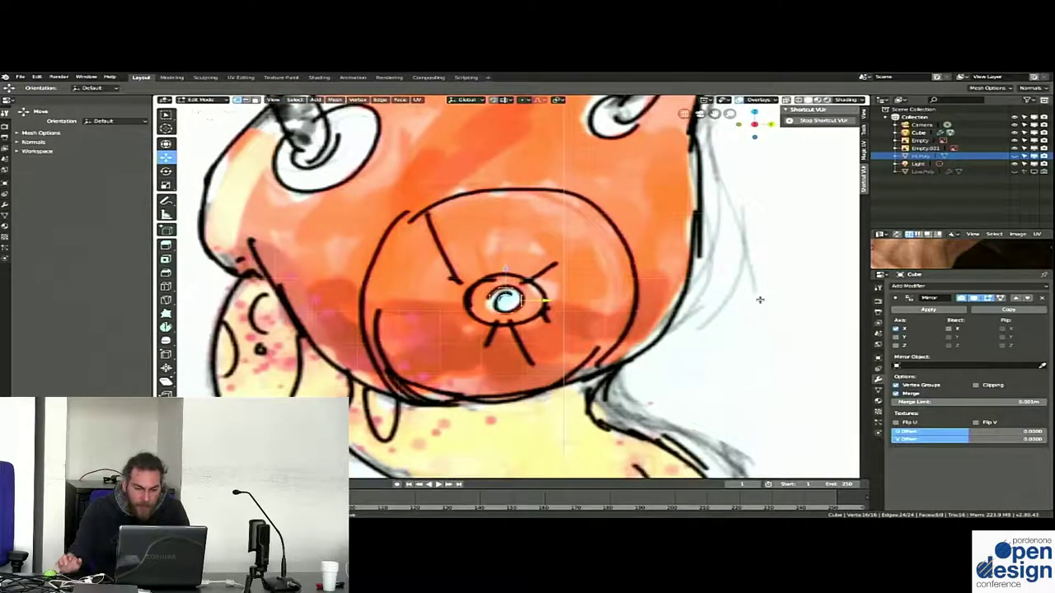
Undo the vertex selection and move the cap's side piece against the sketch's side flap
key(ctrl+z)
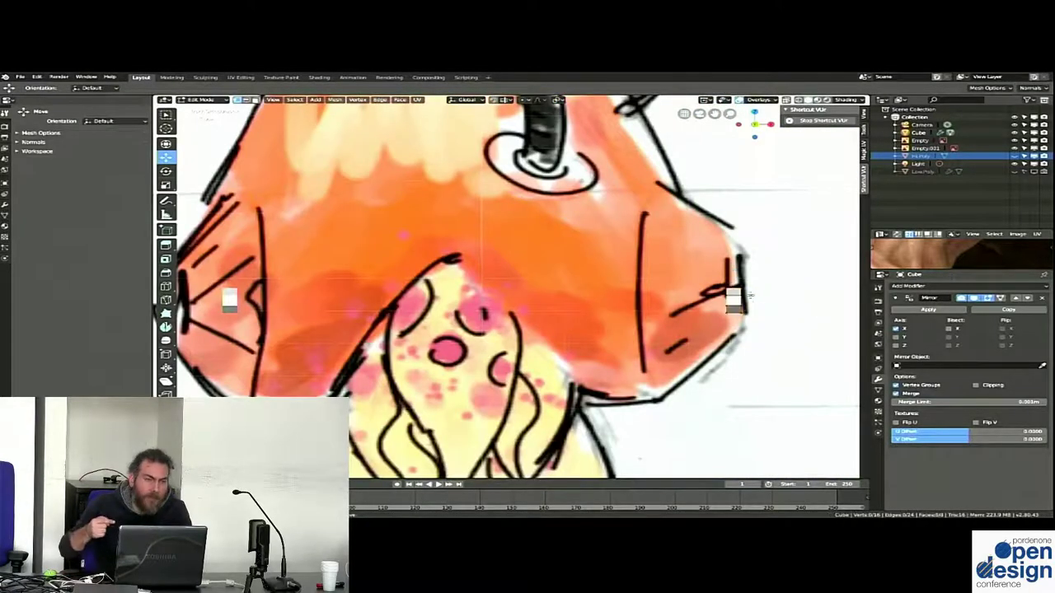
key(g)
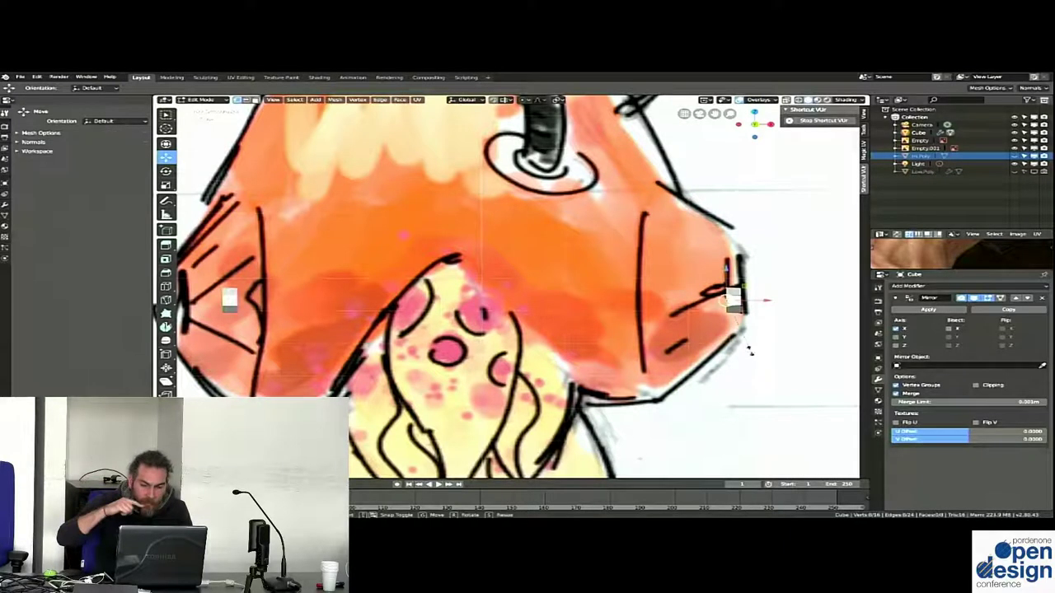
click(771, 407)
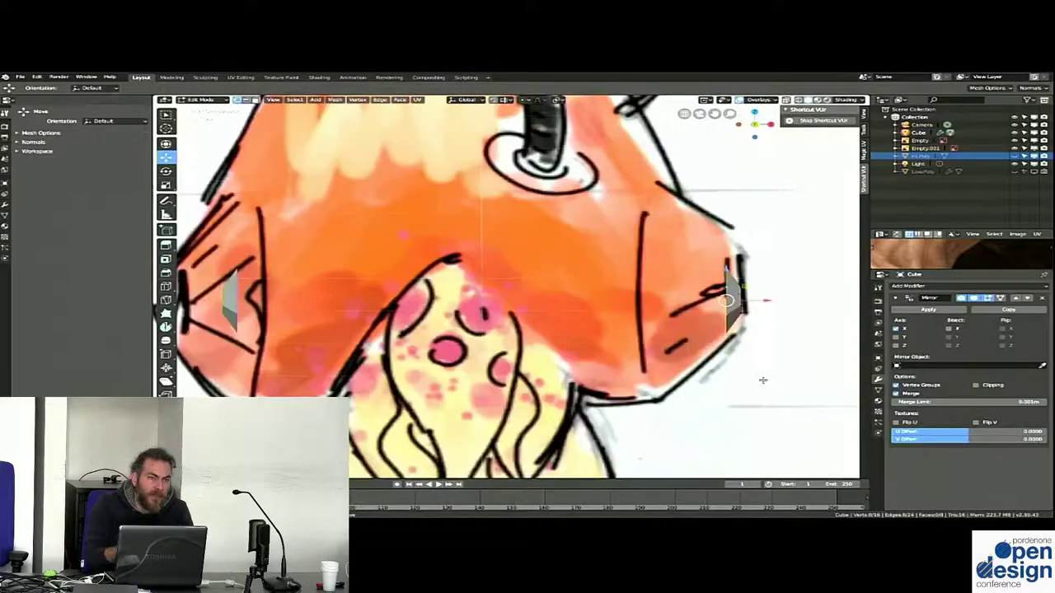
scroll(762, 379, down, 3)
Reposition the mirrored side piece, extrude its faces inward and scale them into tapered blocks
key(g)
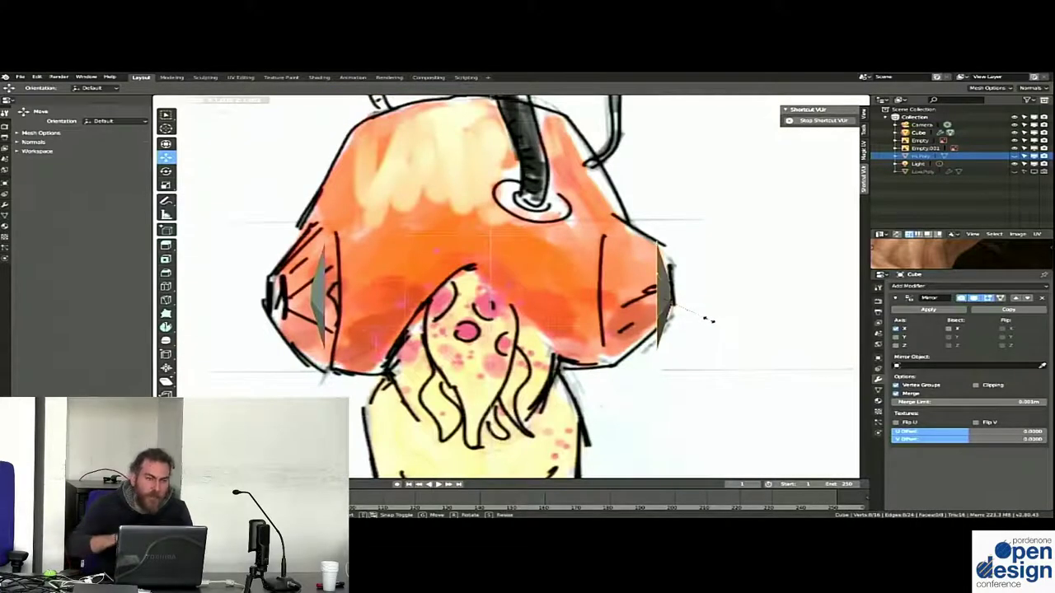
click(709, 319)
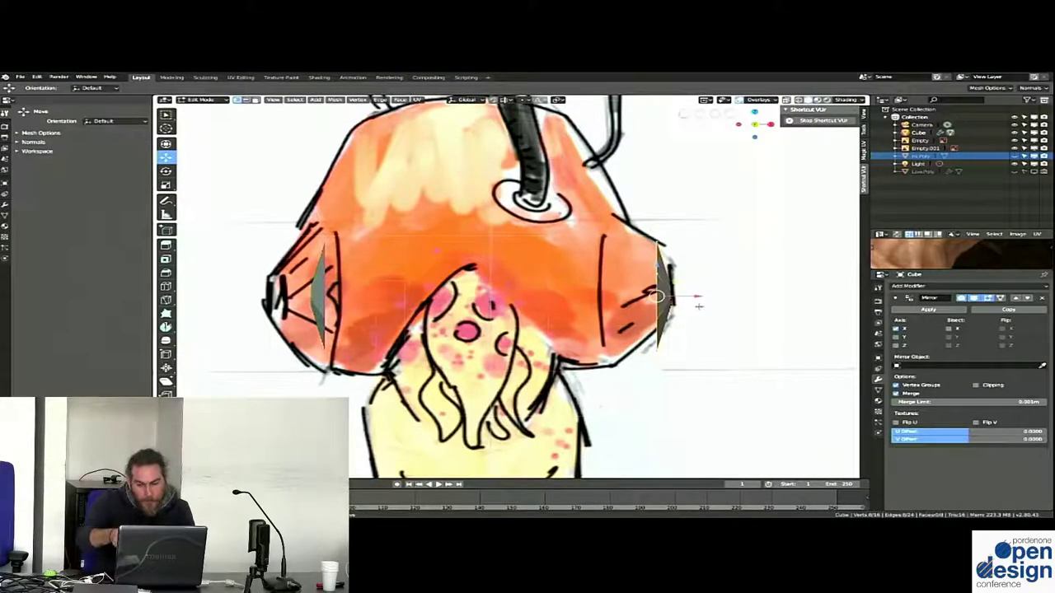
key(e)
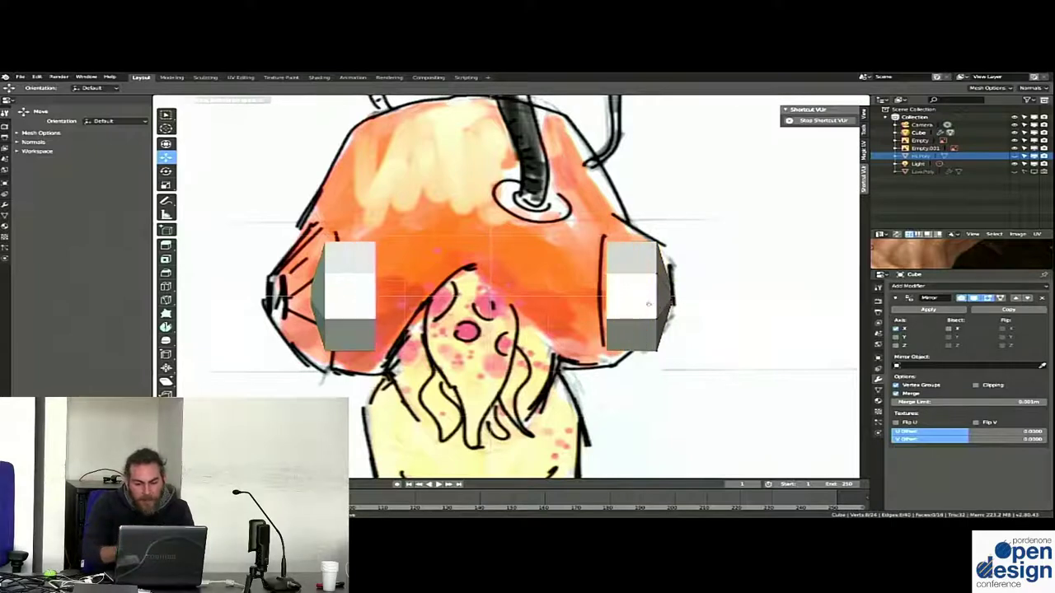
click(648, 305)
key(s)
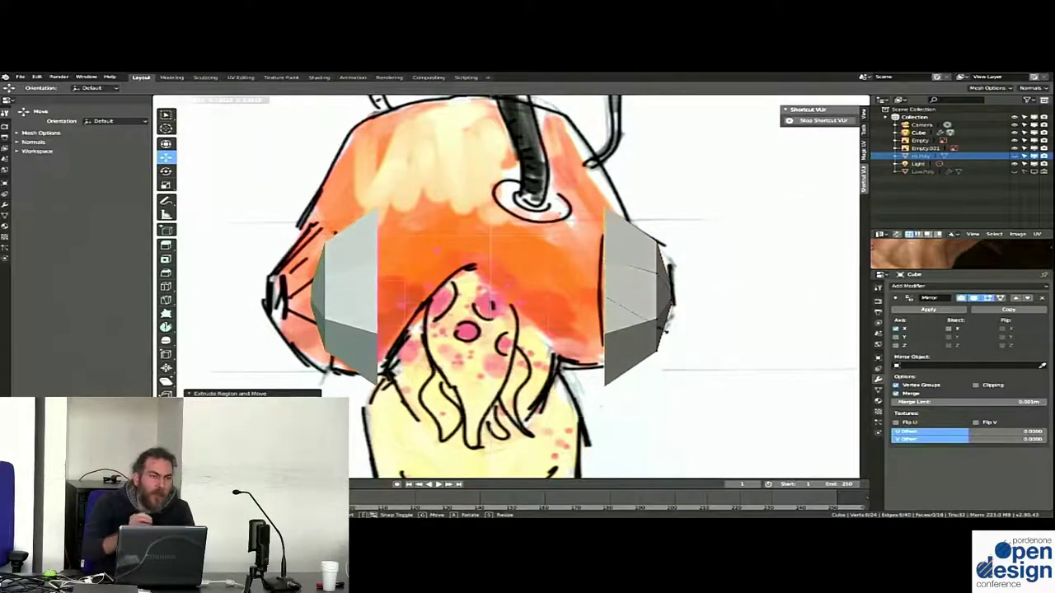
click(666, 330)
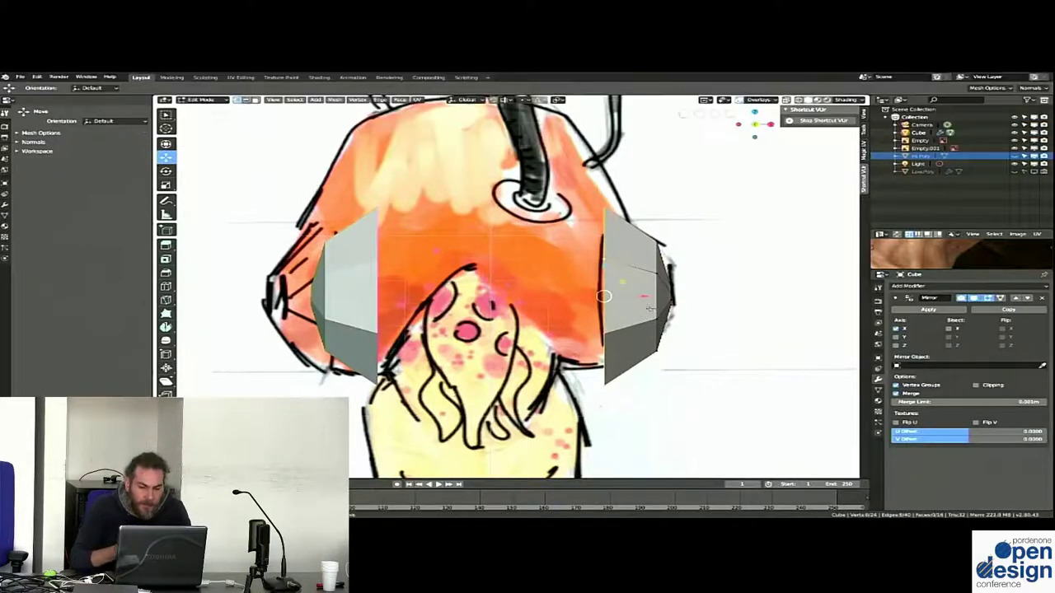
scroll(640, 297, down, 3)
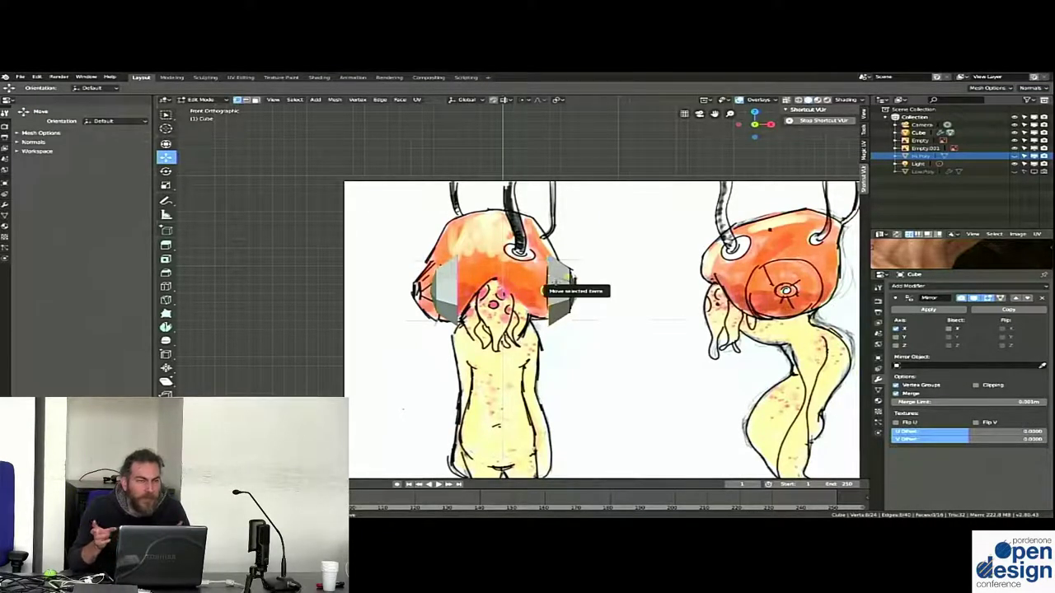
Move a cap face outward along X, then switch to Object Mode and hide the cap mesh
mouse_move(554, 281)
middle_down()
mouse_move(587, 290)
mouse_move(538, 282)
middle_up()
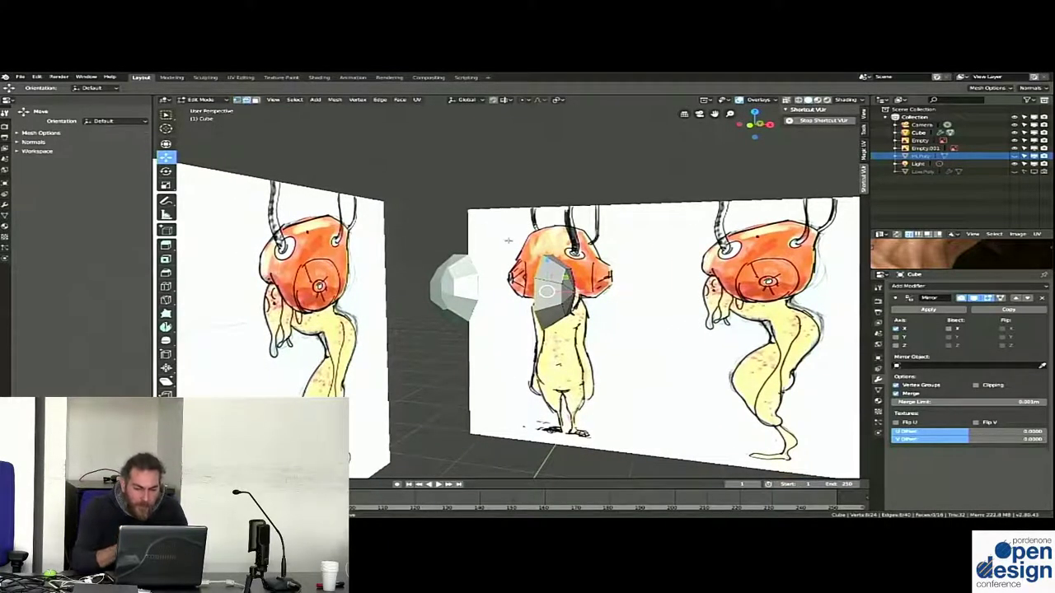
click(540, 265)
middle_drag(581, 271, 590, 281)
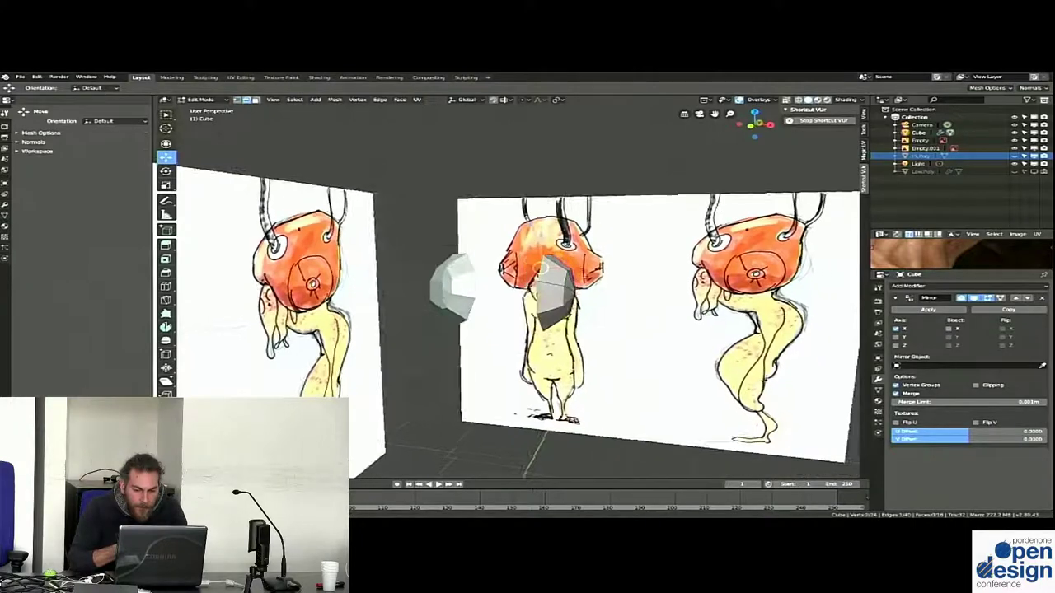
key(g)
key(x)
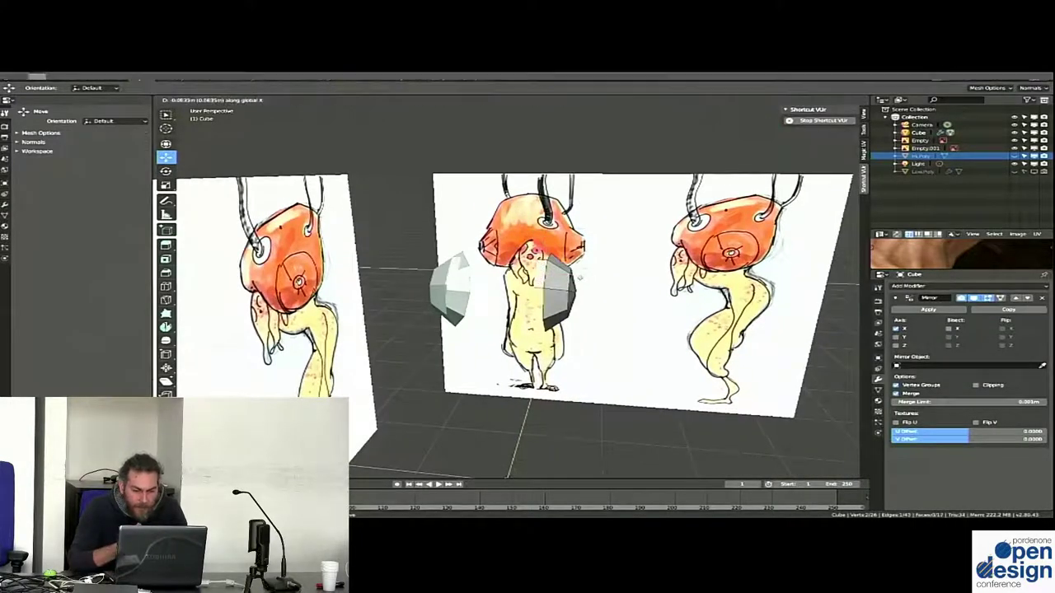
click(563, 274)
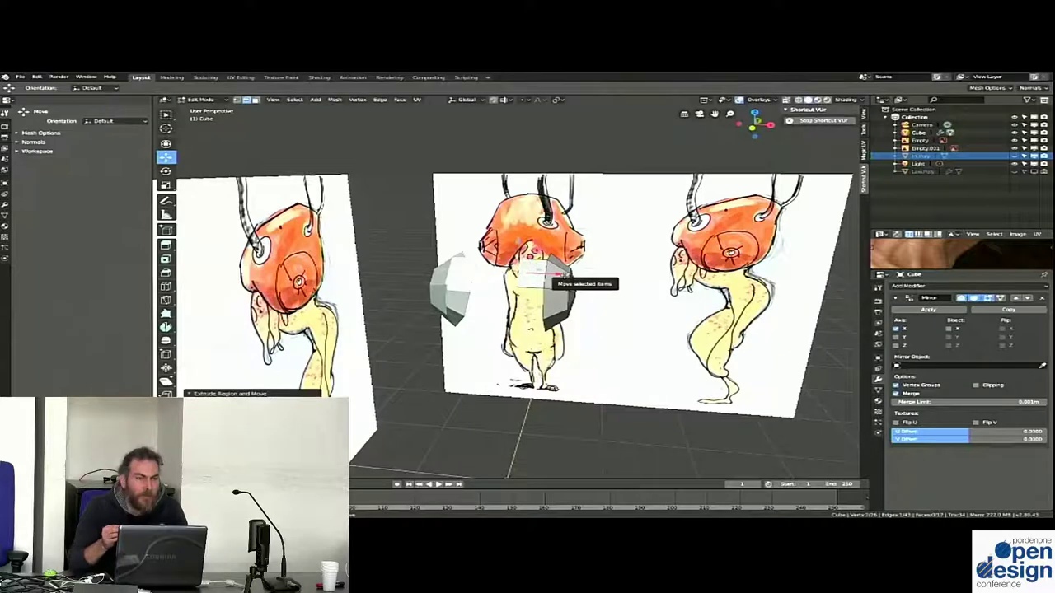
key(Tab)
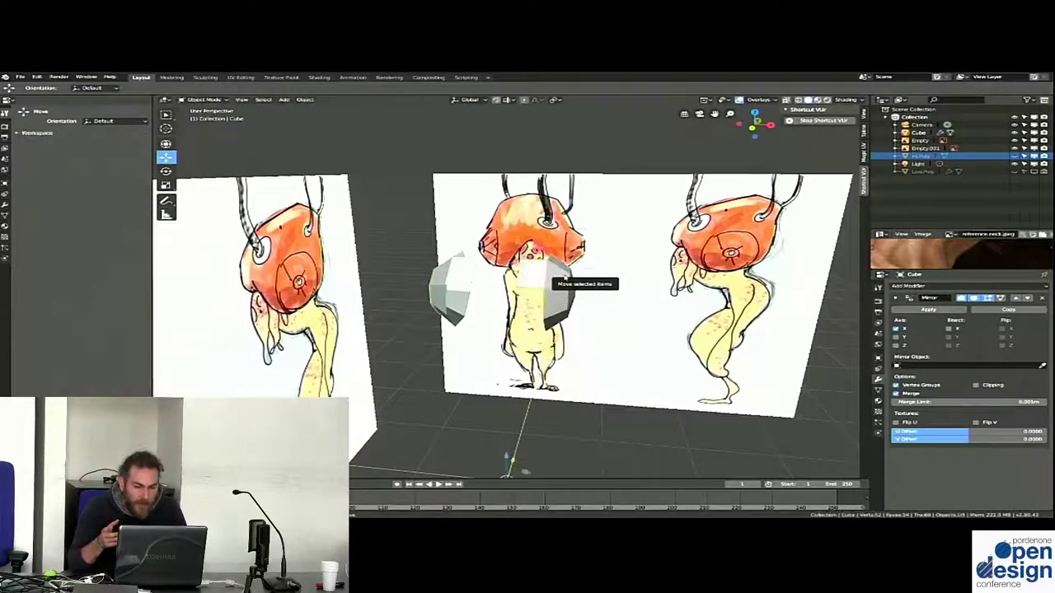
key(Delete)
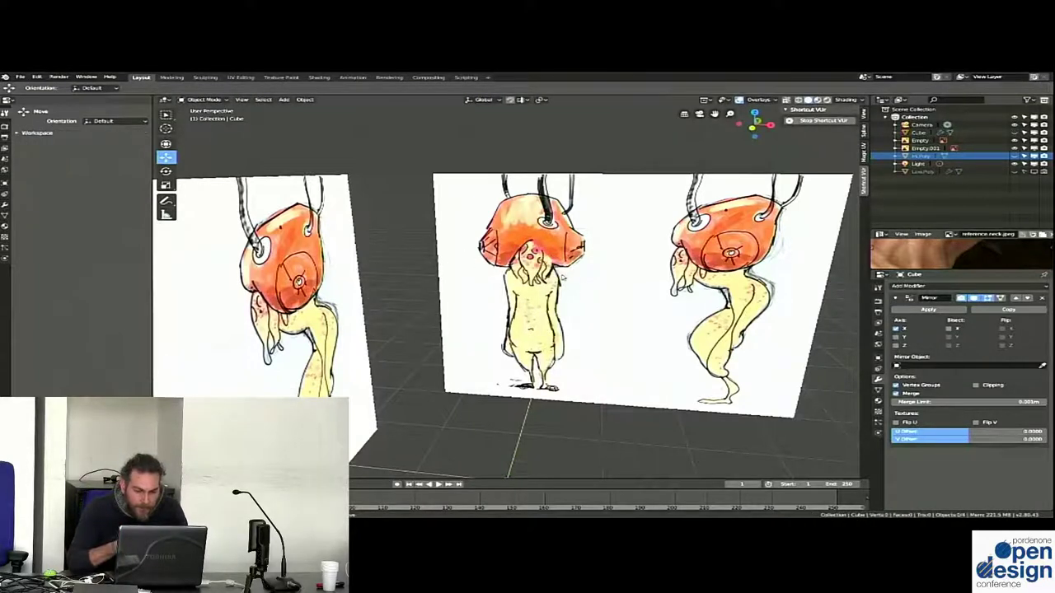
Unhide the sculpted body and move the cap geometry in side view to fit the head
key(alt+h)
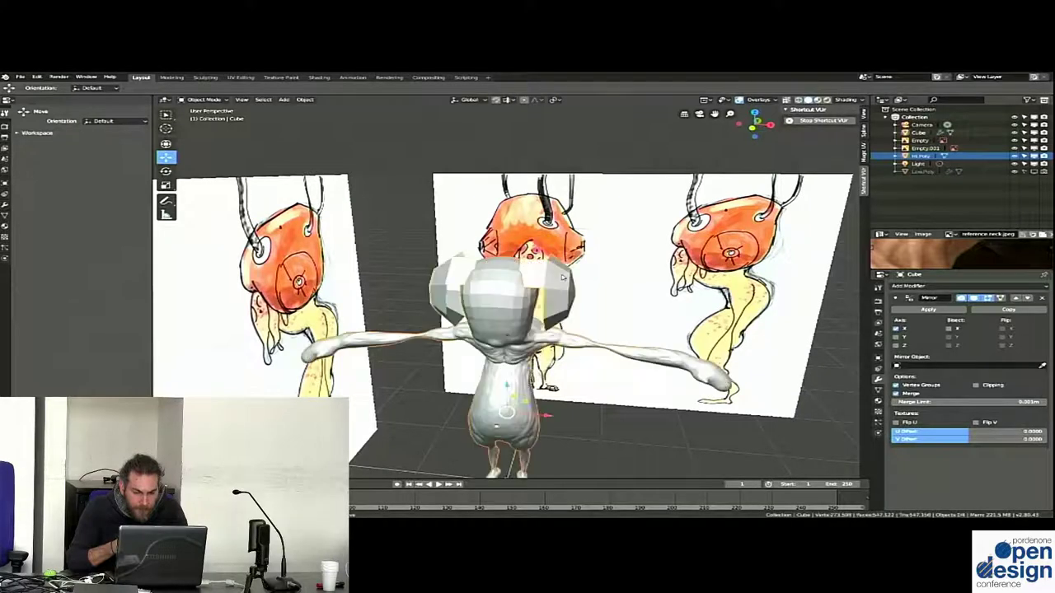
key(KP_1)
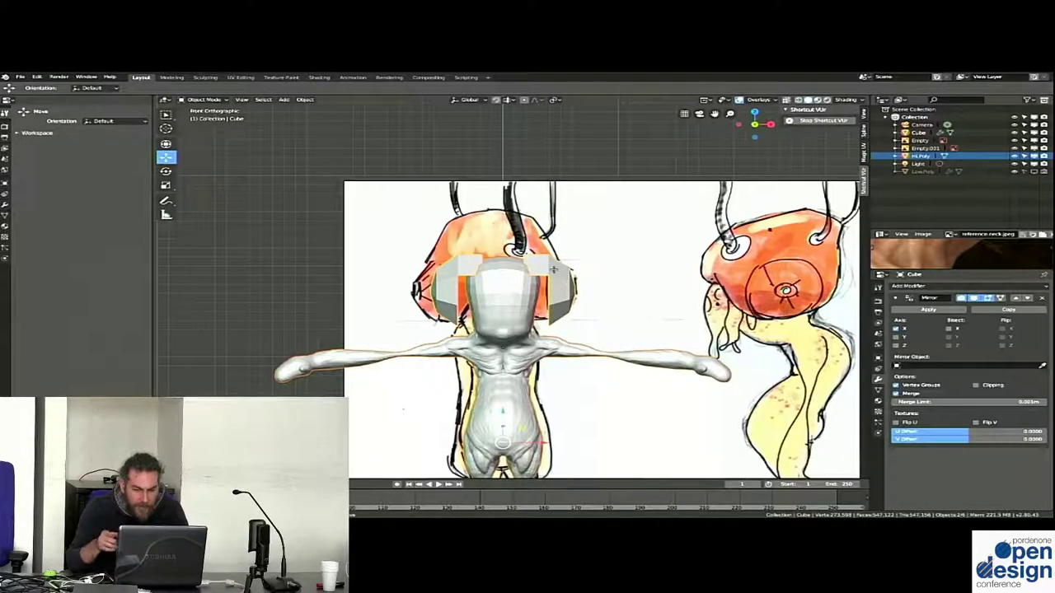
key(Tab)
click(524, 260)
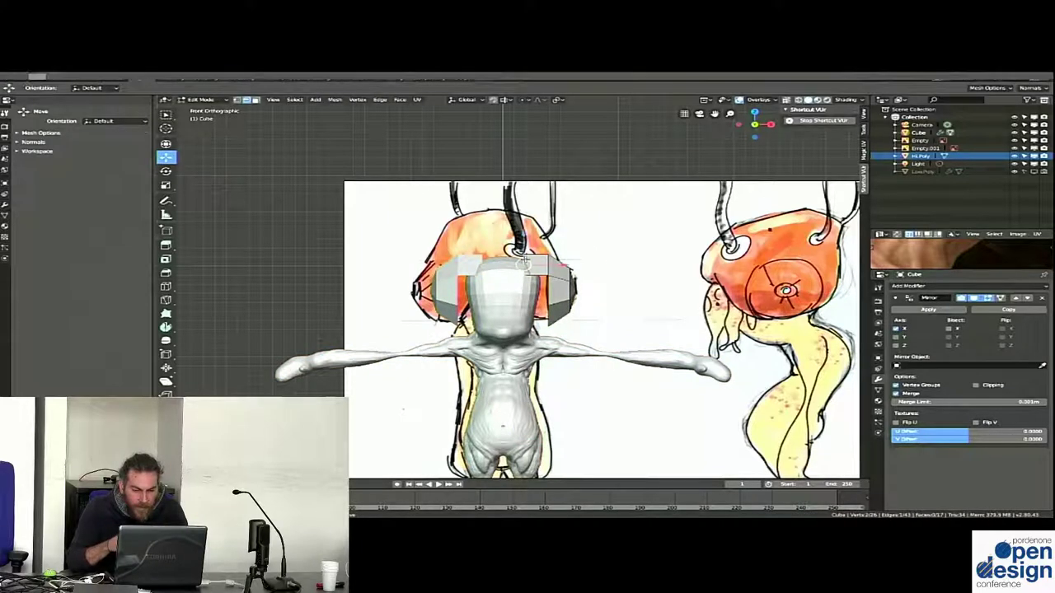
key(KP_3)
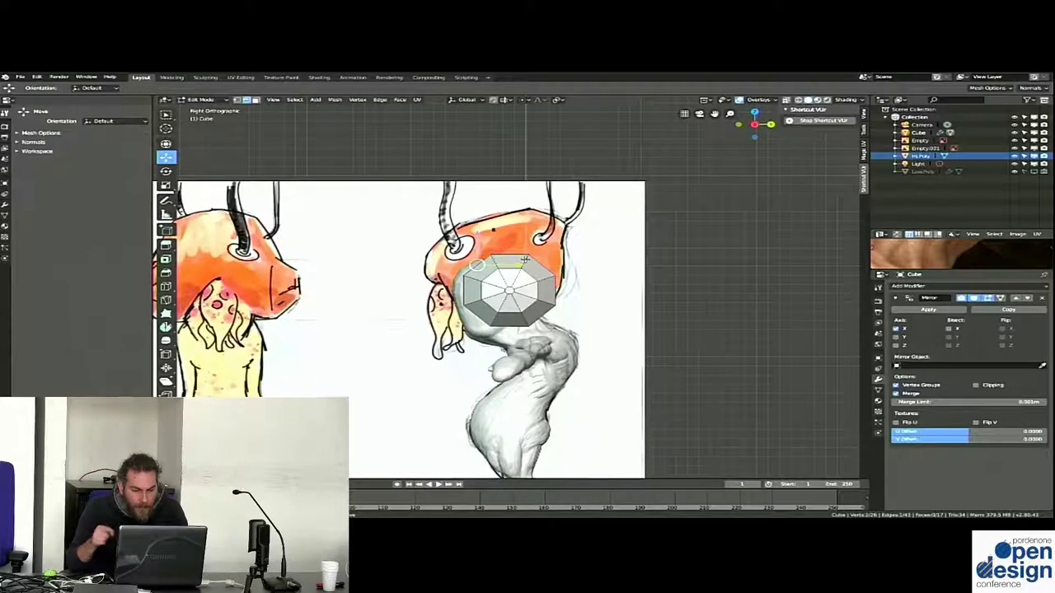
shift+middle_drag(524, 261, 557, 282)
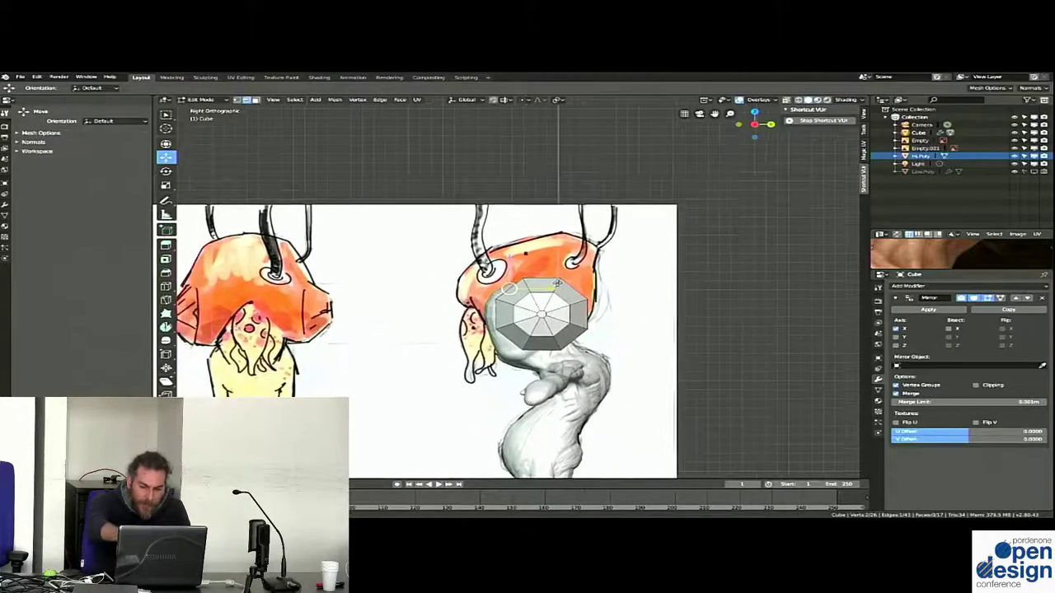
key(g)
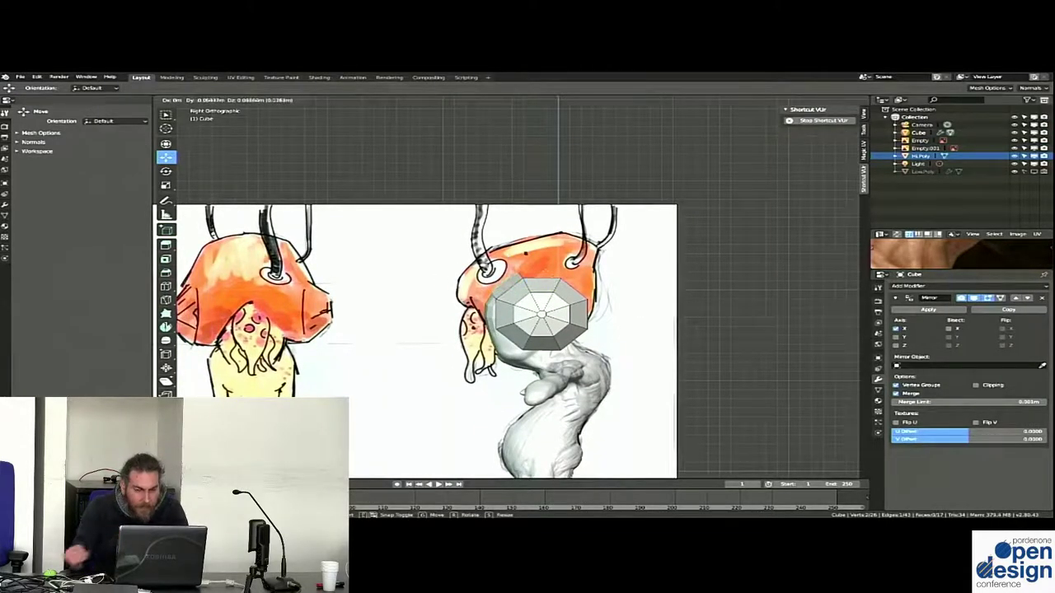
click(536, 269)
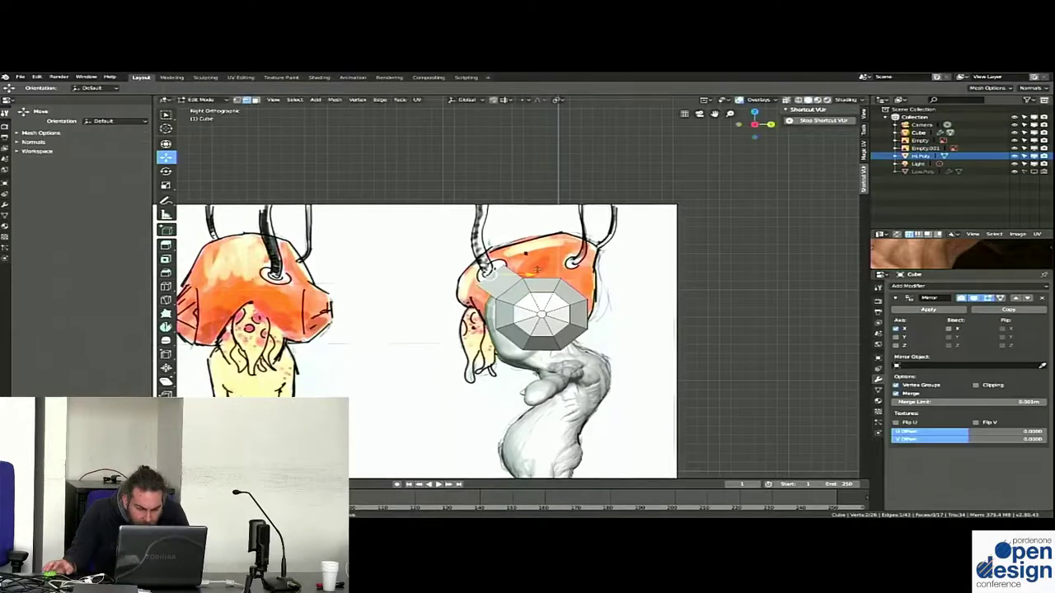
From the front view, extrude a top strip across the cap along X between the side blocks
key(KP_1)
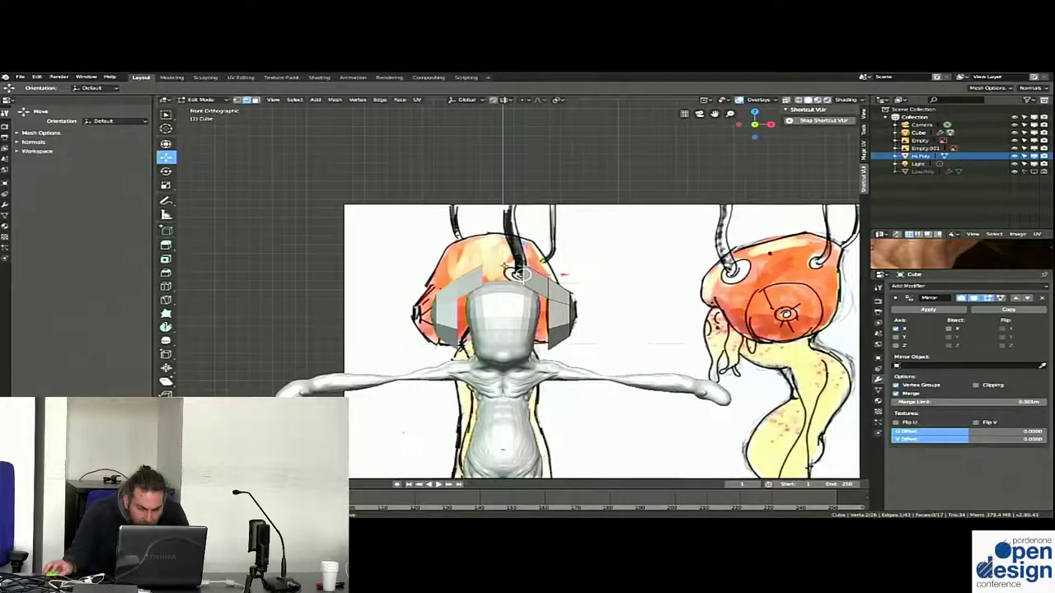
drag(521, 275, 532, 273)
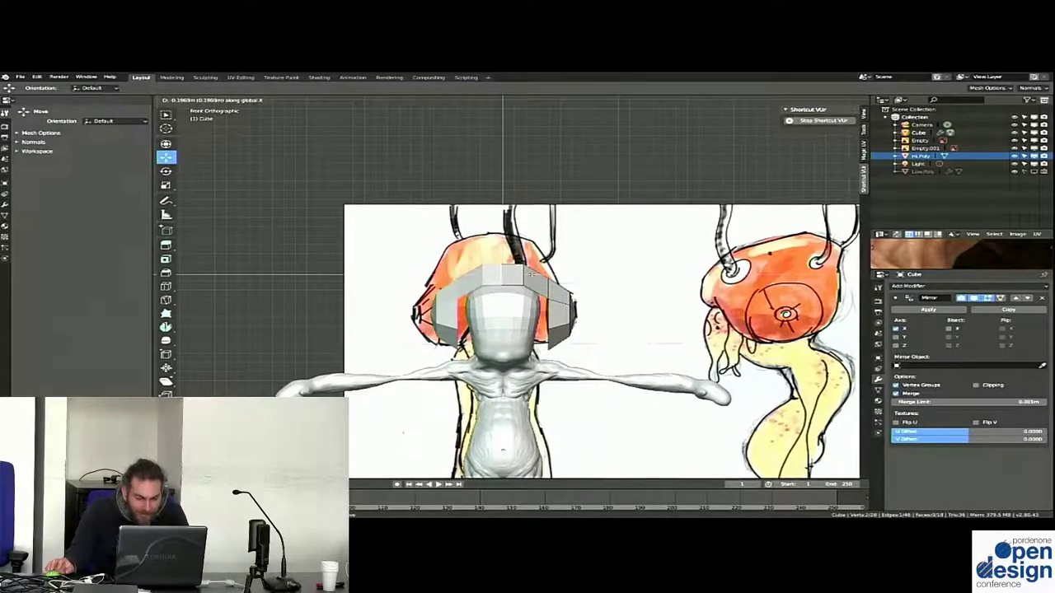
click(504, 272)
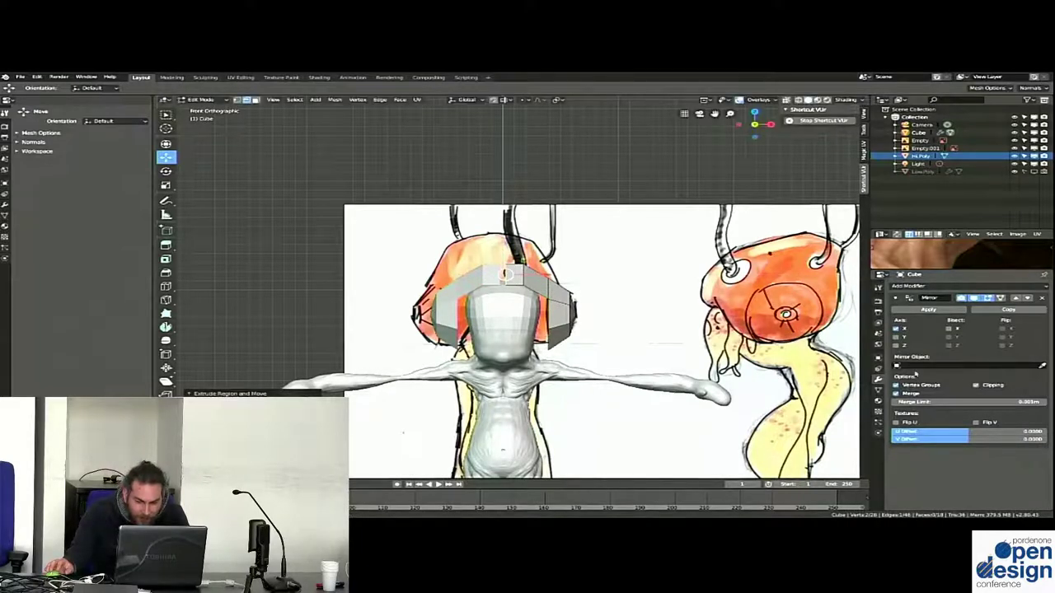
key(ctrl+z)
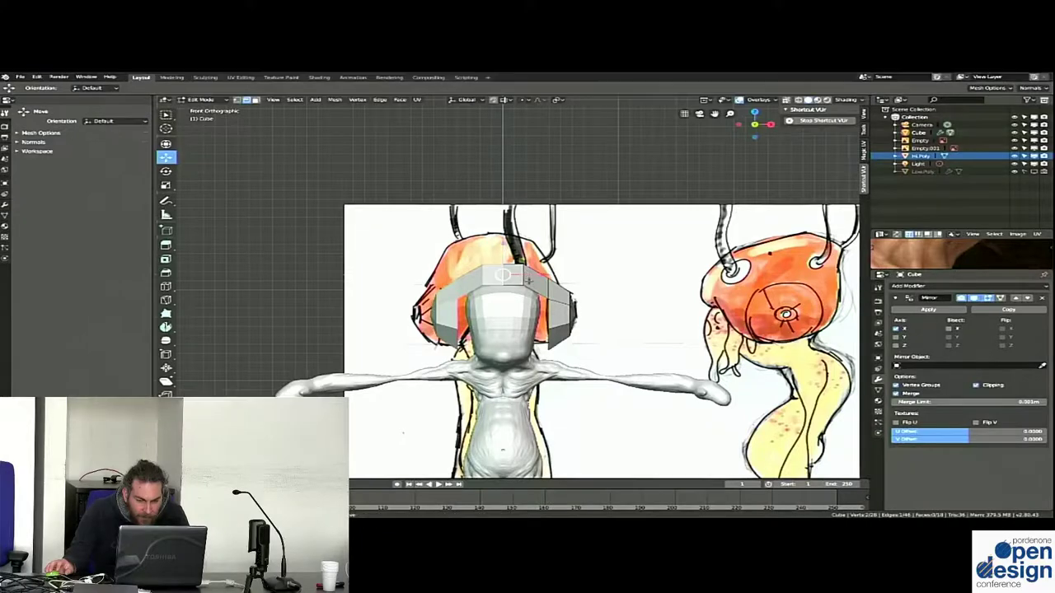
middle_drag(540, 286, 488, 241)
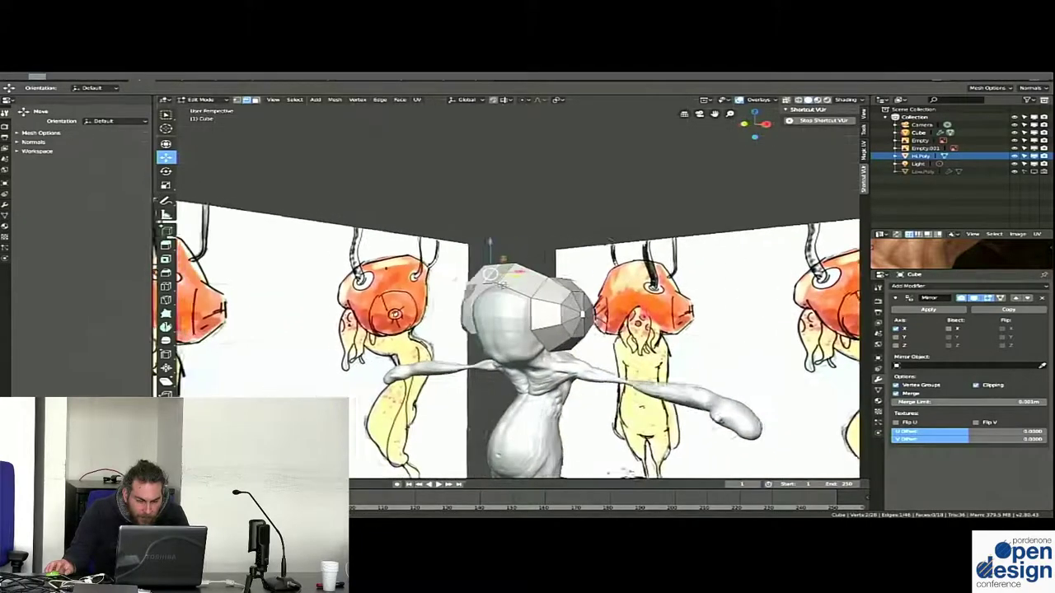
Reposition the selected cap vertices over the head, checking side and front views
key(KP_1)
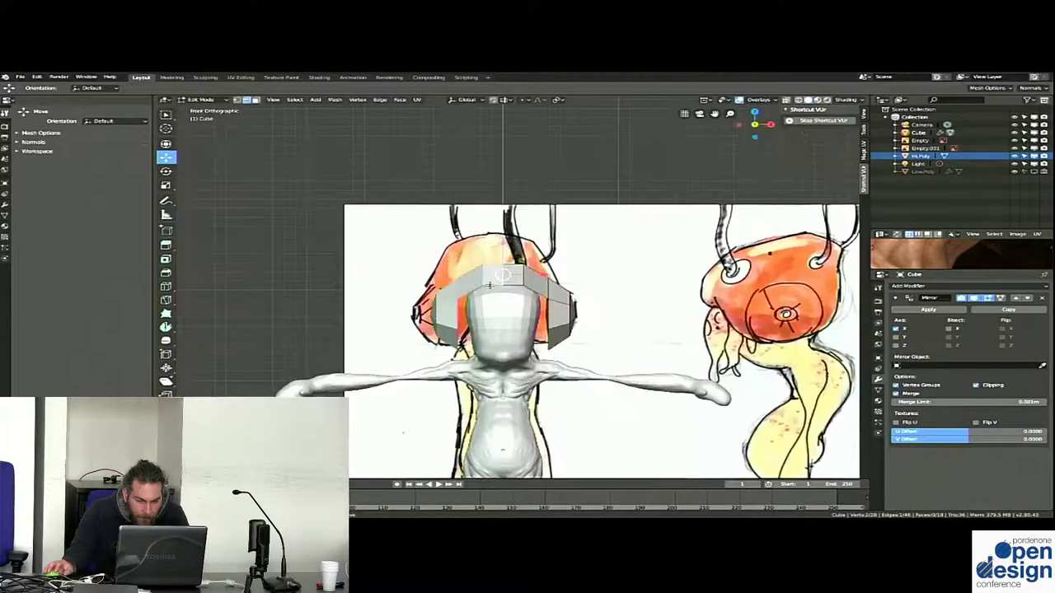
key(KP_3)
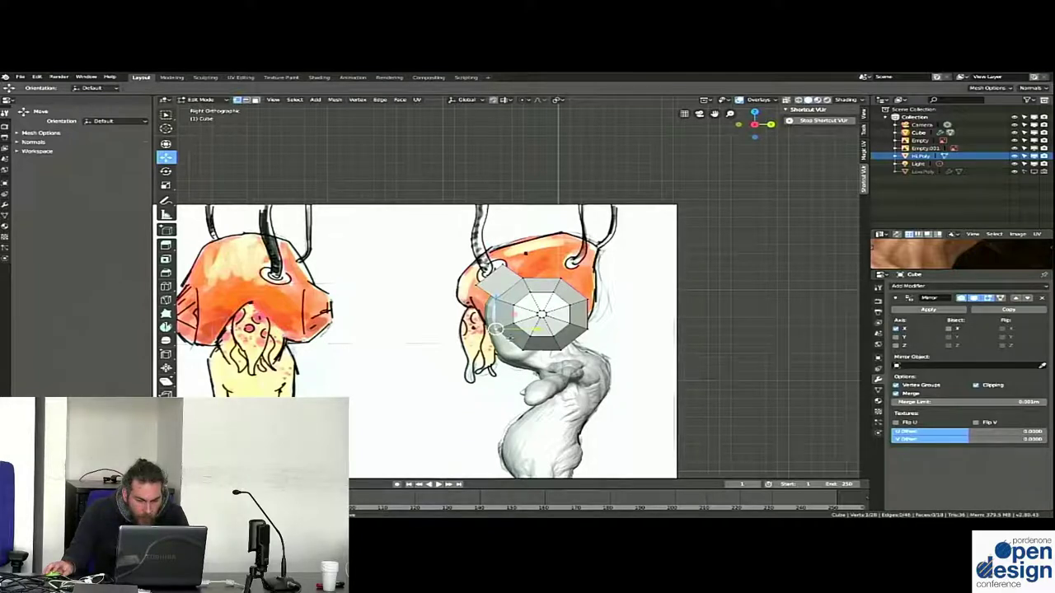
key(g)
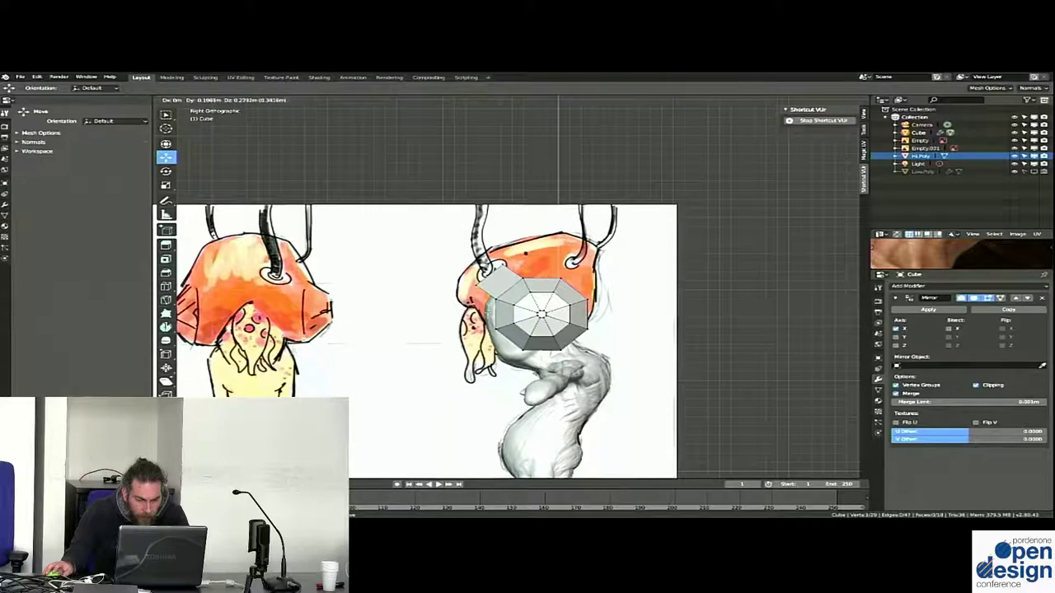
key(Return)
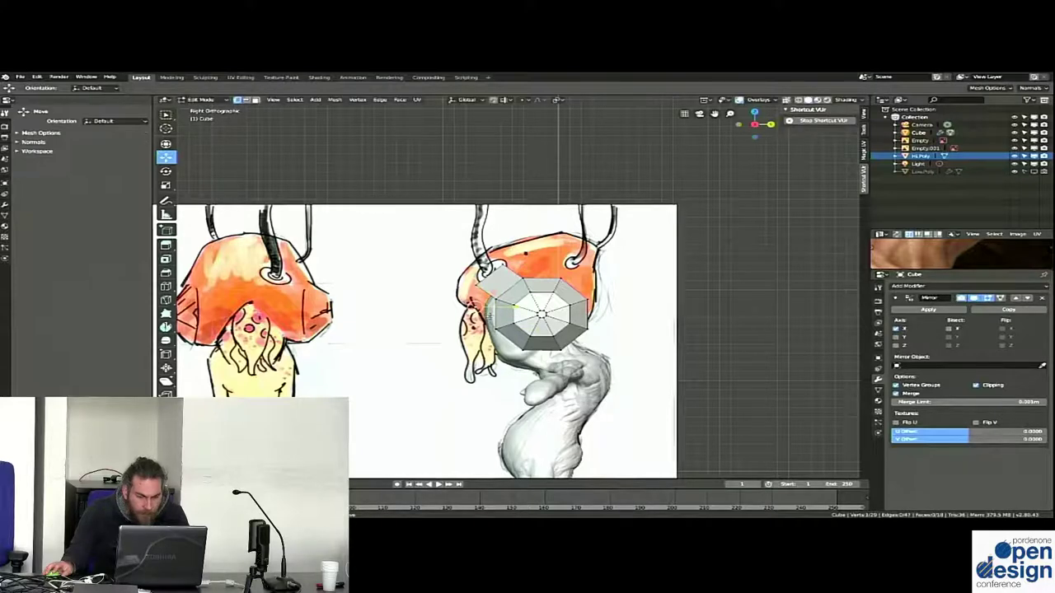
middle_drag(528, 330, 453, 313)
key(KP_1)
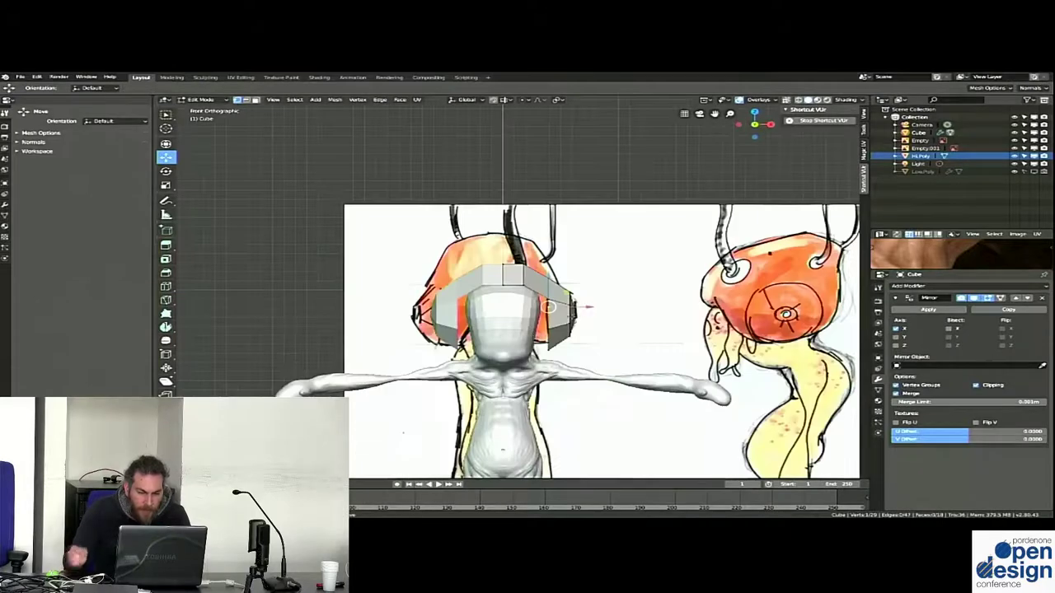
key(g)
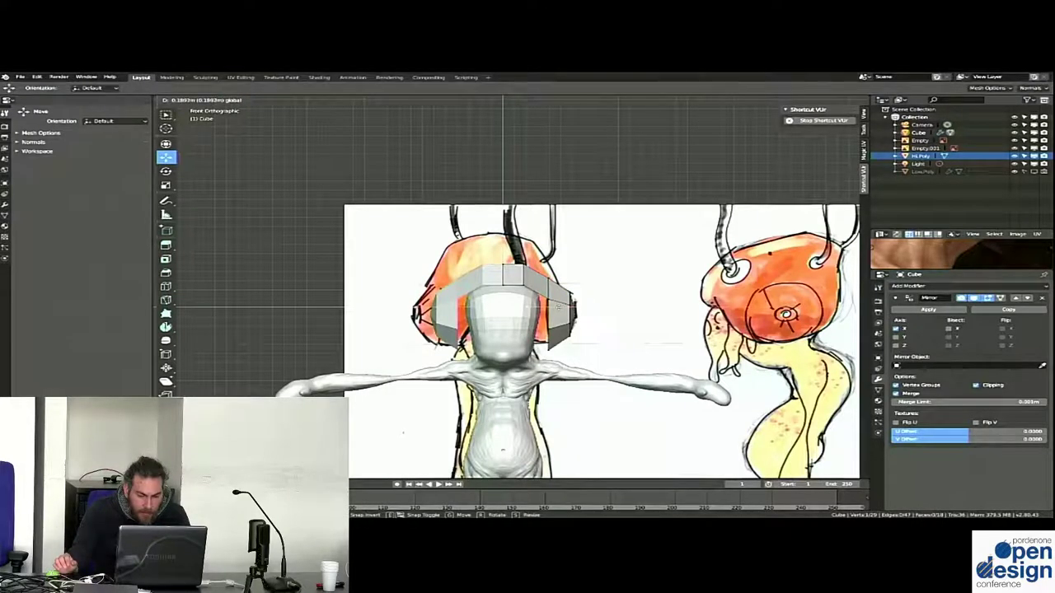
click(557, 306)
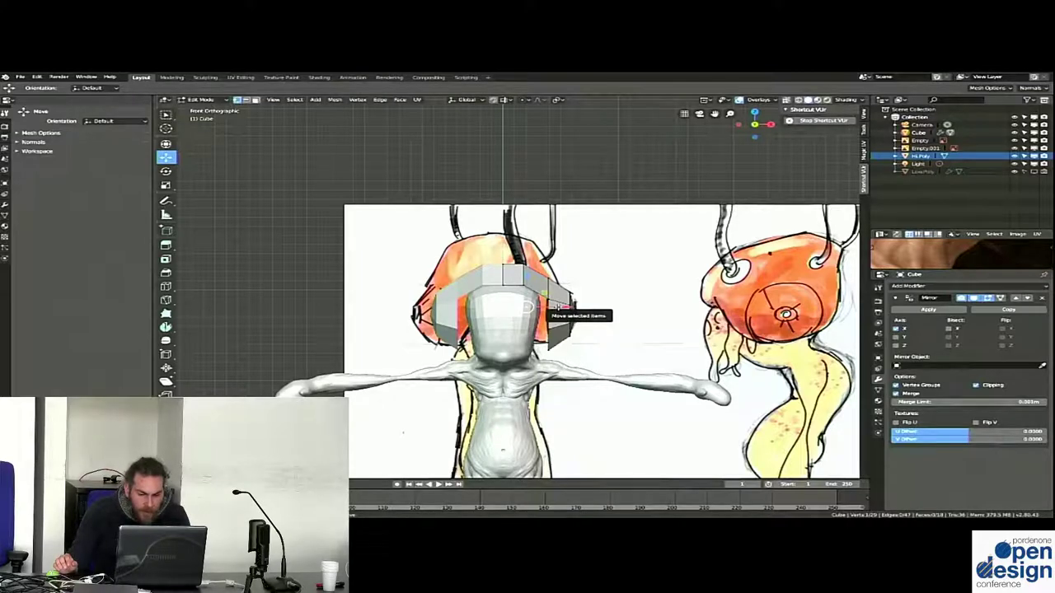
Move the selected part of the cap outward along the X axis
key(KP_3)
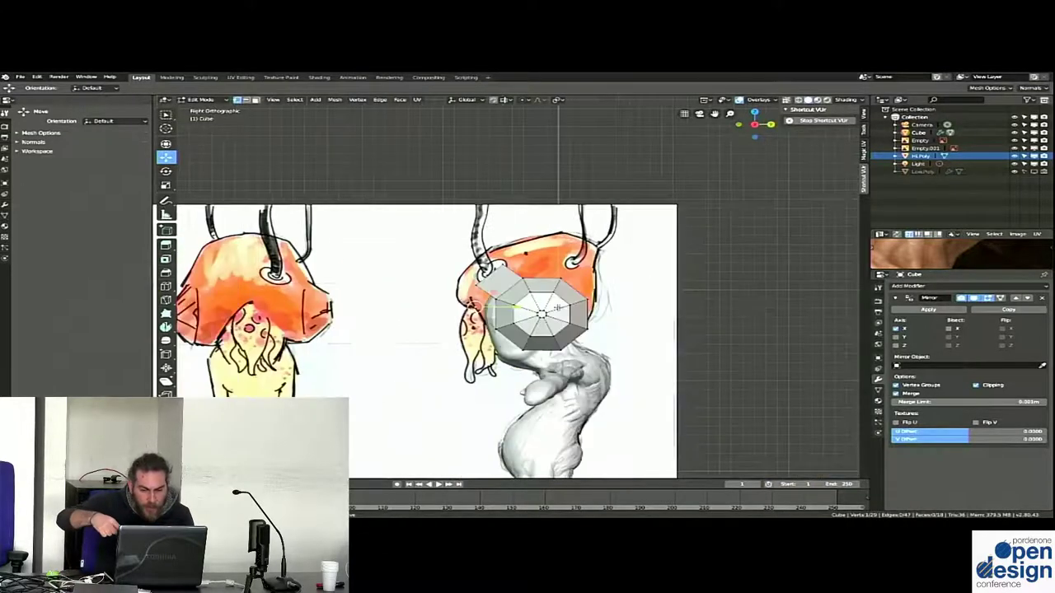
key(KP_1)
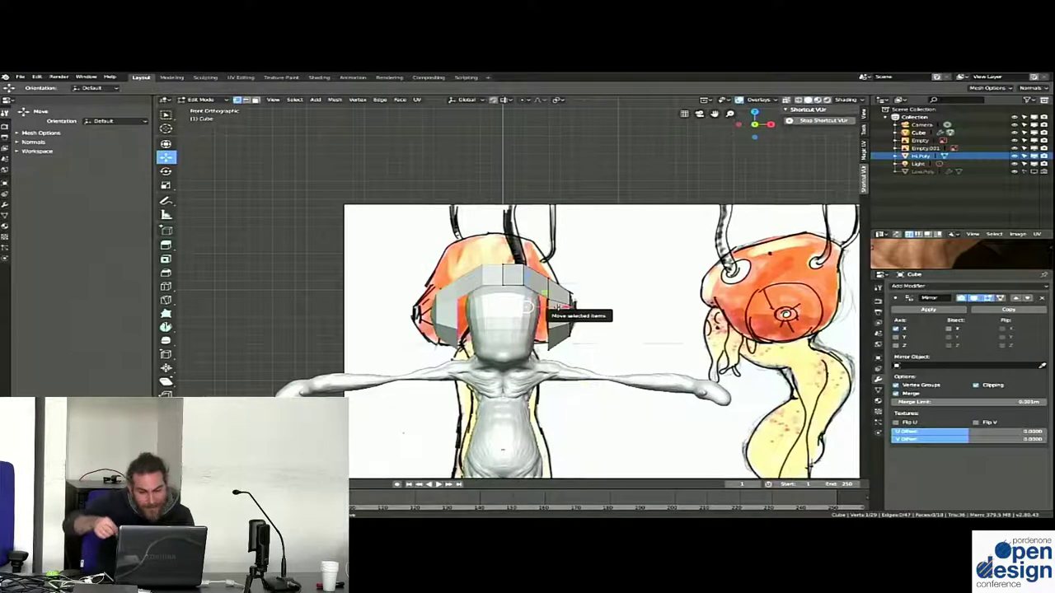
key(g)
key(x)
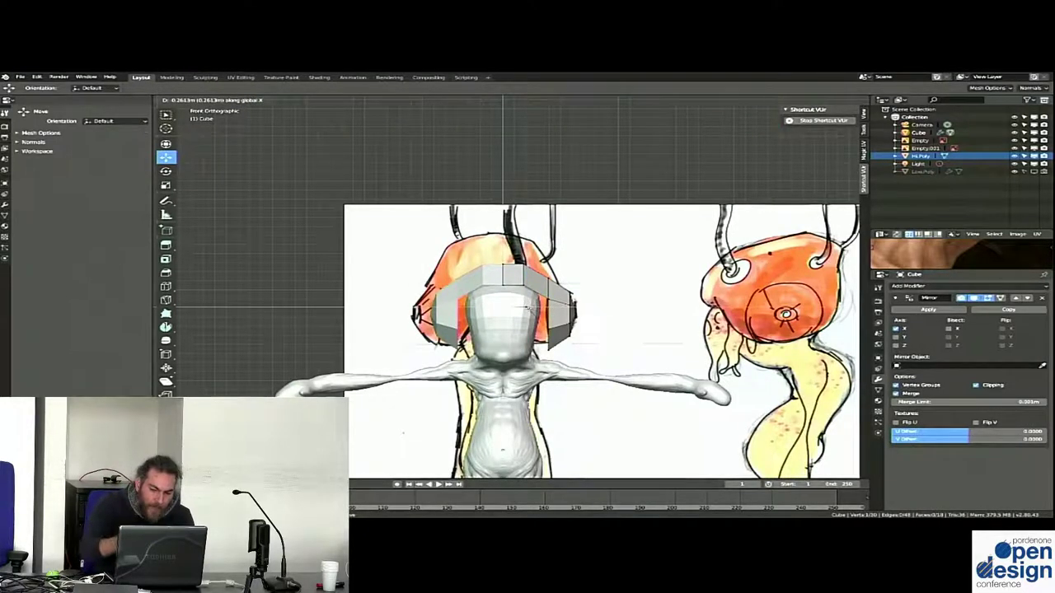
click(528, 308)
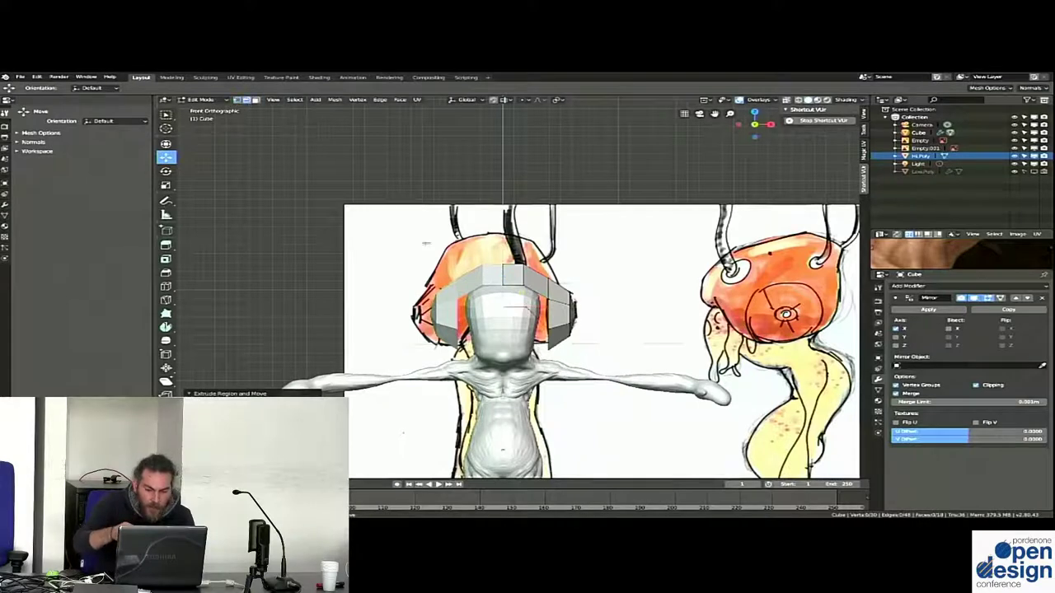
Select faces on the cap's top, front and right side, then orbit to inspect
click(510, 284)
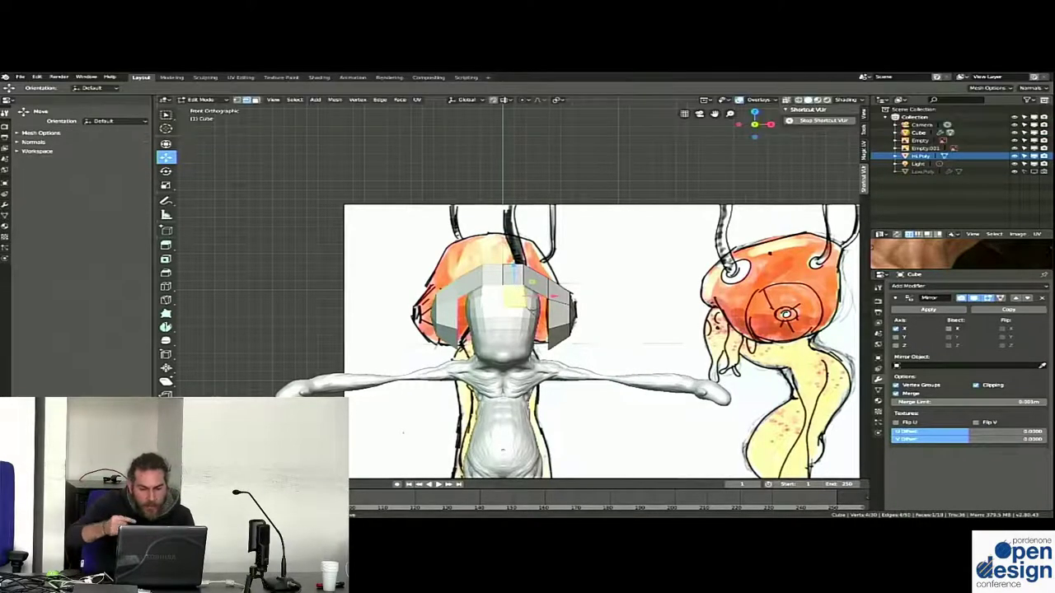
click(515, 296)
click(535, 305)
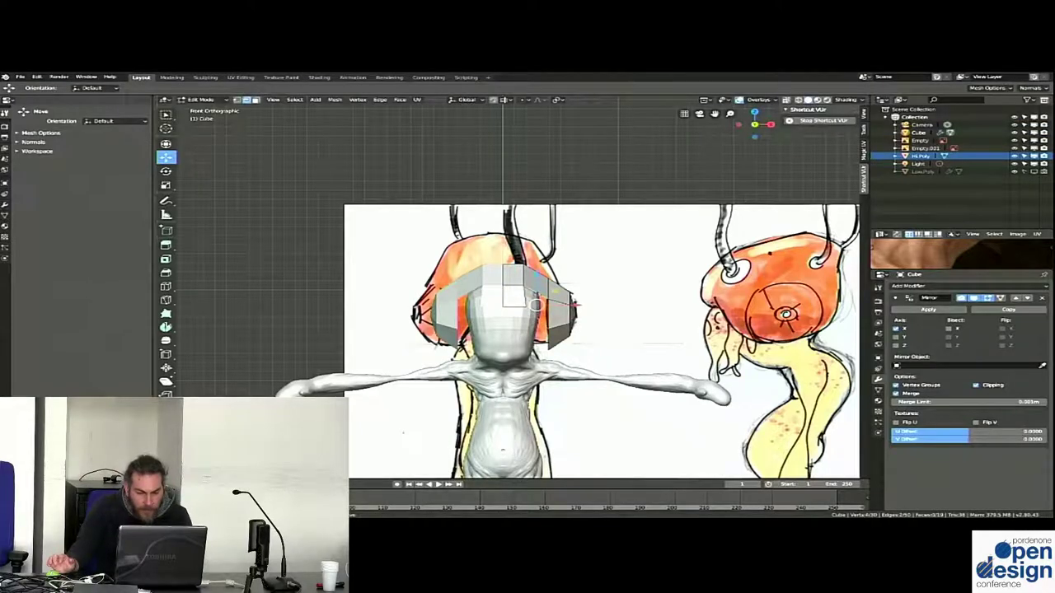
shift+click(535, 305)
scroll(537, 297, down, 3)
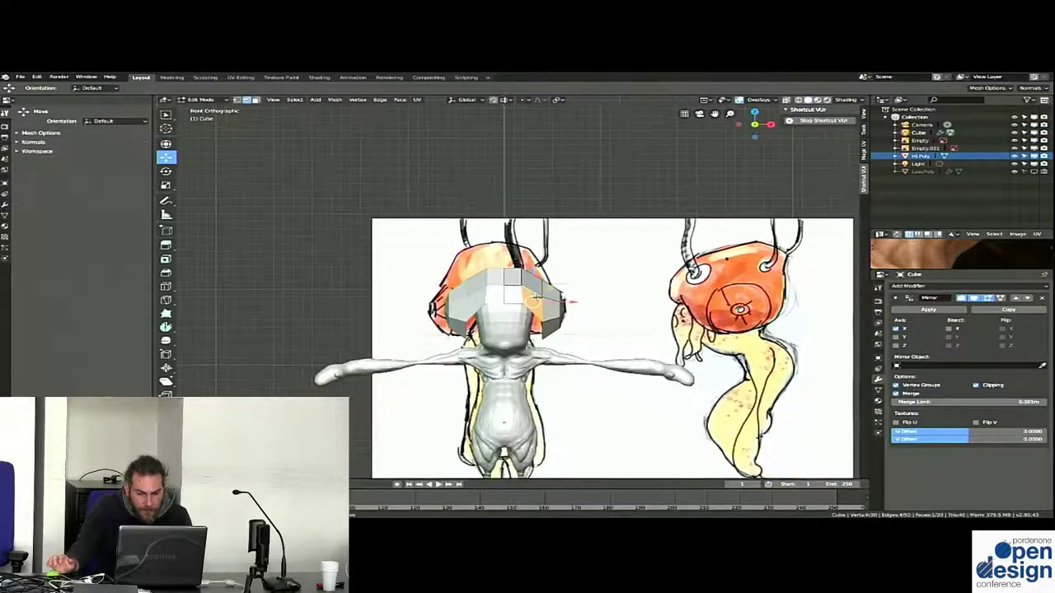
mouse_move(537, 297)
middle_down()
mouse_move(478, 290)
mouse_move(532, 290)
middle_up()
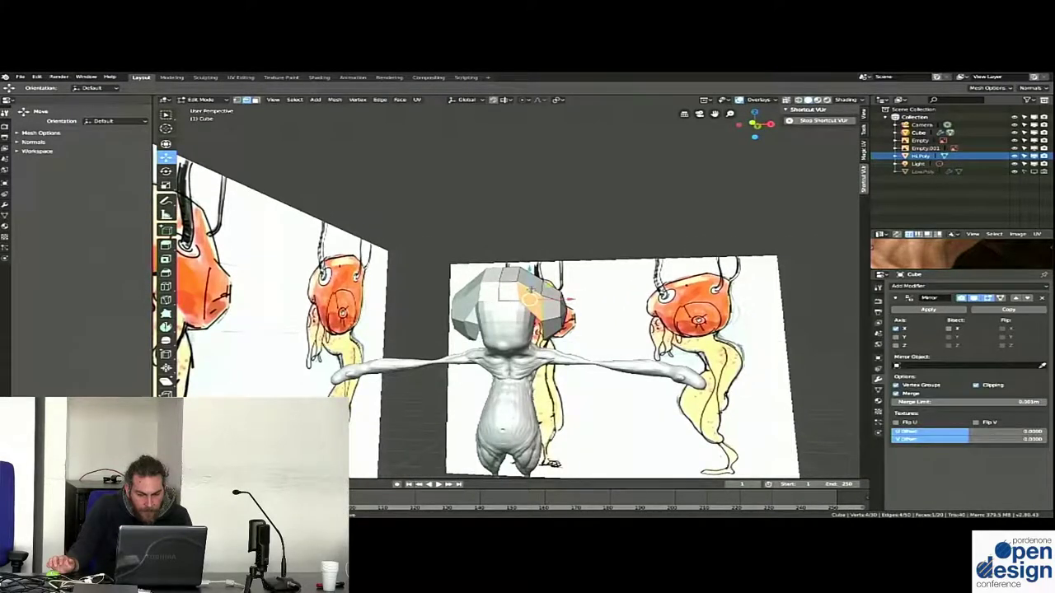
Add a Subdivision Surface modifier to the cap with viewport levels 2, then resume mesh editing
key(Tab)
click(925, 287)
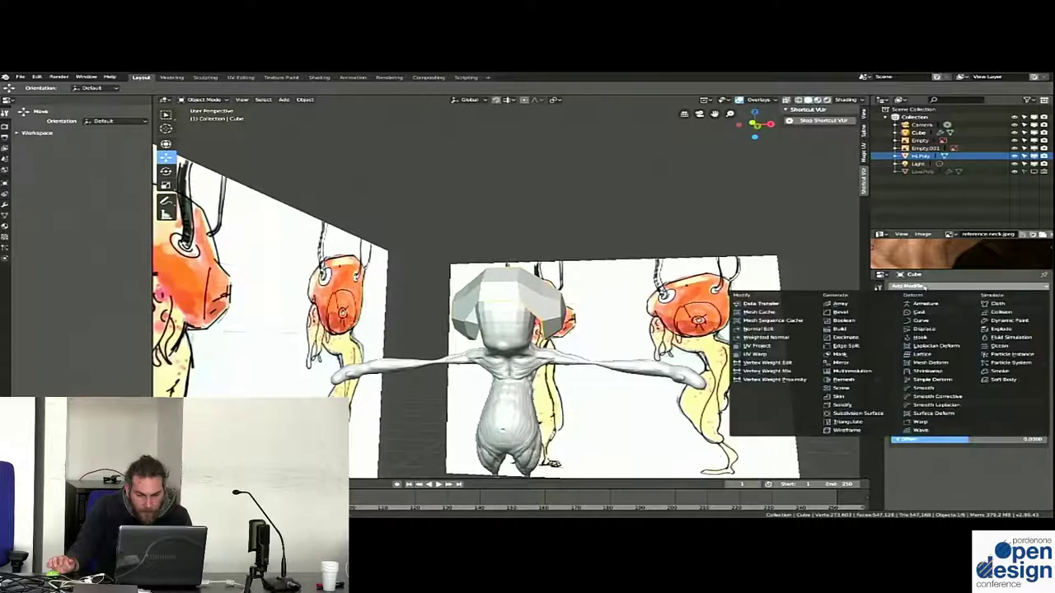
click(853, 414)
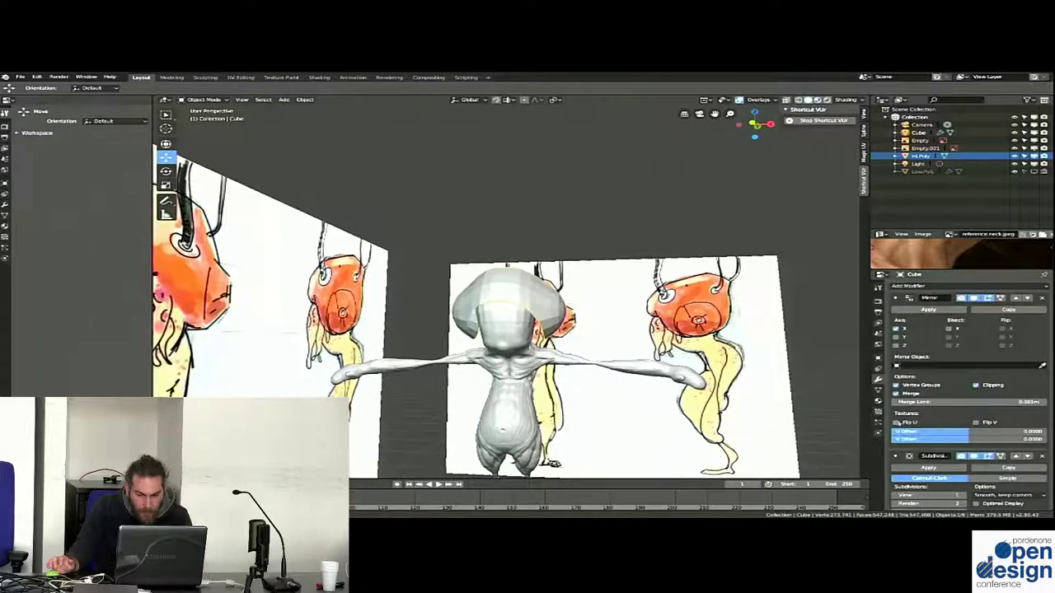
scroll(960, 480, down, 1)
click(962, 482)
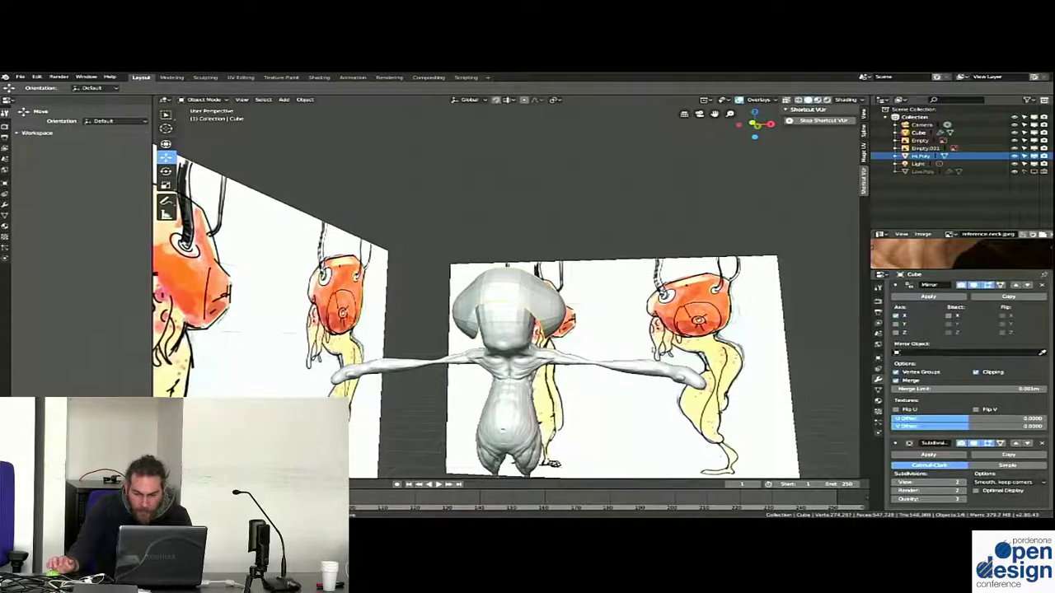
mouse_move(653, 351)
middle_down()
mouse_move(600, 343)
mouse_move(581, 316)
middle_up()
key(Tab)
scroll(601, 344, up, 2)
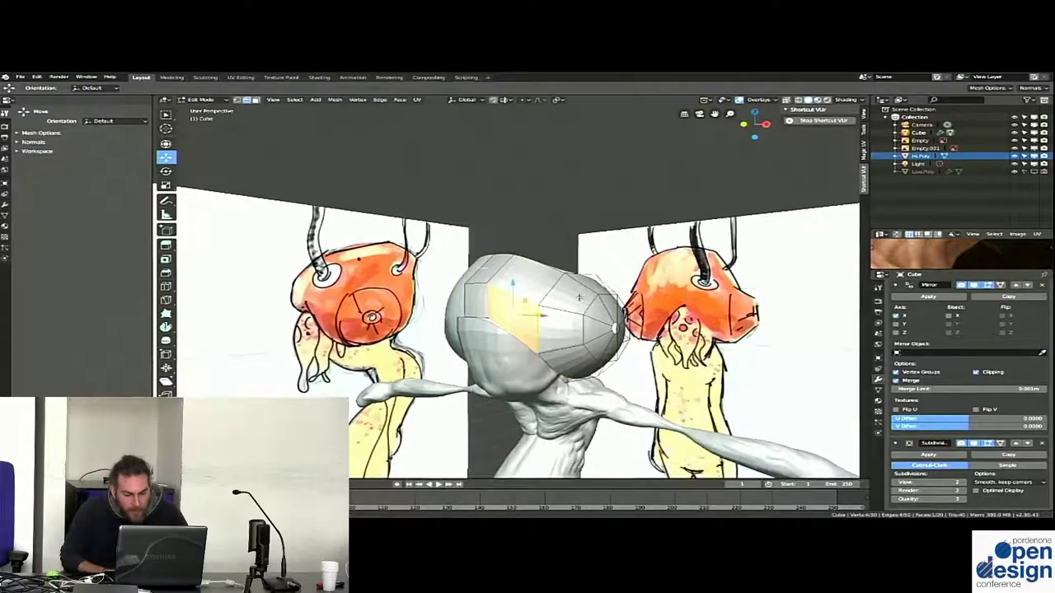
Insert two edge loops across the cap and inspect it from orbit and front views
key(g)
key(g)
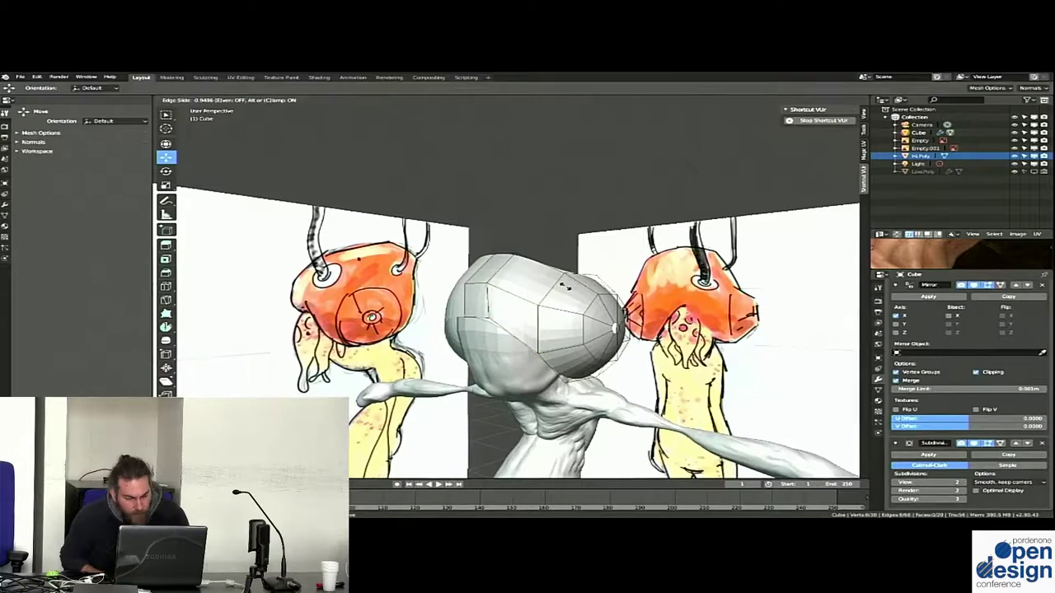
click(565, 285)
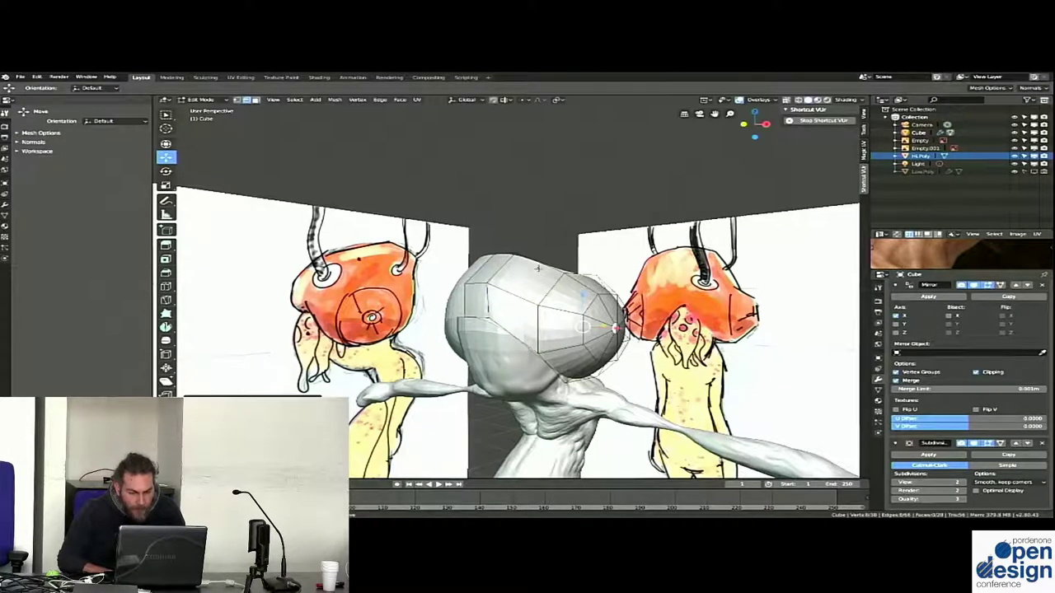
key(g)
key(g)
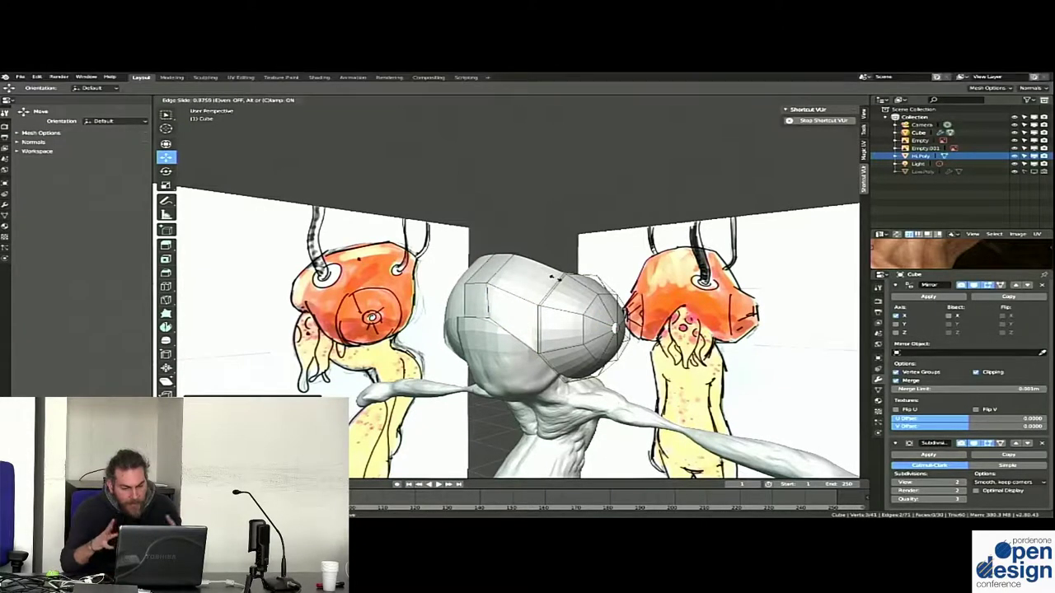
click(557, 279)
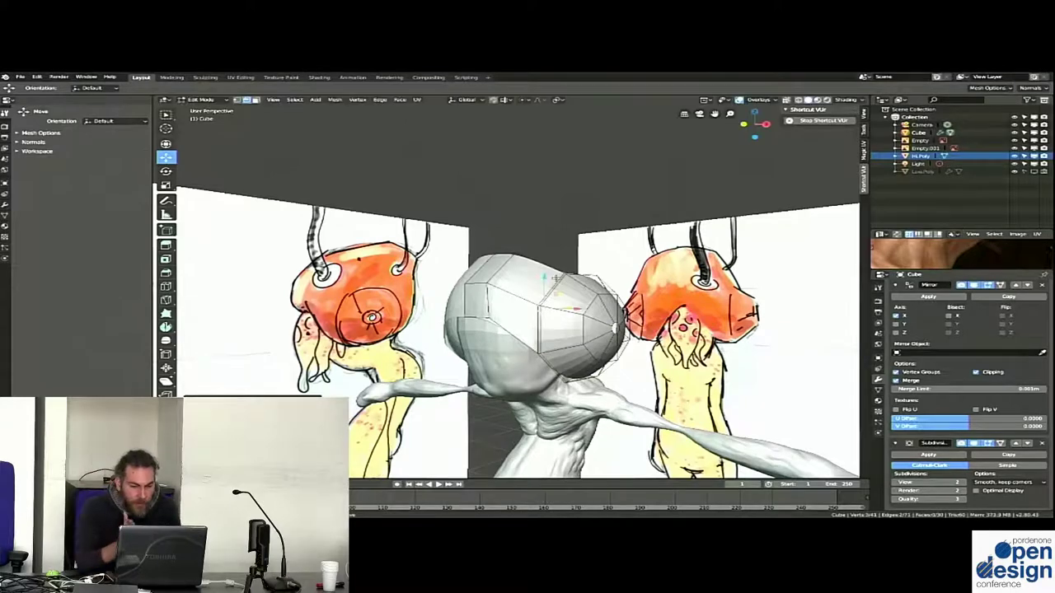
mouse_move(525, 296)
middle_down()
mouse_move(508, 307)
mouse_move(532, 286)
middle_up()
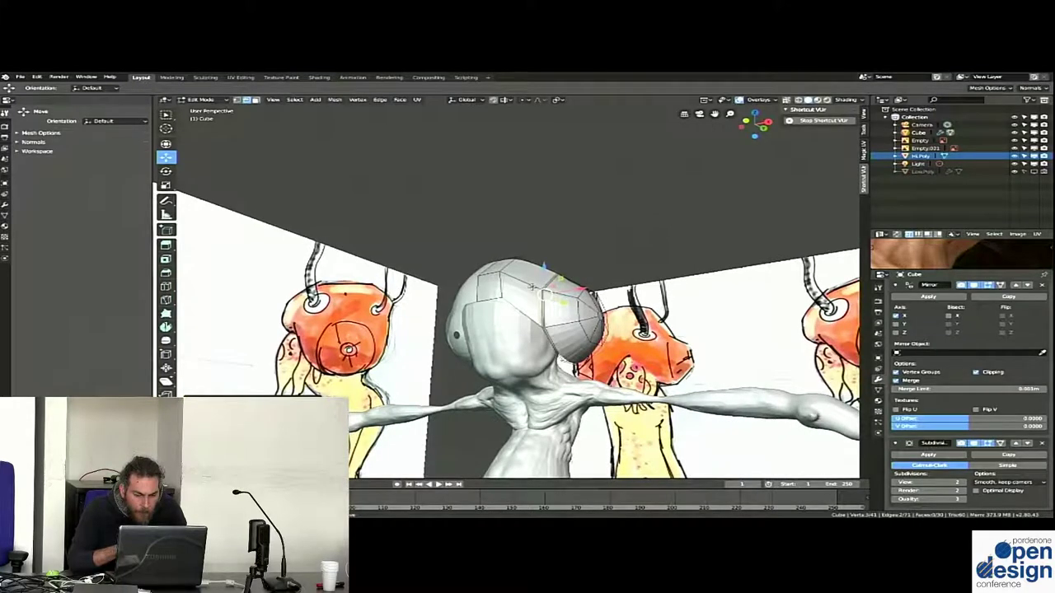
middle_drag(554, 331, 569, 326)
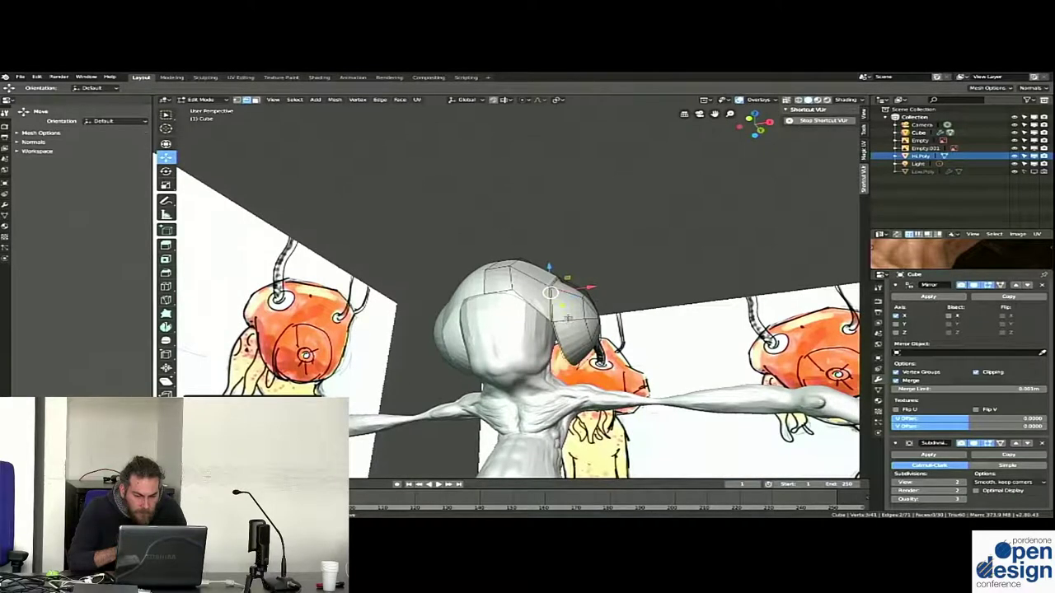
key(KP_1)
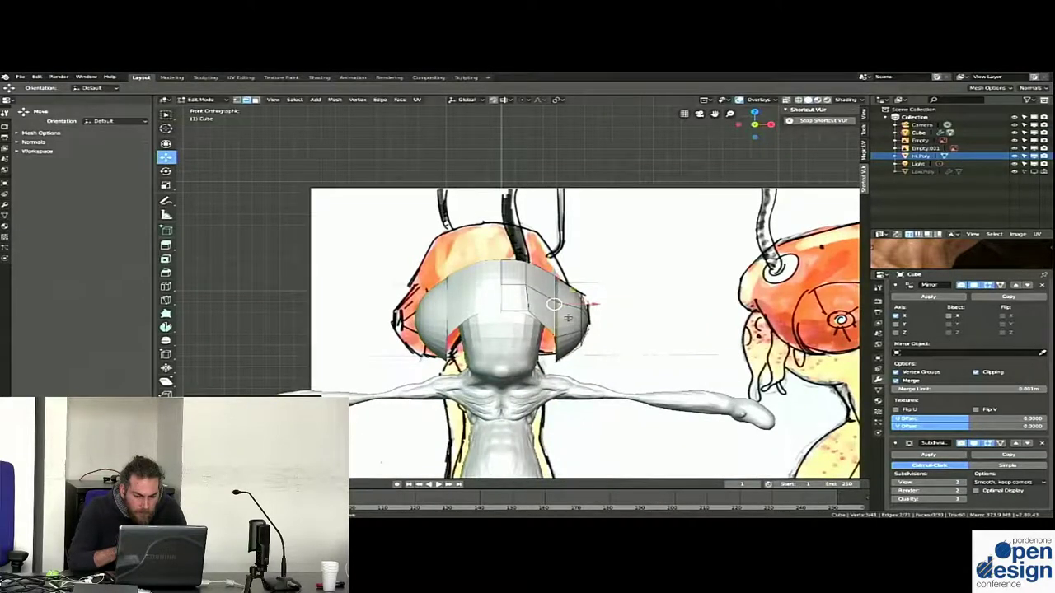
Move the selected cap vertices in front view to follow the reference outline
key(KP_3)
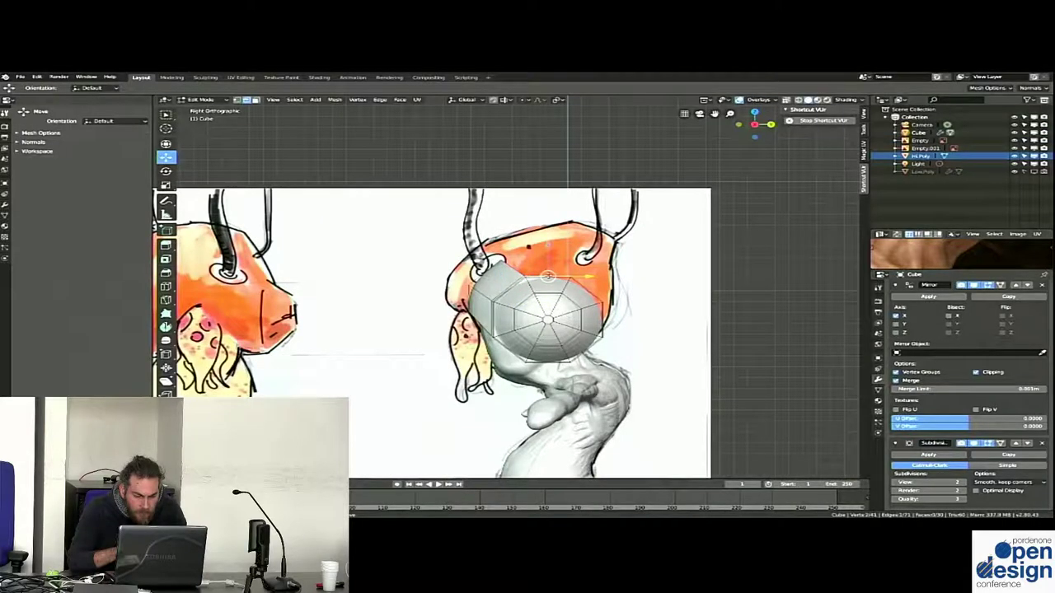
key(KP_1)
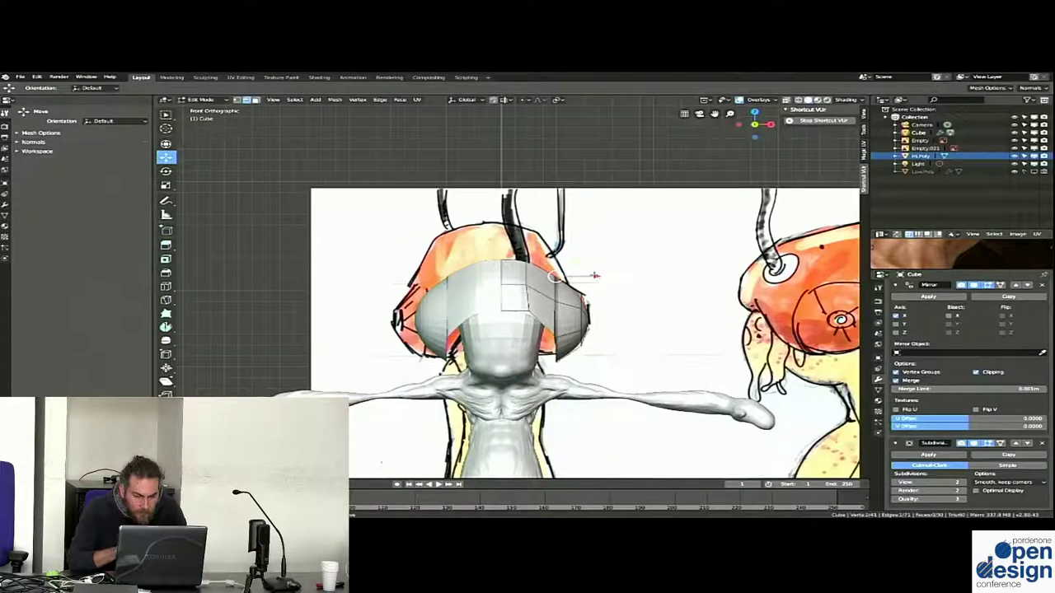
key(g)
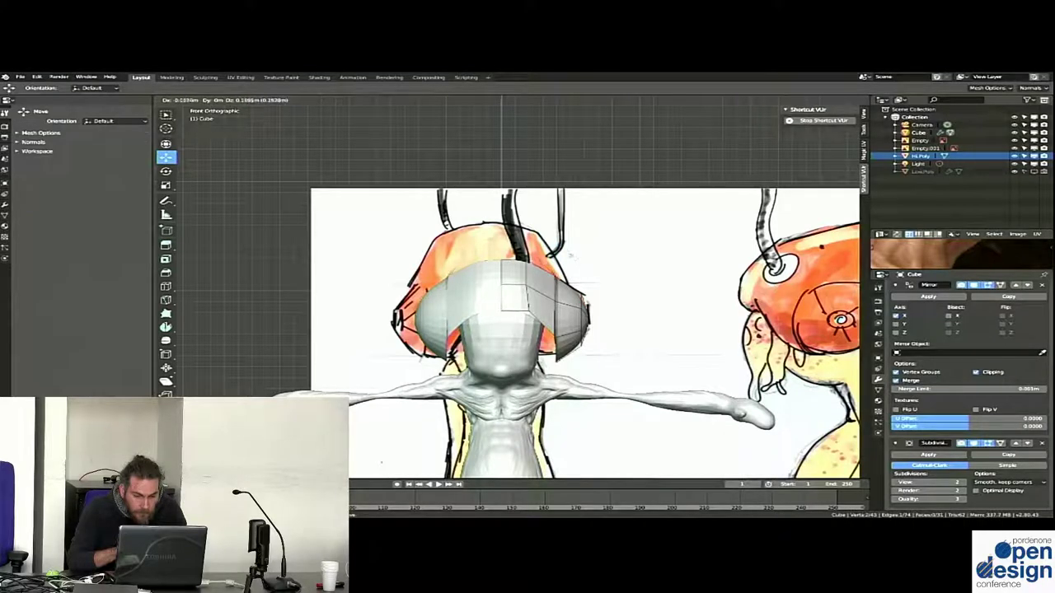
key(Return)
middle_drag(503, 330, 429, 313)
key(KP_1)
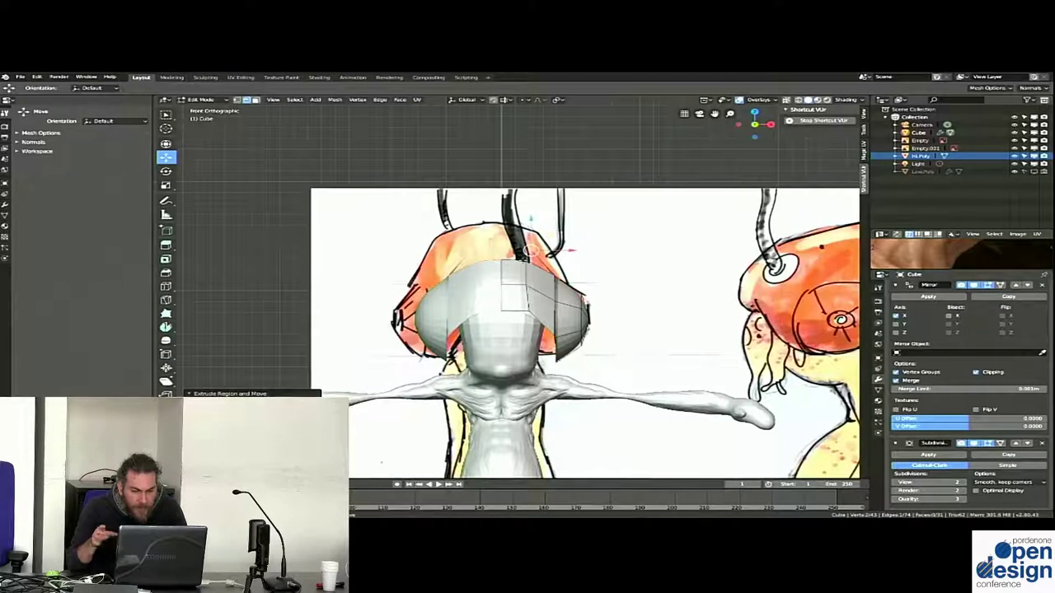
key(g)
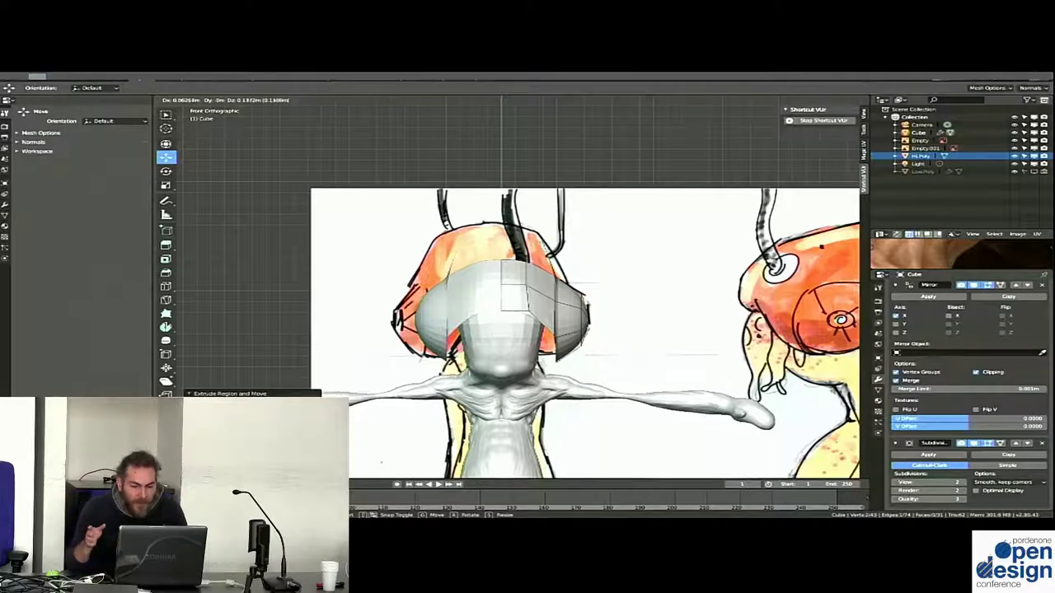
click(542, 243)
Adjust the head vertices, then in Right Ortho move the top faces onto the side sketch's cap
key(g)
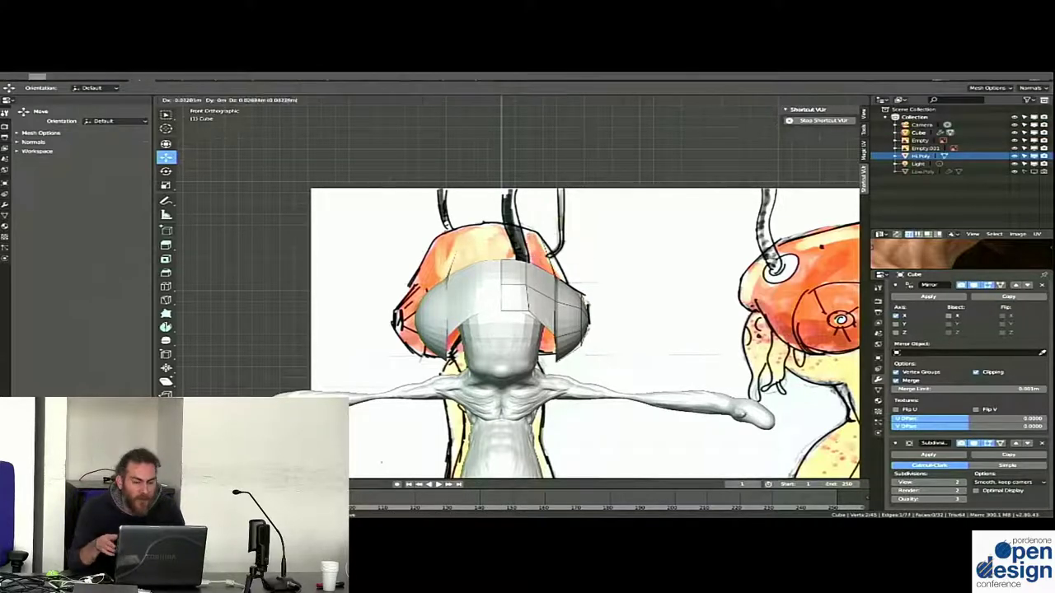
key(Return)
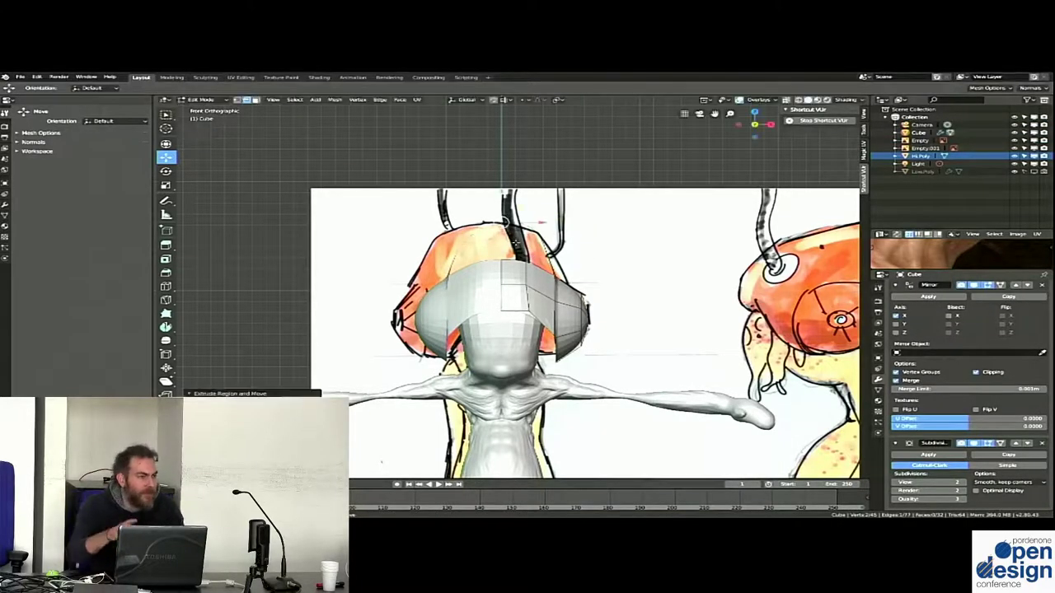
middle_drag(528, 330, 593, 313)
middle_drag(445, 253, 428, 245)
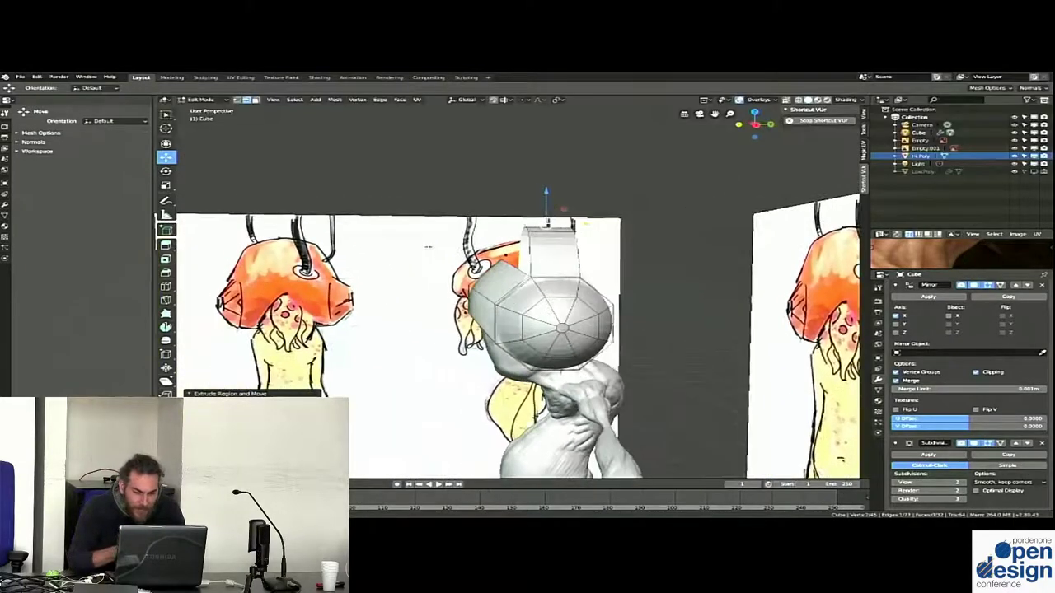
middle_drag(428, 246, 514, 264)
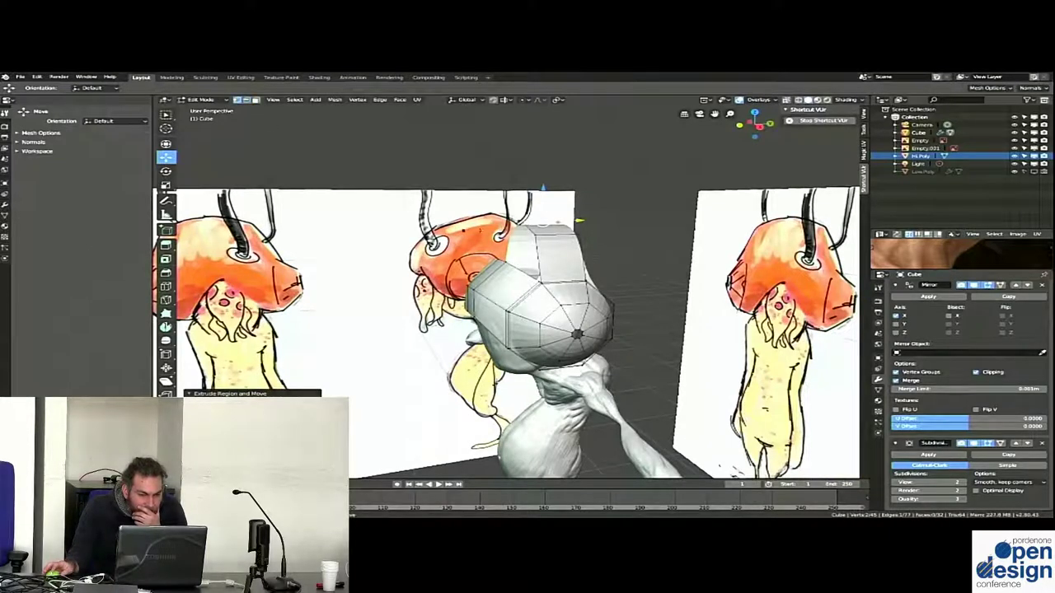
key(KP_3)
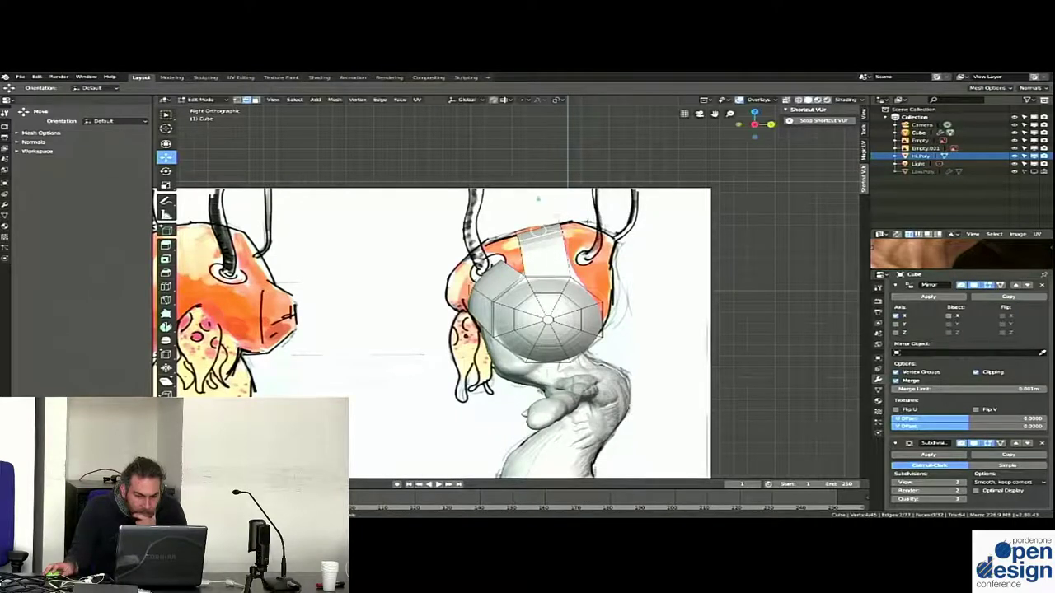
key(g)
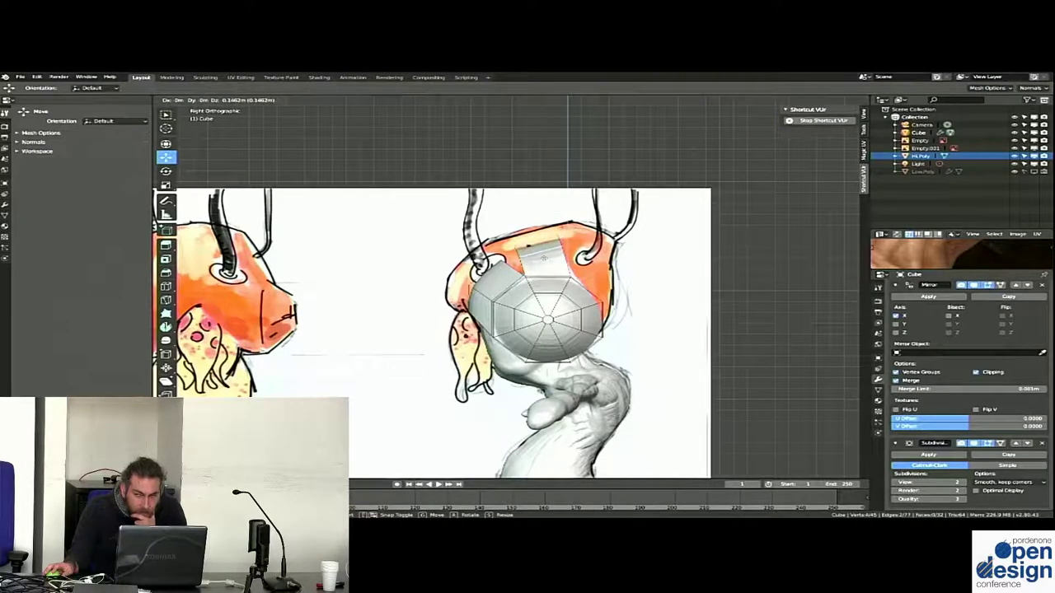
click(544, 257)
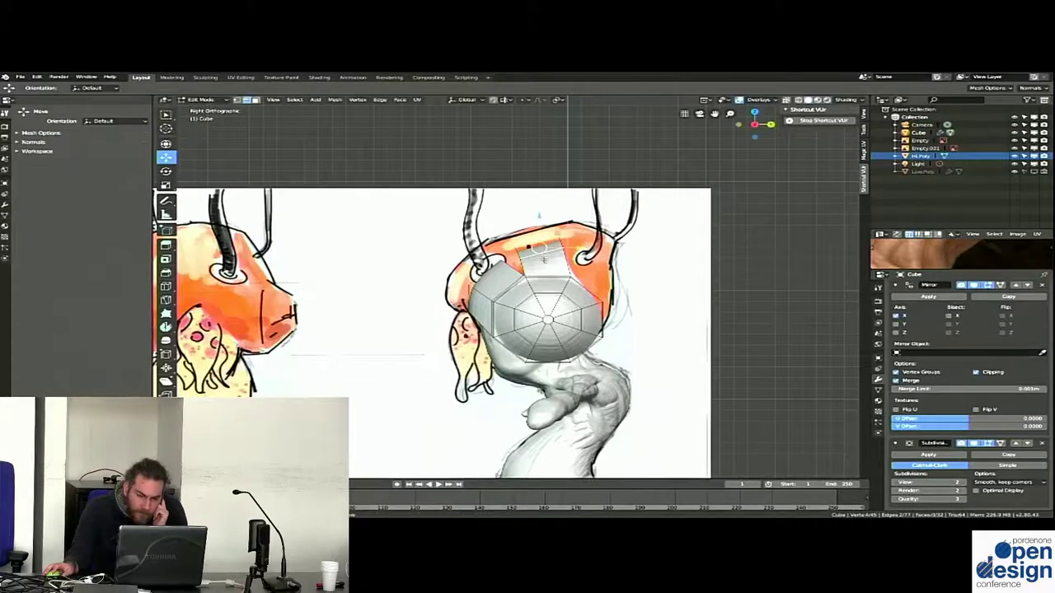
Select the vertices on top of the head and merge them at center
mouse_move(544, 257)
middle_down()
mouse_move(478, 272)
mouse_move(278, 138)
middle_up()
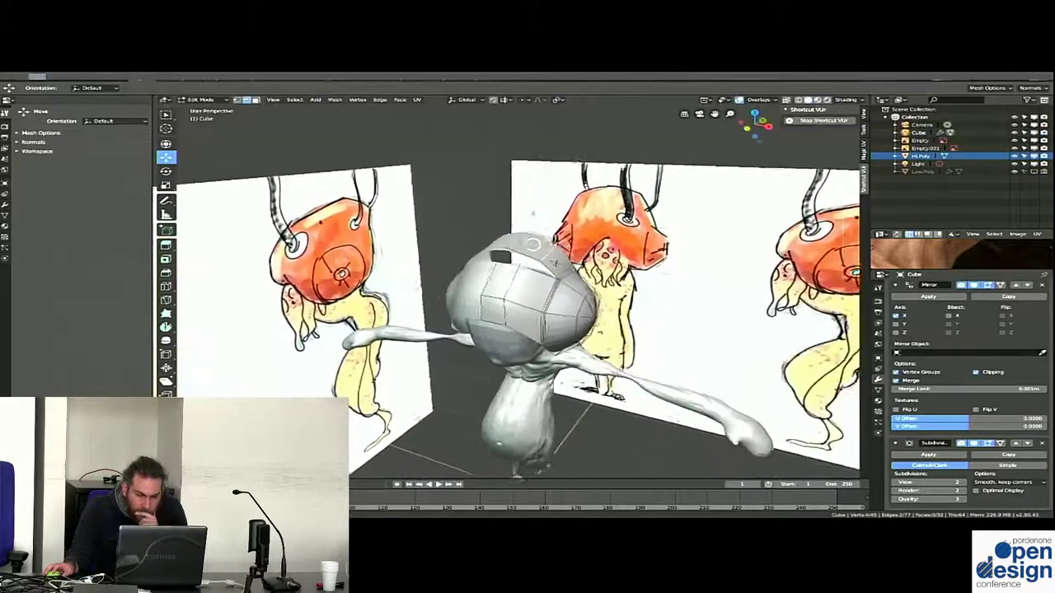
click(487, 238)
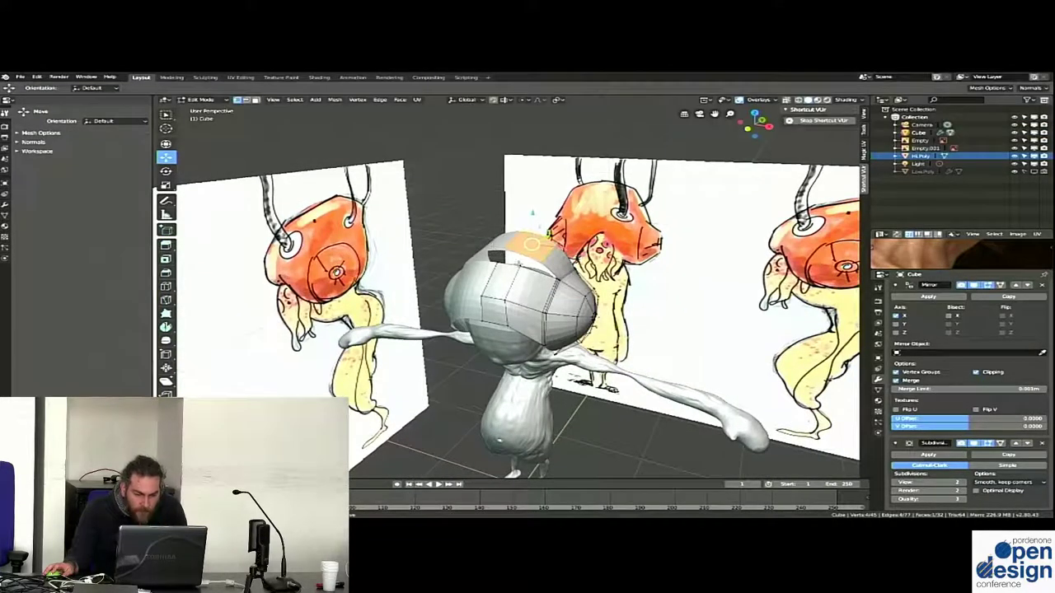
click(525, 234)
shift+click(558, 261)
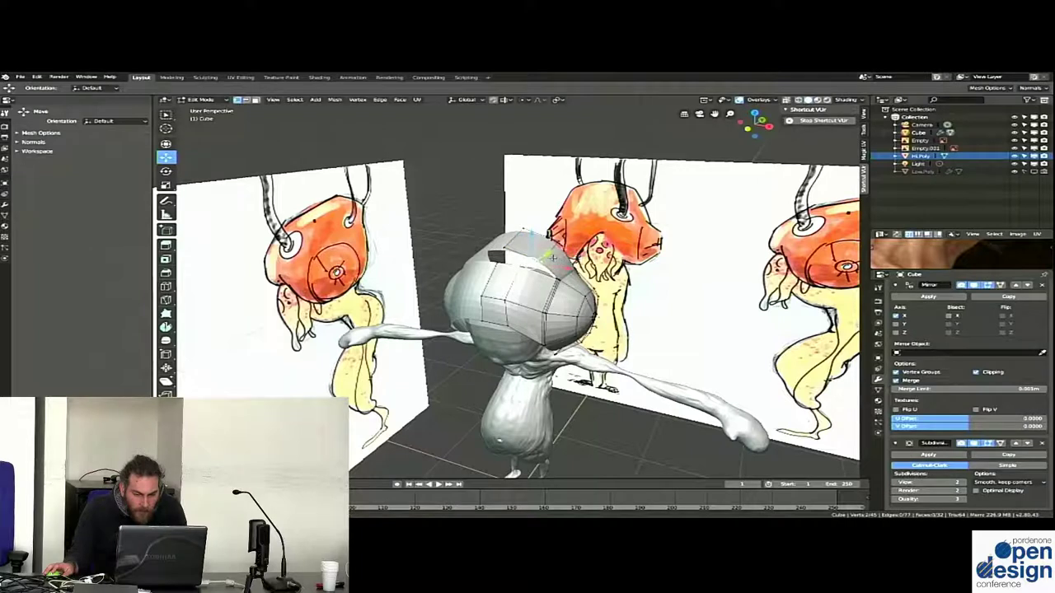
key(m)
click(323, 4)
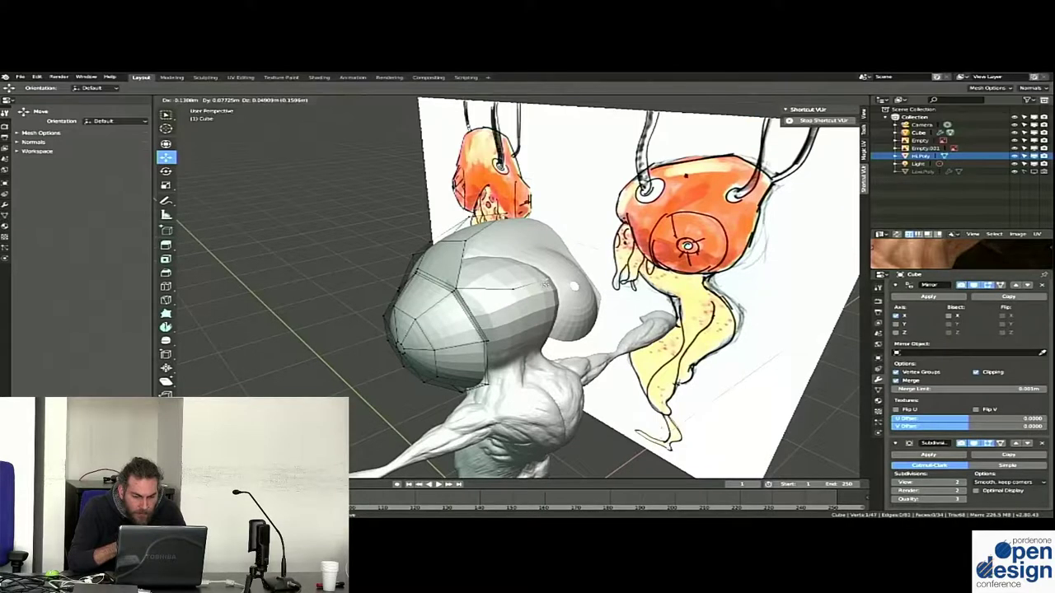
Adjust the head cage vertices, checking from the front, back and top
click(545, 283)
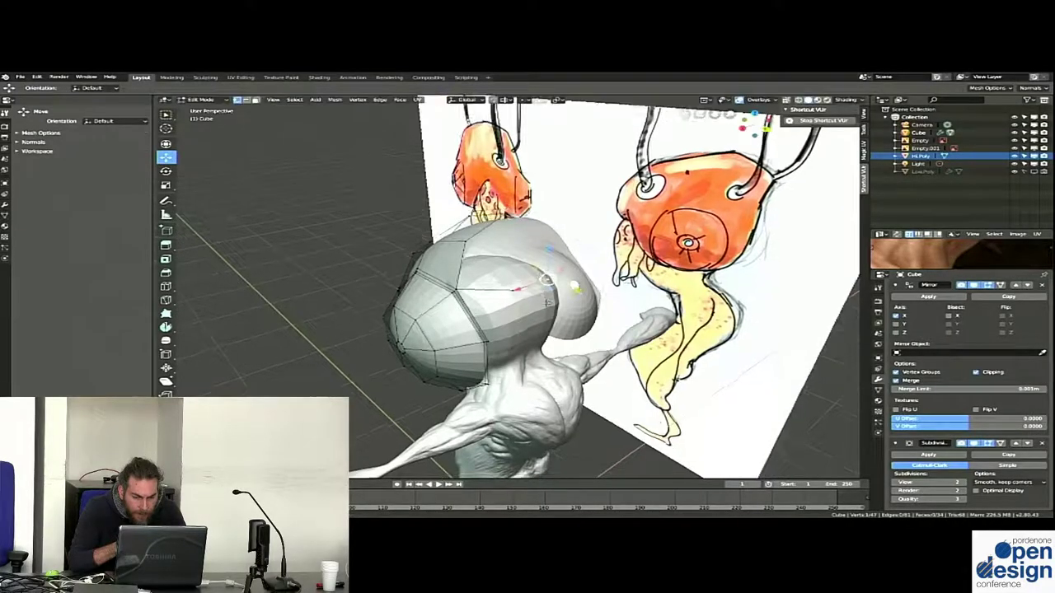
middle_drag(570, 292, 612, 258)
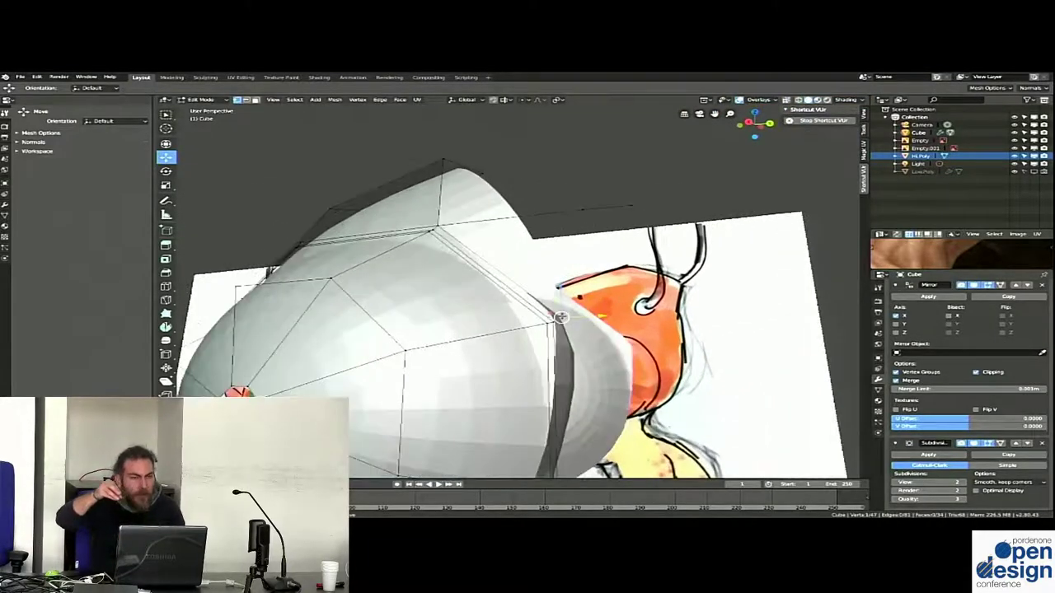
middle_drag(592, 316, 511, 330)
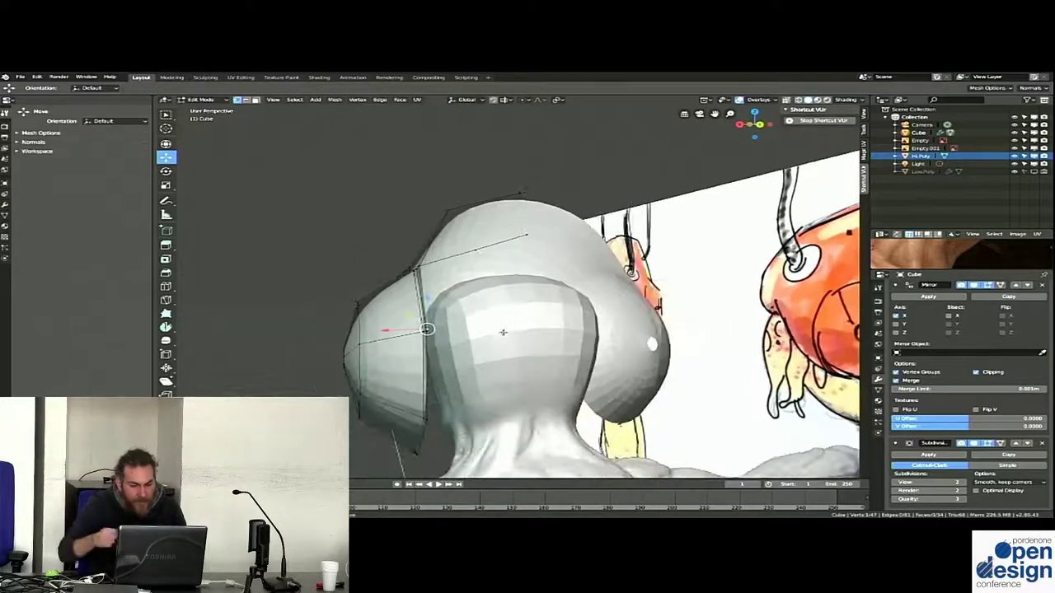
key(g)
click(564, 324)
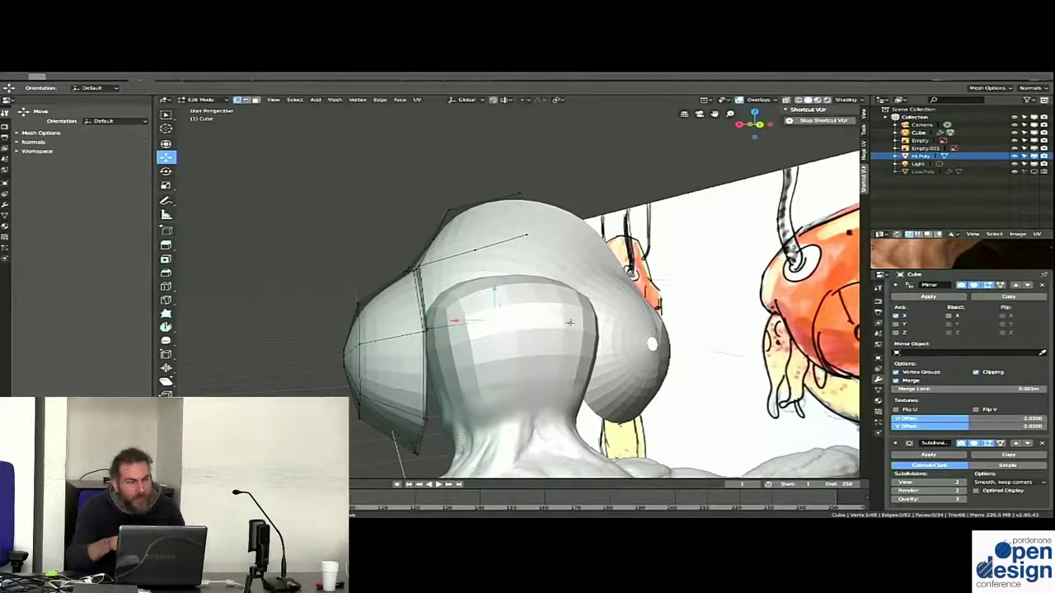
mouse_move(565, 324)
middle_down()
mouse_move(629, 330)
mouse_move(610, 319)
middle_up()
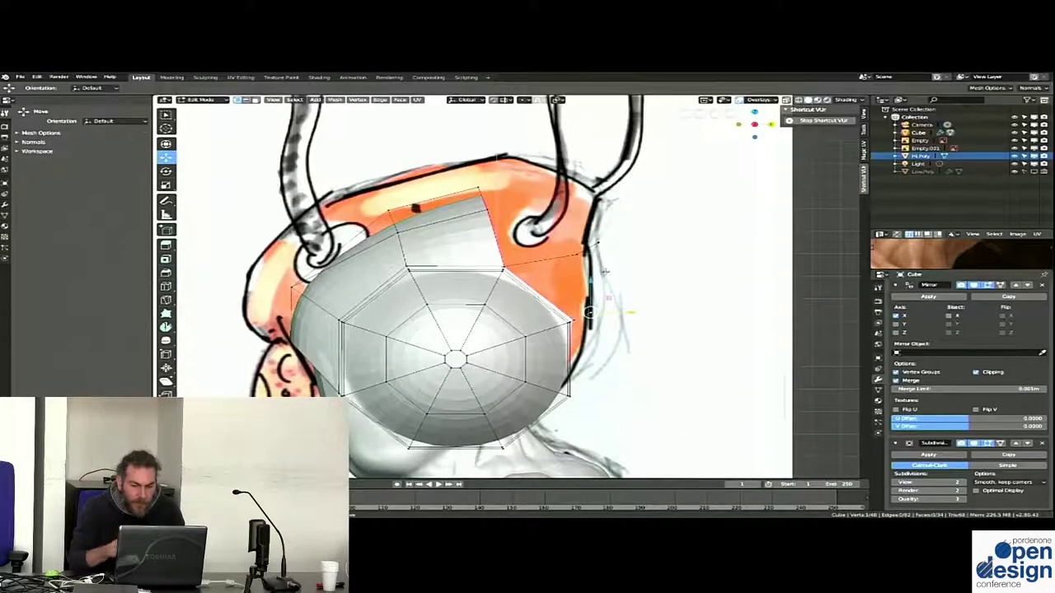
mouse_move(599, 269)
middle_down()
mouse_move(563, 292)
mouse_move(515, 258)
mouse_move(534, 278)
middle_up()
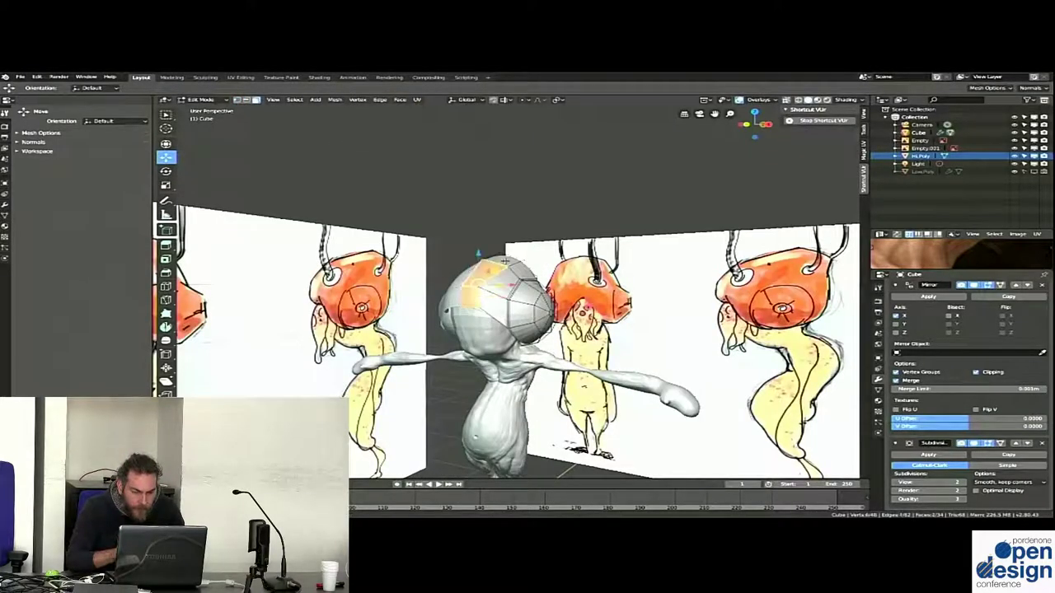
Extrude the top faces of the head cage upward along their normal and check the smoothed result
key(e)
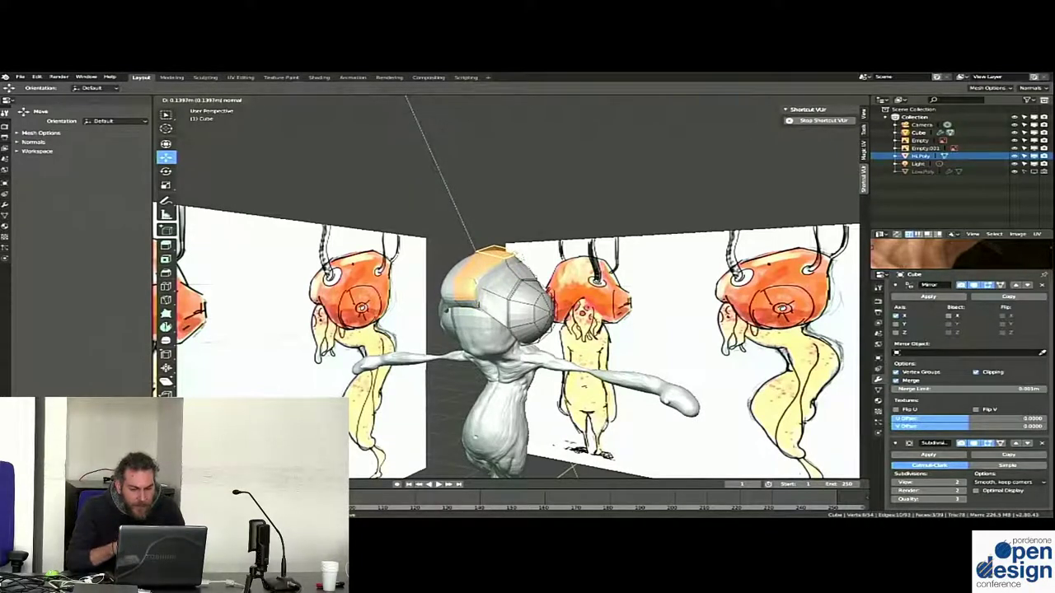
click(405, 97)
middle_drag(405, 97, 461, 107)
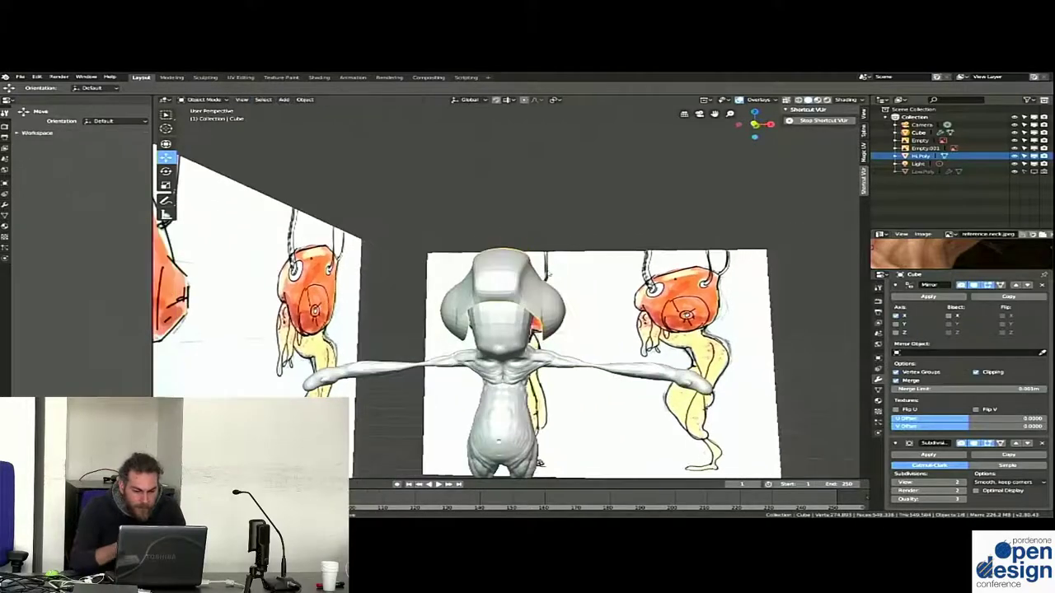
mouse_move(577, 272)
middle_down()
mouse_move(648, 278)
mouse_move(421, 283)
middle_up()
key(Tab)
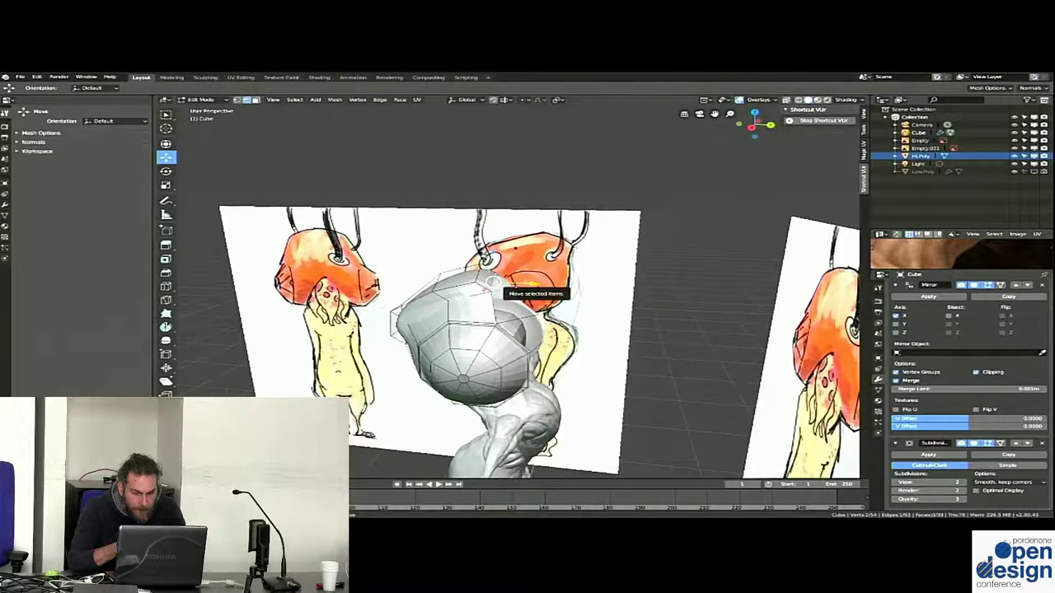
In the right side view, move the head vertices and extrude the faces near the eye
key(KP_3)
mouse_move(495, 280)
mouse_down()
mouse_move(553, 290)
mouse_move(544, 297)
mouse_up()
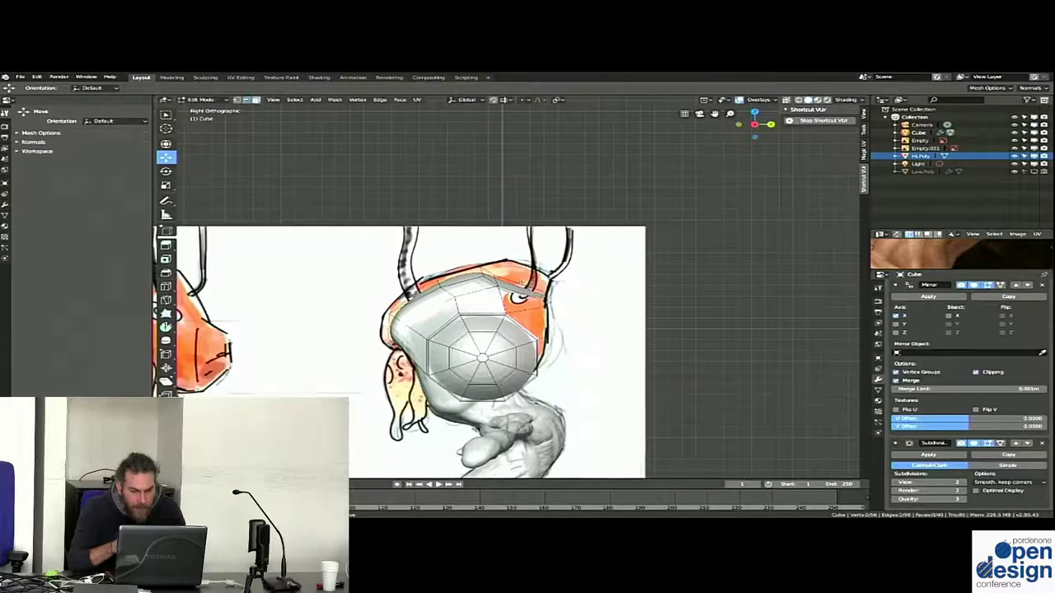
key(e)
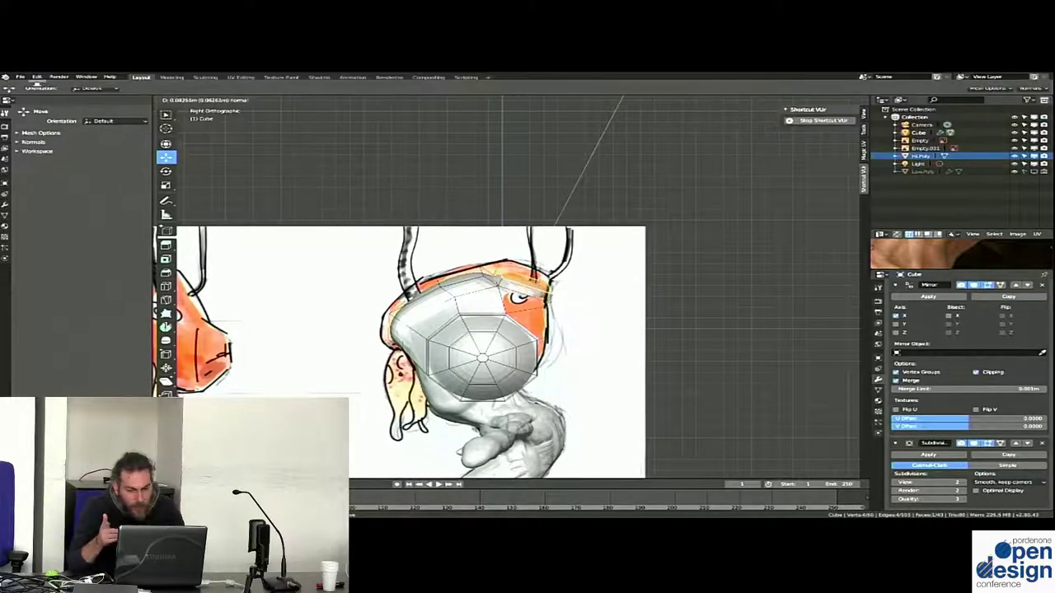
click(624, 97)
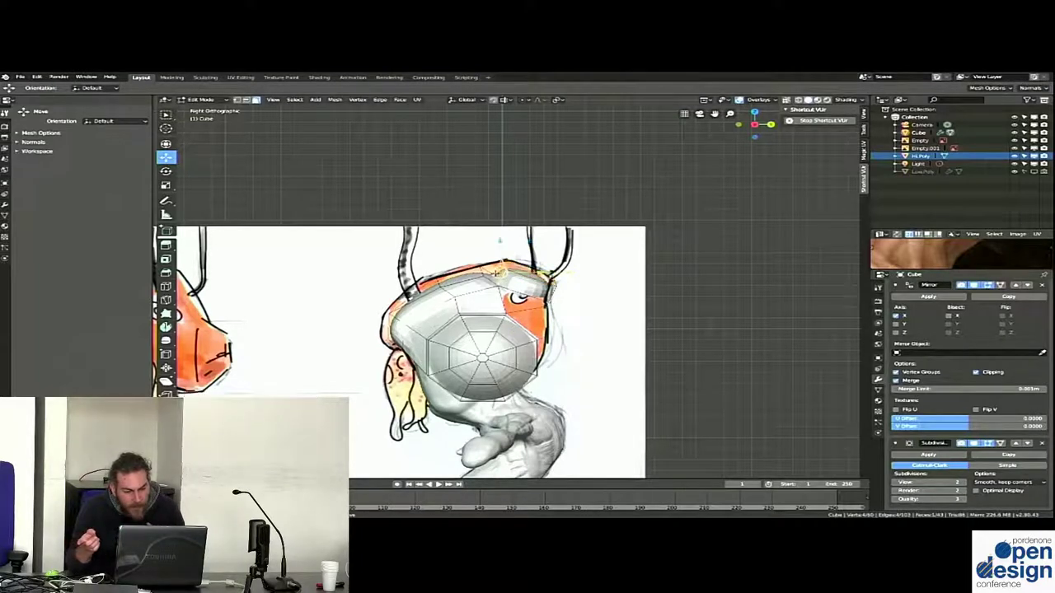
Delete the unwanted faces and the top vertices of the head cage
key(x)
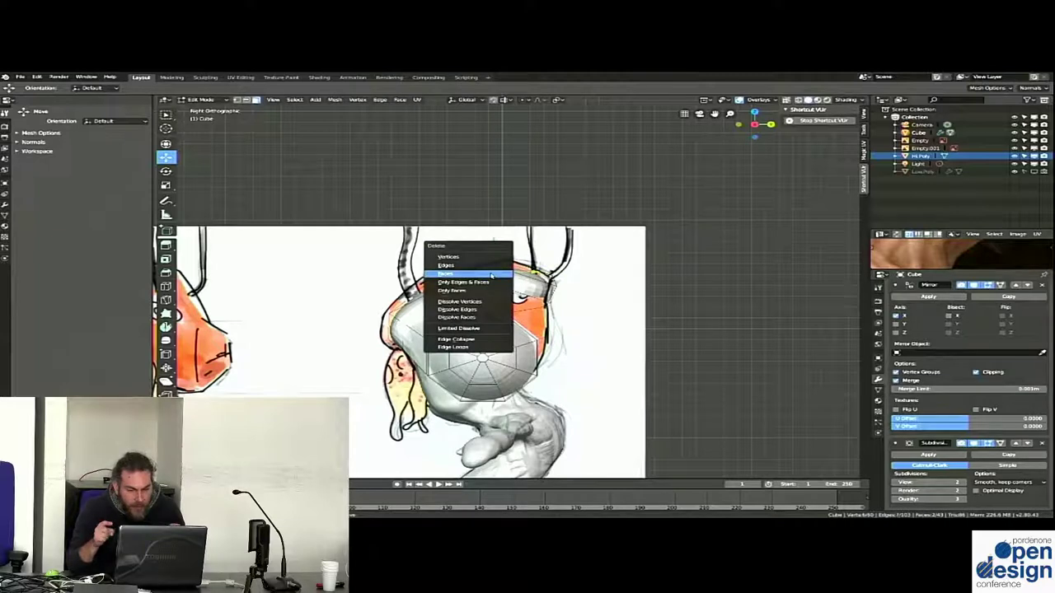
click(492, 274)
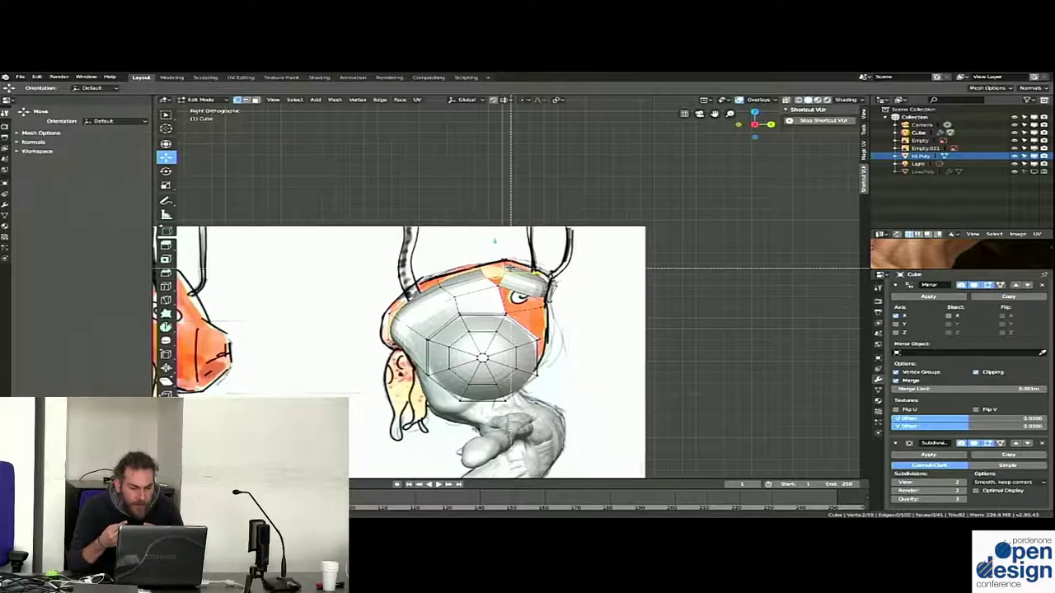
key(x)
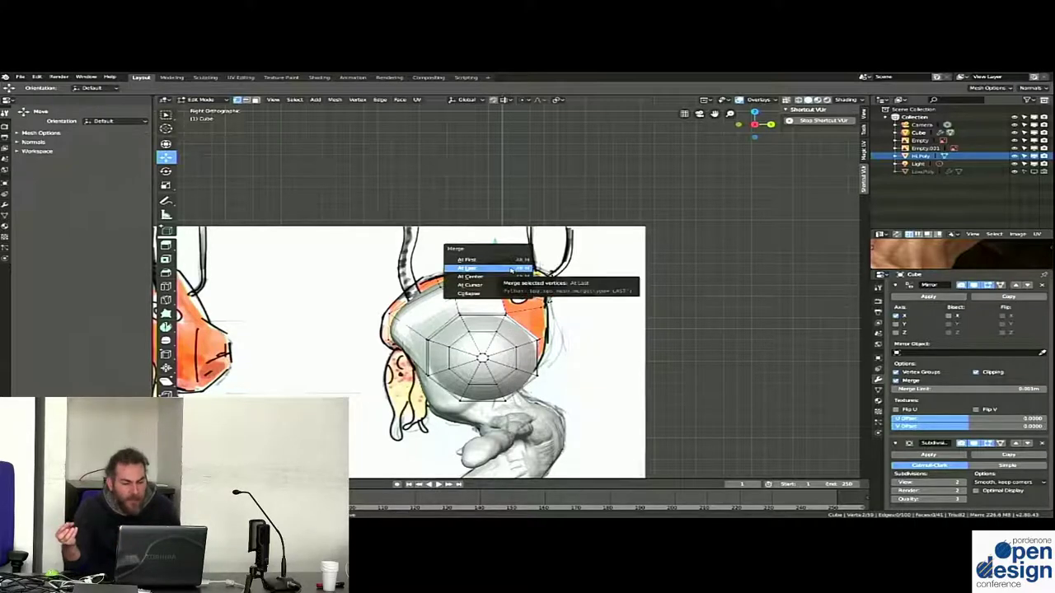
click(494, 275)
middle_drag(494, 272, 499, 260)
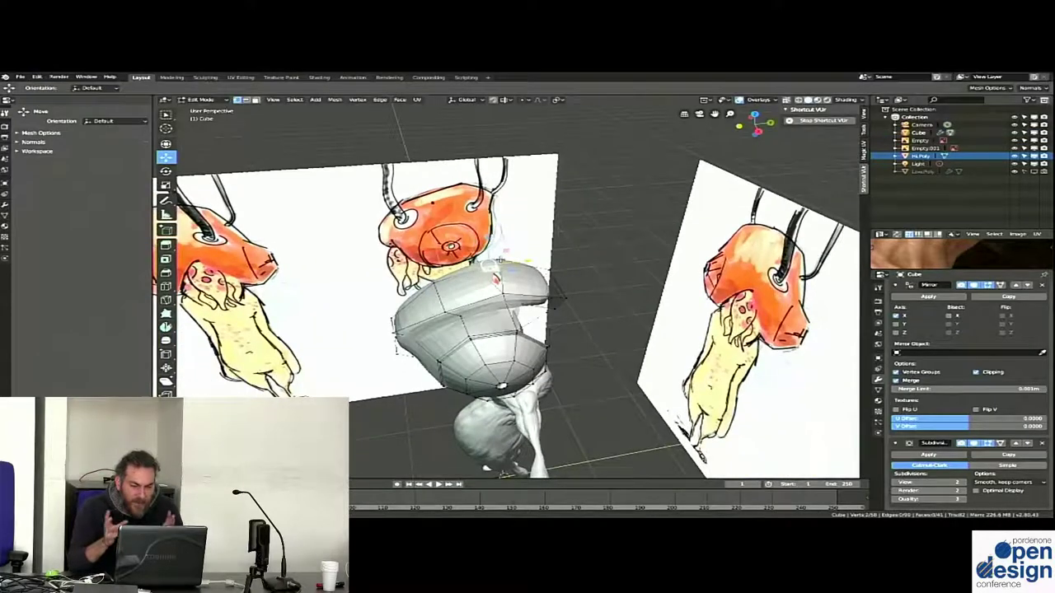
Merge the selected vertices at their center
key(alt+m)
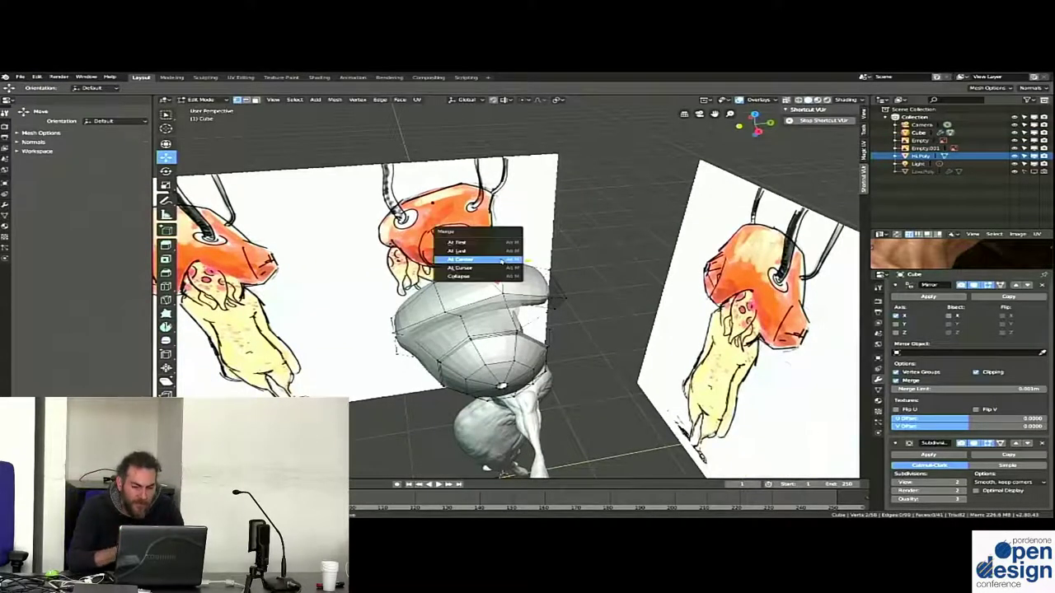
click(501, 260)
key(KP_1)
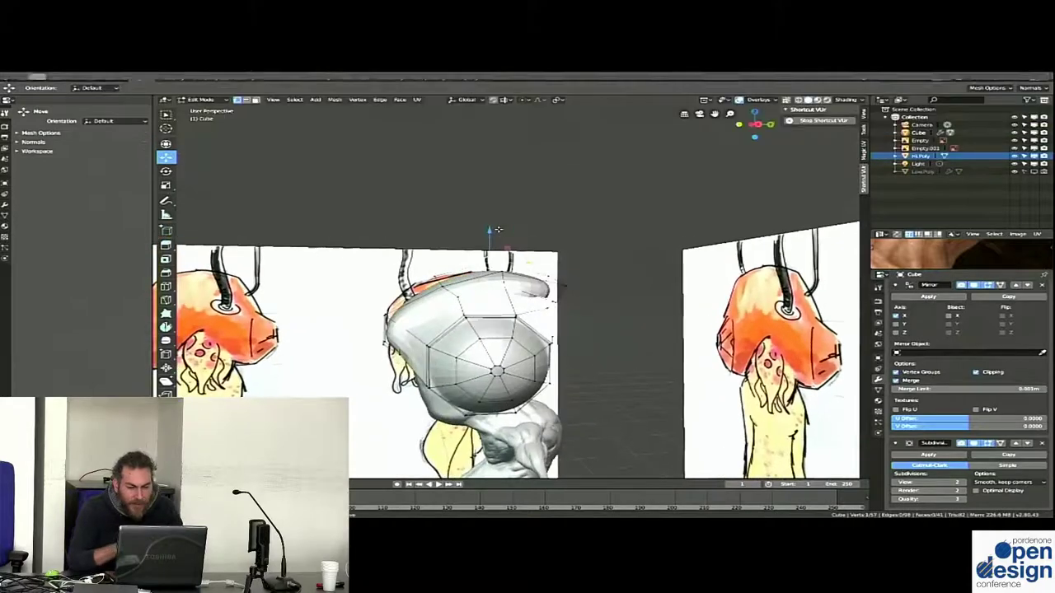
In side orthographic view, nudge the selected head vertices in five moves onto the cap outline
key(KP_3)
key(KP_1)
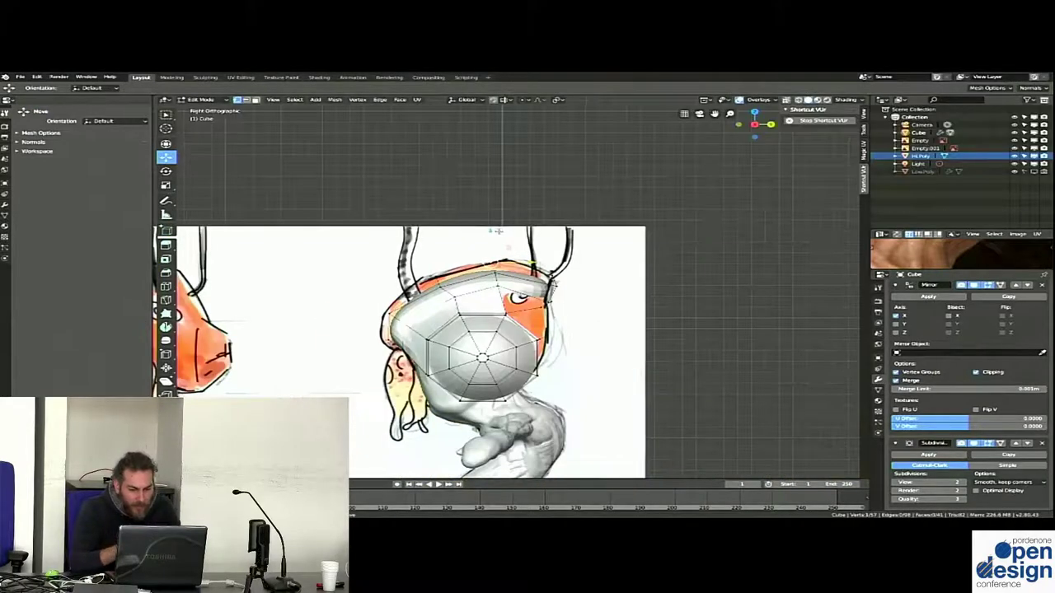
key(g)
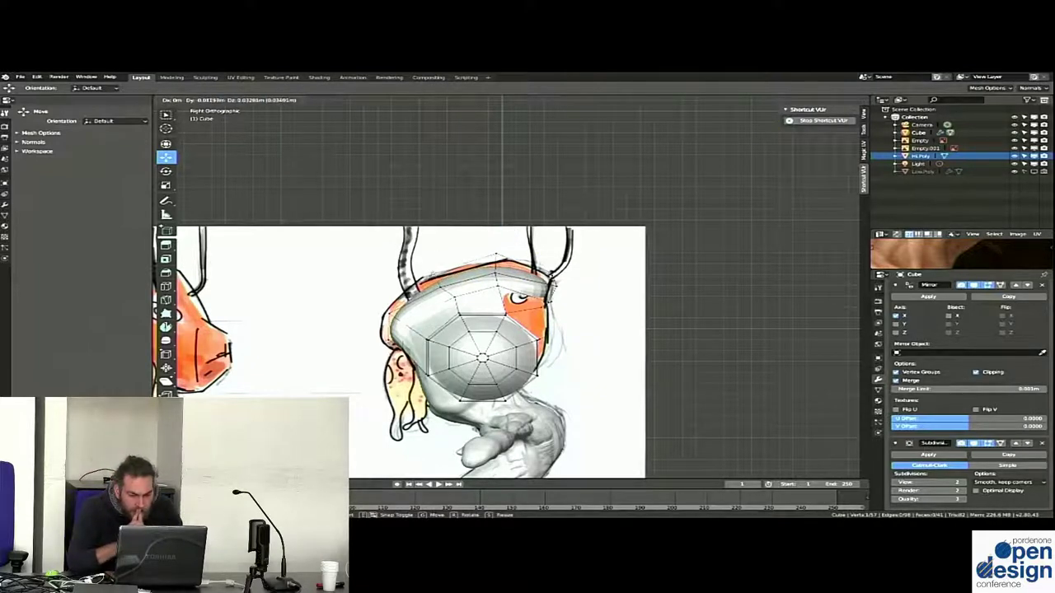
key(Return)
key(g)
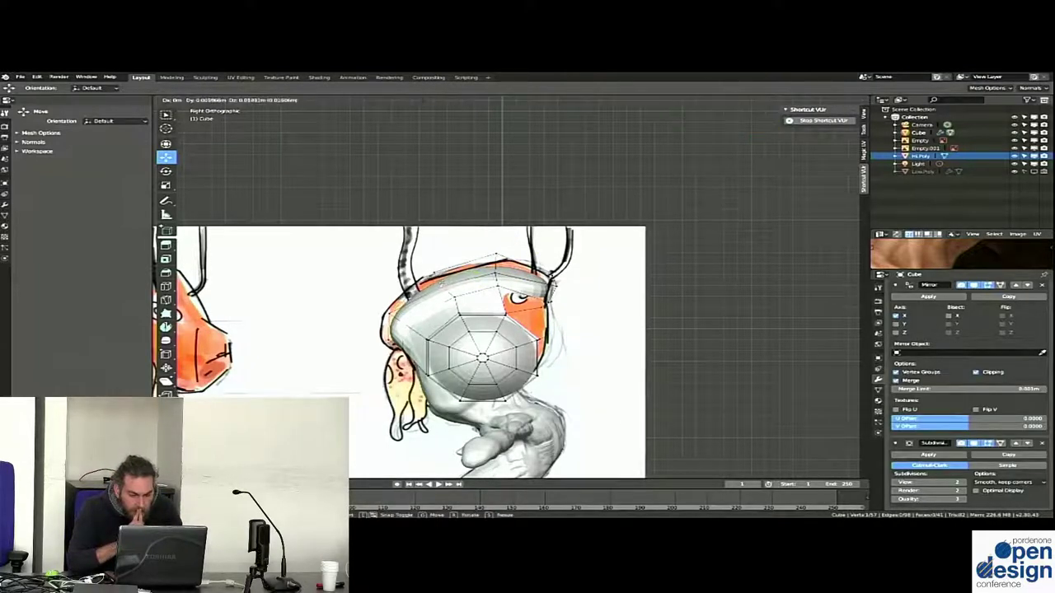
key(Return)
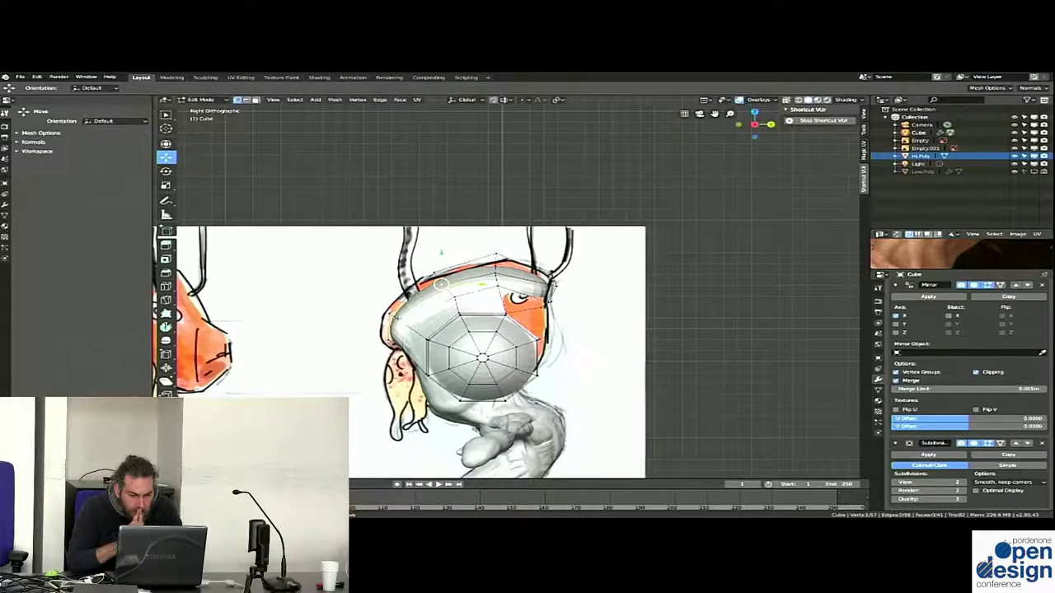
key(g)
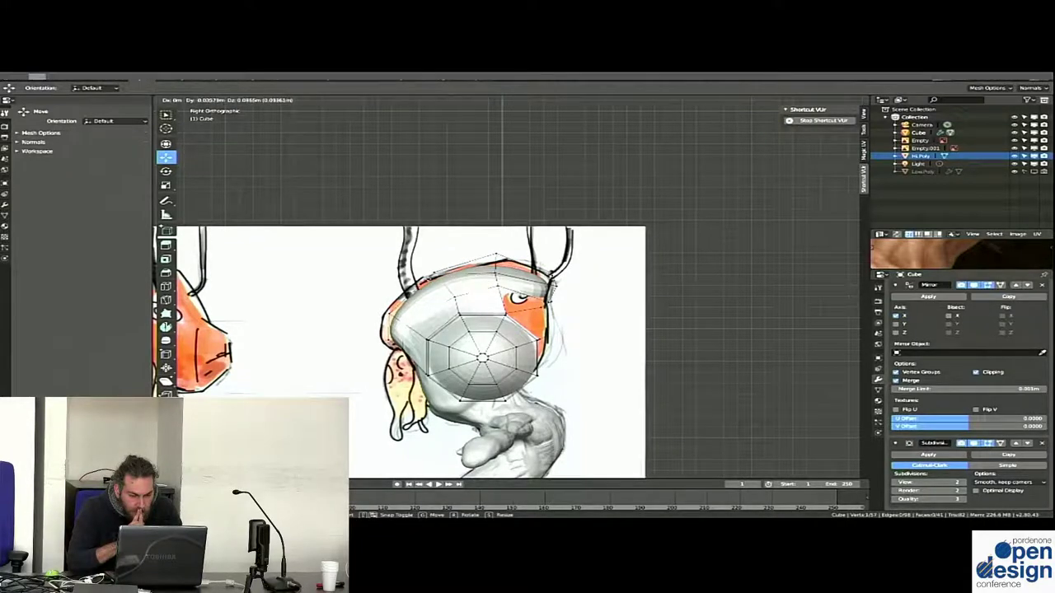
key(Return)
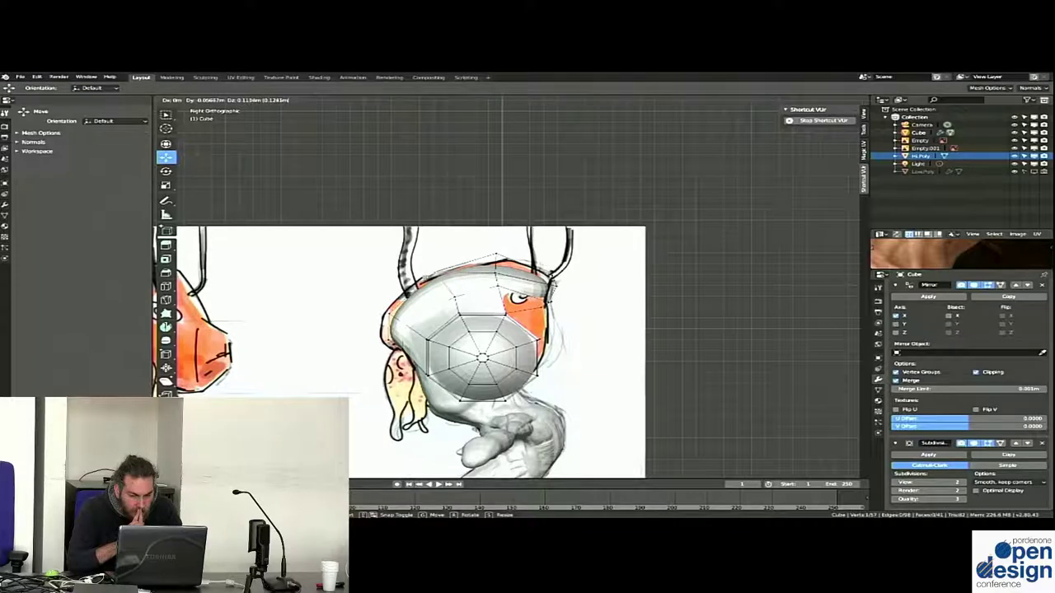
key(g)
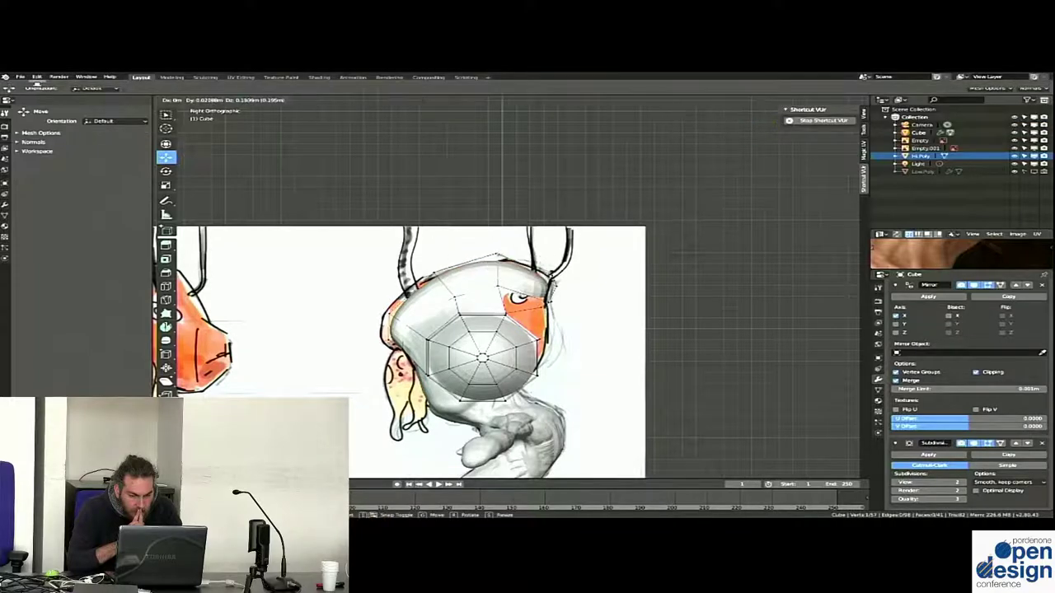
key(Return)
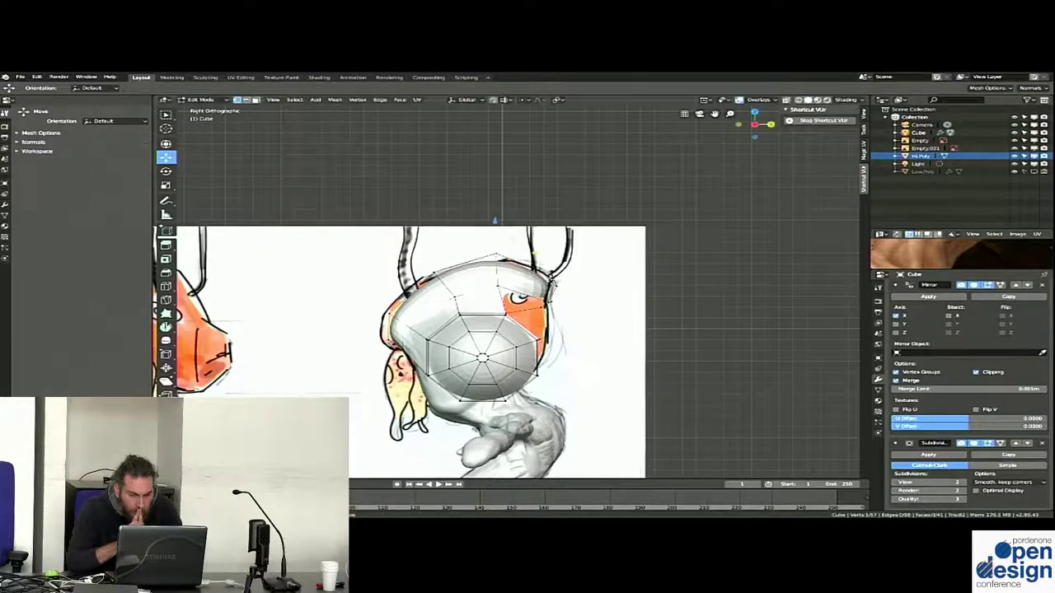
key(g)
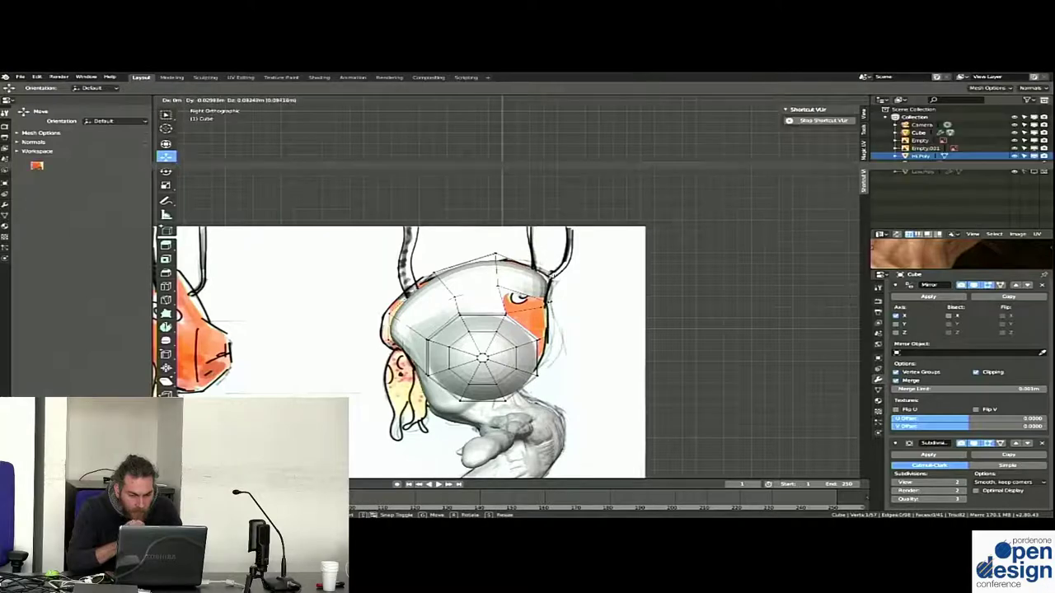
key(Return)
mouse_move(428, 347)
middle_down()
mouse_move(501, 301)
mouse_move(487, 284)
mouse_move(489, 294)
mouse_move(545, 302)
middle_up()
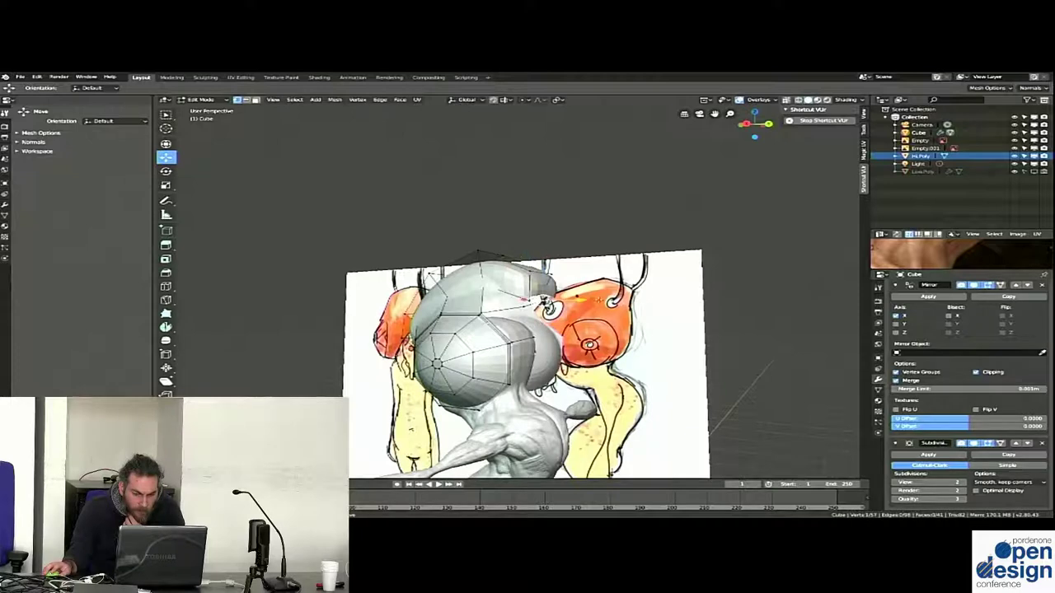
Delete the selected head faces and raise a top vertex straight up along Z
key(x)
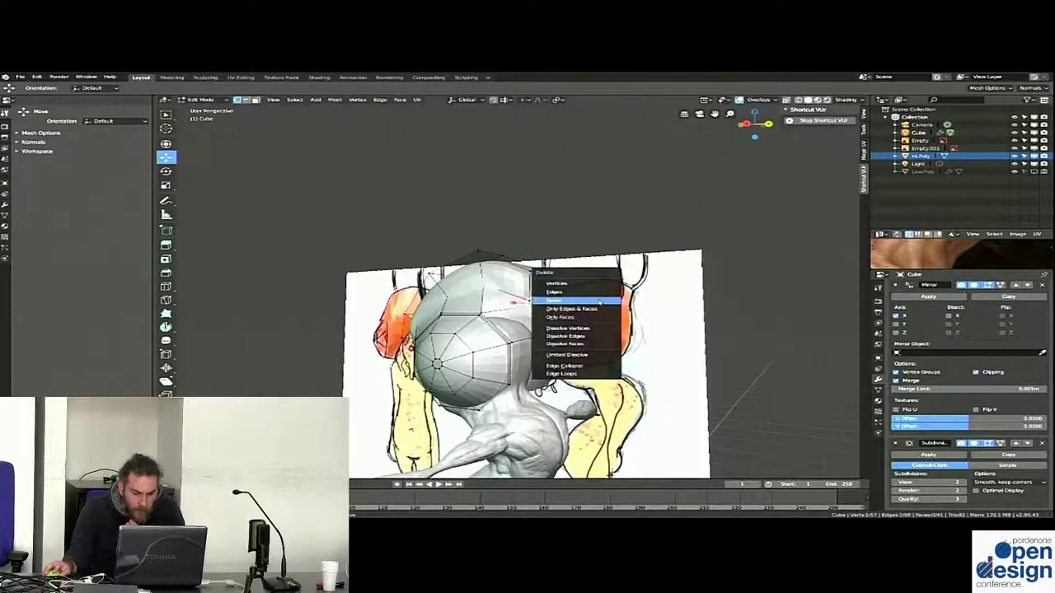
click(599, 303)
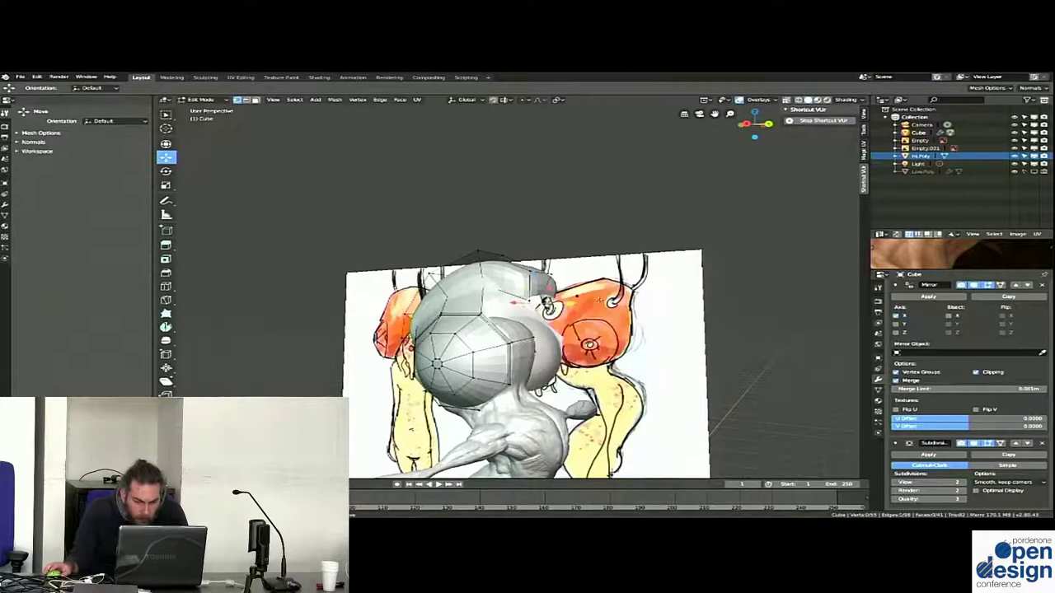
mouse_move(539, 284)
middle_down()
mouse_move(566, 326)
mouse_move(532, 302)
middle_up()
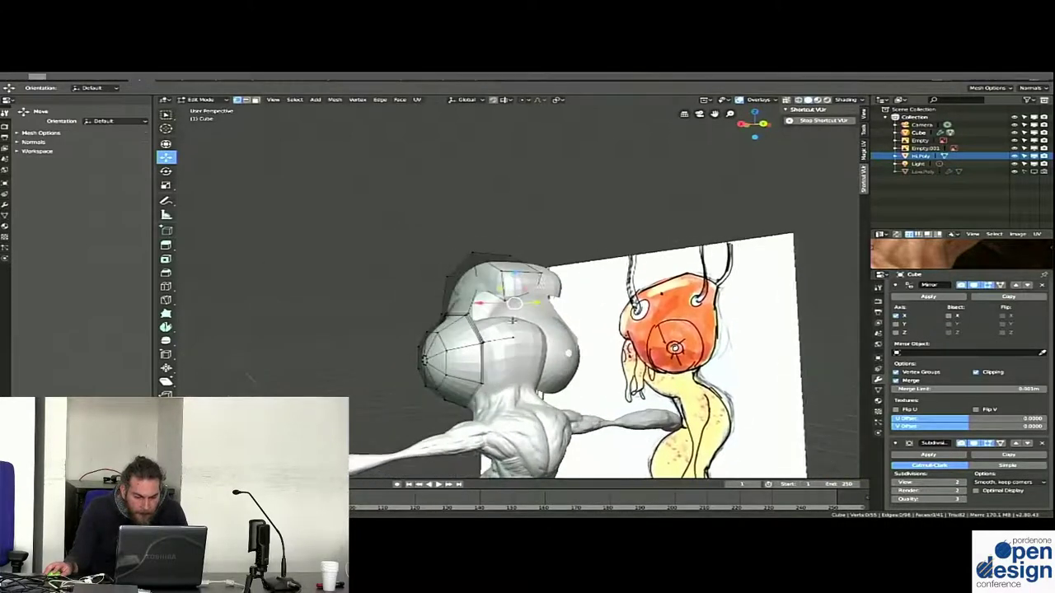
click(537, 290)
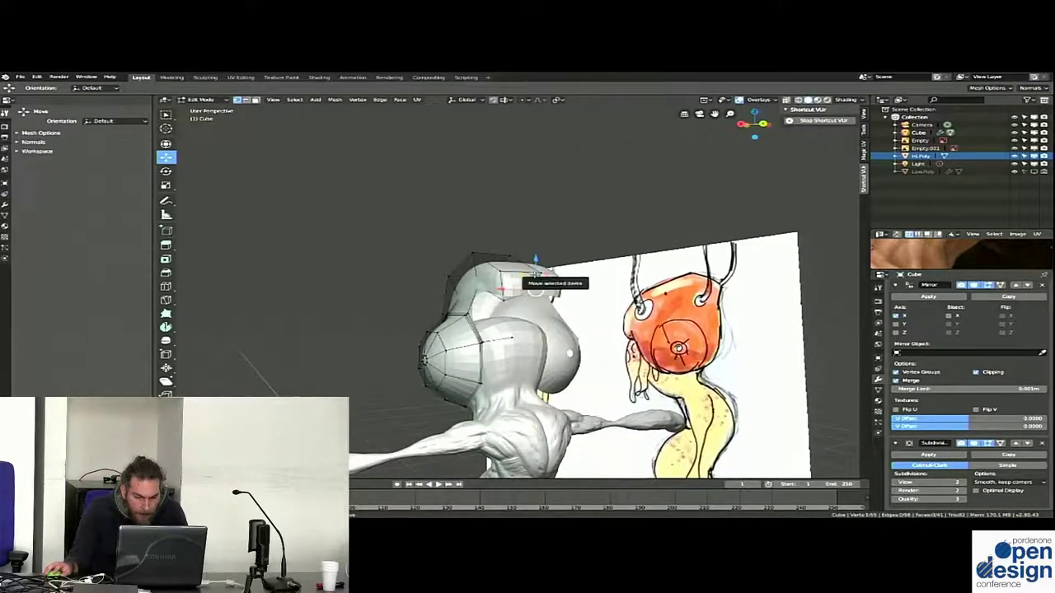
key(g)
key(z)
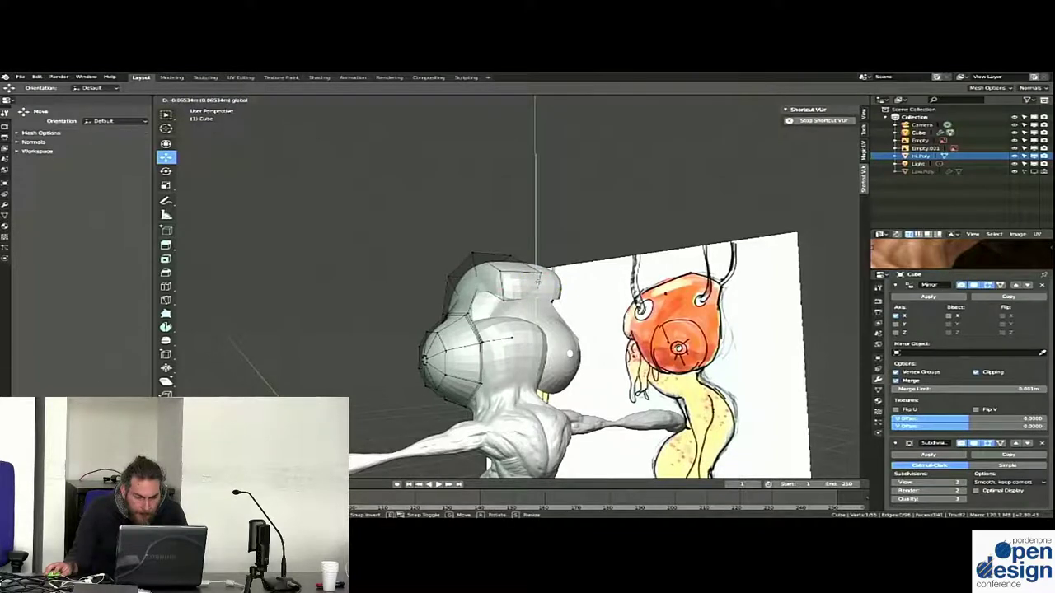
click(537, 280)
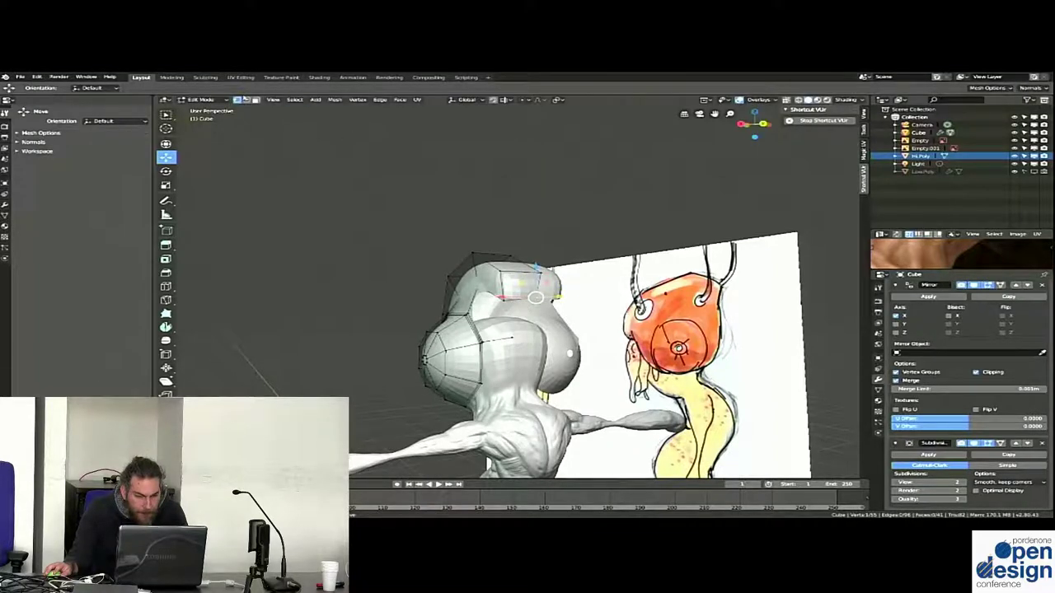
Switch to edge select and extrude the selected region outward in right orthographic view
key(2)
key(KP_1)
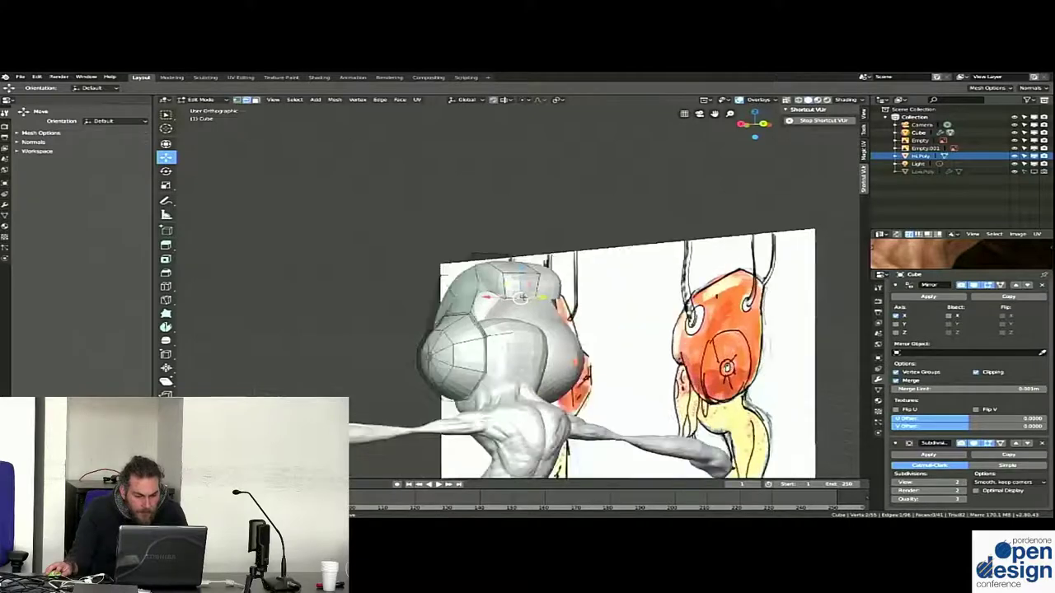
key(KP_3)
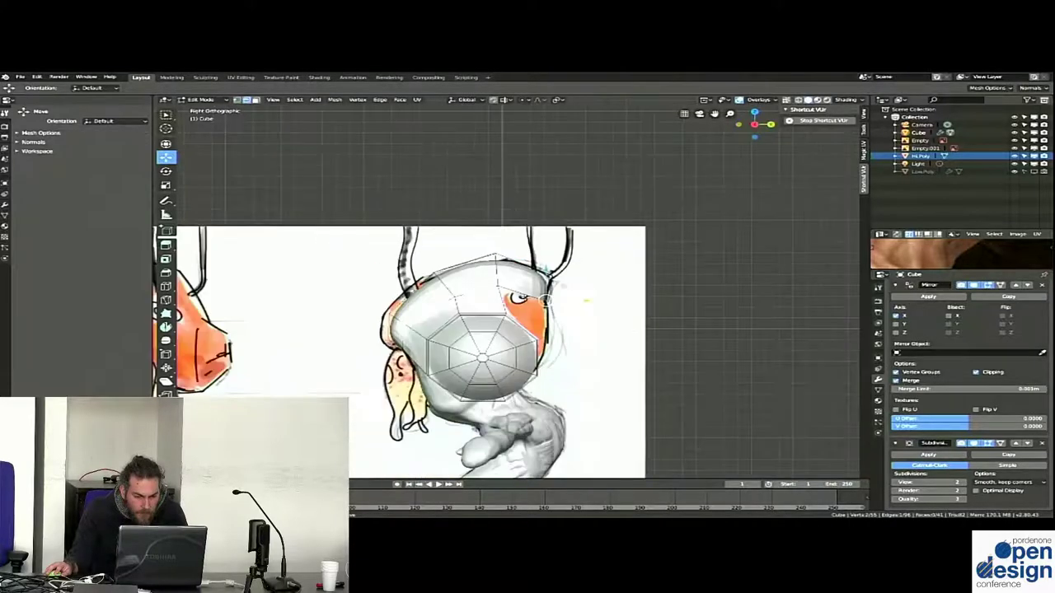
key(g)
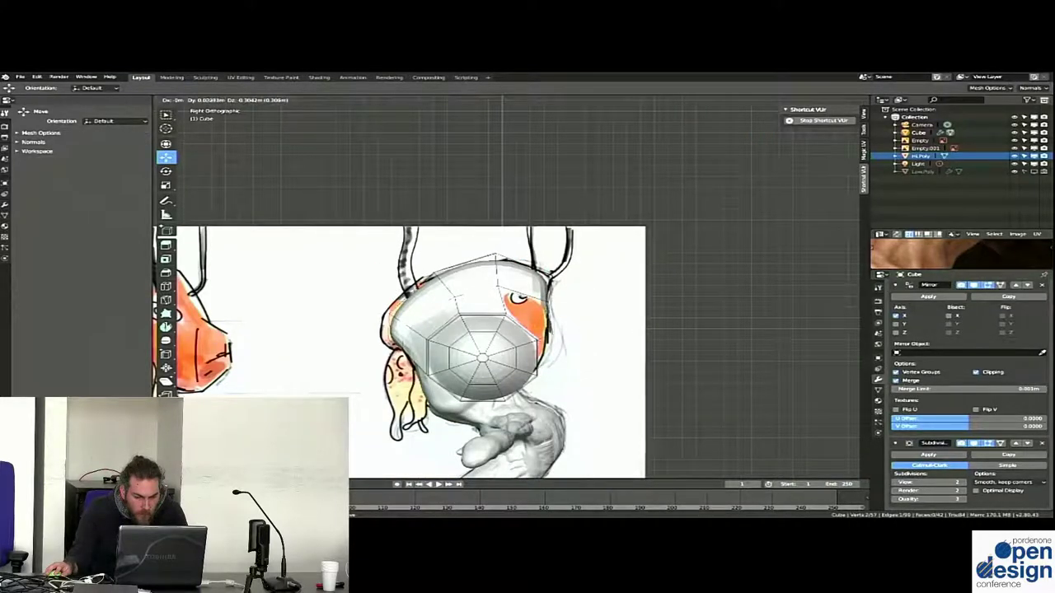
key(Return)
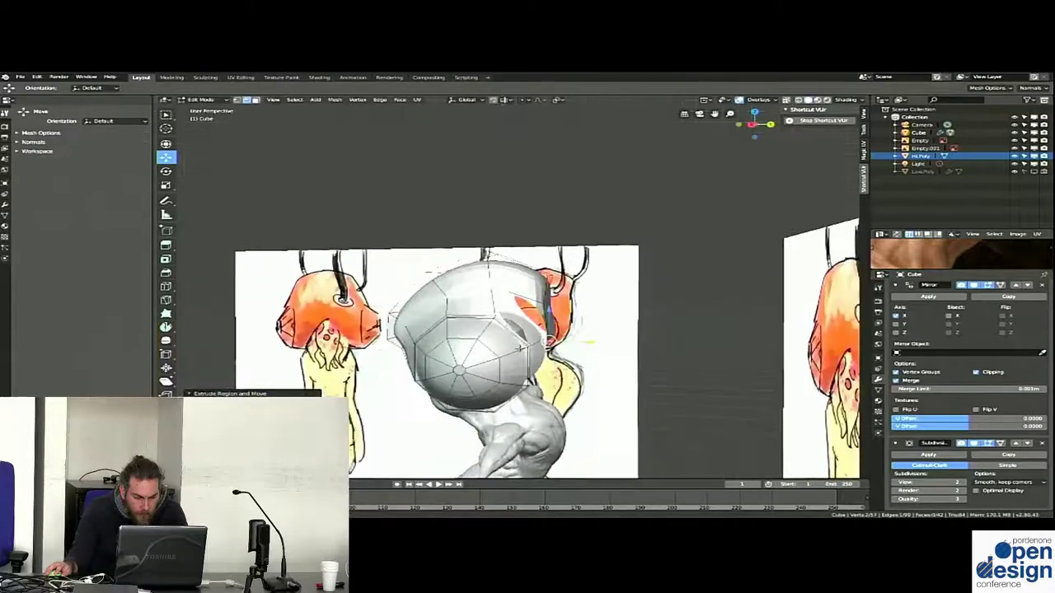
middle_drag(494, 355, 577, 346)
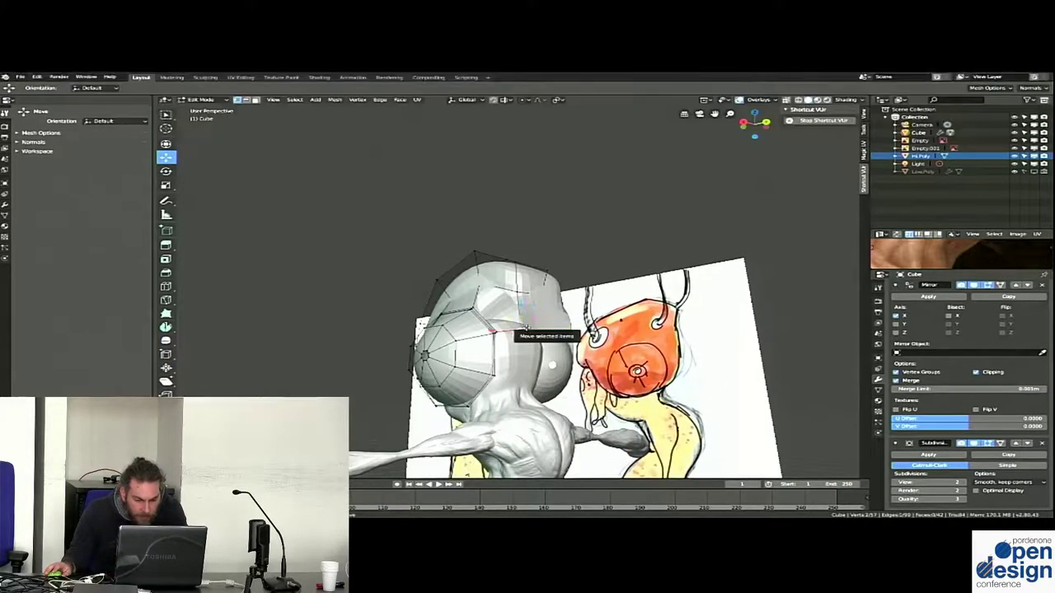
mouse_move(534, 334)
middle_down()
mouse_move(528, 309)
mouse_move(552, 300)
middle_up()
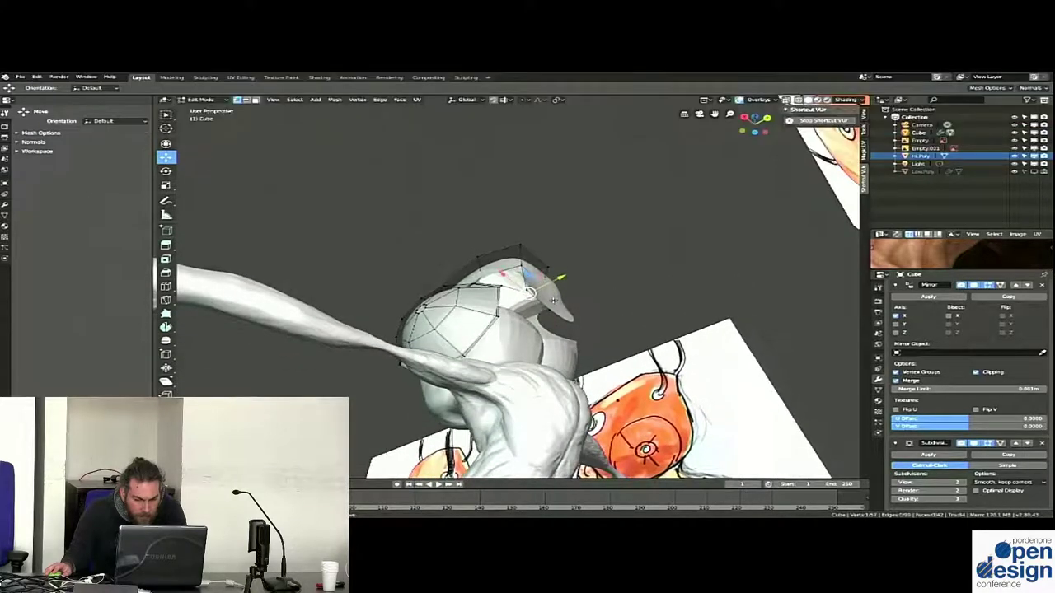
right_click(554, 301)
key(Escape)
mouse_move(554, 301)
middle_down()
mouse_move(558, 317)
mouse_move(522, 320)
mouse_move(502, 335)
mouse_move(510, 338)
middle_up()
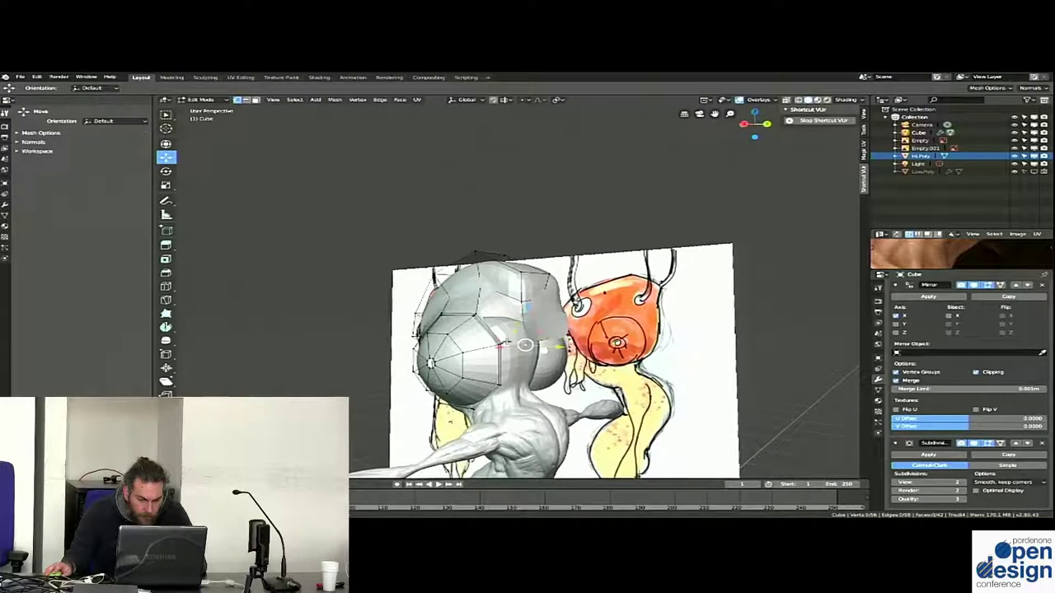
Merge the selected head vertices at their centre
key(m)
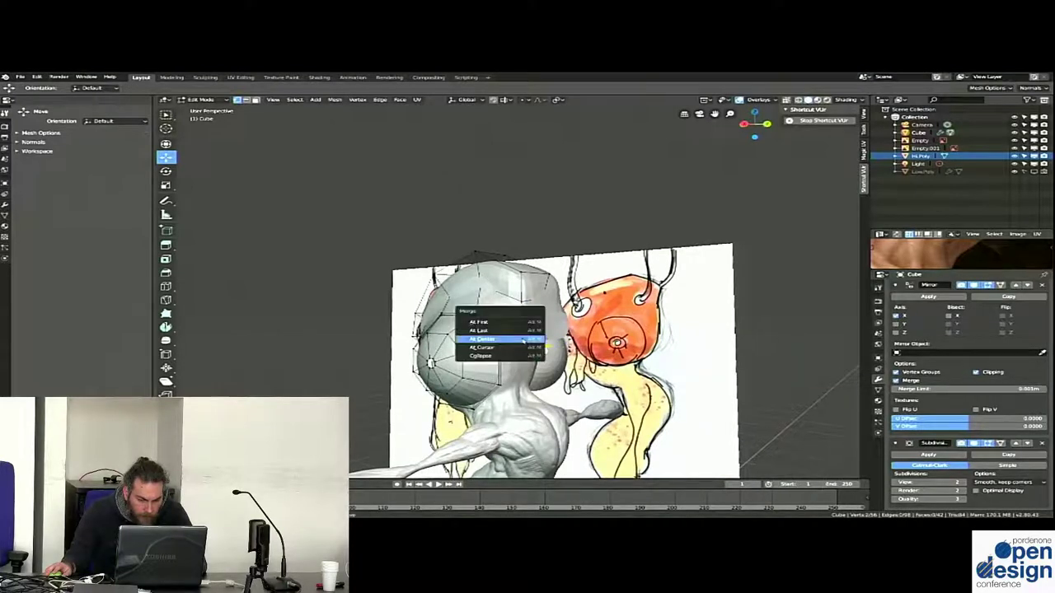
click(523, 339)
middle_drag(524, 340, 528, 329)
scroll(527, 329, up, 1)
scroll(497, 313, up, 1)
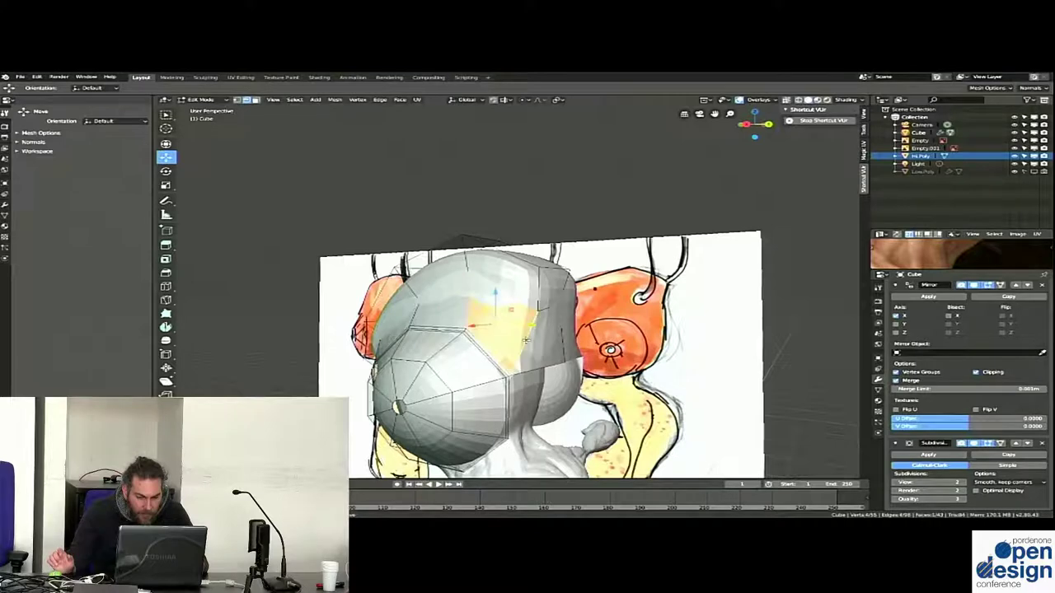
Preview the smoothed head in Object Mode, then return to Edit Mode in right side view
key(Tab)
mouse_move(525, 340)
middle_down()
mouse_move(558, 328)
mouse_move(506, 329)
middle_up()
key(KP_3)
key(Tab)
scroll(506, 333, up, 2)
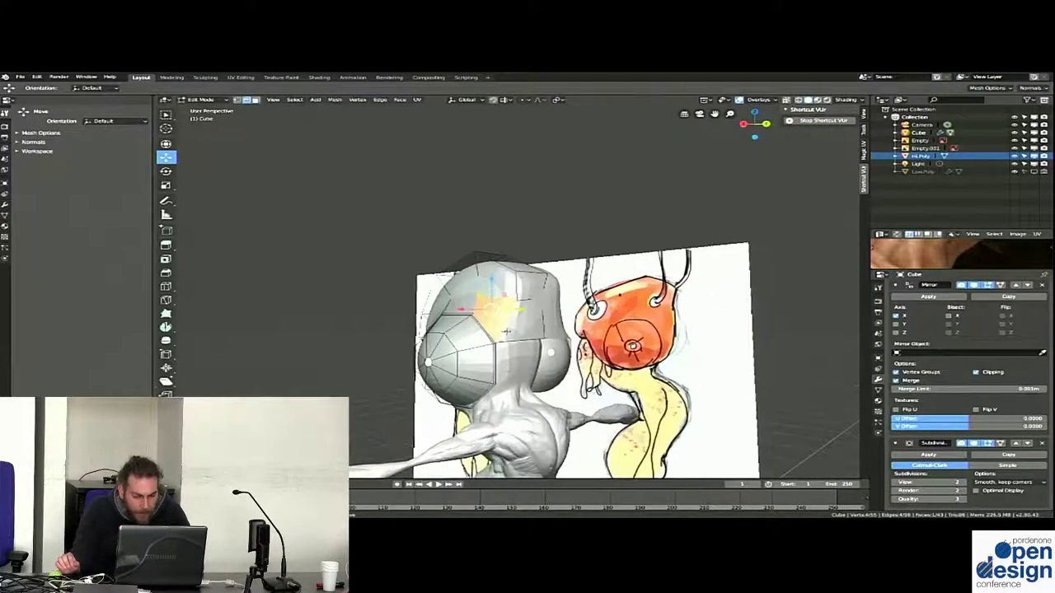
scroll(504, 346, up, 2)
scroll(503, 360, up, 2)
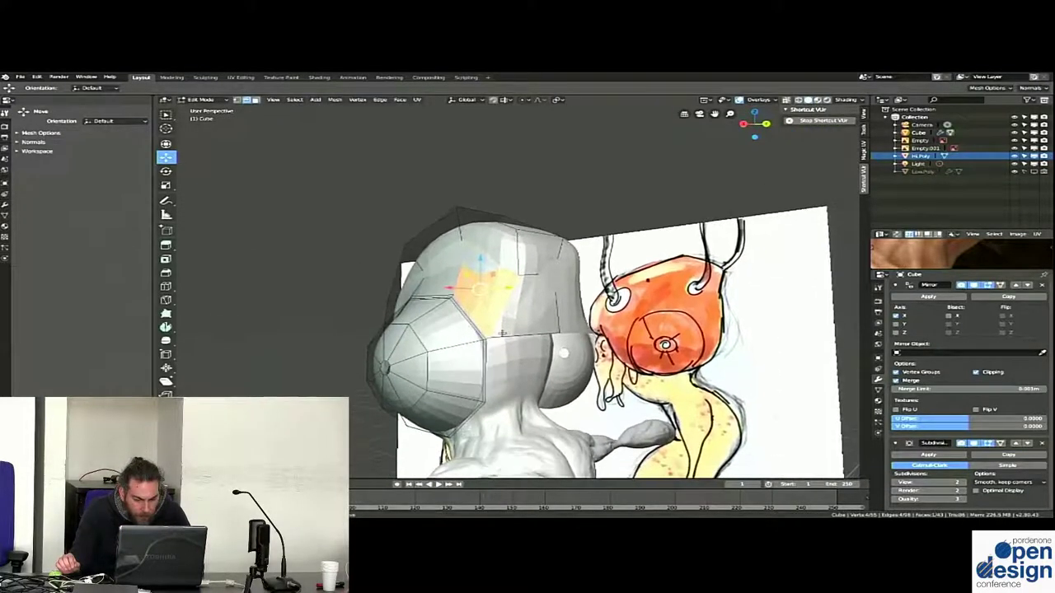
scroll(502, 346, up, 1)
scroll(502, 329, up, 1)
shift+scroll(348, 130, down, 2)
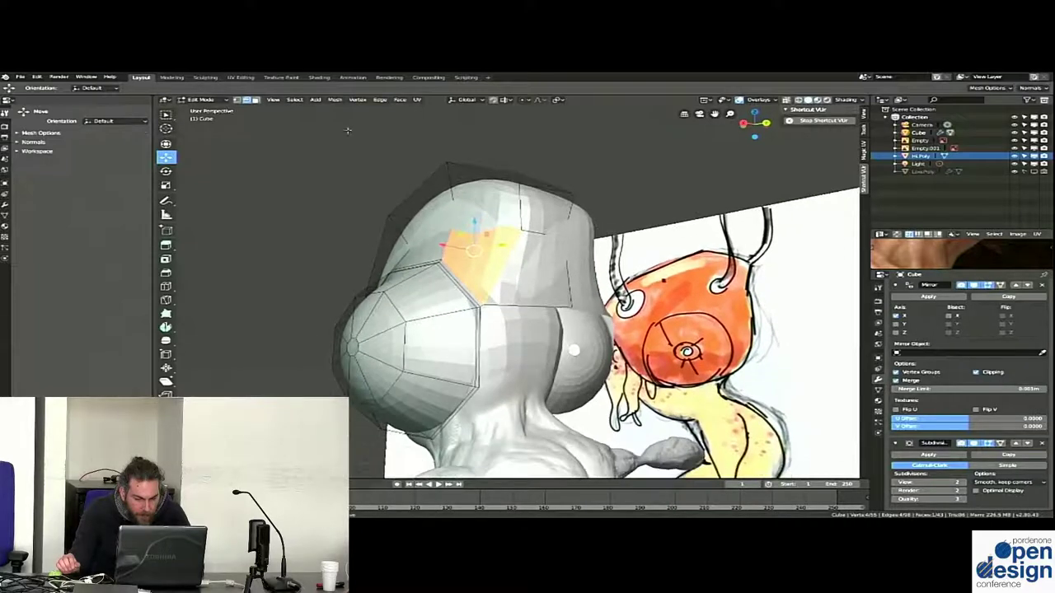
Knife a new vertical cut across the head cage from a top edge
click(544, 306)
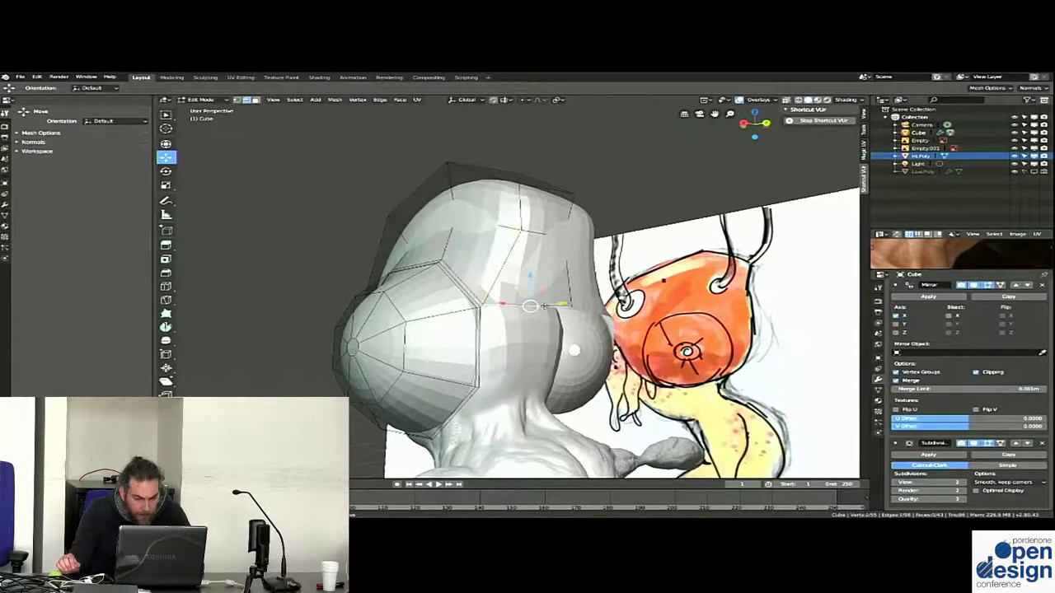
key(k)
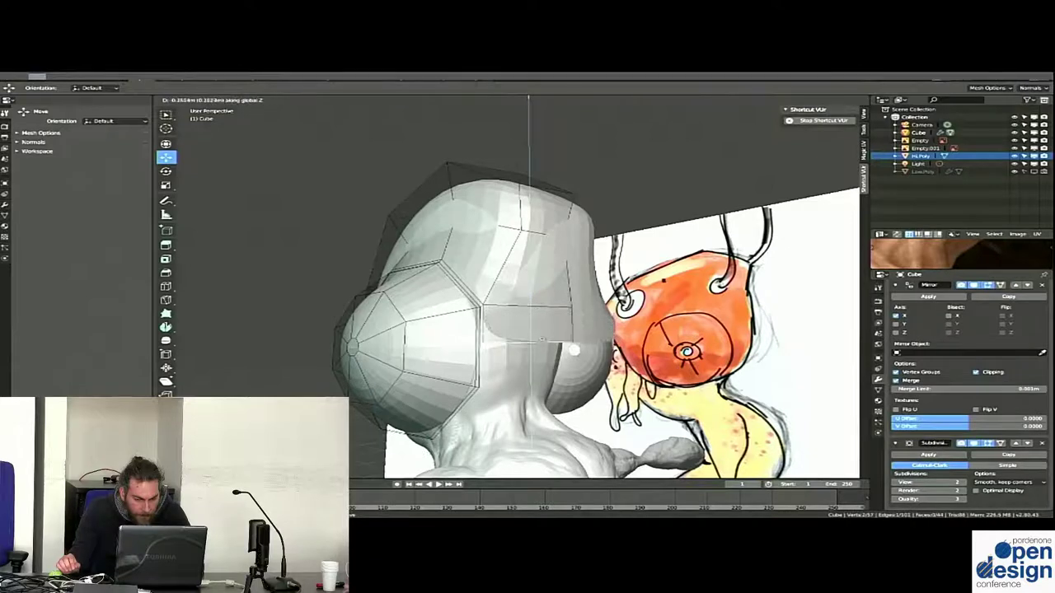
key(Return)
key(k)
key(Escape)
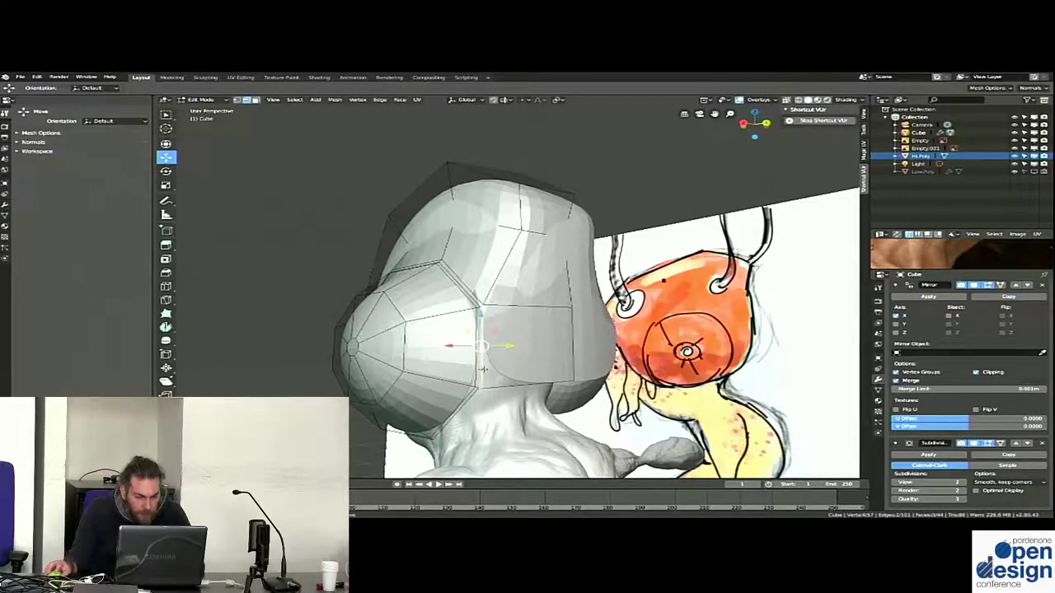
middle_drag(500, 366, 541, 363)
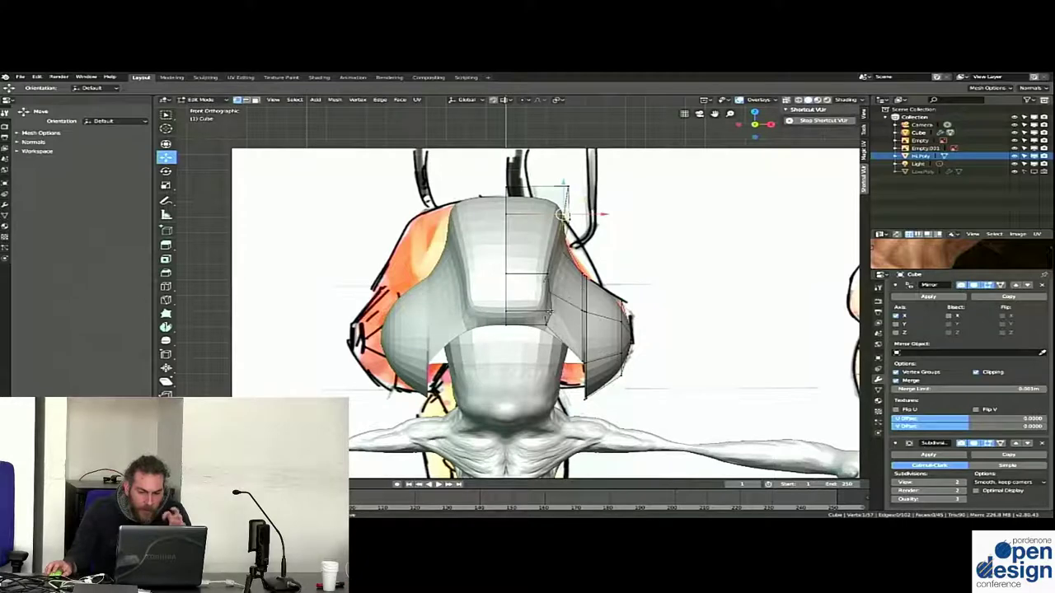
Hide the smoothed preview and move the cap's lower and side vertices in front view
click(554, 307)
key(g)
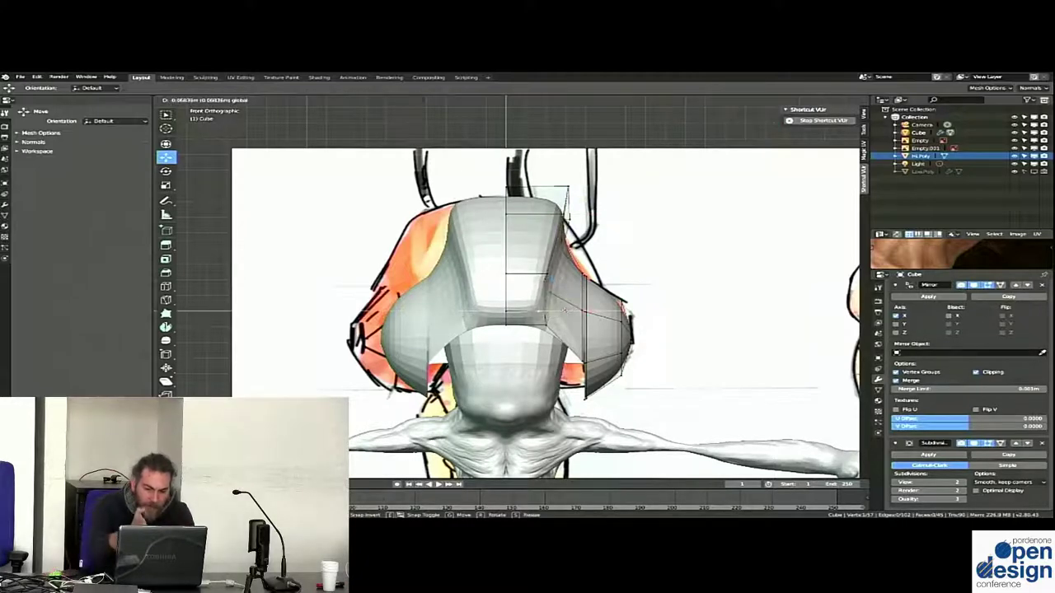
click(563, 310)
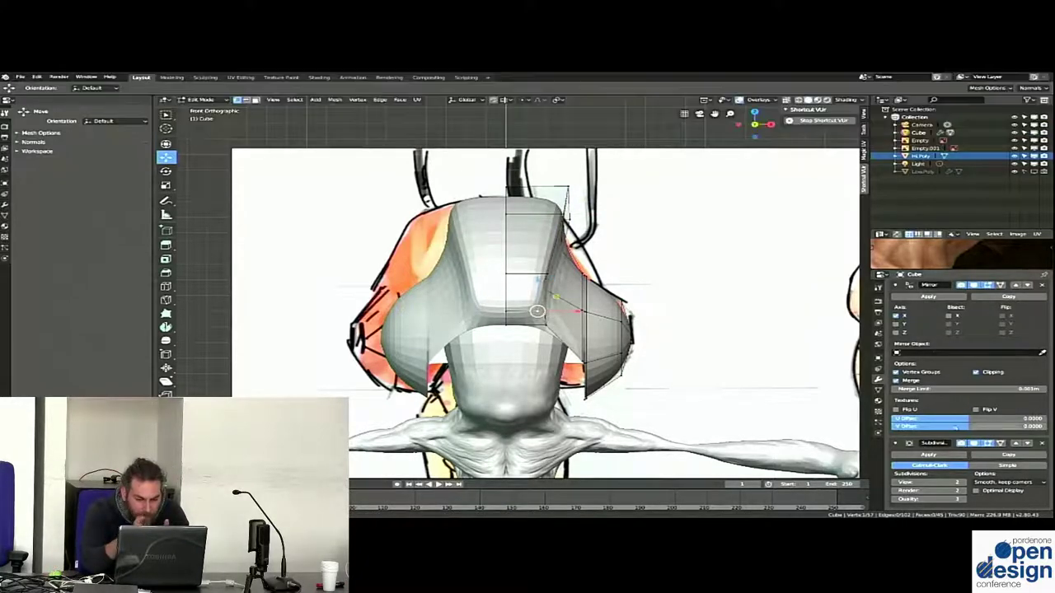
click(974, 443)
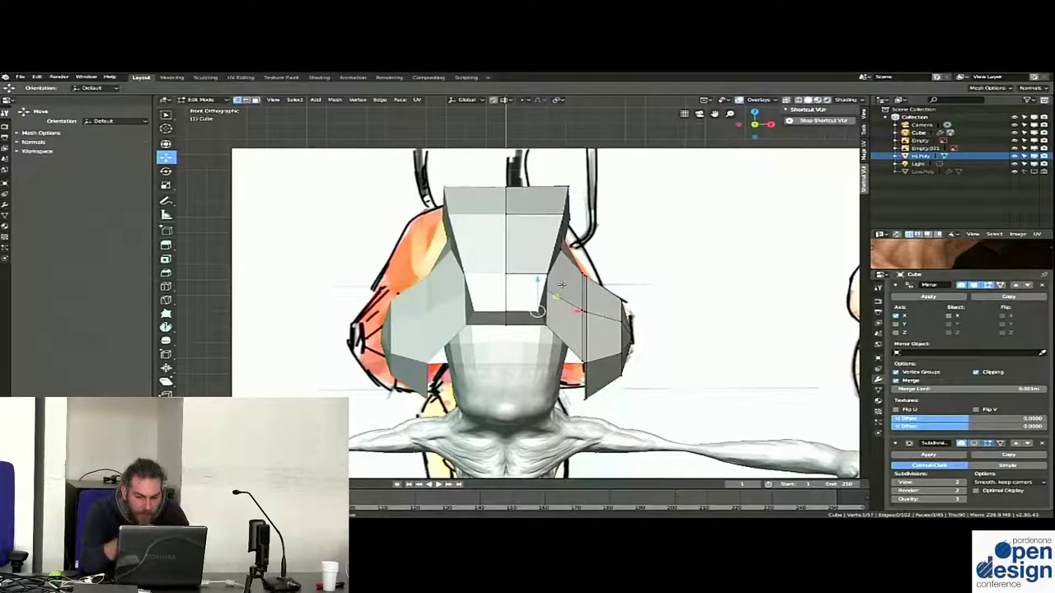
middle_drag(562, 284, 538, 286)
click(475, 289)
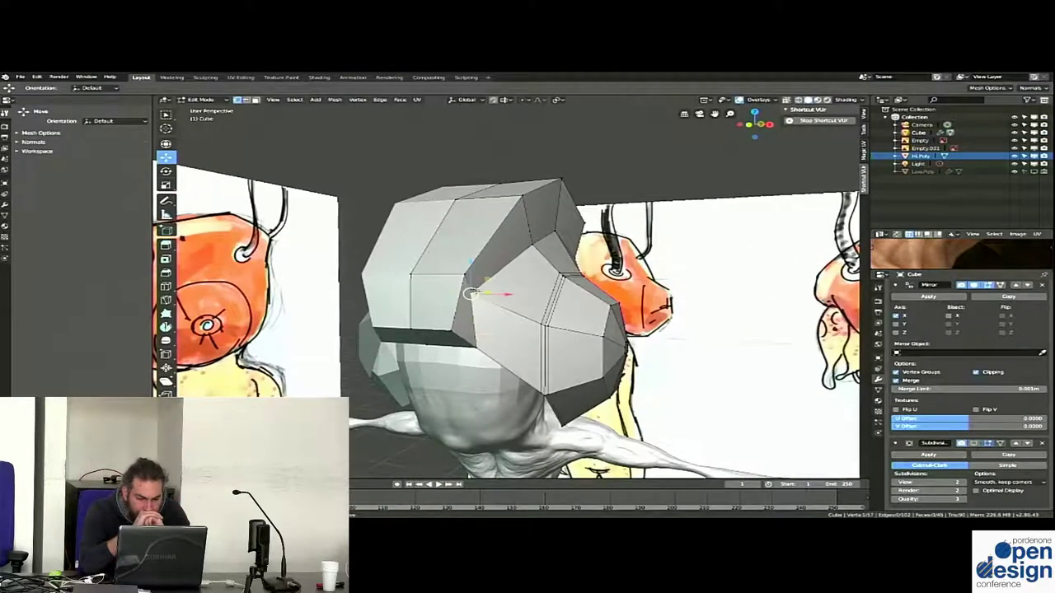
key(KP_1)
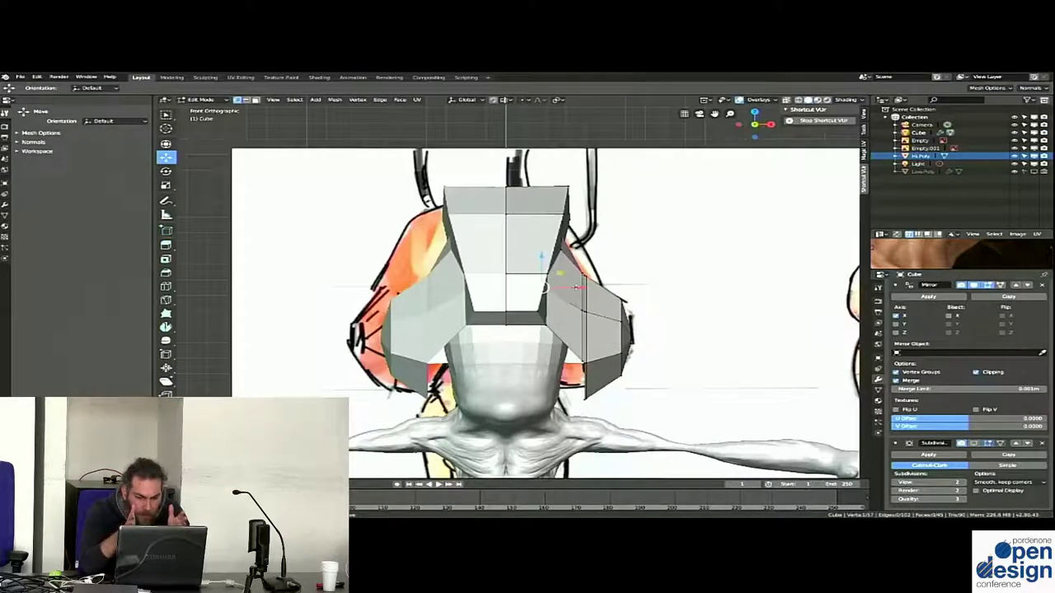
key(g)
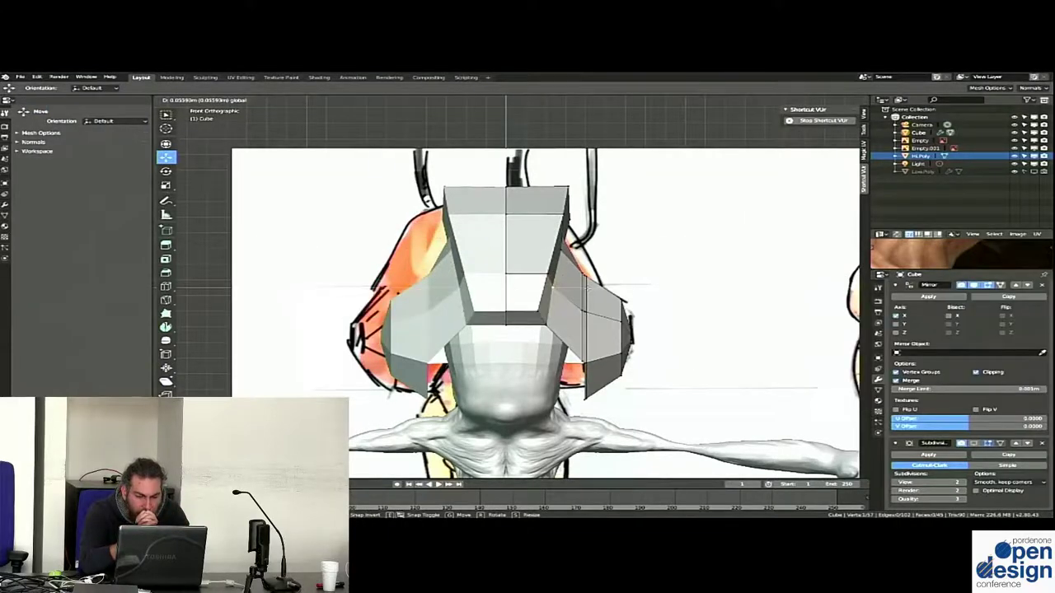
key(Return)
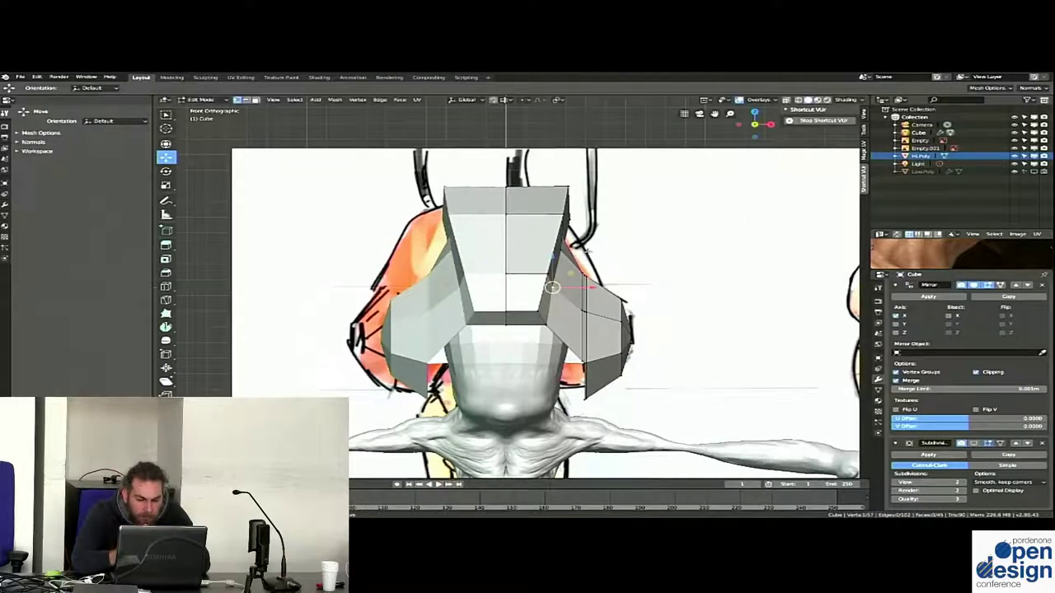
Pull further cap vertices, including the top corner, onto the drawing's outline in front view
middle_drag(583, 246, 558, 260)
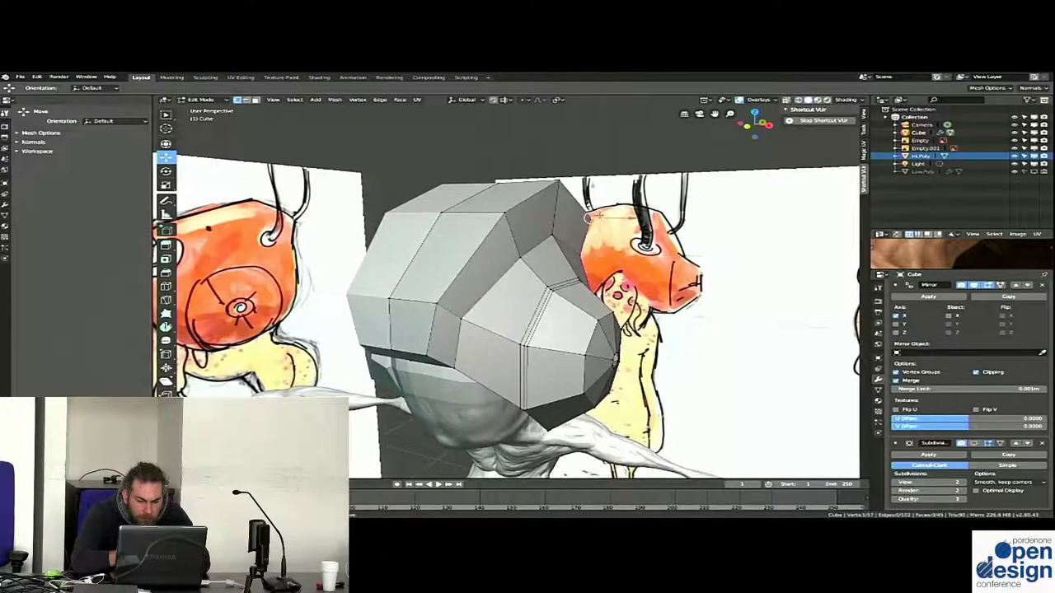
key(KP_1)
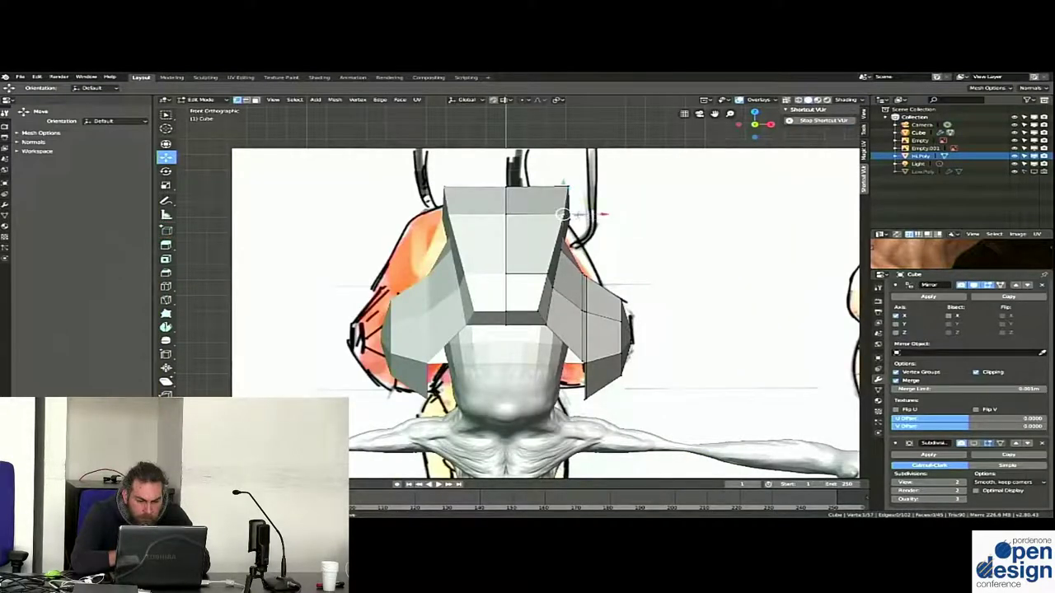
key(g)
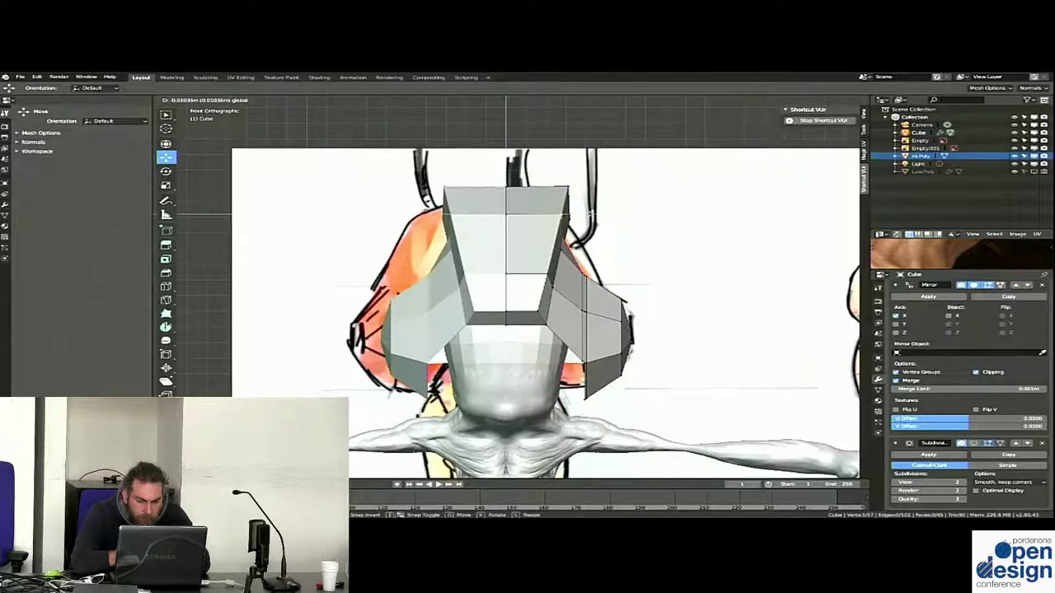
click(590, 213)
middle_drag(560, 214, 551, 234)
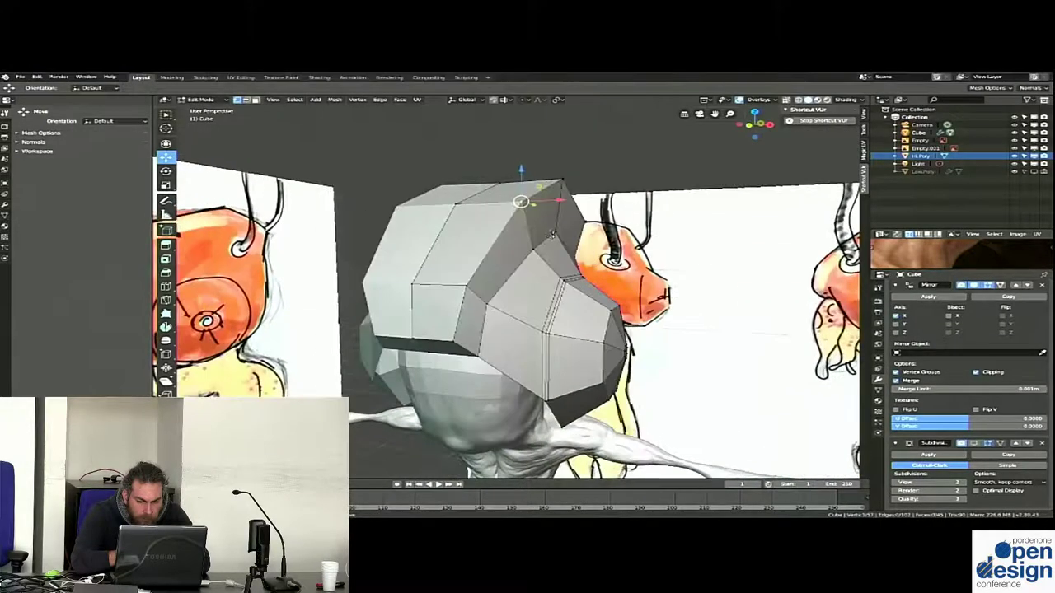
key(KP_1)
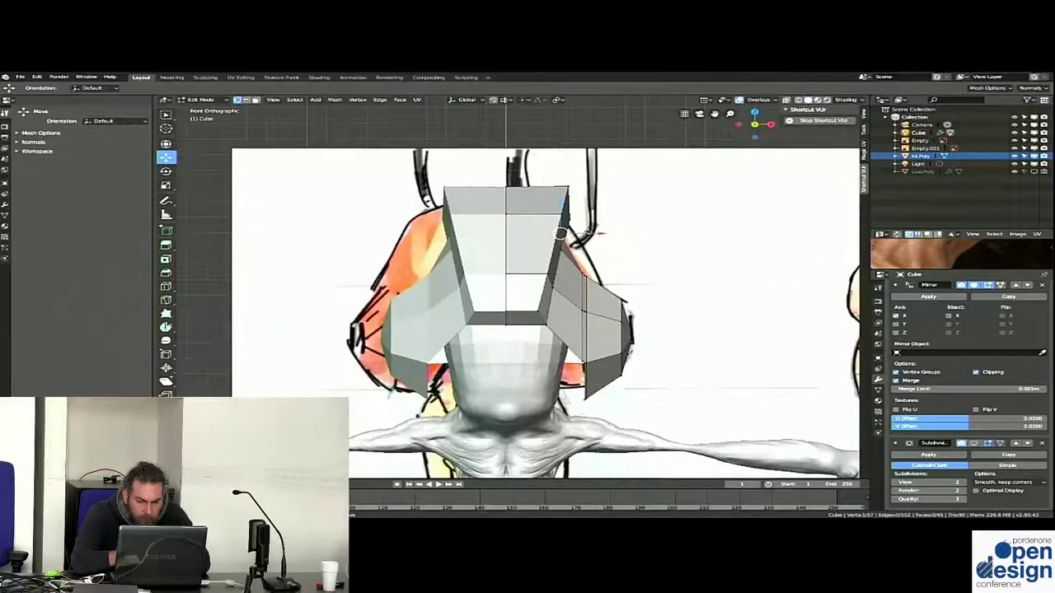
key(g)
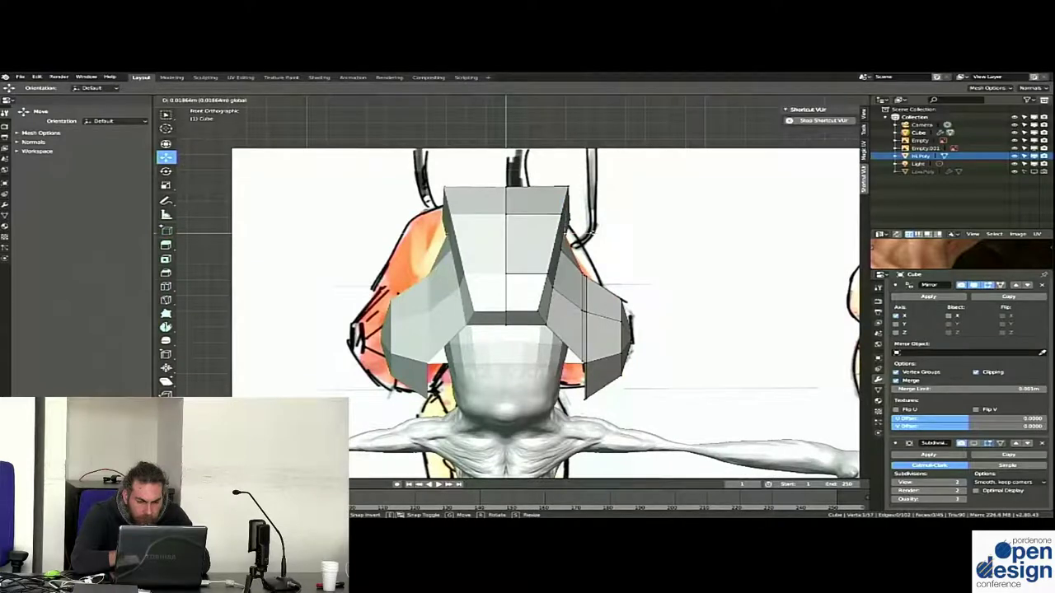
click(563, 233)
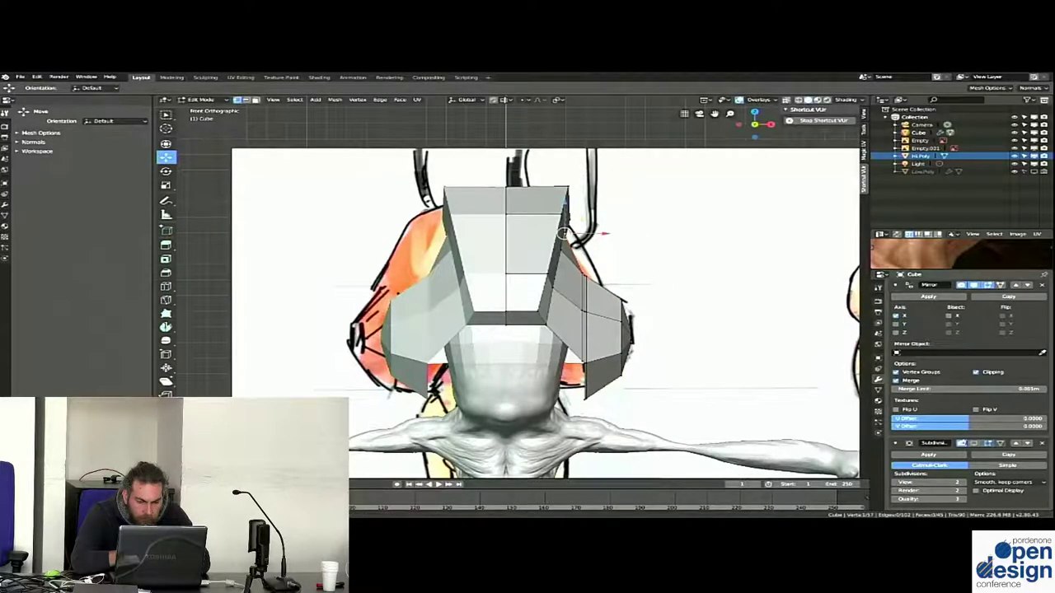
Restore the smooth subdivided display with Ctrl+1 and return to Object Mode
key(ctrl+1)
scroll(553, 242, down, 1)
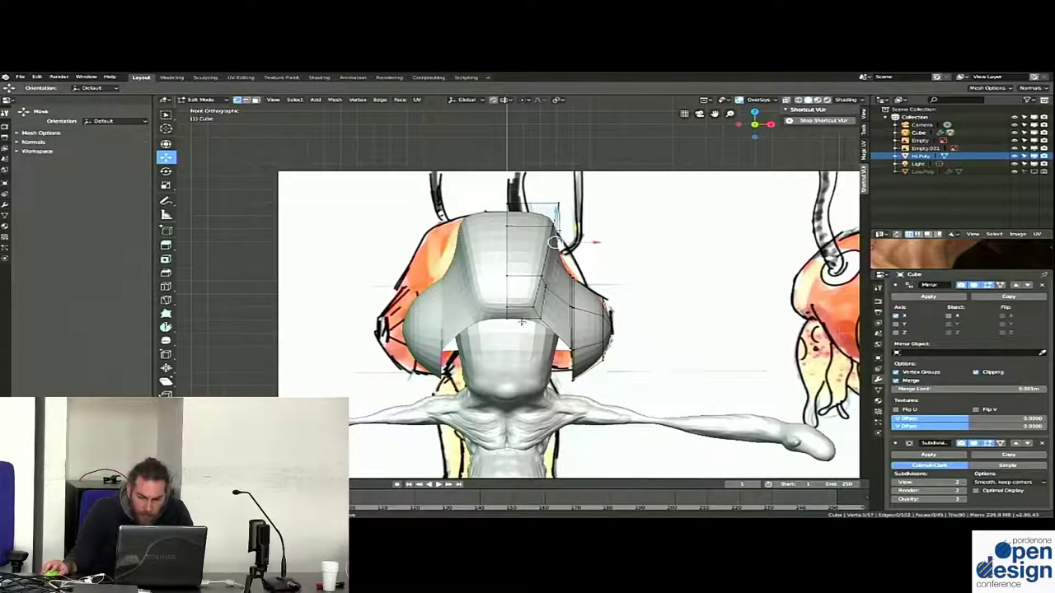
mouse_move(521, 321)
middle_down()
mouse_move(487, 322)
mouse_move(497, 285)
mouse_move(500, 304)
mouse_move(520, 305)
middle_up()
key(Tab)
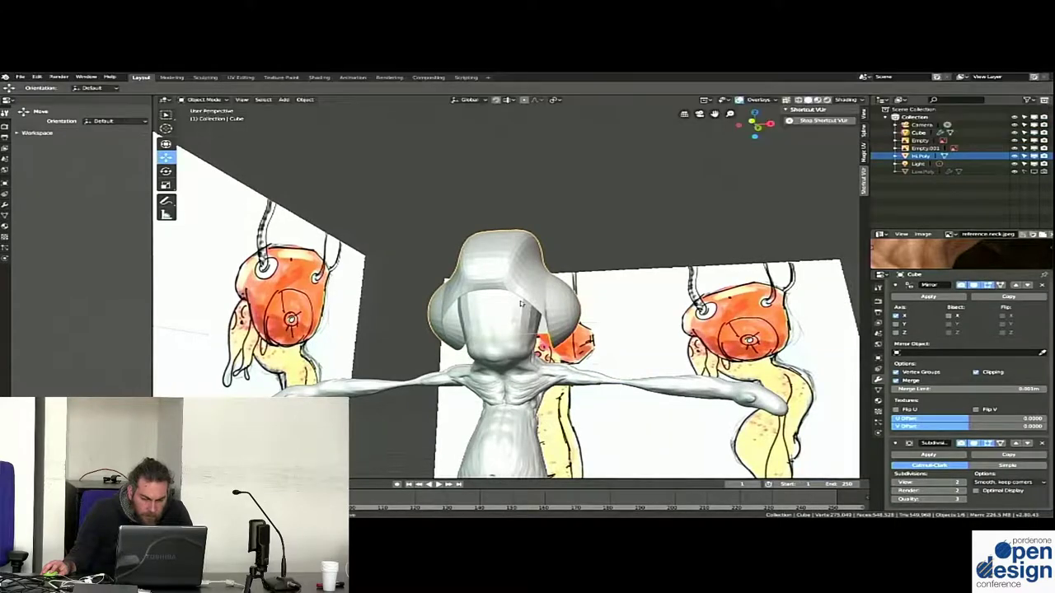
Collapse the Mirror and Subdivision panels and add a Solidify modifier with 0.13 m thickness
middle_drag(520, 303, 542, 306)
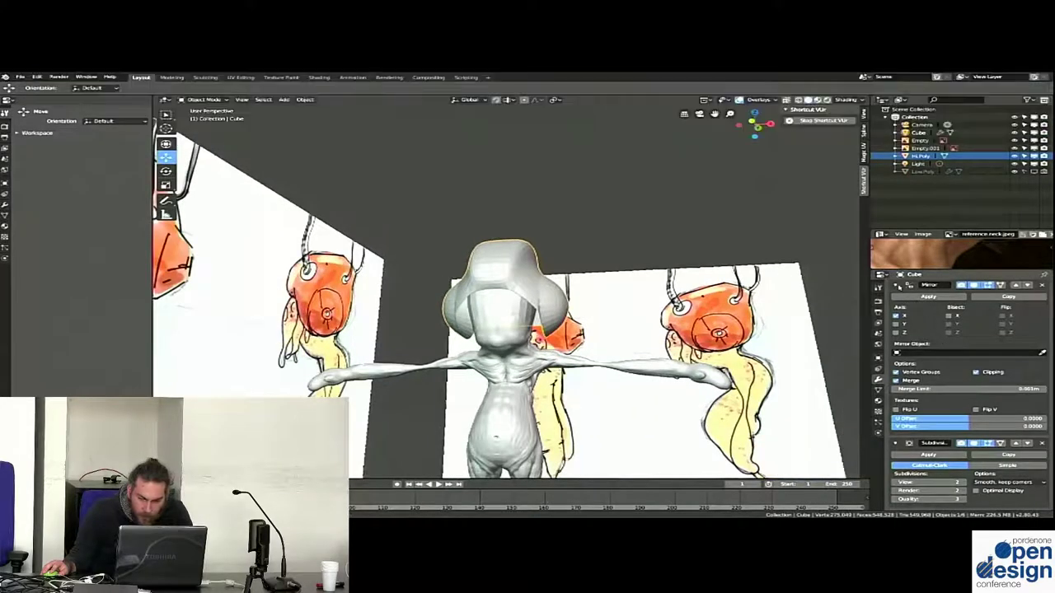
click(896, 285)
click(895, 312)
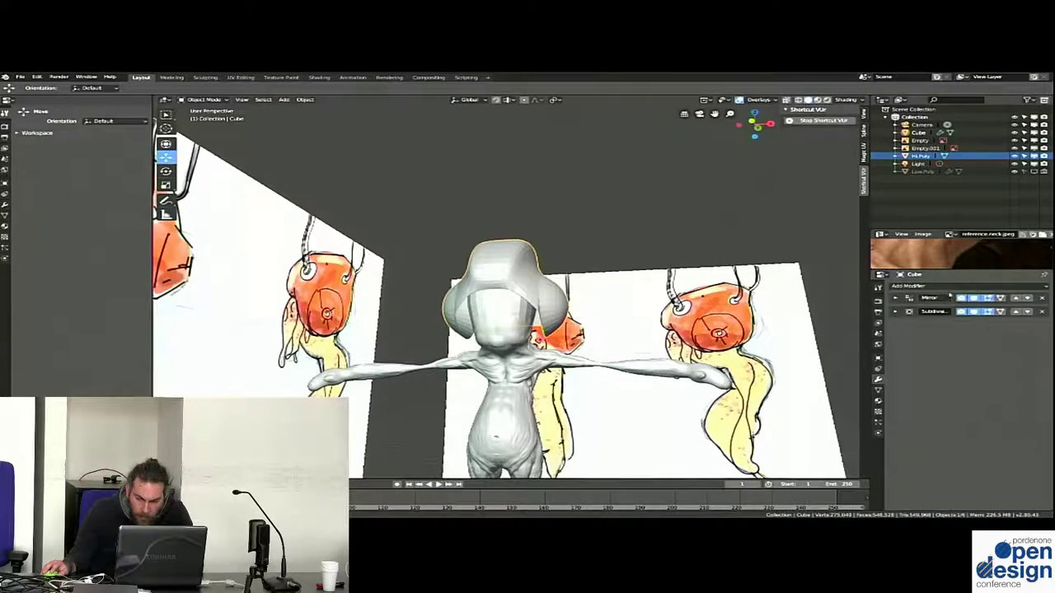
click(949, 289)
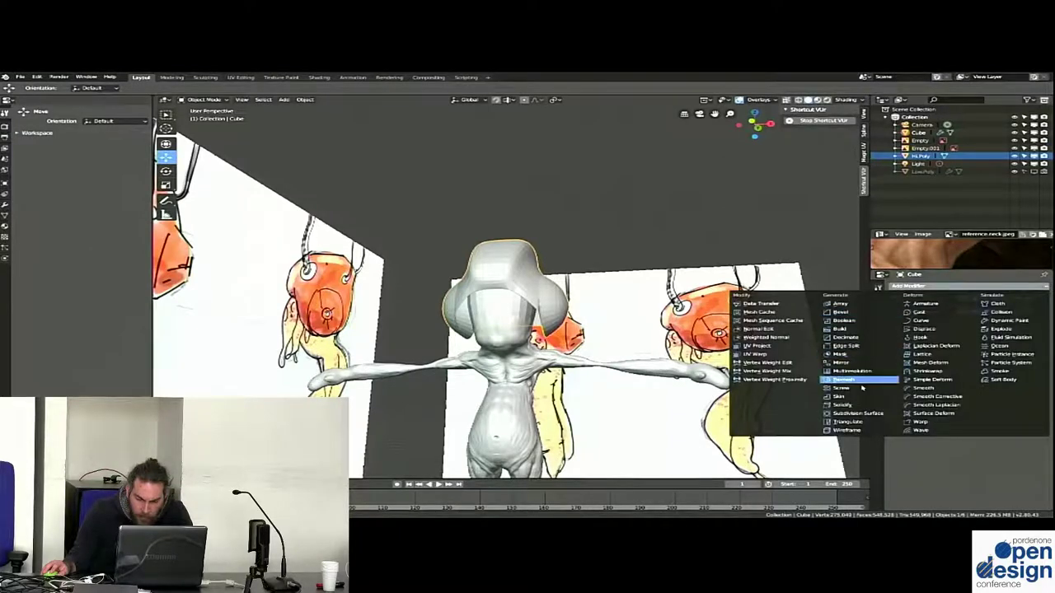
click(860, 404)
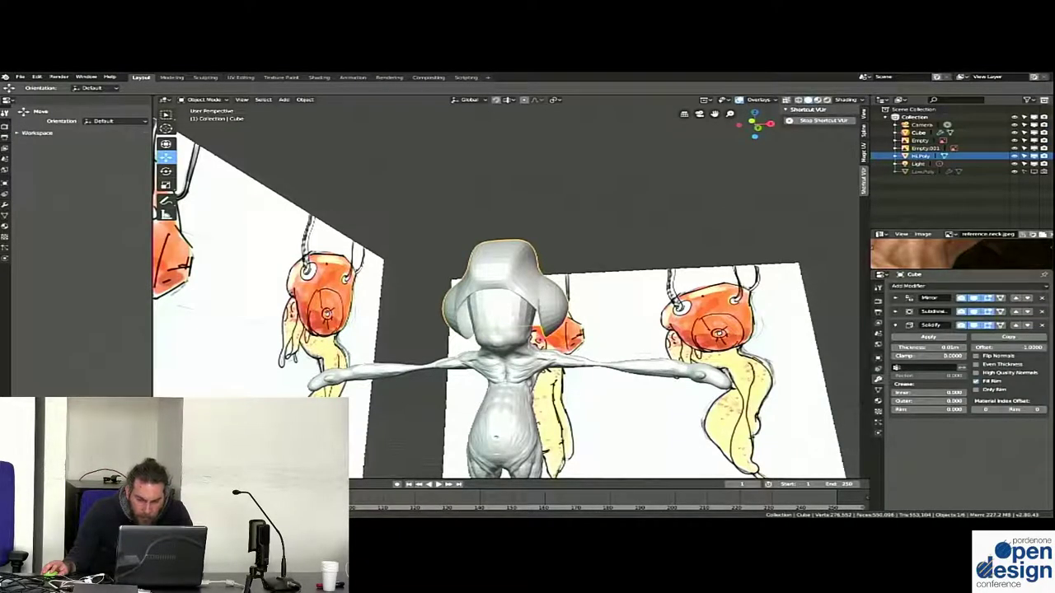
drag(931, 348, 960, 348)
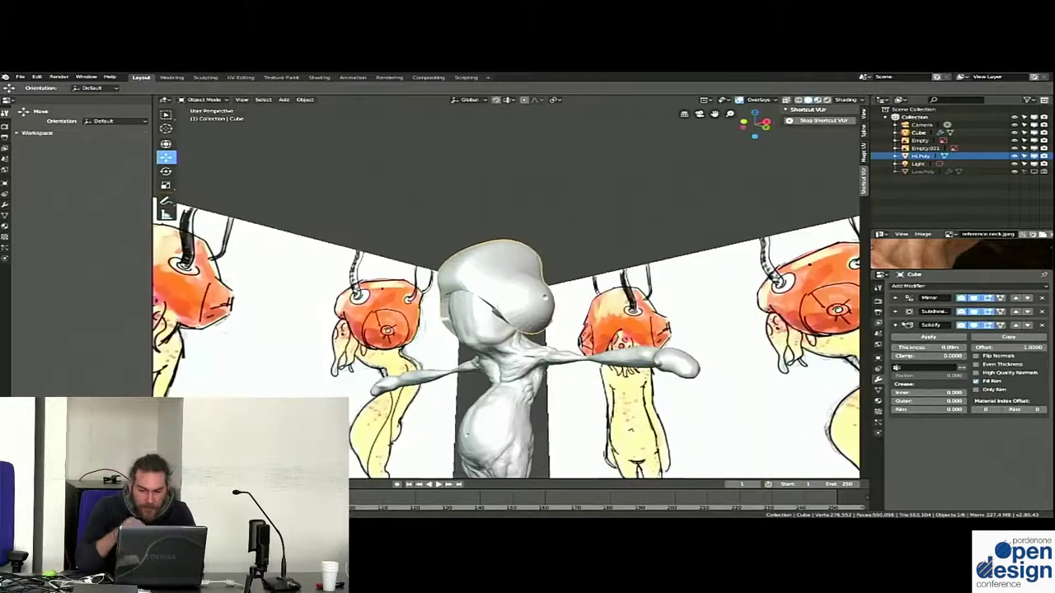
Pause and resume the tutorial video playback
click(781, 20)
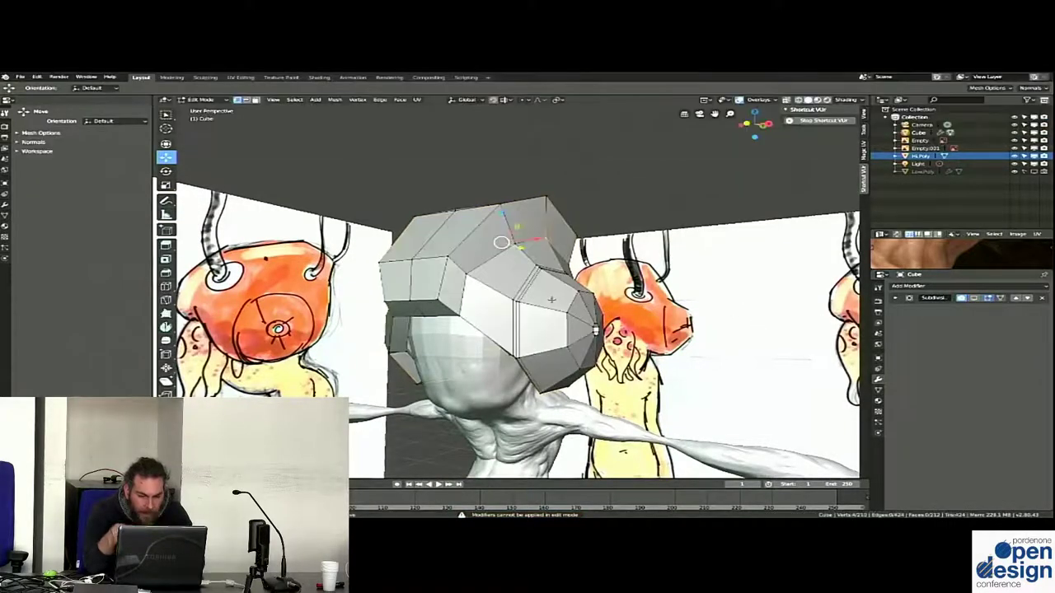
click(528, 319)
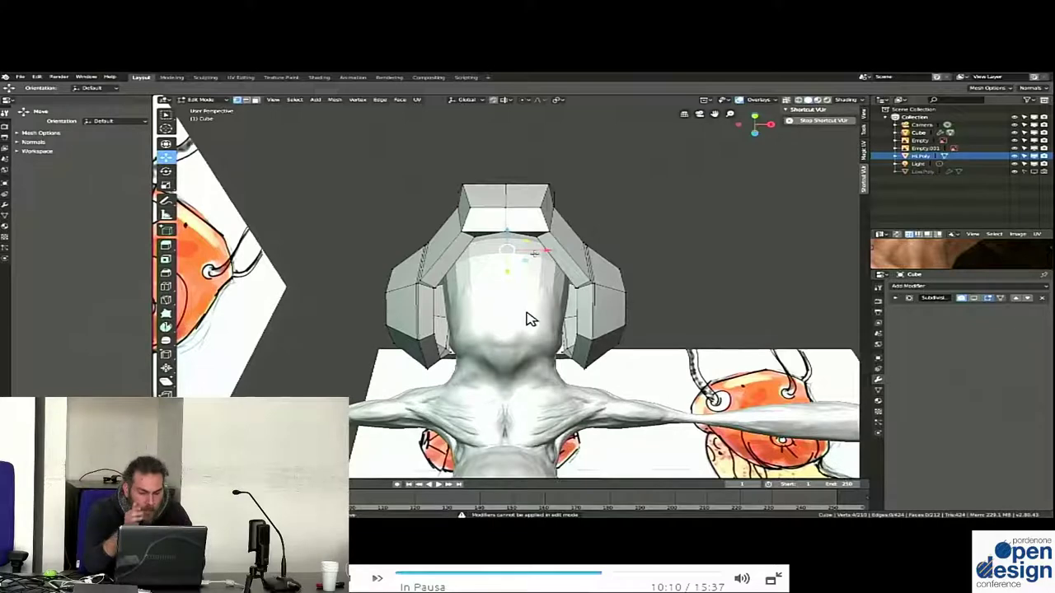
click(528, 319)
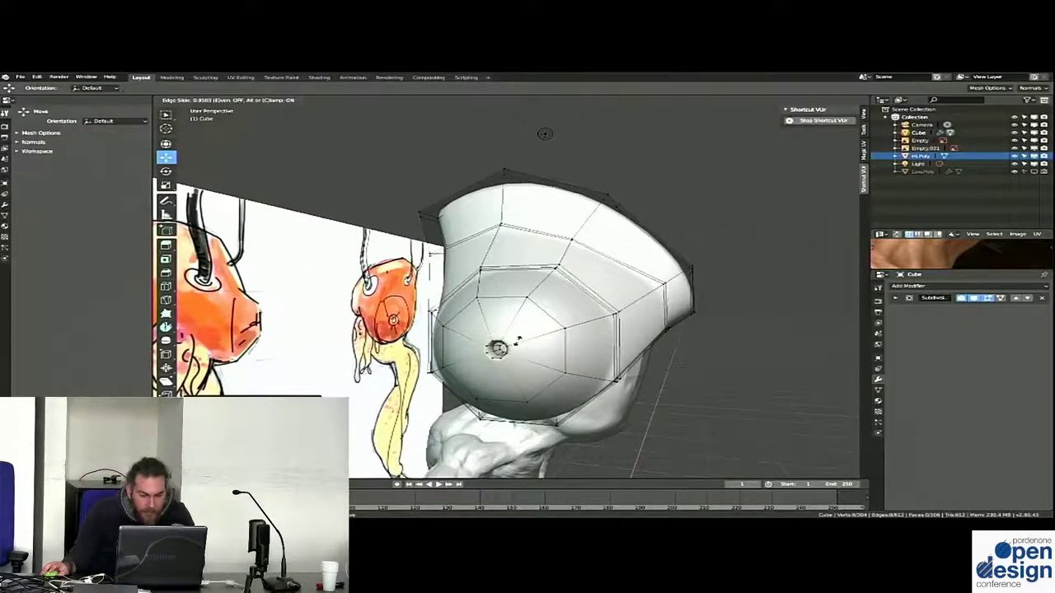
Confirm the edge loop slide and slide the centre edge loop along the helmet cage
click(520, 340)
scroll(519, 340, up, 2)
scroll(495, 380, up, 1)
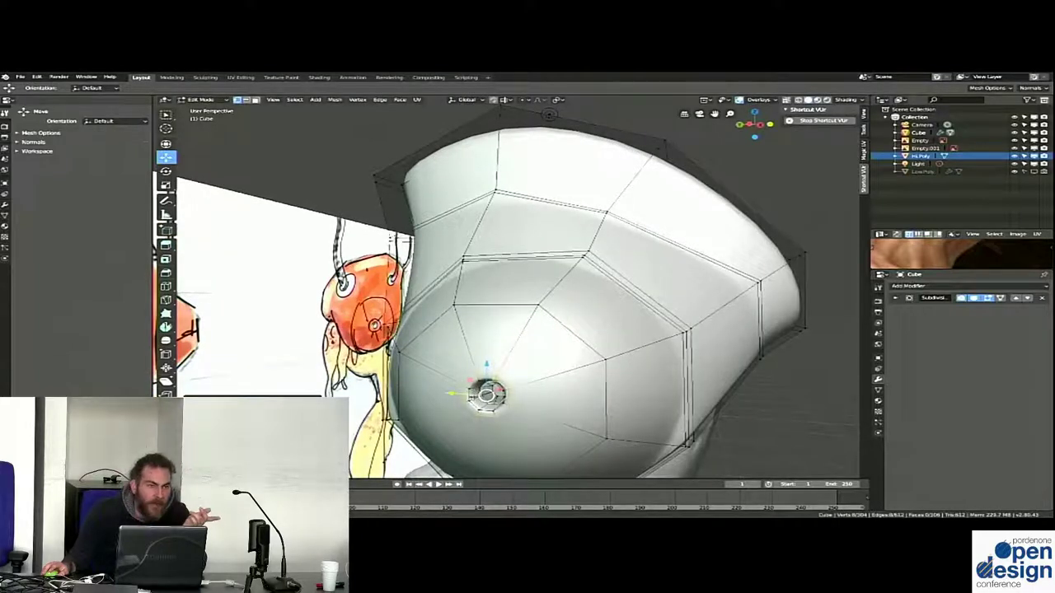
key(g)
key(g)
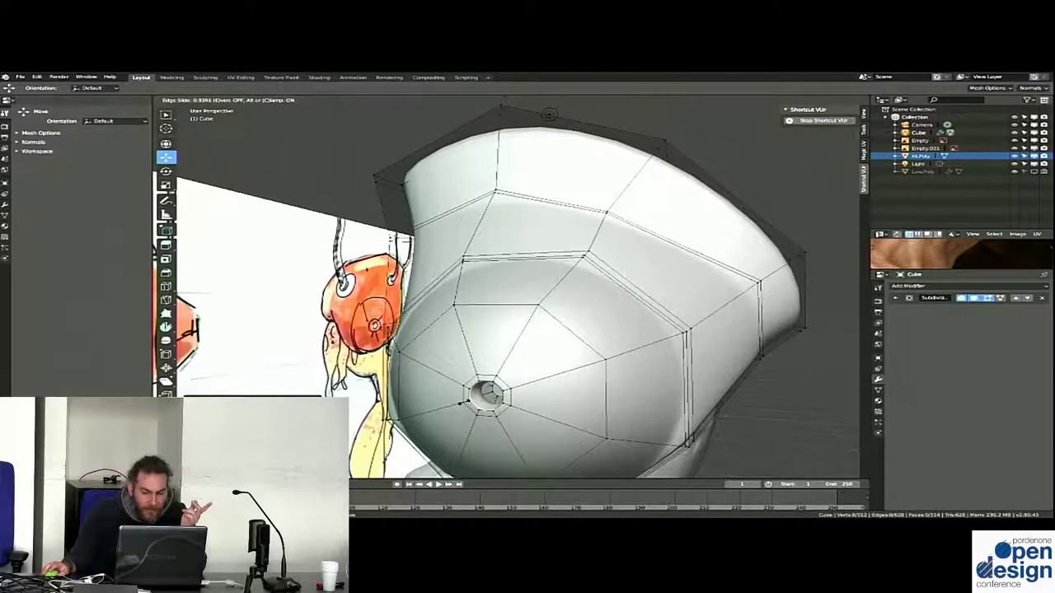
click(463, 403)
Check the cage in Object Mode, then re-enter Edit Mode and slide a vertex along its edge
key(Tab)
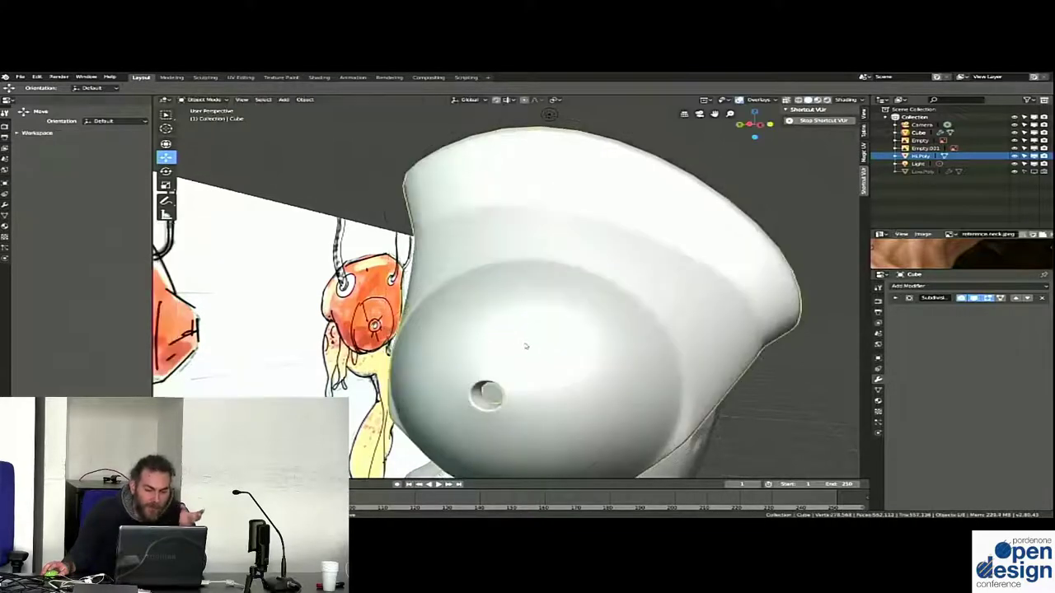
scroll(512, 340, down, 3)
scroll(512, 340, down, 1)
mouse_move(512, 341)
middle_down()
mouse_move(530, 318)
mouse_move(509, 333)
middle_up()
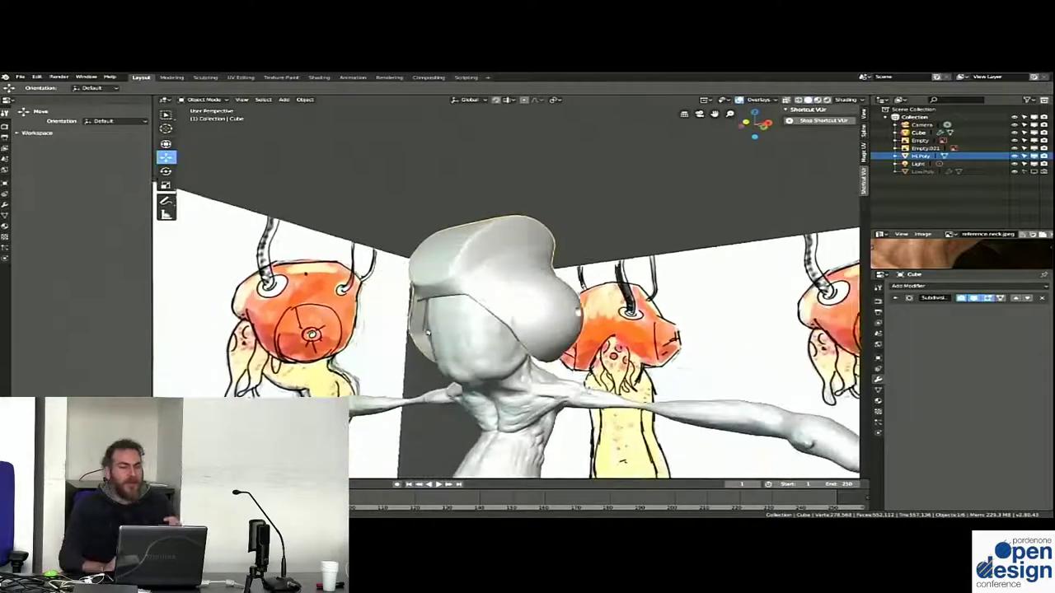
key(Tab)
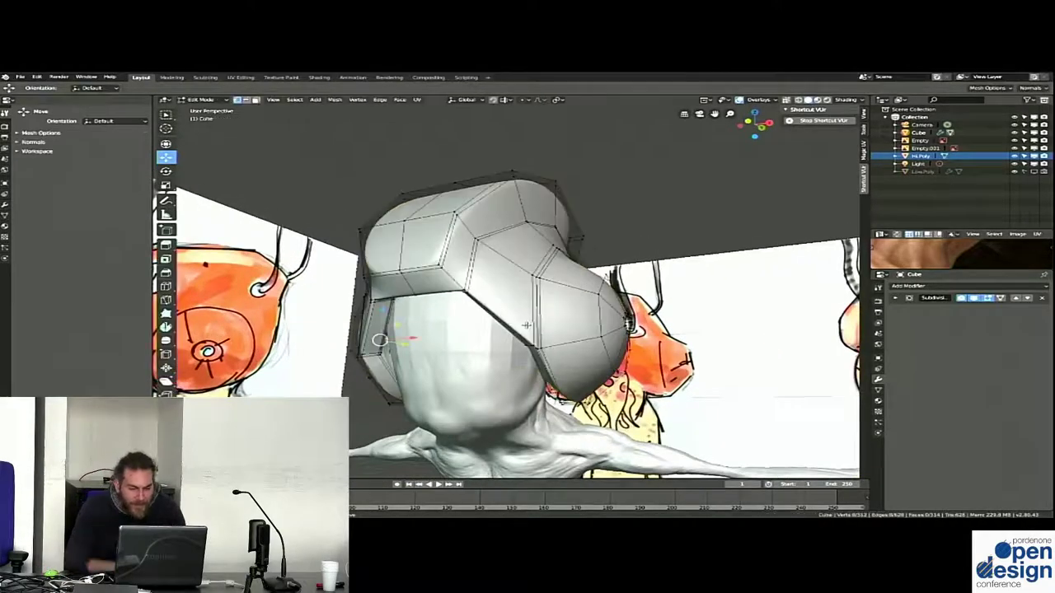
middle_drag(510, 333, 514, 285)
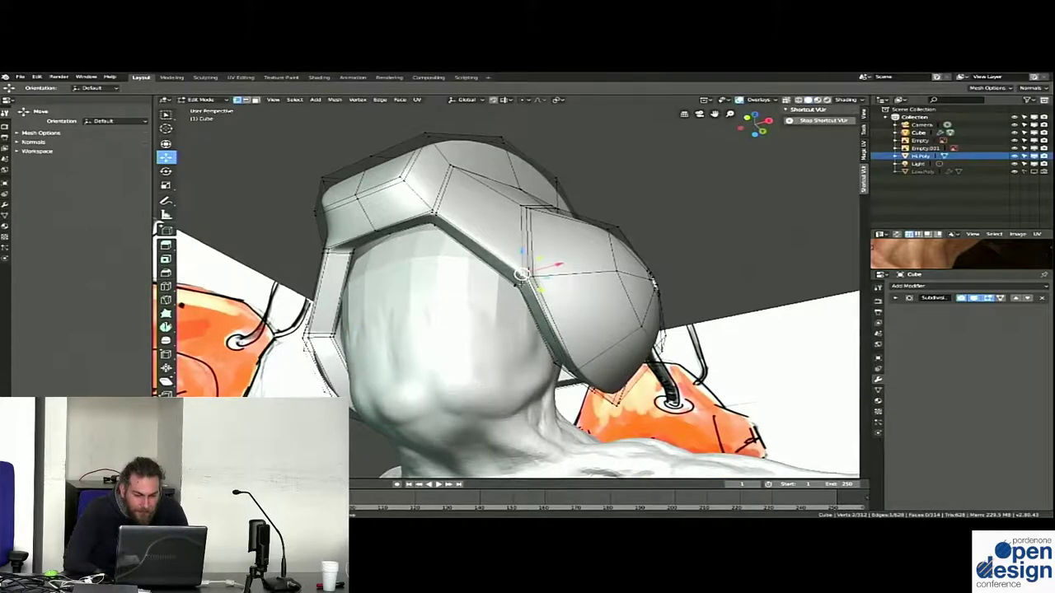
middle_drag(521, 274, 500, 373)
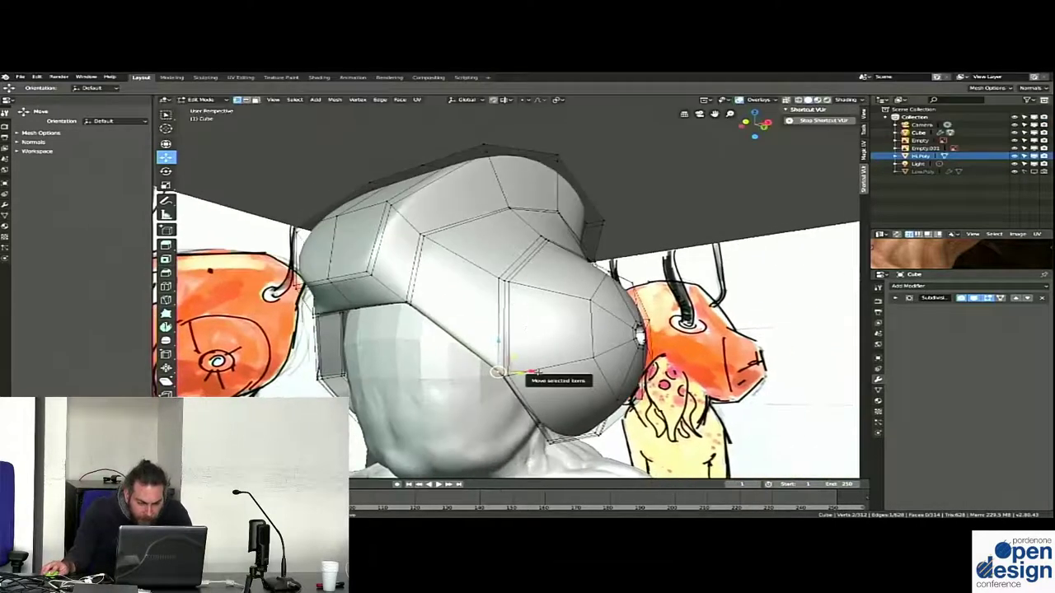
key(g)
key(g)
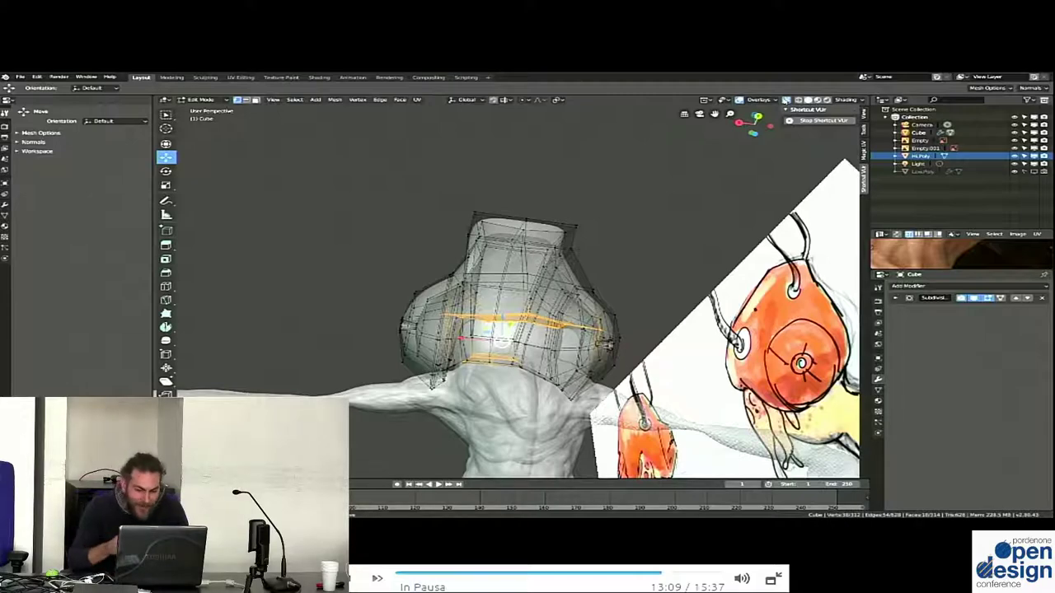
Deselect everything on the helmet cage with Alt+A, then pause and resume the video
mouse_move(614, 247)
middle_down()
mouse_move(501, 391)
mouse_move(480, 395)
middle_up()
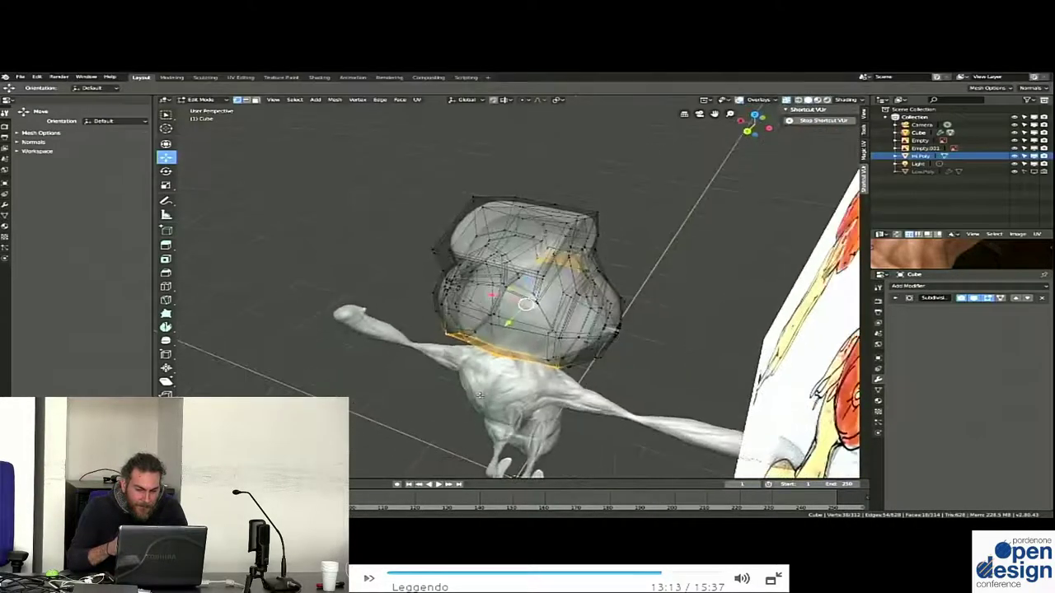
key(alt+a)
middle_drag(551, 380, 559, 373)
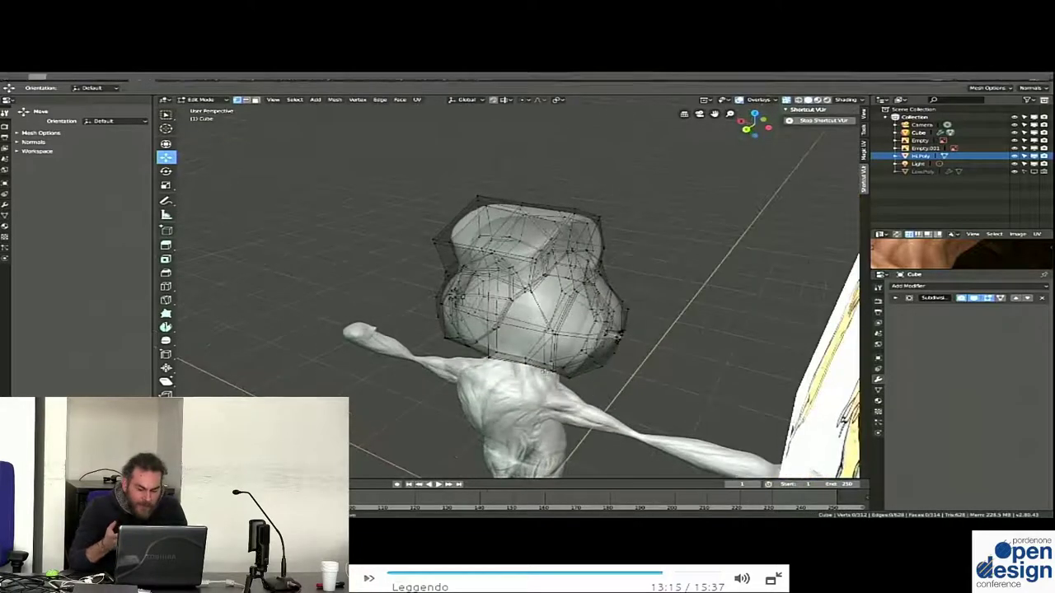
key(space)
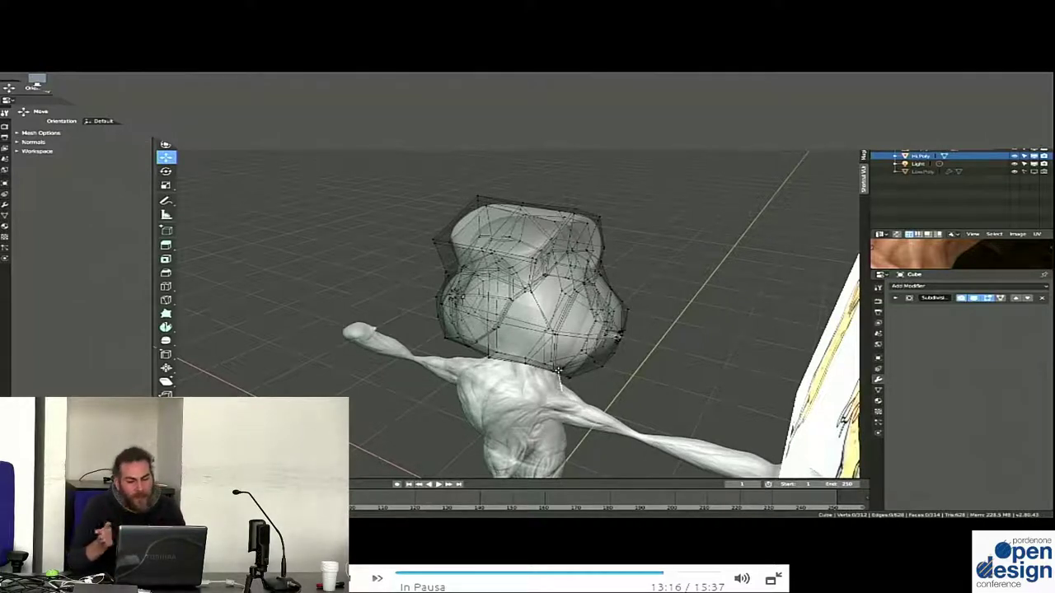
key(space)
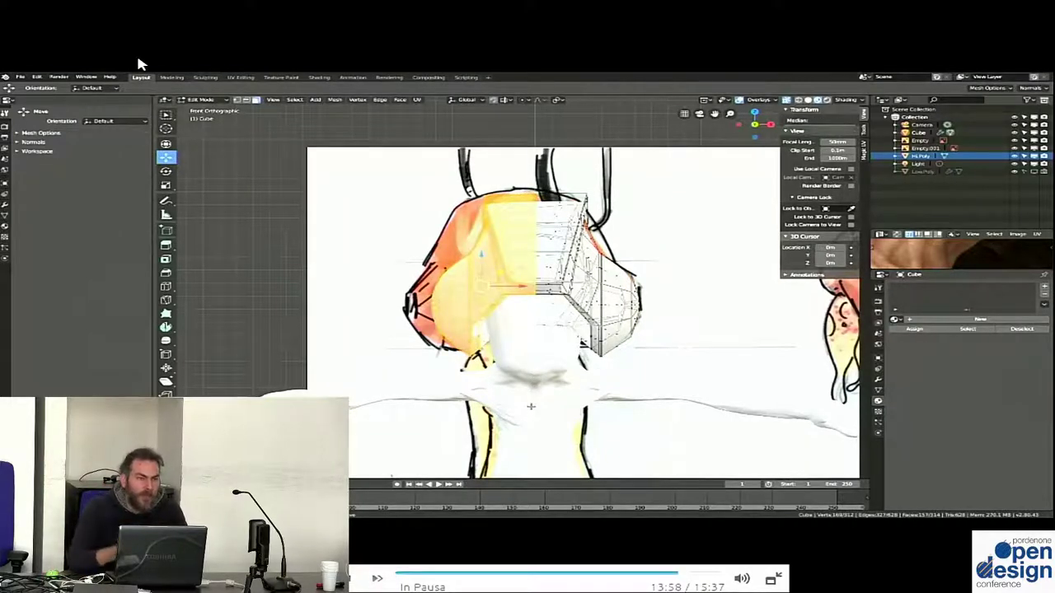
Play the tutorial through the helmet's Mirror modifier and top-face inset, then pause
key(space)
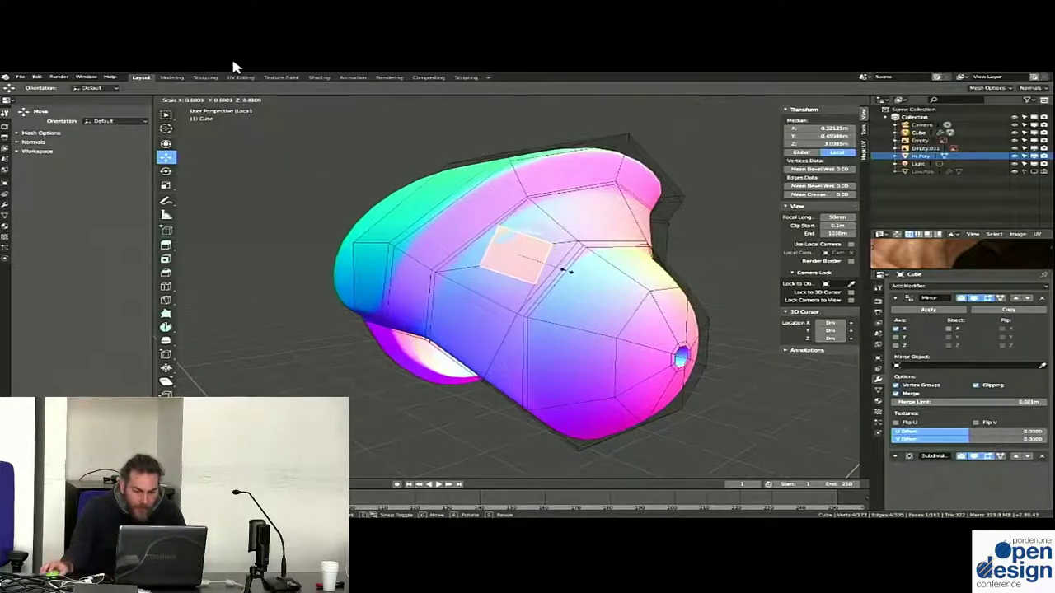
key(space)
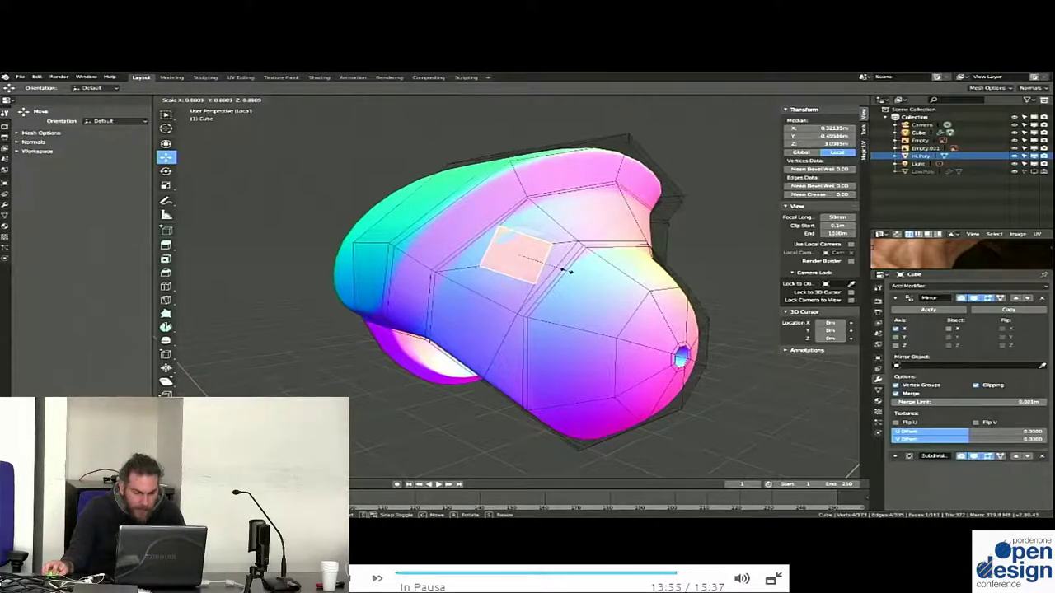
Scrub the tutorial back to 13:48, then forward to 14:08 where the helmet is in Edit Mode
click(613, 572)
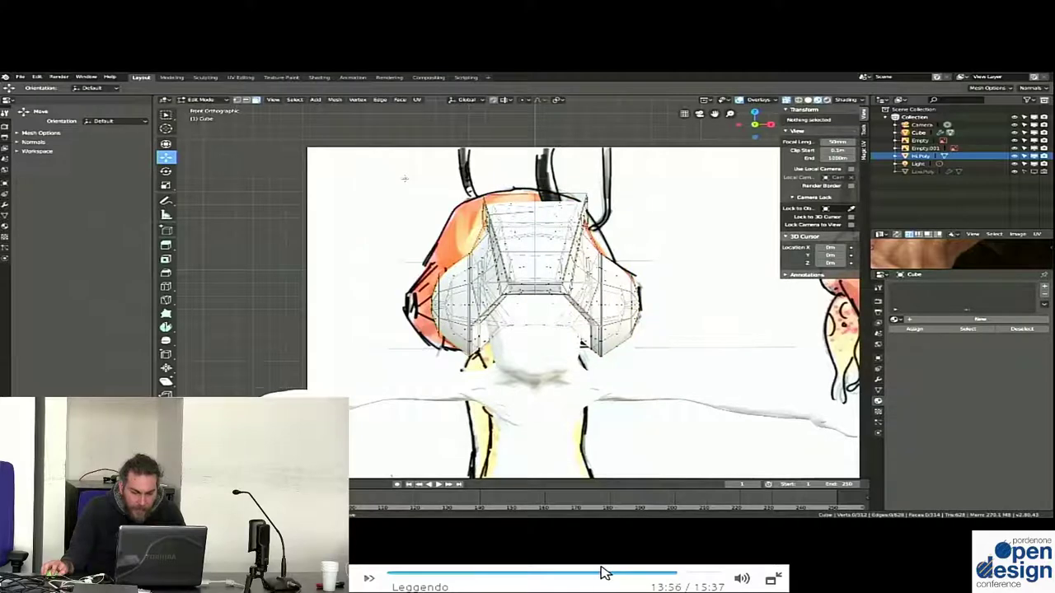
click(687, 574)
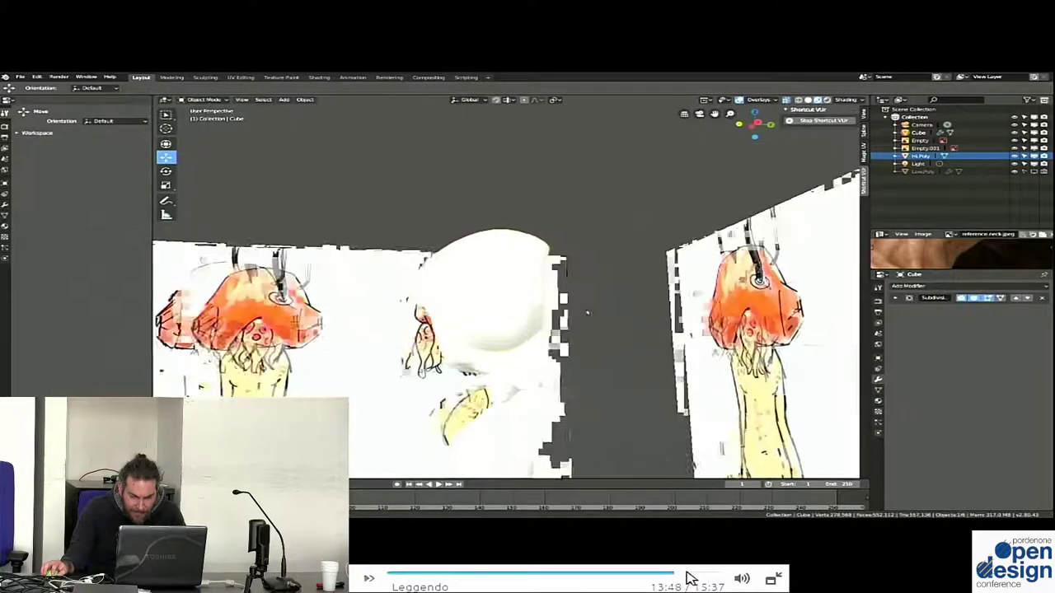
click(698, 574)
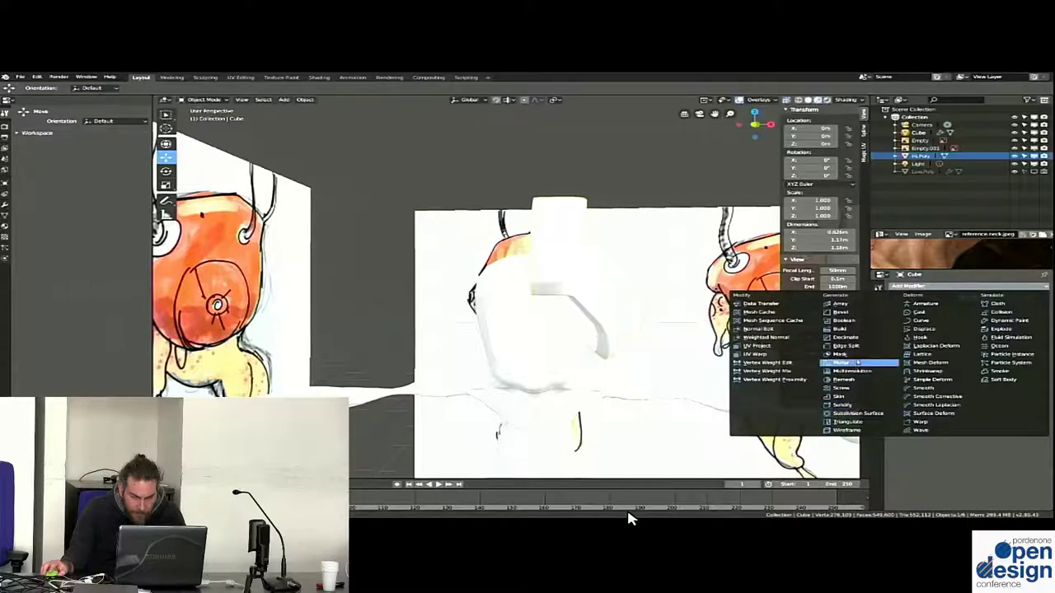
Confirm adding the Mirror modifier to the helmet, then pause the video
key(Return)
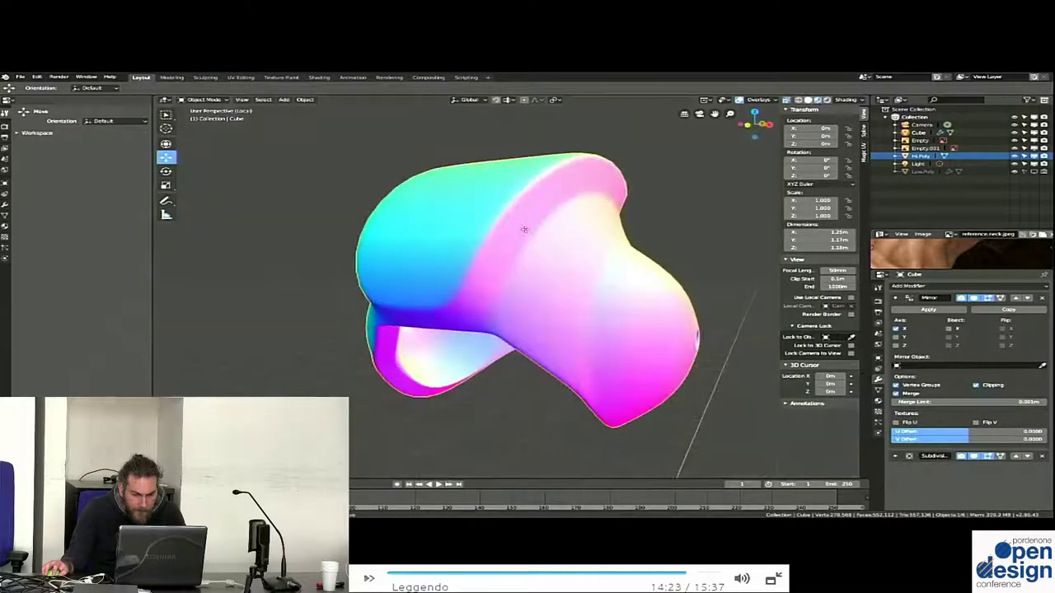
key(space)
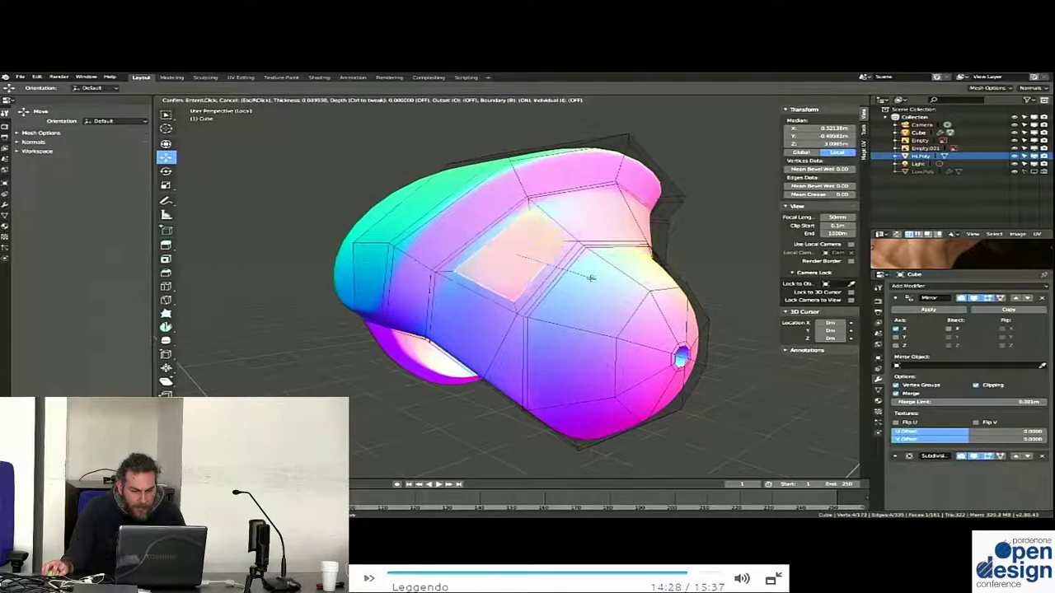
Step through the tutorial's face inset and pause on the LoopTools Circle options
key(space)
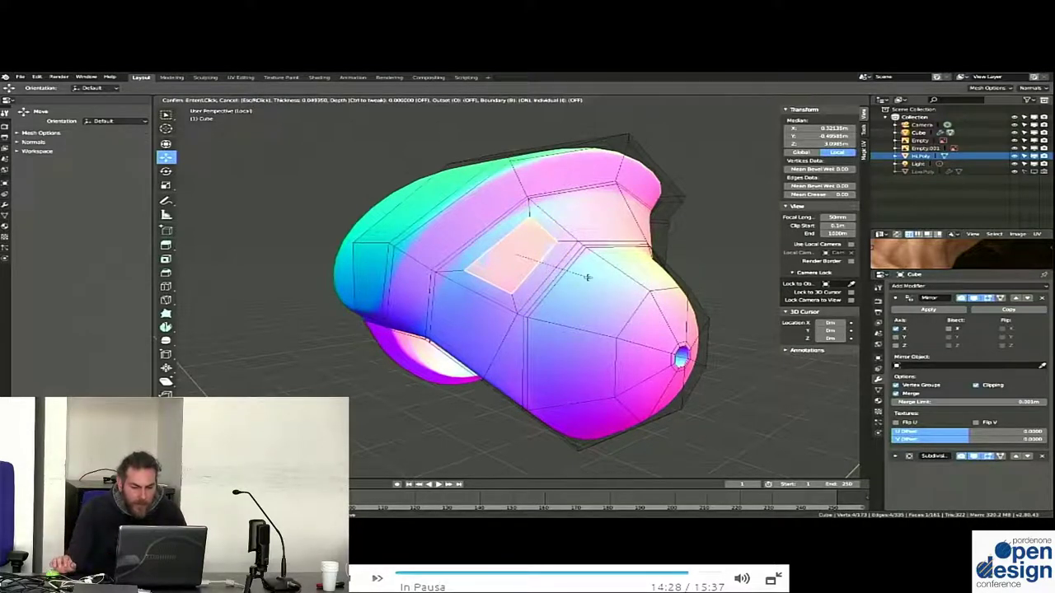
key(space)
key(space)
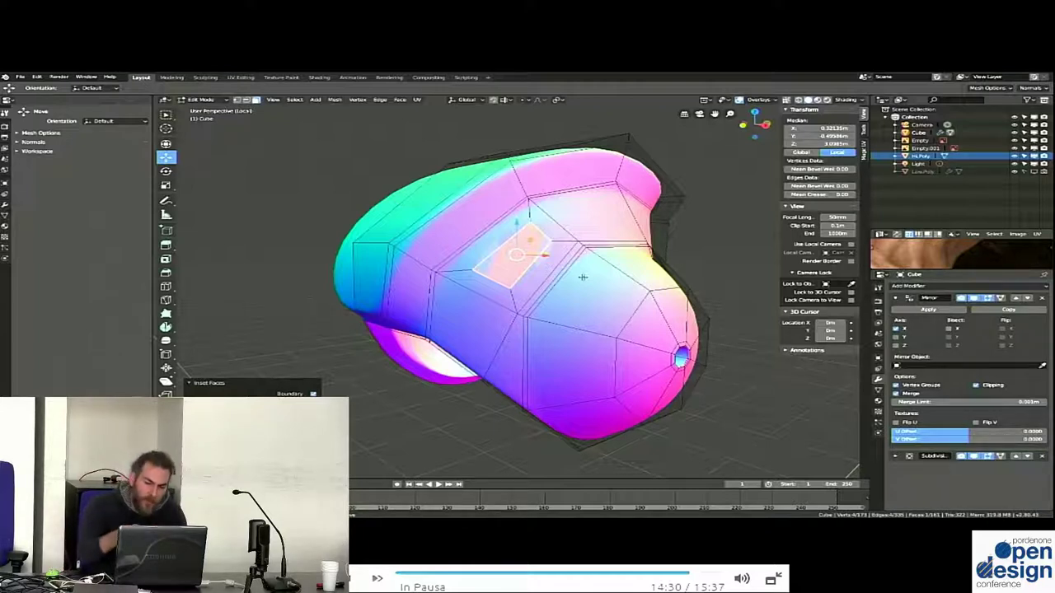
key(space)
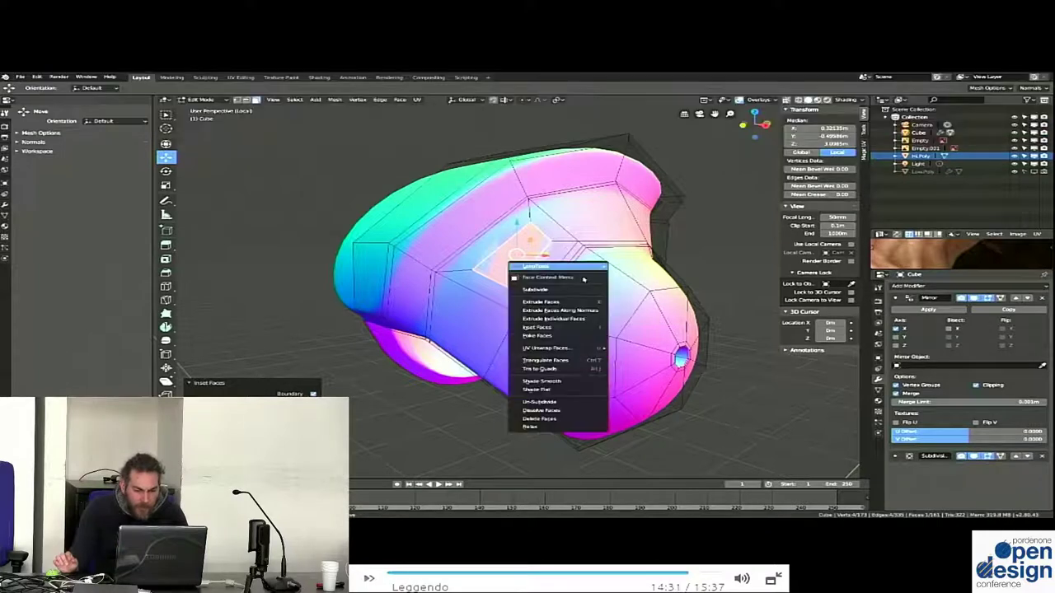
key(space)
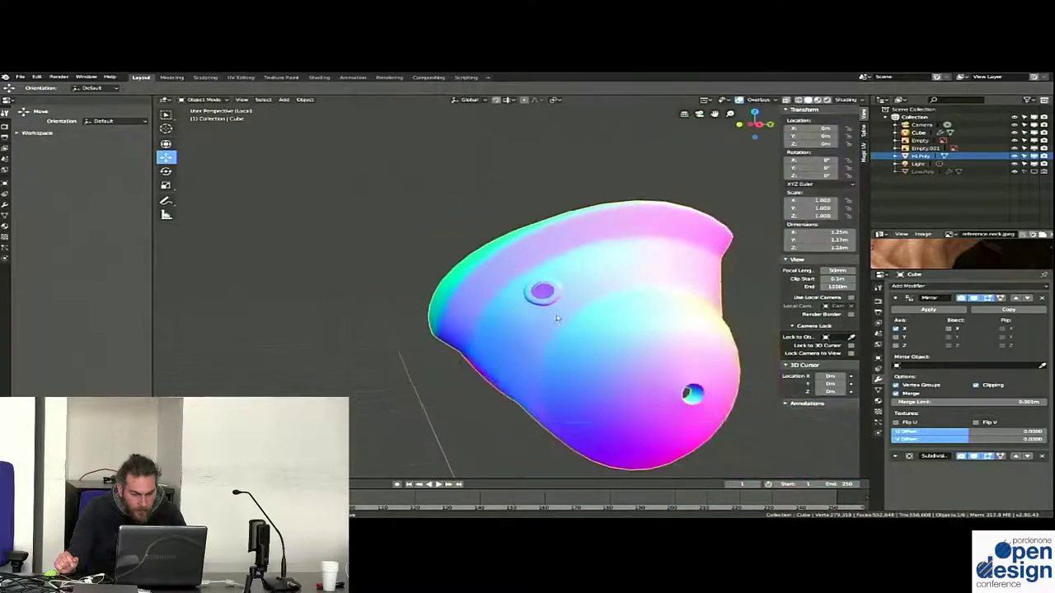
Pause the helmet review briefly, then let the clip play to its end
click(651, 284)
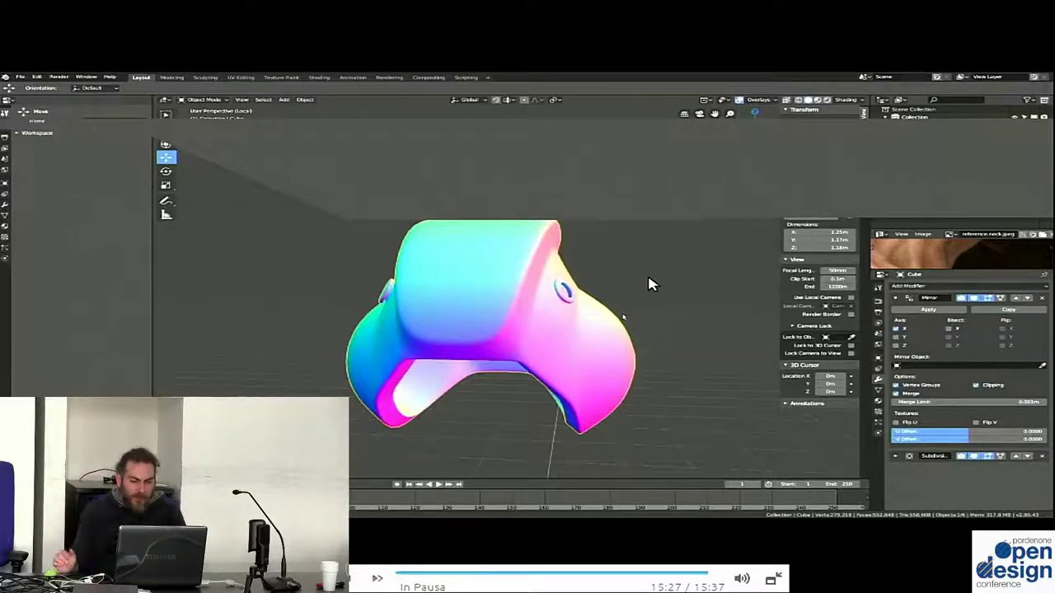
key(space)
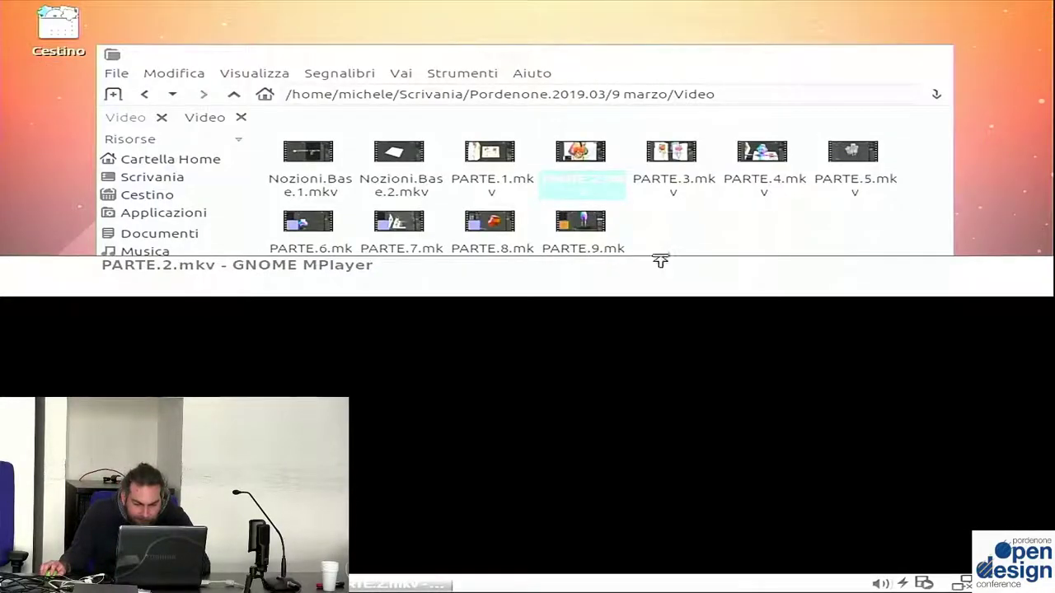
Move the MPlayer window aside, close it, and play PARTE.1.mkv fullscreen
drag(660, 260, 551, 278)
click(639, 285)
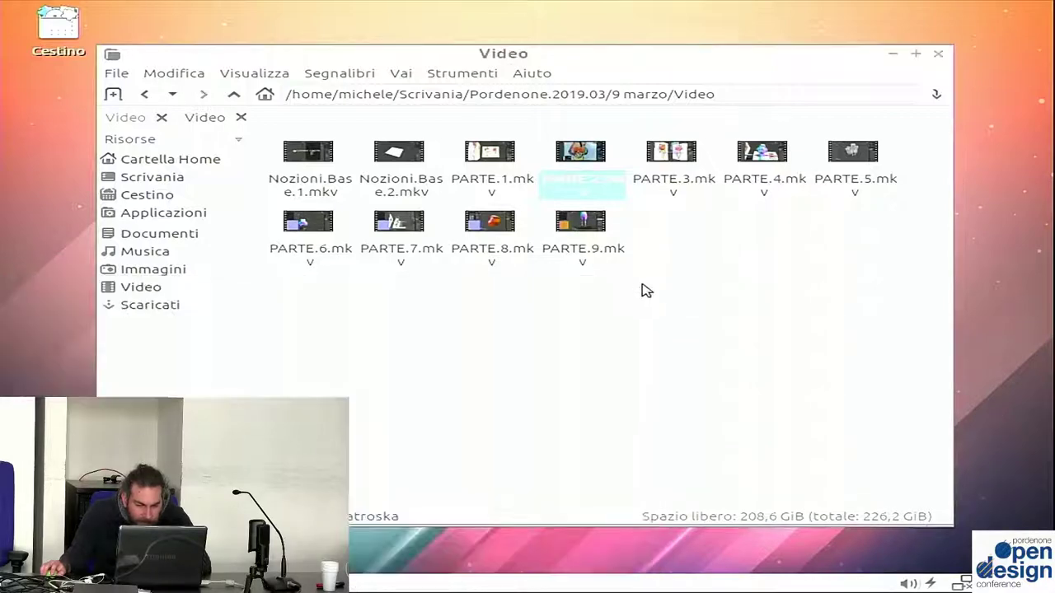
double_click(486, 155)
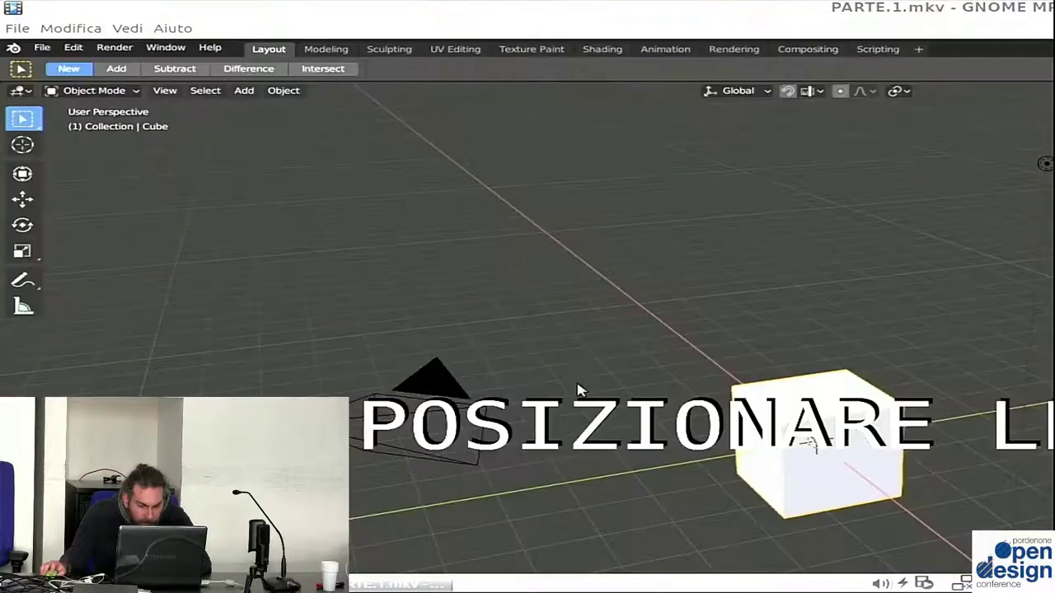
double_click(554, 96)
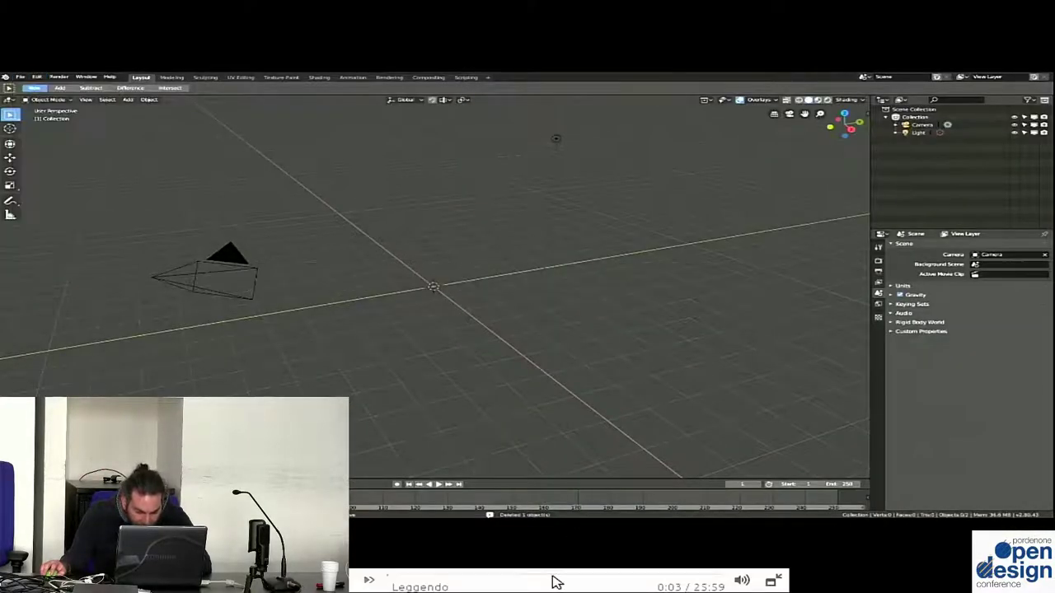
Seek PARTE.1.mkv through 11:11, 15:42 and 16:39, settling near 15:51
click(536, 577)
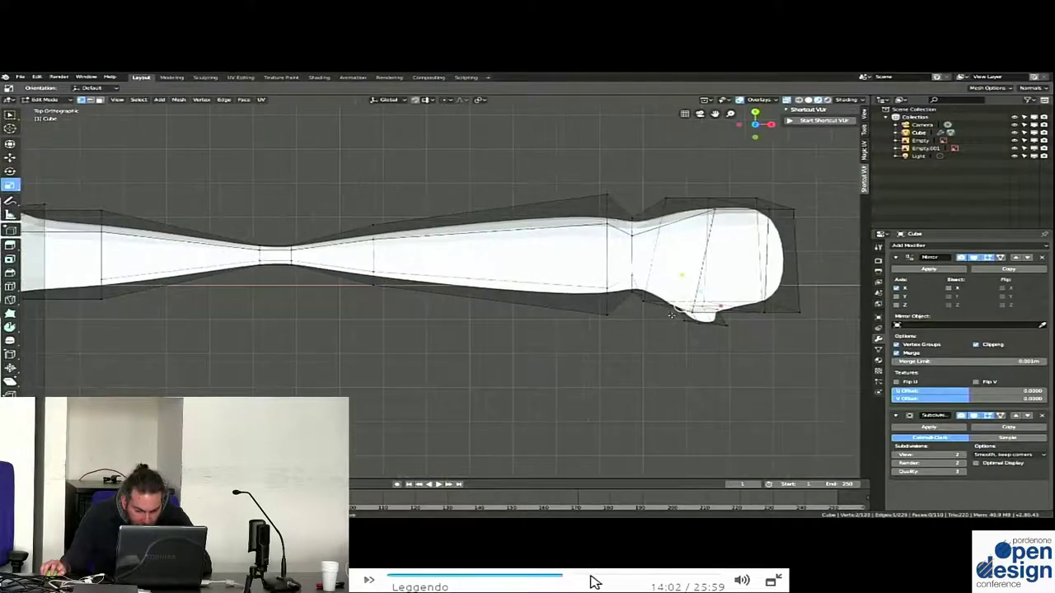
click(593, 580)
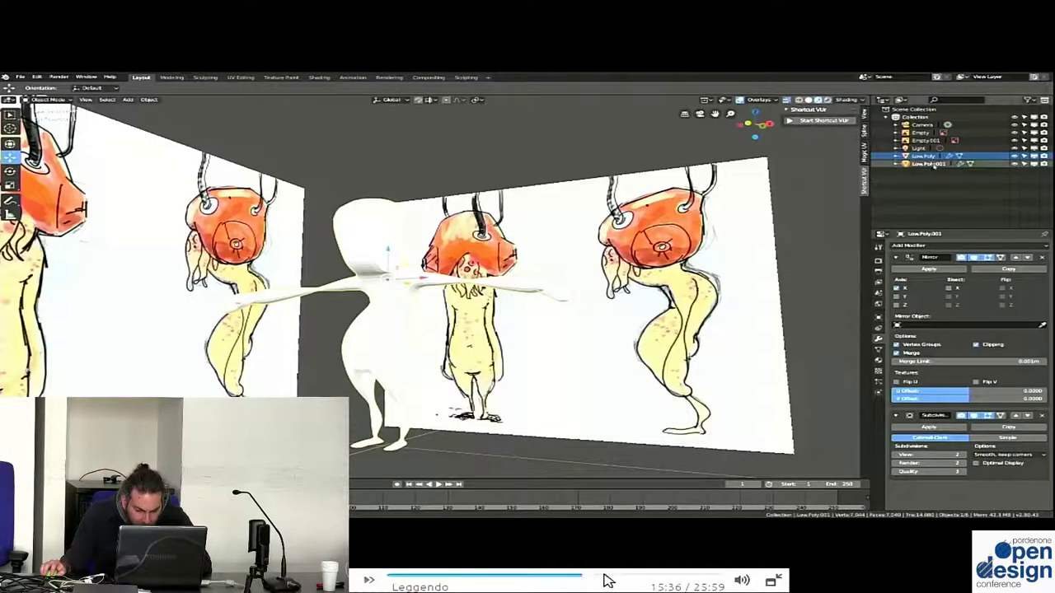
click(605, 580)
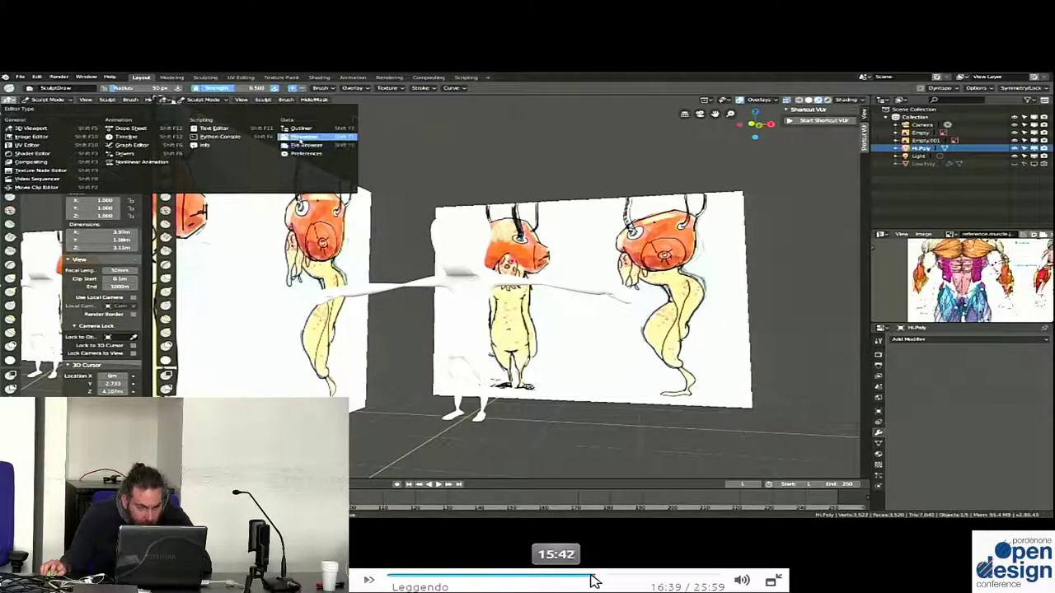
click(593, 580)
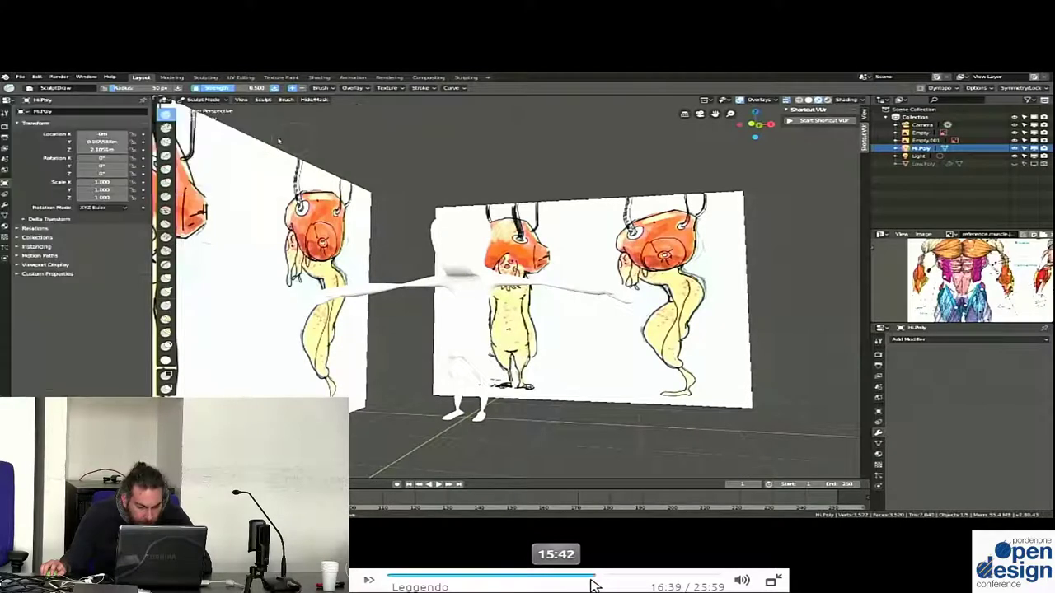
click(597, 582)
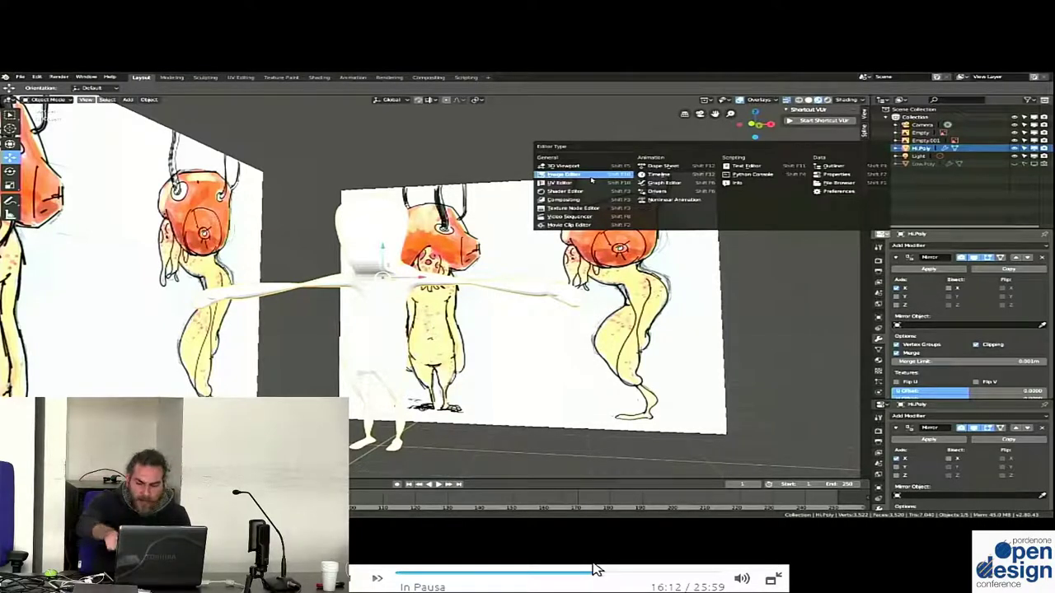
Play the demo past the reference.muscle.jpeg file browser back to the mirrored body
key(space)
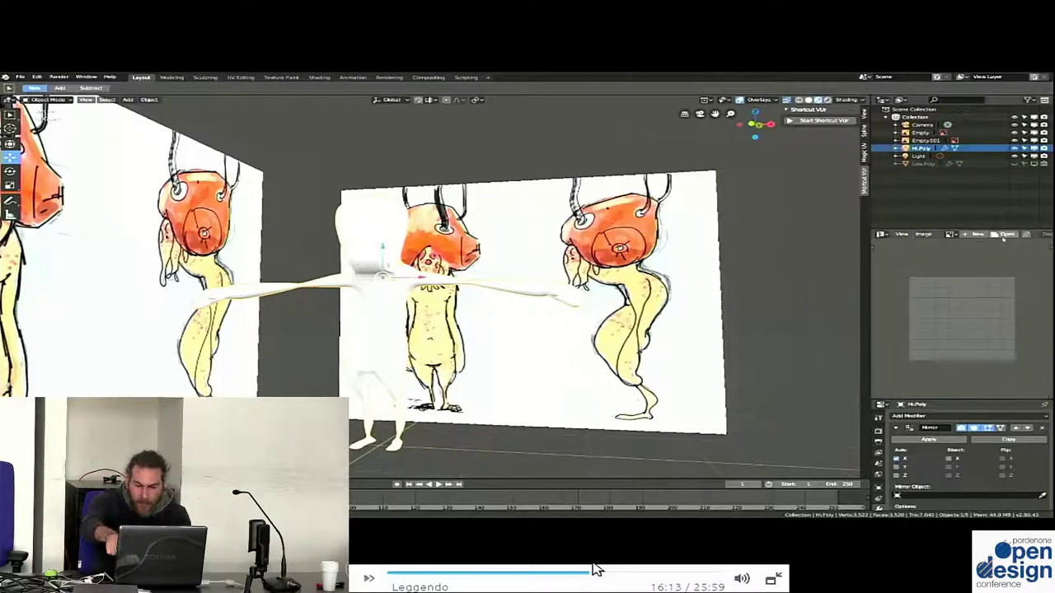
key(space)
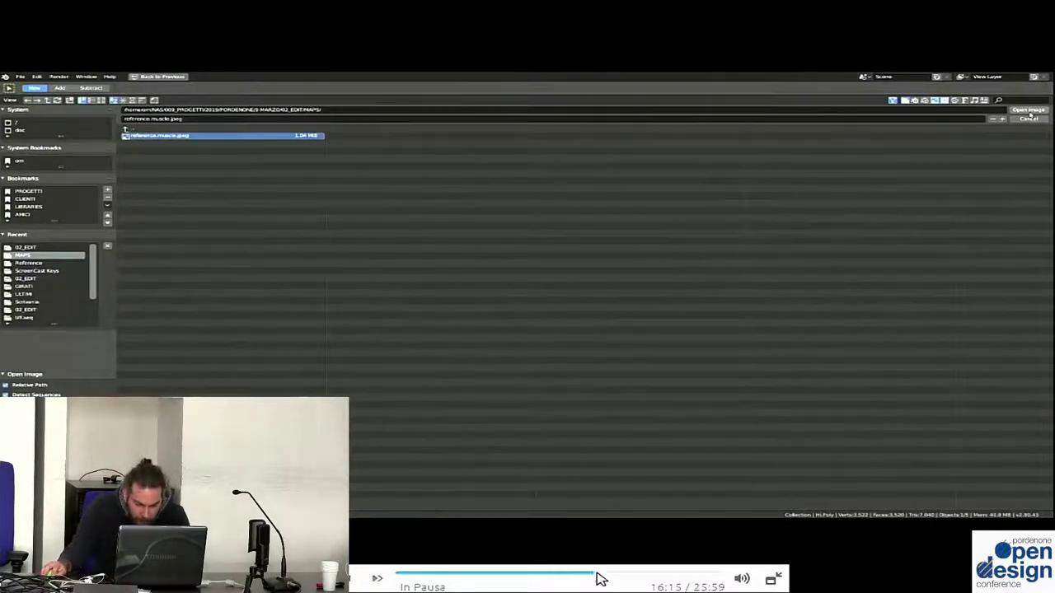
key(space)
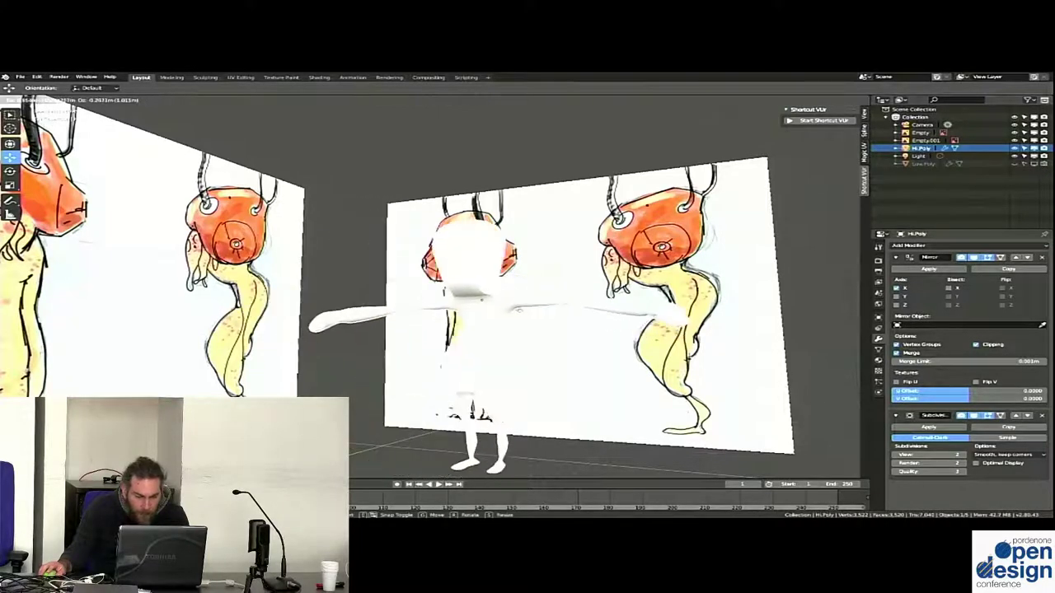
Turn the side panel into an Image Editor showing the muscle reference, then watch the mesh enter Sculpt Mode
middle_drag(519, 309, 486, 306)
click(882, 235)
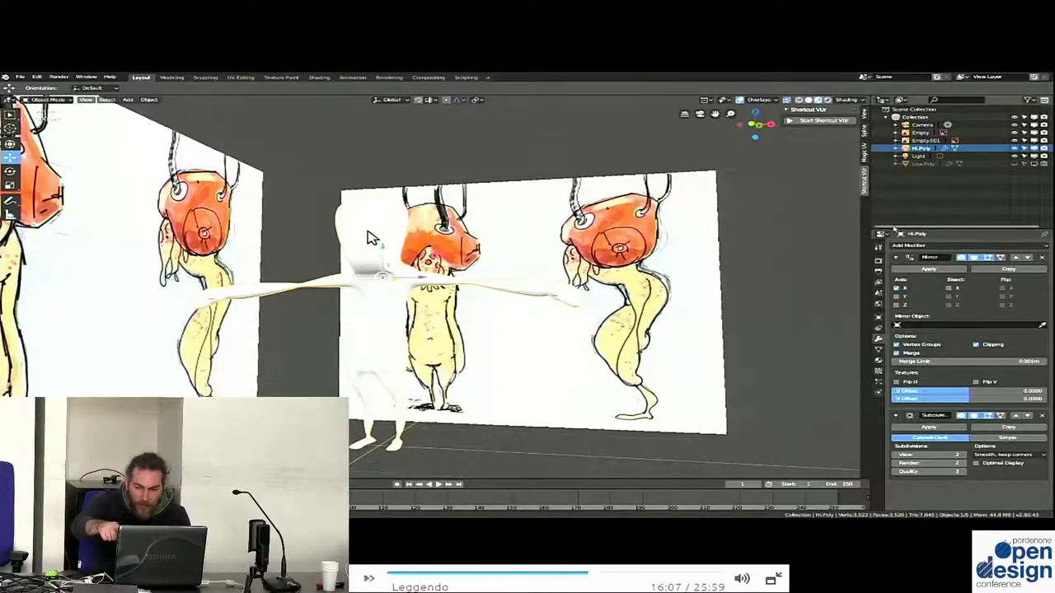
click(371, 237)
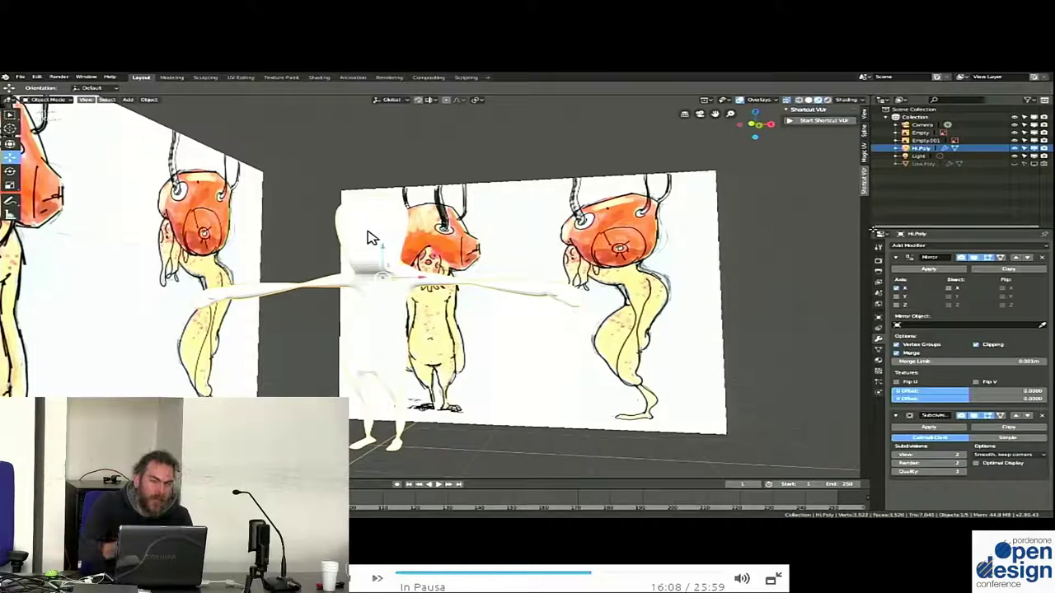
key(space)
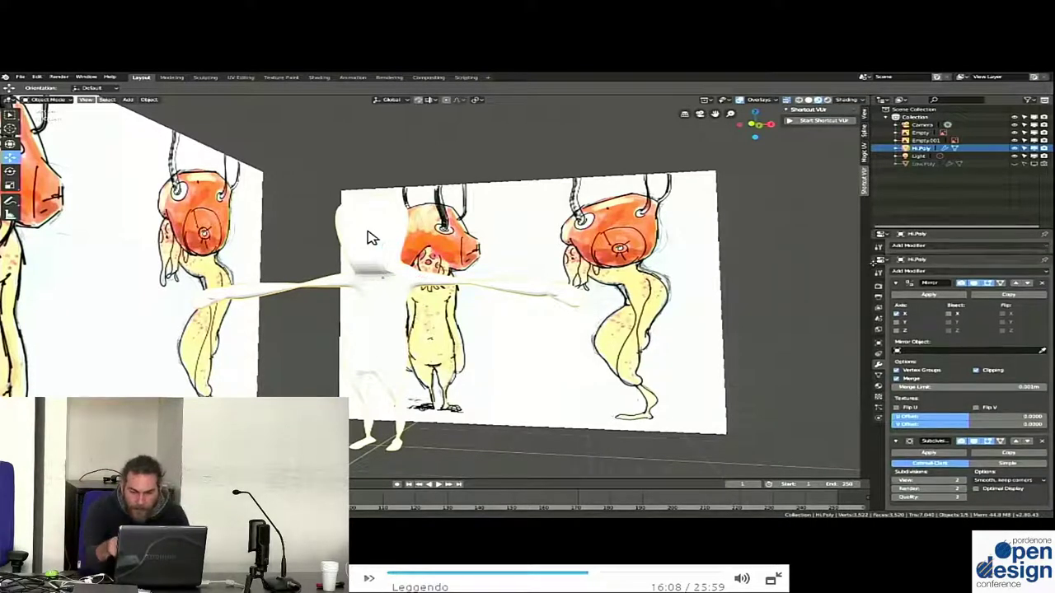
key(space)
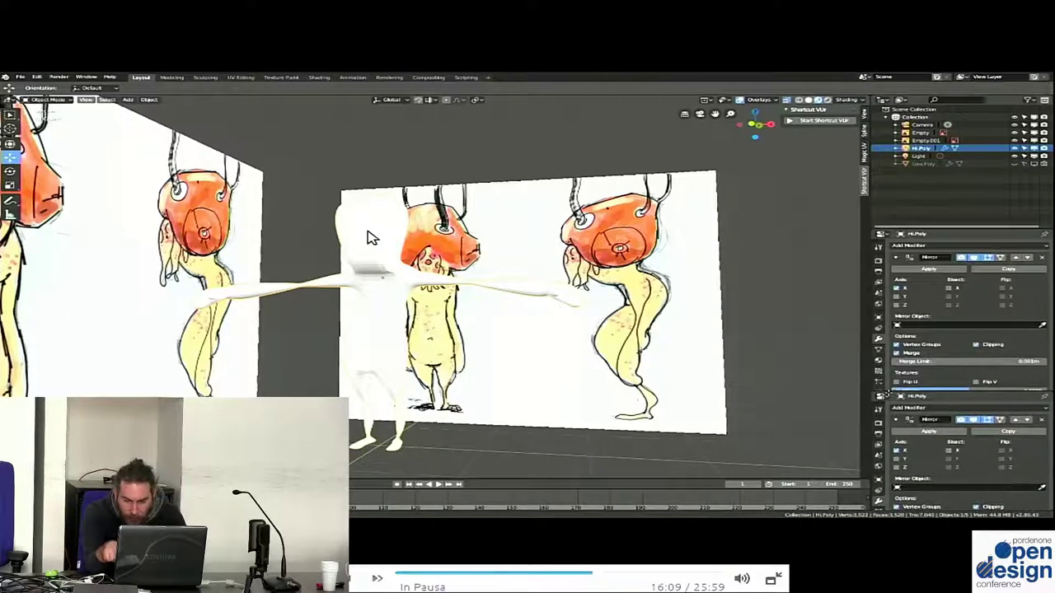
key(space)
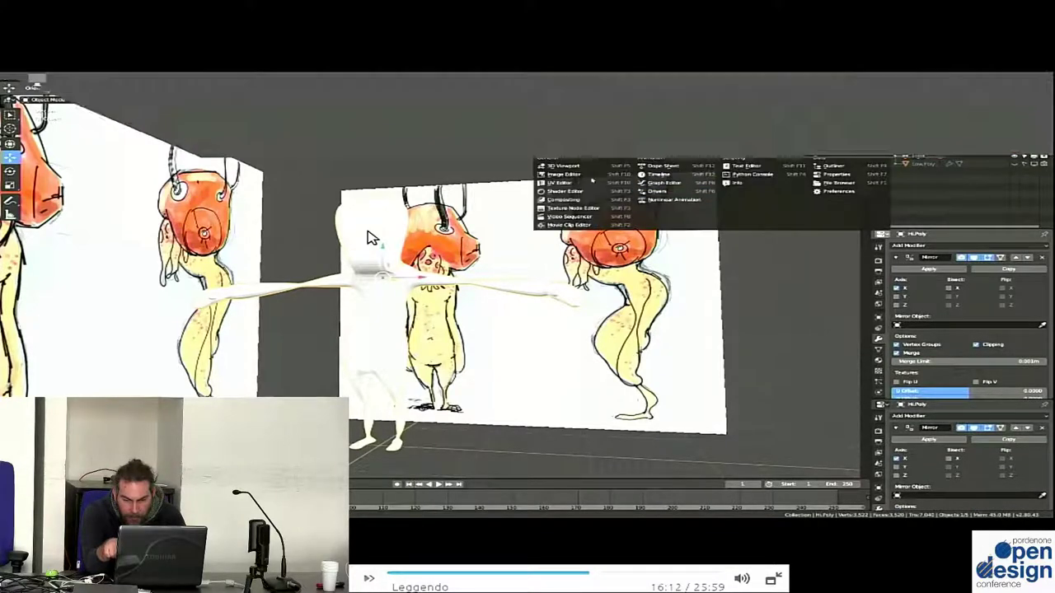
key(space)
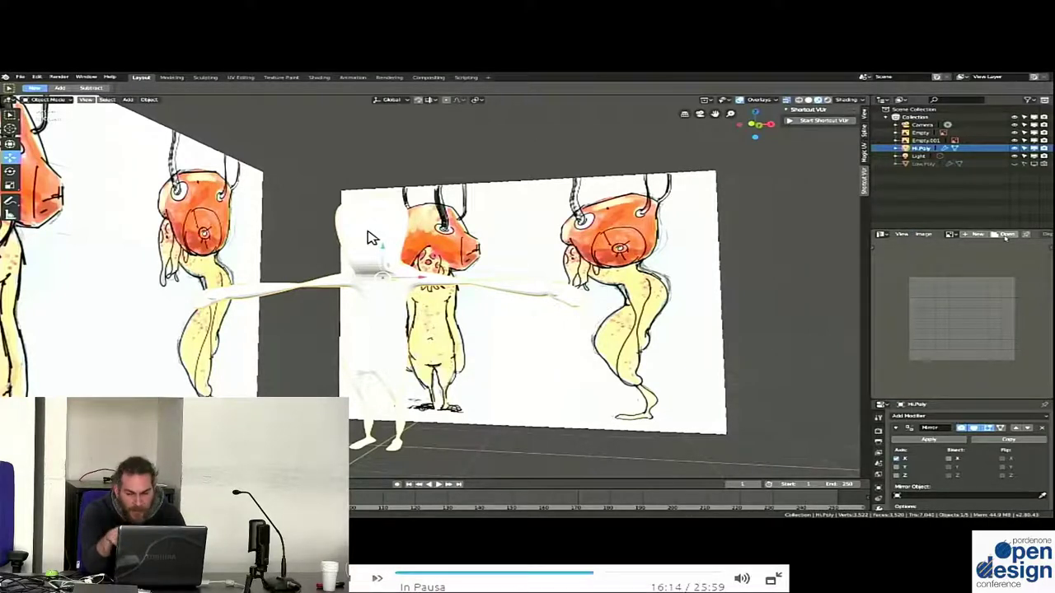
key(space)
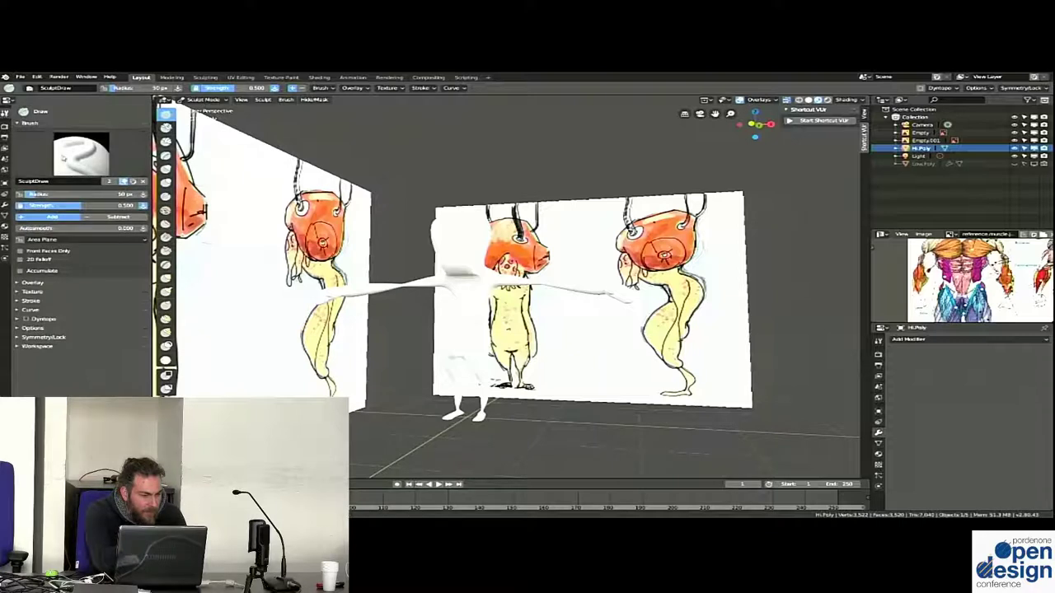
Pick Clay Strips with Dyntopo at 8 px detail, sculpt the body, then turn on X-Ray
click(370, 238)
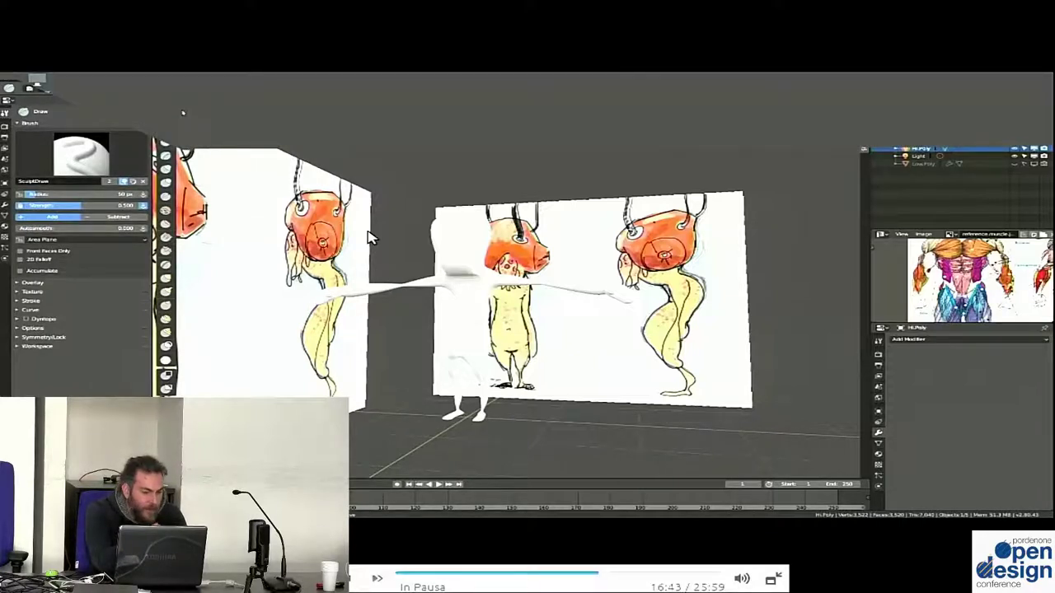
click(370, 237)
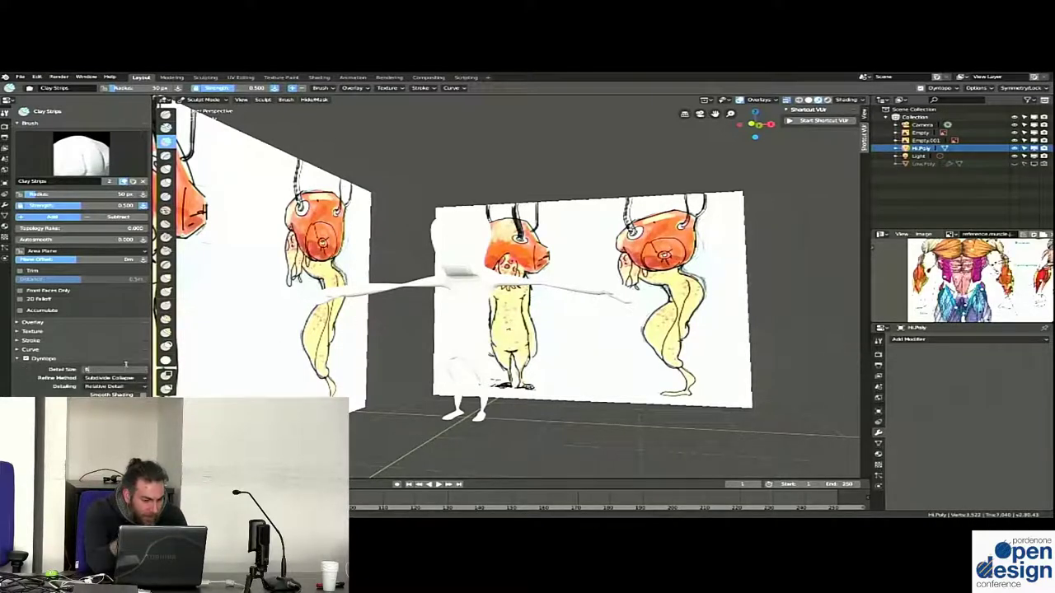
click(368, 237)
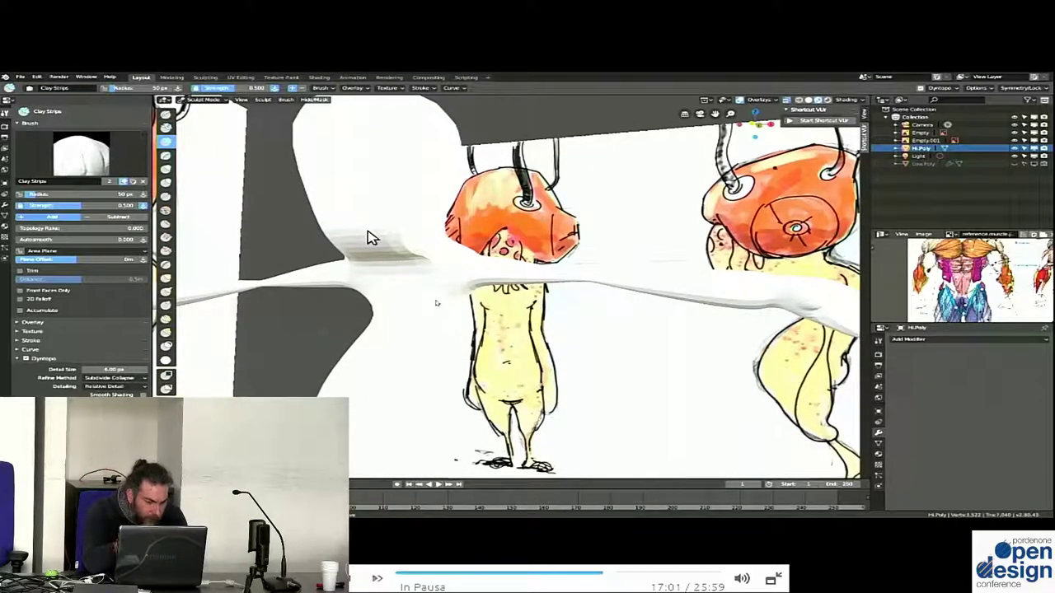
key(space)
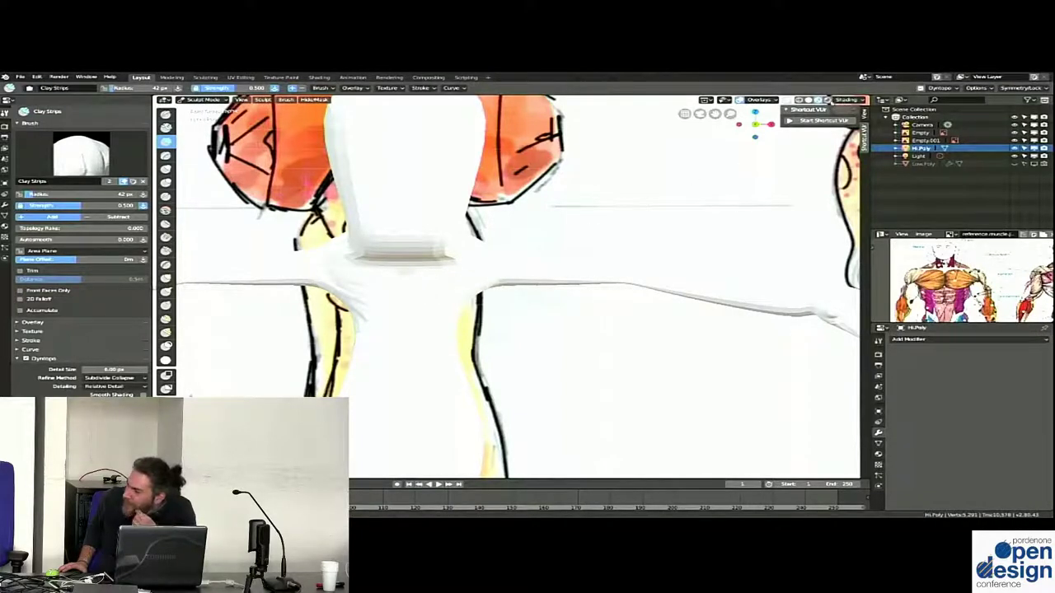
key(alt+z)
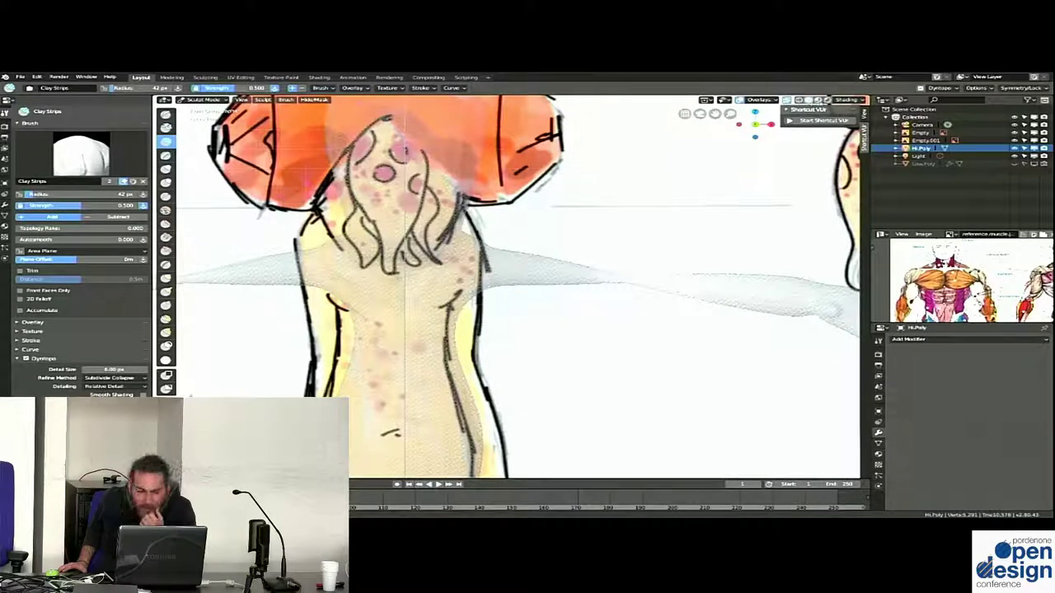
Shade the body with MatCap lighting and turn X-Ray off
click(845, 100)
click(874, 122)
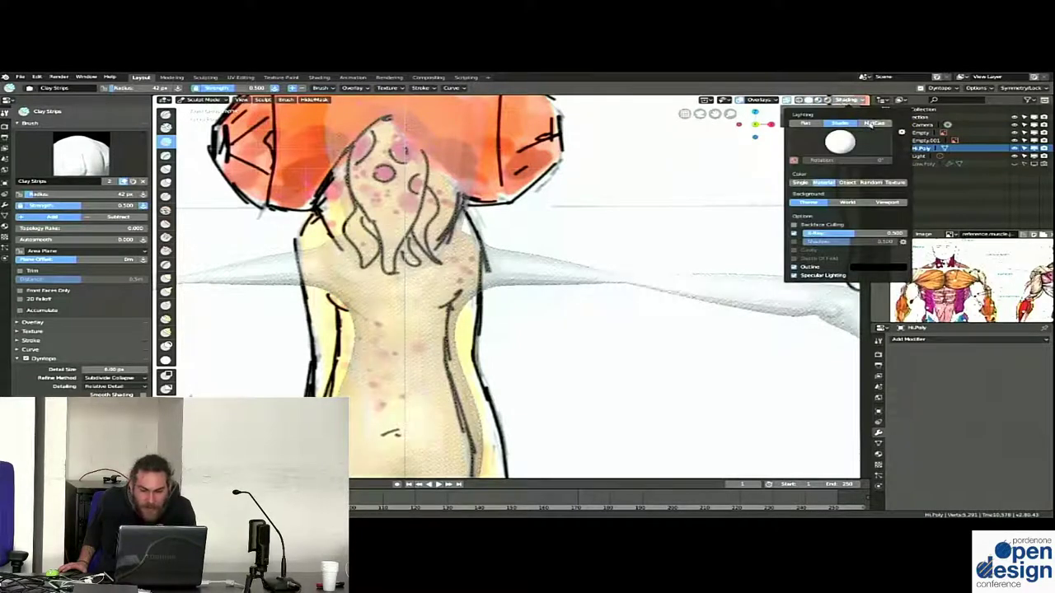
click(795, 225)
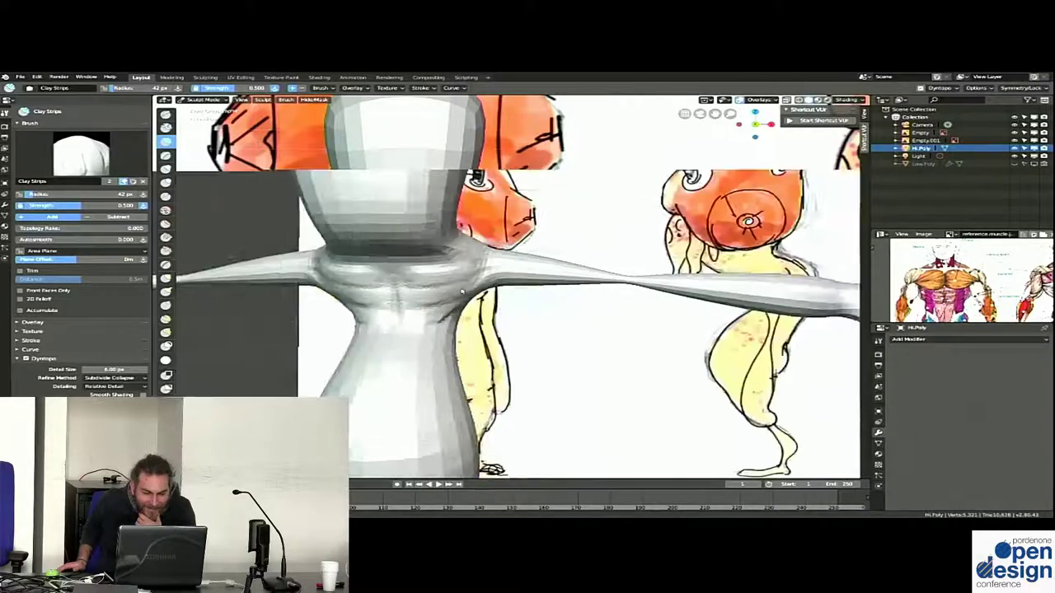
Add Clay Strips strokes along the shoulder junction, raising the brush radius to 48 px
middle_drag(481, 286, 488, 282)
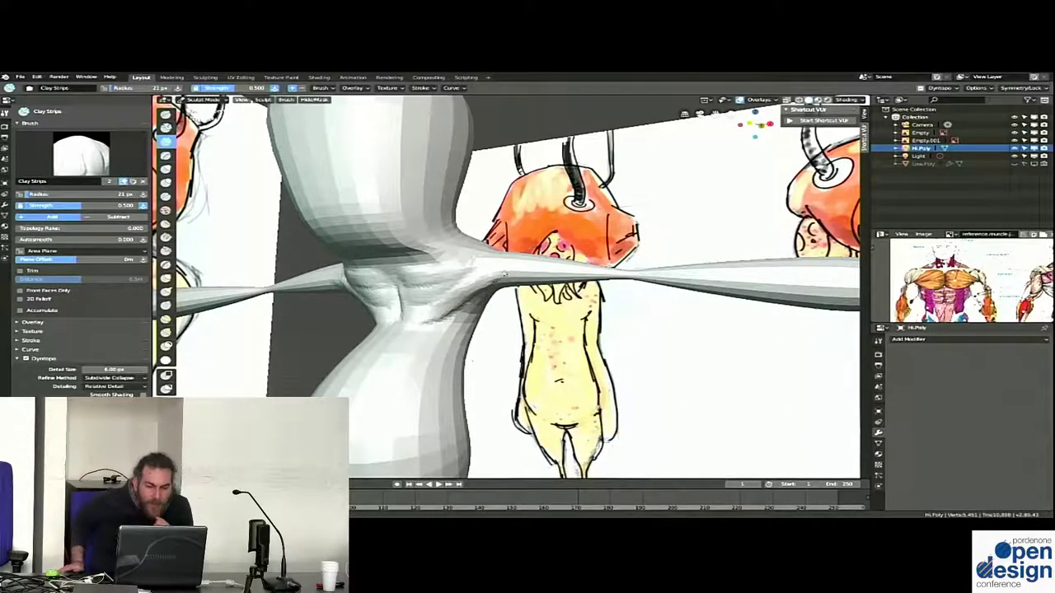
drag(482, 284, 420, 320)
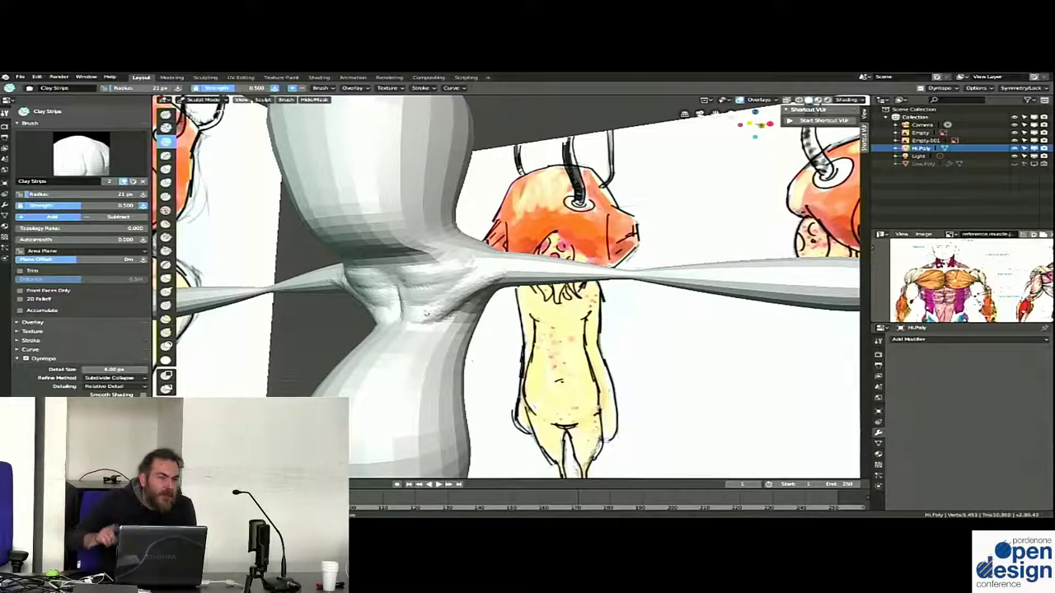
key(f)
click(432, 304)
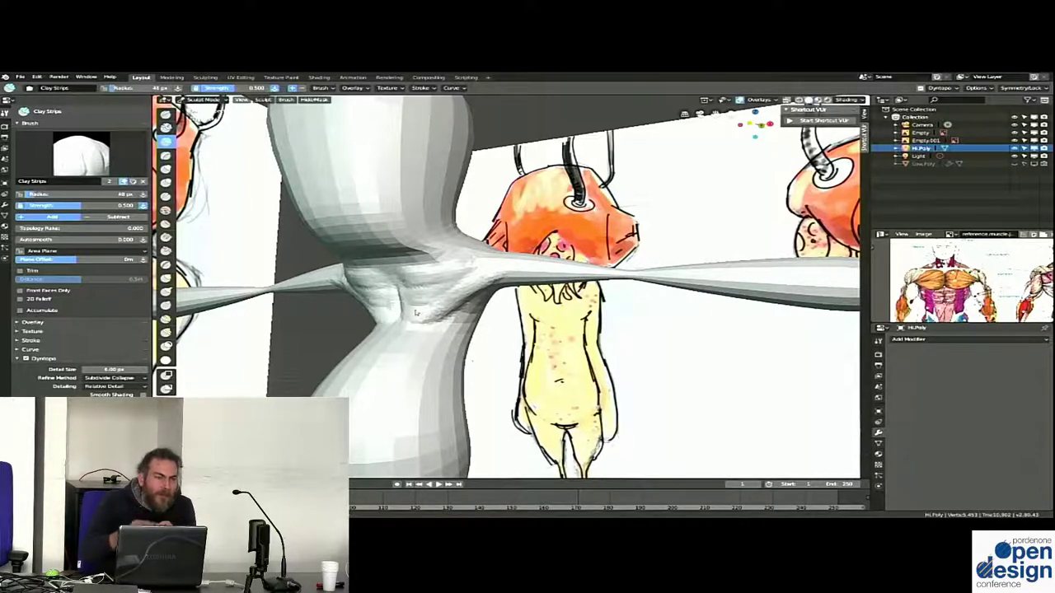
middle_drag(418, 314, 415, 316)
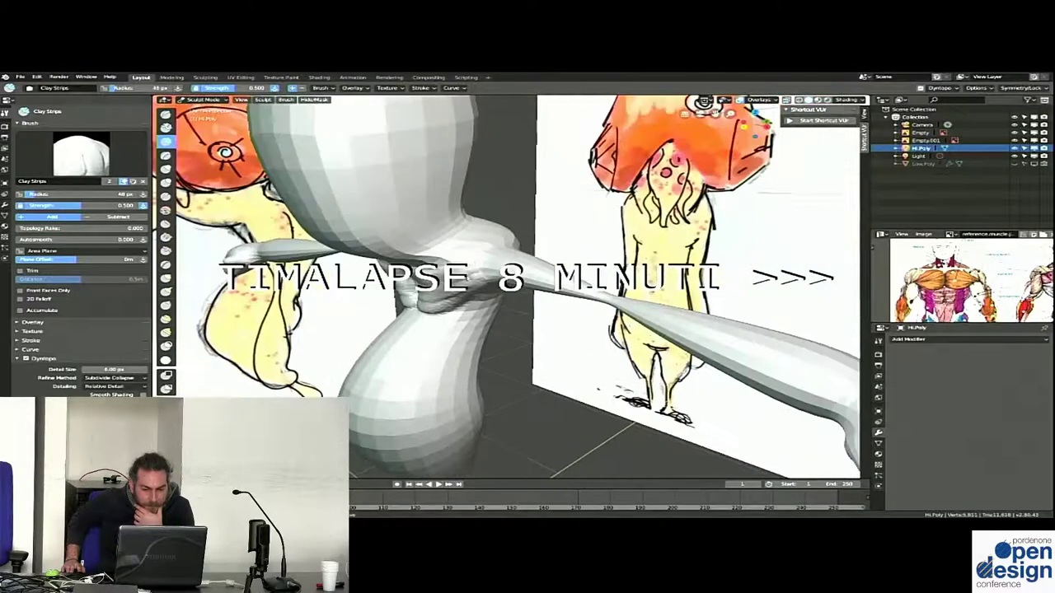
middle_drag(483, 266, 506, 255)
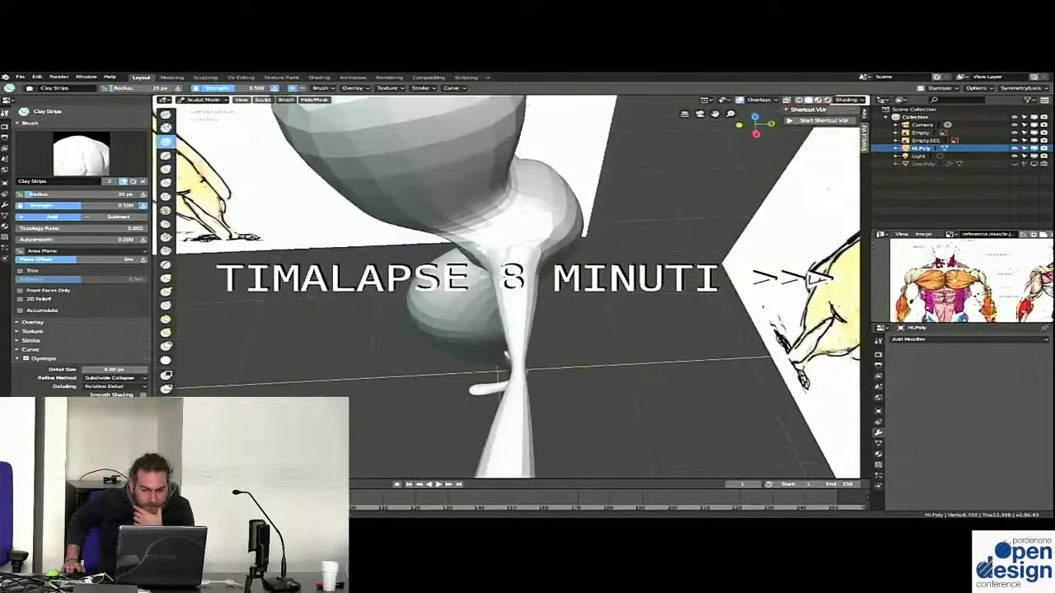
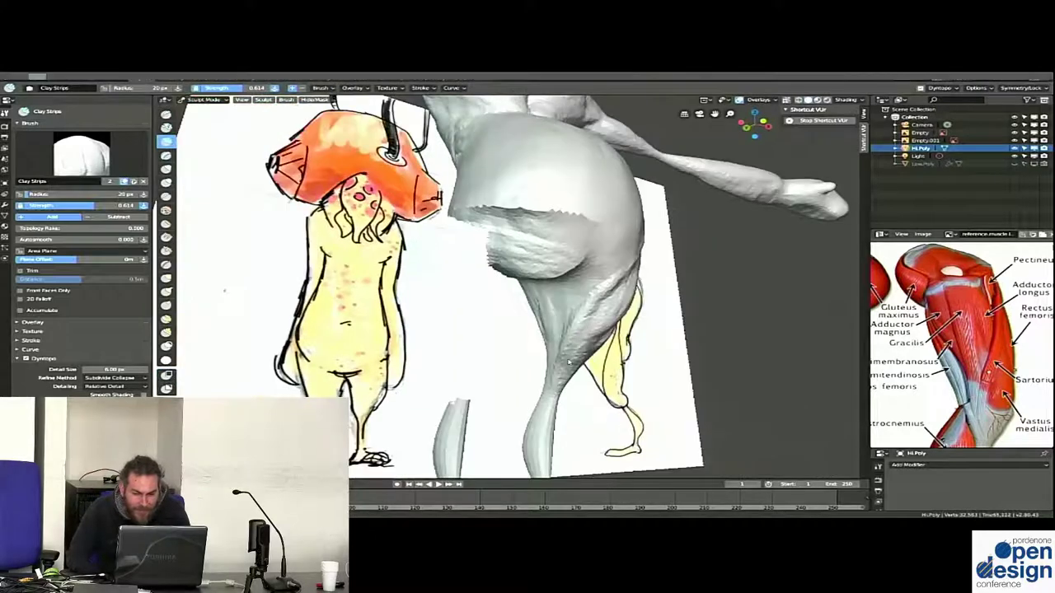
Pause the video, then resume it while the calf and shin muscles are built
click(907, 535)
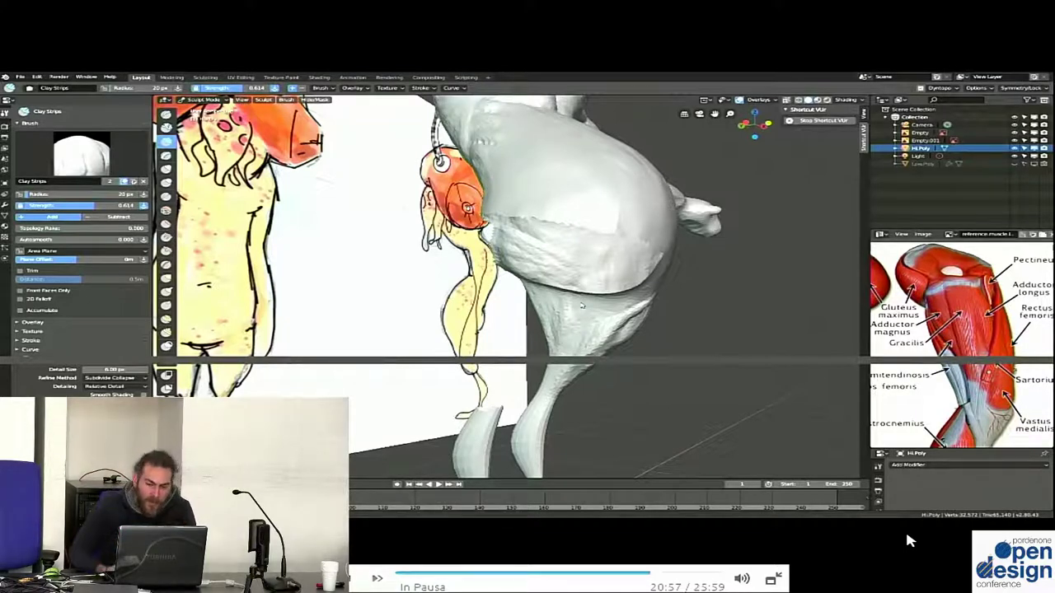
key(space)
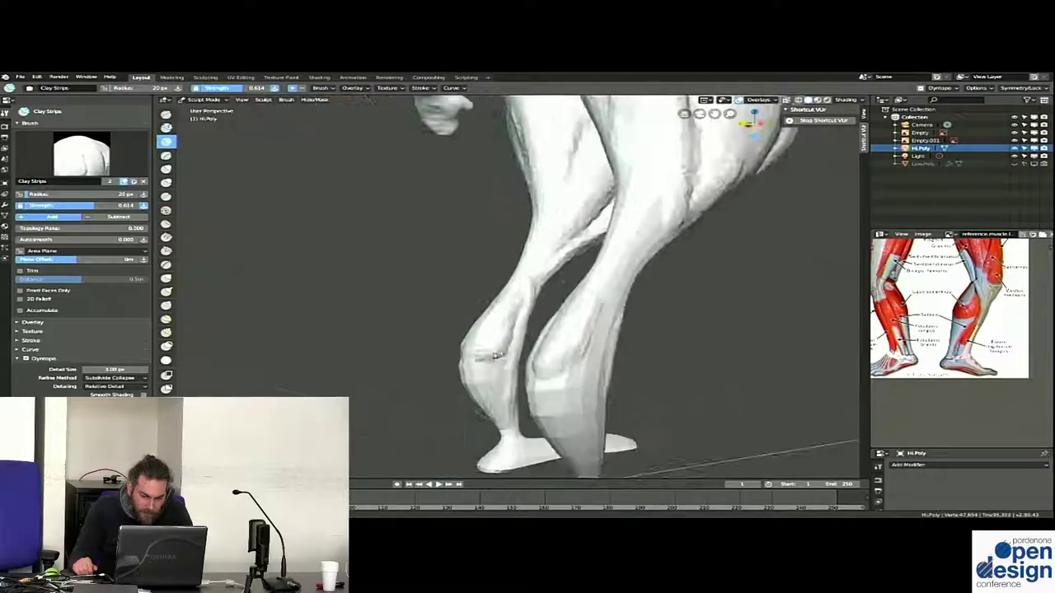
Toggle between the Smooth and Clay Strips brushes and orbit to a side view of the legs
key(s)
key(c)
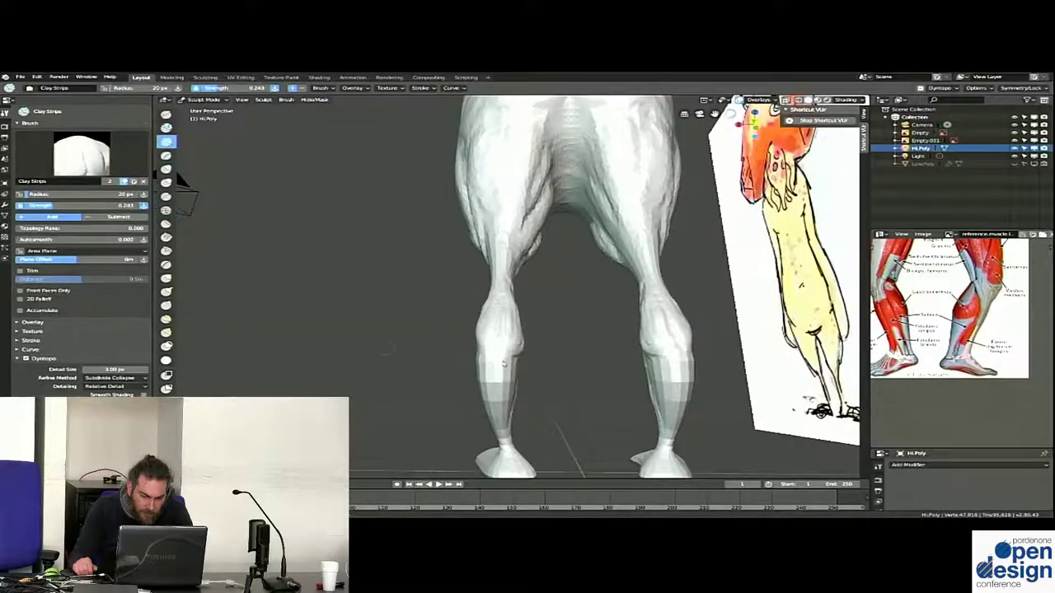
mouse_move(494, 399)
middle_down()
mouse_move(300, 116)
mouse_move(515, 398)
middle_up()
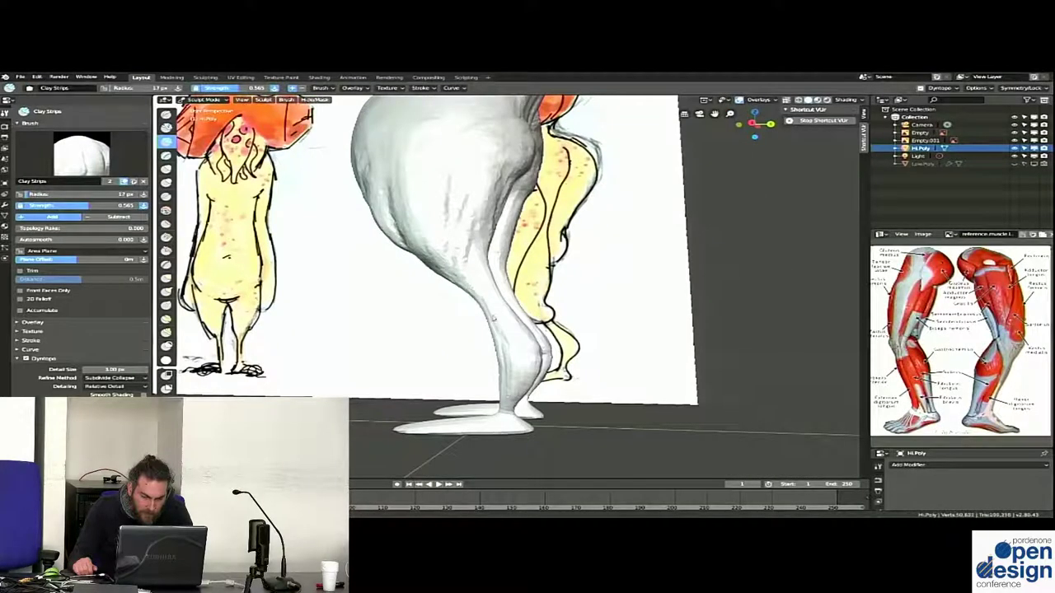
mouse_move(493, 318)
middle_down()
mouse_move(509, 350)
mouse_move(543, 330)
mouse_move(527, 313)
mouse_move(534, 284)
mouse_move(524, 280)
middle_up()
Show the gluteal and hamstring chart as the reference and check the legs from below and behind
click(952, 234)
click(882, 255)
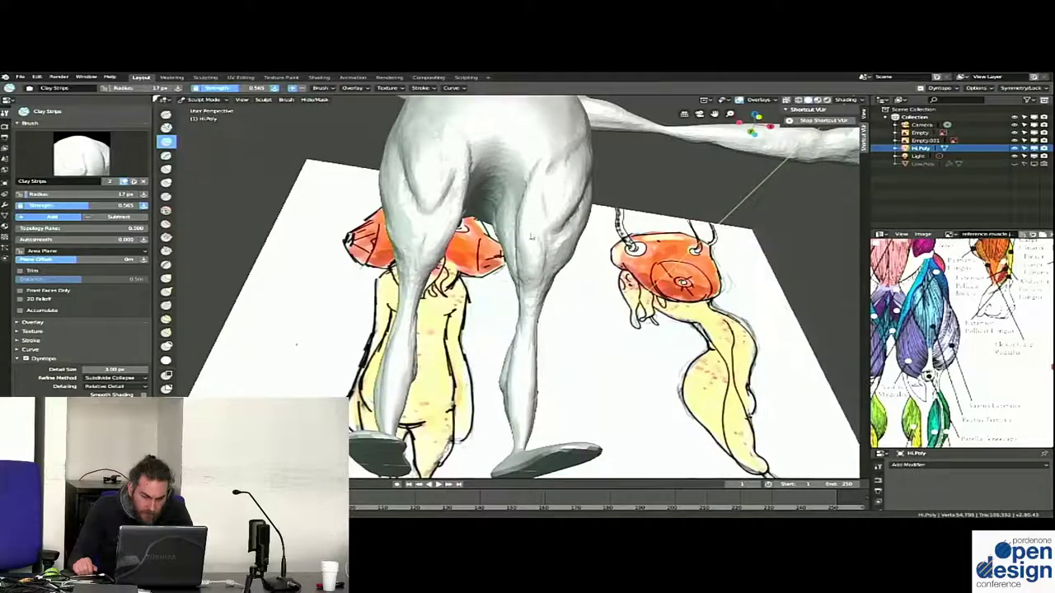
mouse_move(532, 237)
middle_down()
mouse_move(522, 282)
mouse_move(418, 264)
mouse_move(496, 237)
mouse_move(474, 312)
mouse_move(523, 194)
mouse_move(558, 177)
mouse_move(500, 277)
middle_up()
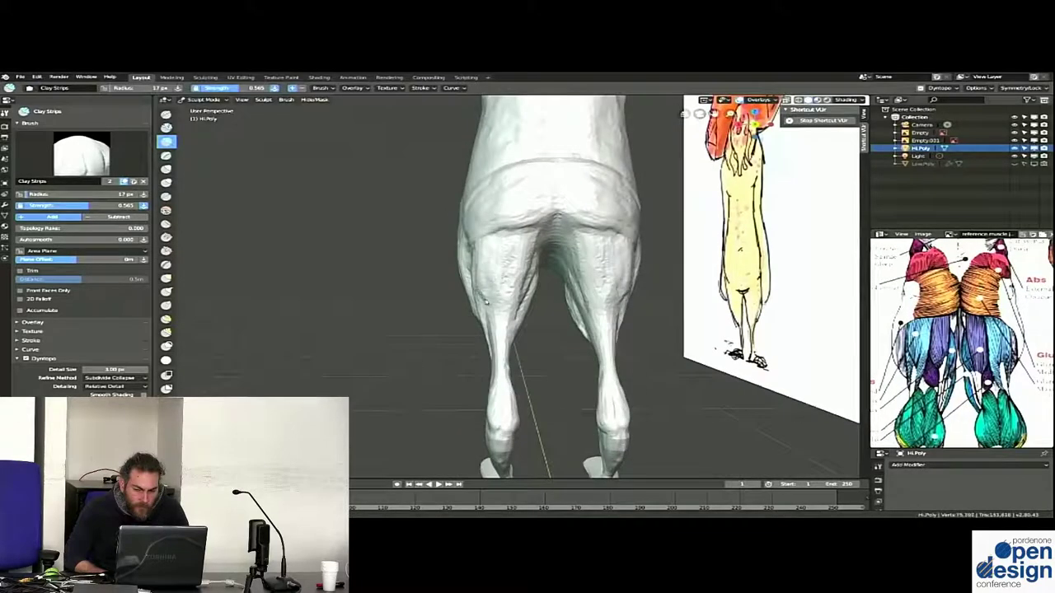
middle_drag(500, 277, 544, 263)
middle_drag(536, 226, 555, 233)
mouse_move(532, 170)
middle_down()
mouse_move(569, 178)
mouse_move(555, 217)
middle_up()
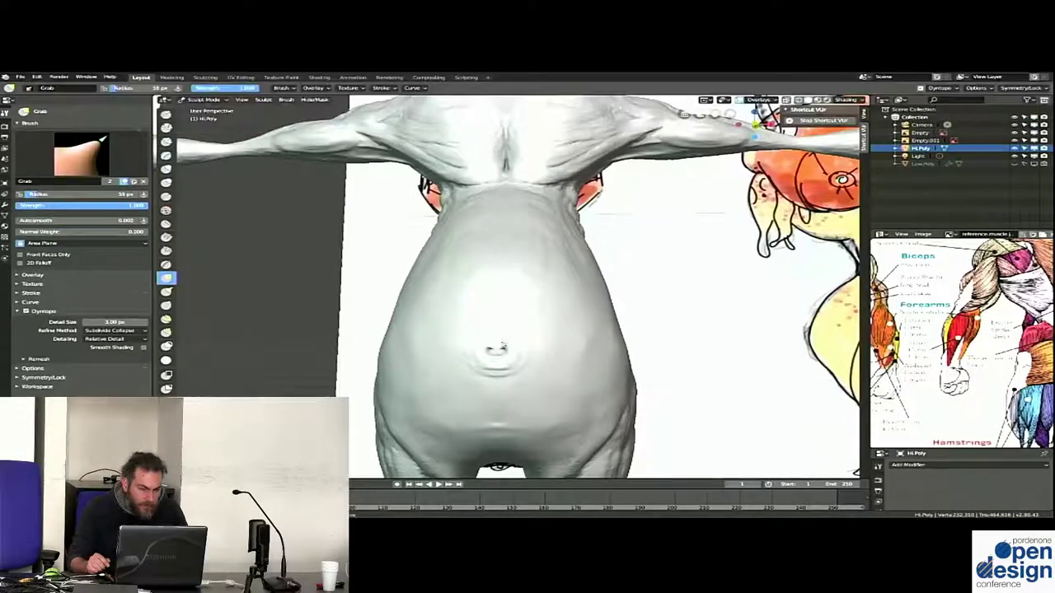
Widen the brush to 110 px, smooth the torso, then return to Clay Strips
key(f)
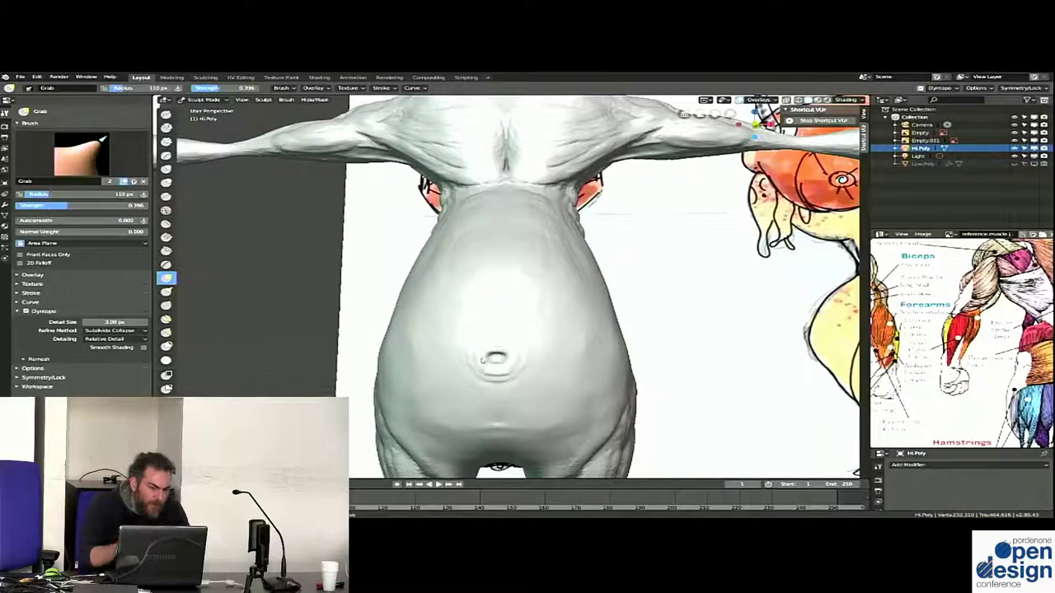
key(shift+s)
mouse_move(472, 344)
middle_down()
mouse_move(517, 276)
mouse_move(495, 235)
middle_up()
key(c)
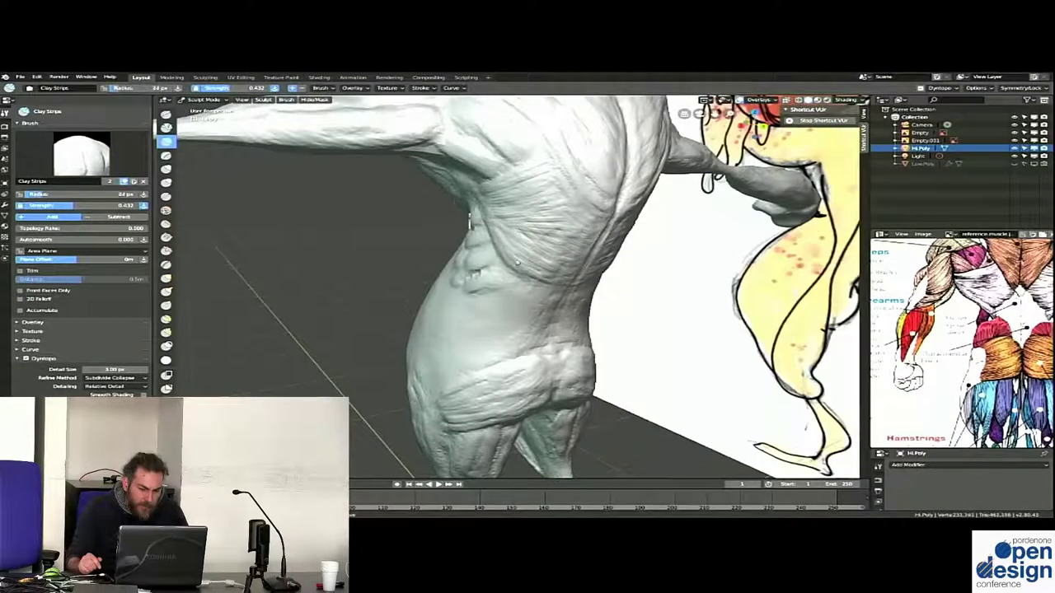
Inspect the torso side and the back of the shoulders from several angles
mouse_move(544, 271)
middle_down()
mouse_move(443, 395)
mouse_move(532, 325)
middle_up()
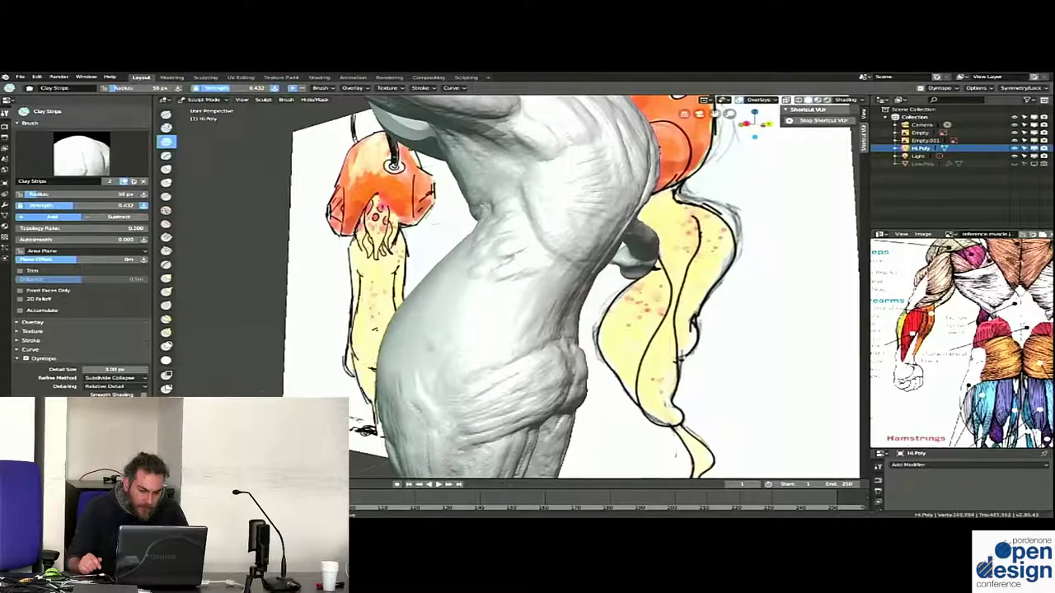
middle_drag(677, 357, 478, 434)
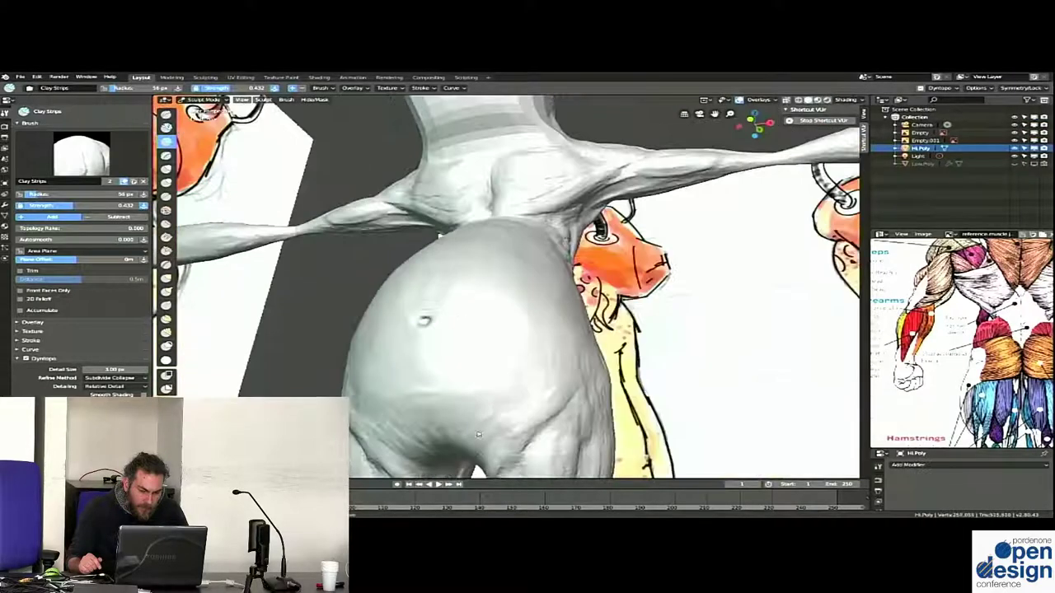
middle_drag(500, 371, 392, 387)
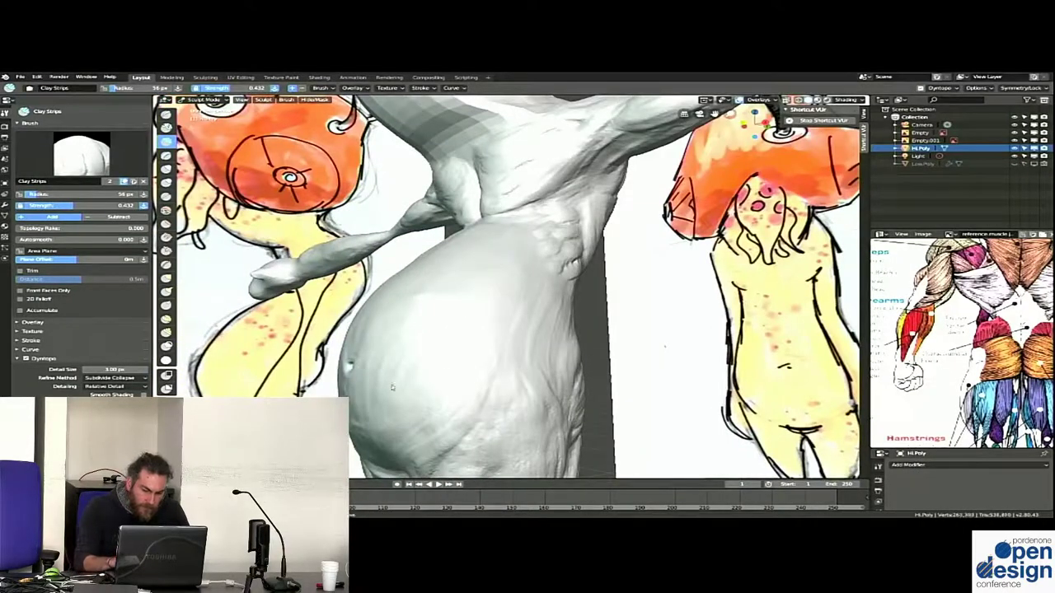
mouse_move(506, 232)
middle_down()
mouse_move(464, 283)
mouse_move(502, 304)
mouse_move(461, 313)
mouse_move(501, 388)
mouse_move(489, 287)
middle_up()
scroll(494, 303, down, 4)
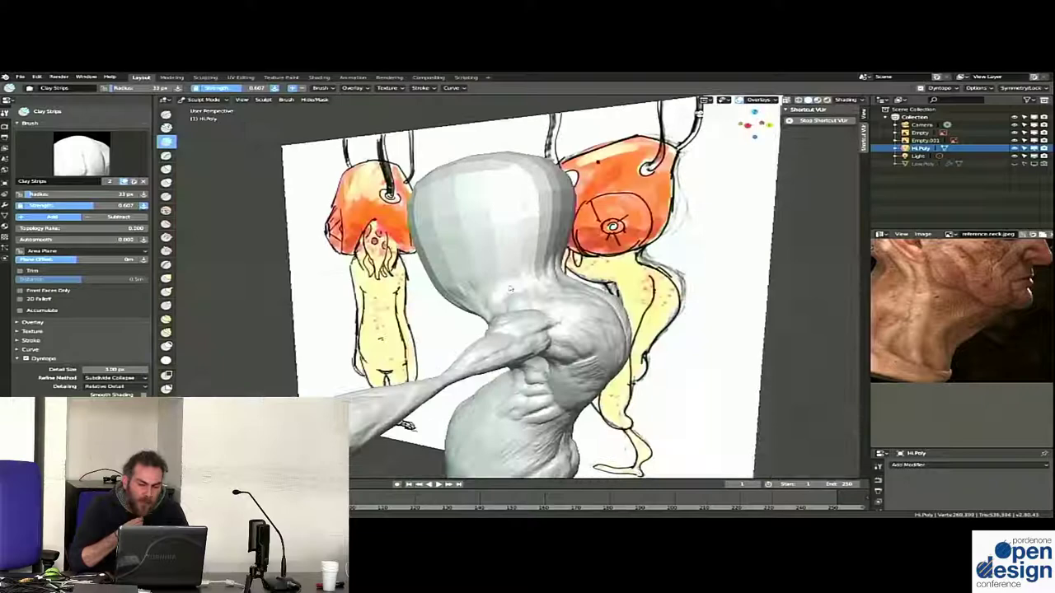
mouse_move(511, 288)
middle_down()
mouse_move(488, 280)
mouse_move(528, 246)
mouse_move(524, 298)
mouse_move(506, 284)
mouse_move(527, 297)
mouse_move(494, 305)
mouse_move(484, 284)
mouse_move(513, 271)
mouse_move(519, 346)
mouse_move(483, 459)
mouse_move(477, 294)
mouse_move(577, 272)
middle_up()
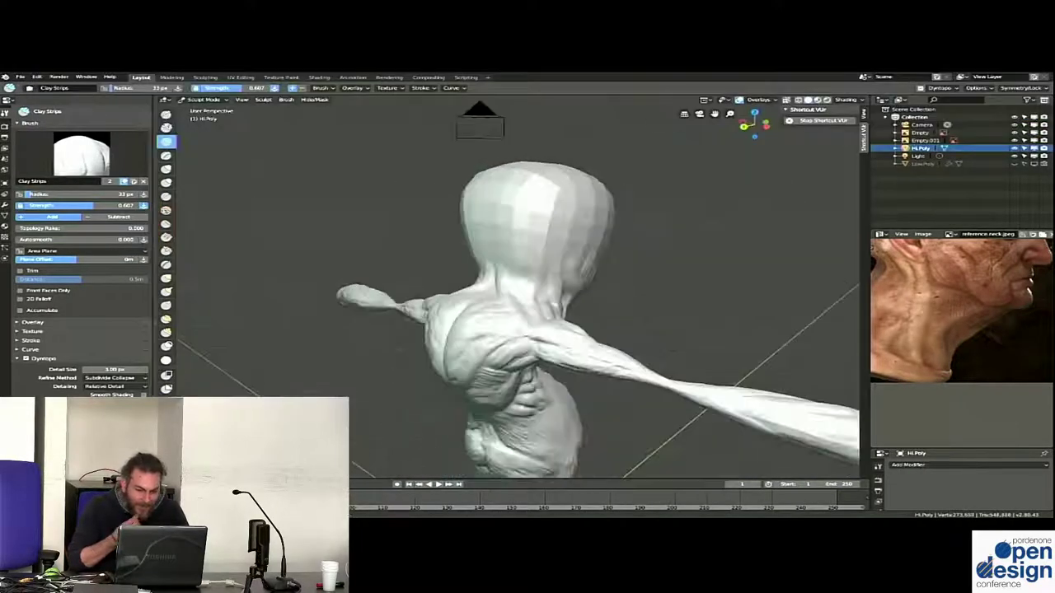
Orbit the sculpted figure through side, three-quarter and near-front views
mouse_move(508, 274)
middle_down()
mouse_move(532, 288)
mouse_move(547, 276)
mouse_move(536, 287)
mouse_move(549, 295)
mouse_move(539, 286)
mouse_move(501, 295)
middle_up()
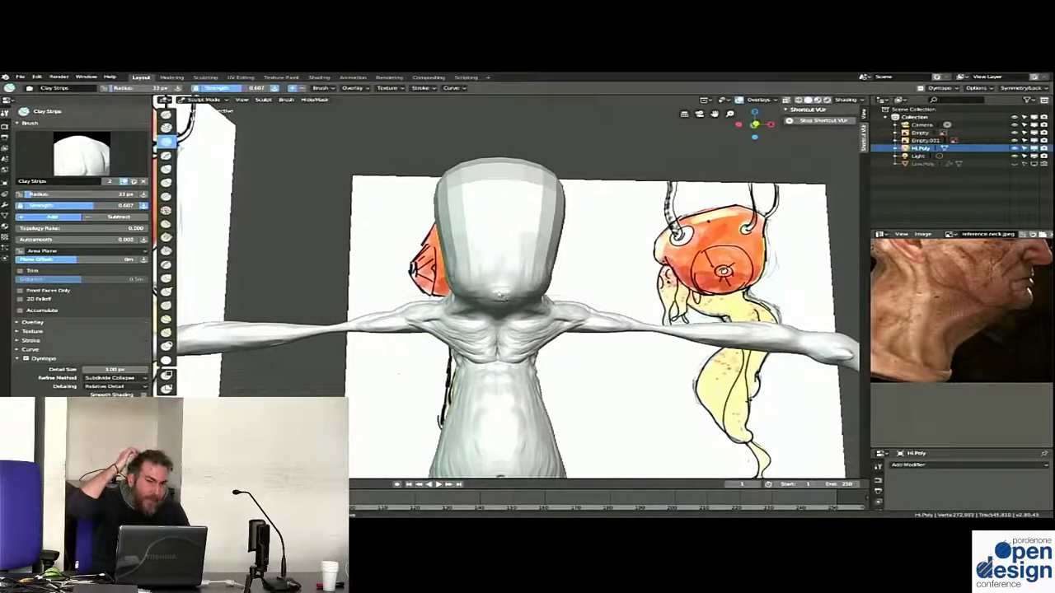
mouse_move(501, 295)
middle_down()
mouse_move(567, 294)
mouse_move(527, 293)
middle_up()
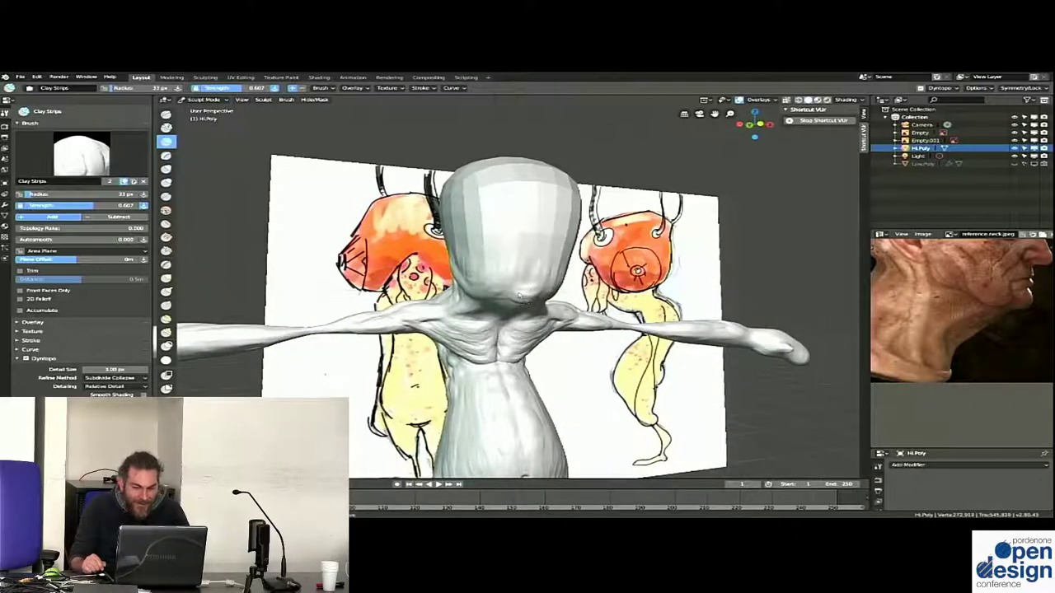
middle_drag(509, 297, 533, 287)
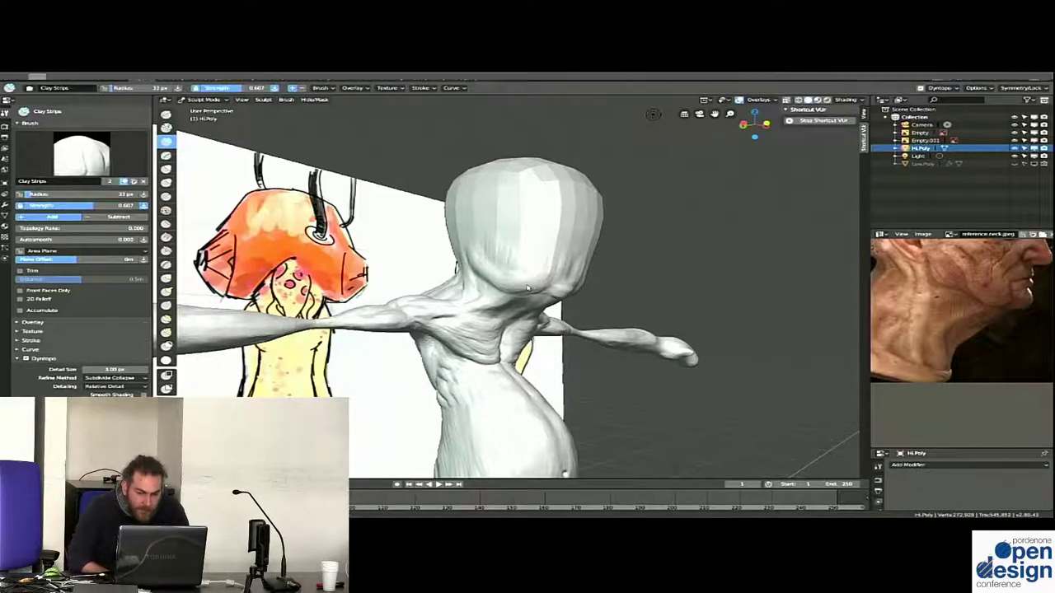
middle_drag(532, 282, 522, 291)
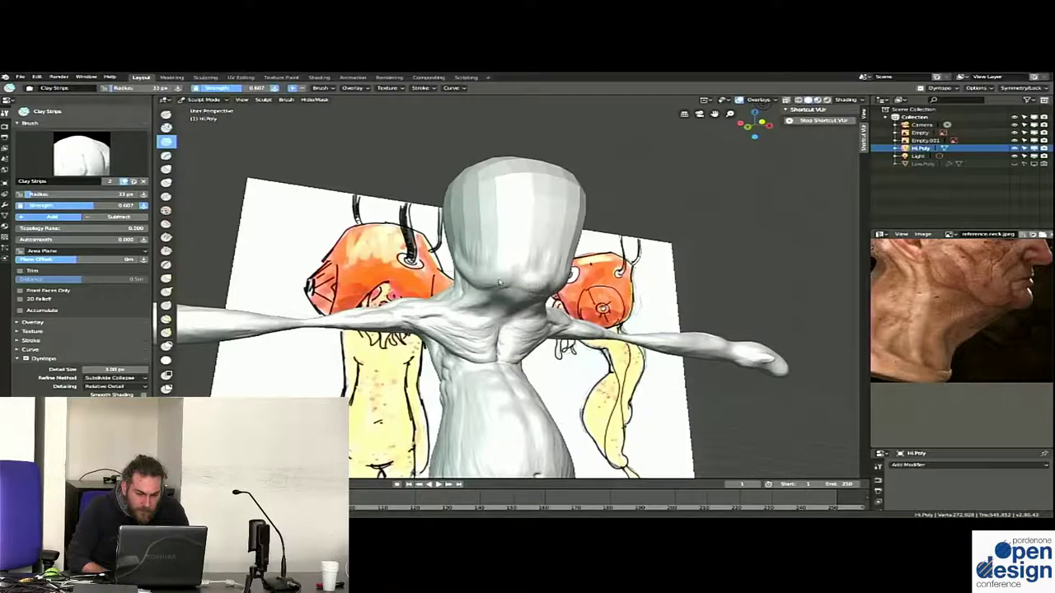
middle_drag(479, 284, 522, 142)
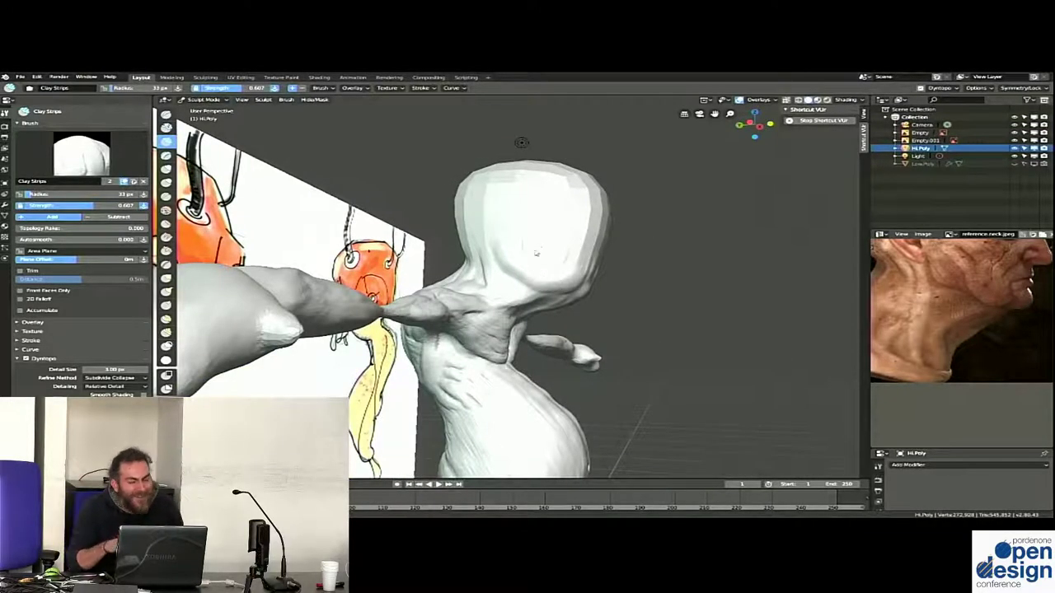
mouse_move(521, 143)
middle_down()
mouse_move(499, 263)
mouse_move(539, 252)
middle_up()
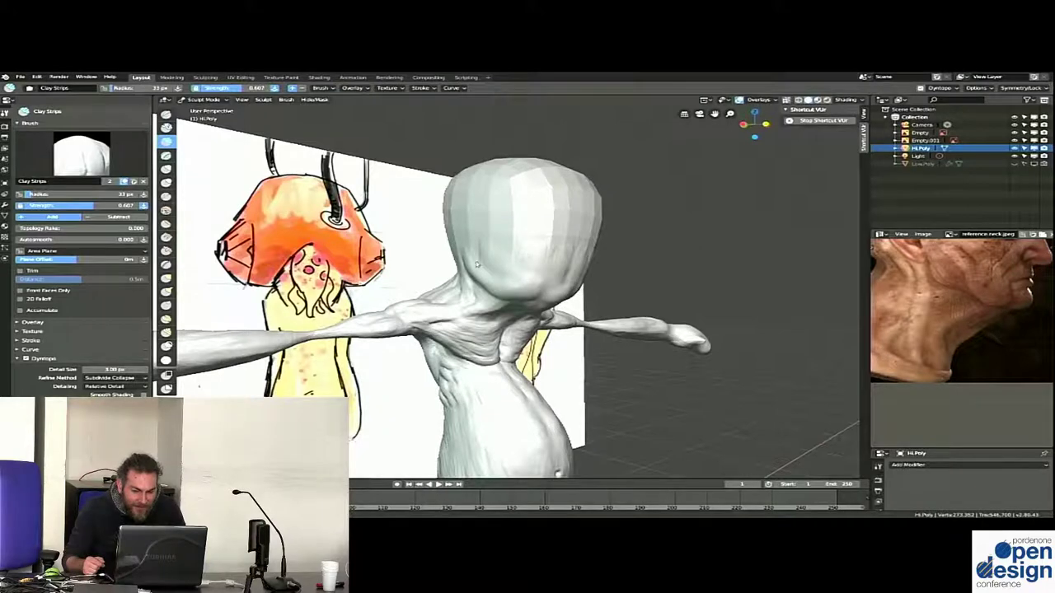
View the figure from behind, turn on X-ray with Alt+Z, and zoom out to the full figure
mouse_move(478, 249)
middle_down()
mouse_move(522, 251)
mouse_move(530, 267)
mouse_move(509, 256)
mouse_move(540, 256)
mouse_move(522, 258)
middle_up()
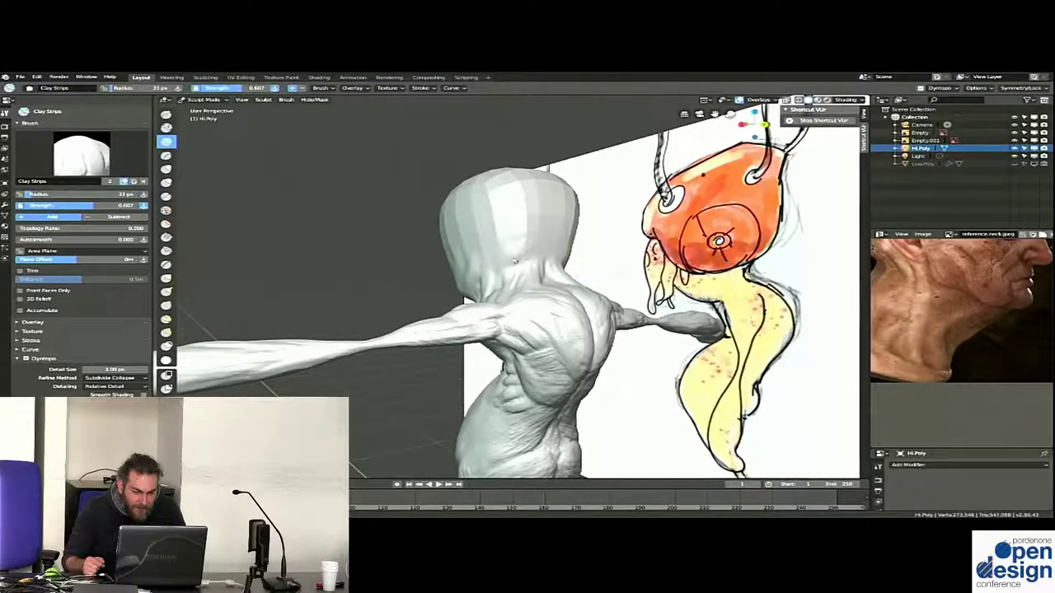
key(alt+z)
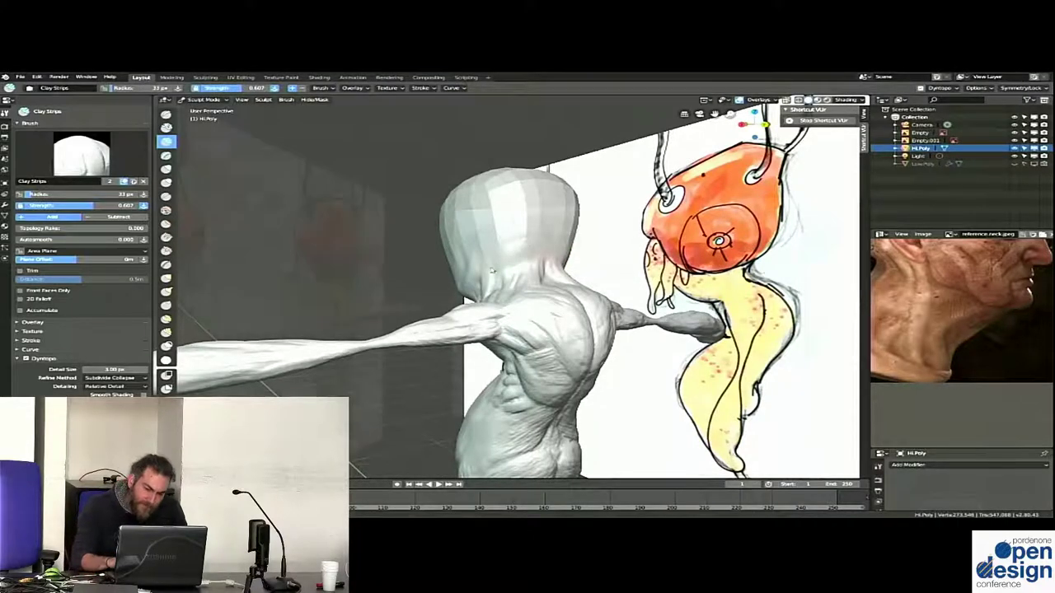
middle_drag(528, 289, 577, 297)
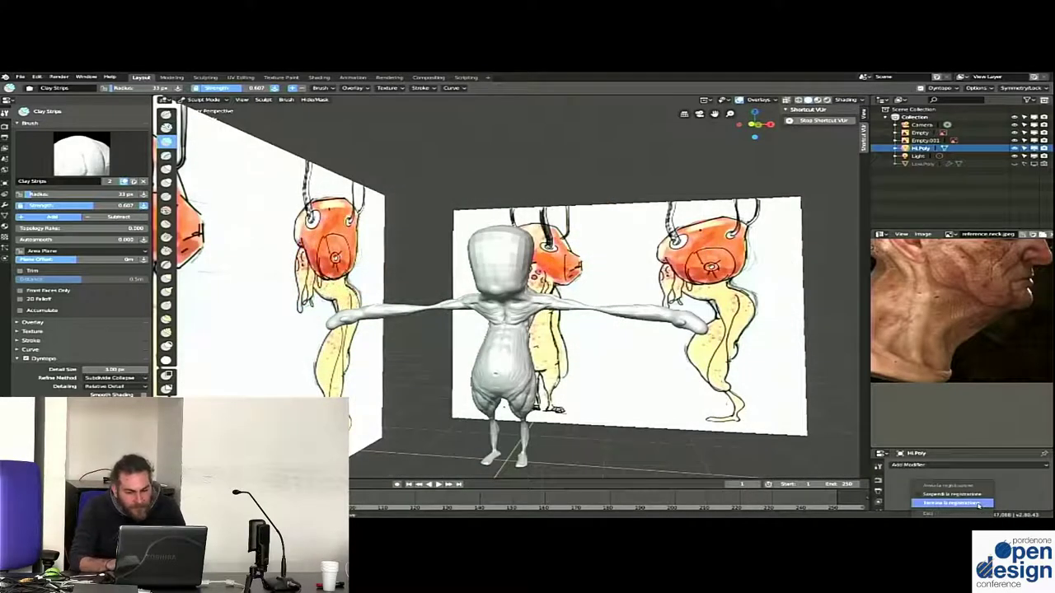
Stop the screen recording and move the MPlayer window aside to reveal the Video folder
click(979, 503)
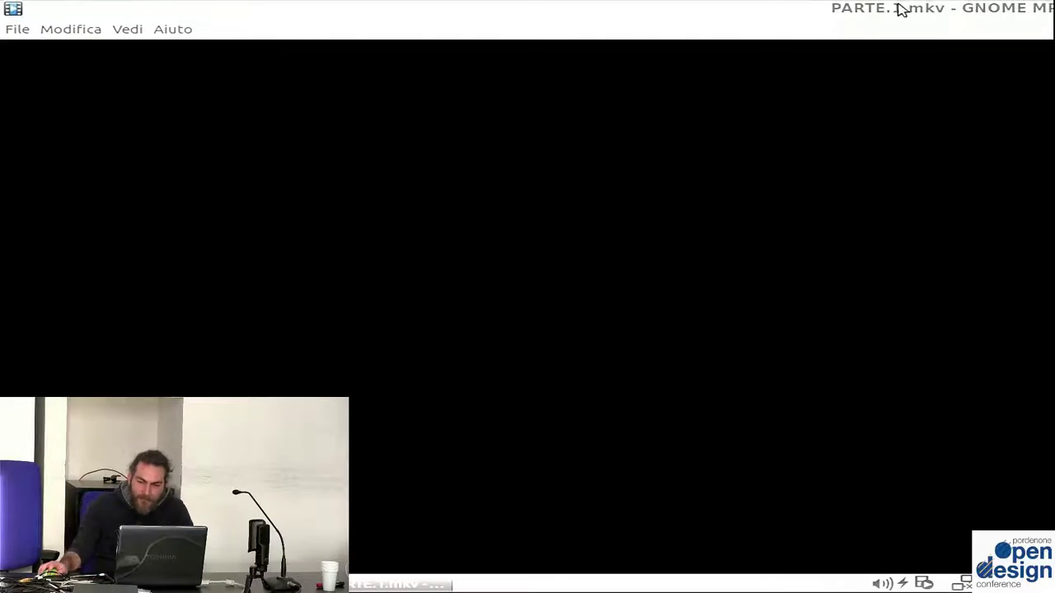
drag(907, 7, 26, 216)
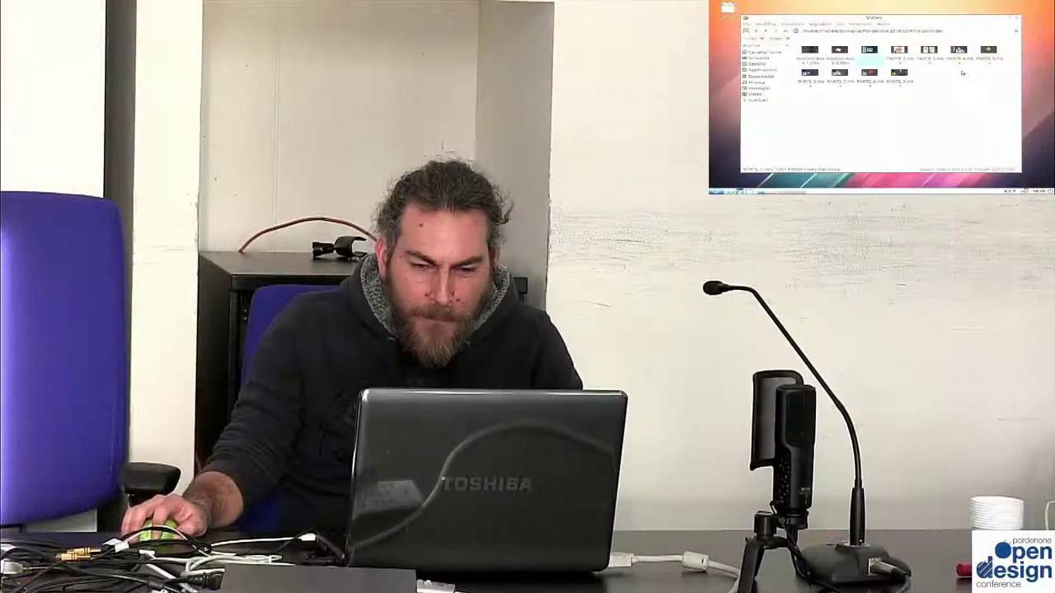
click(962, 73)
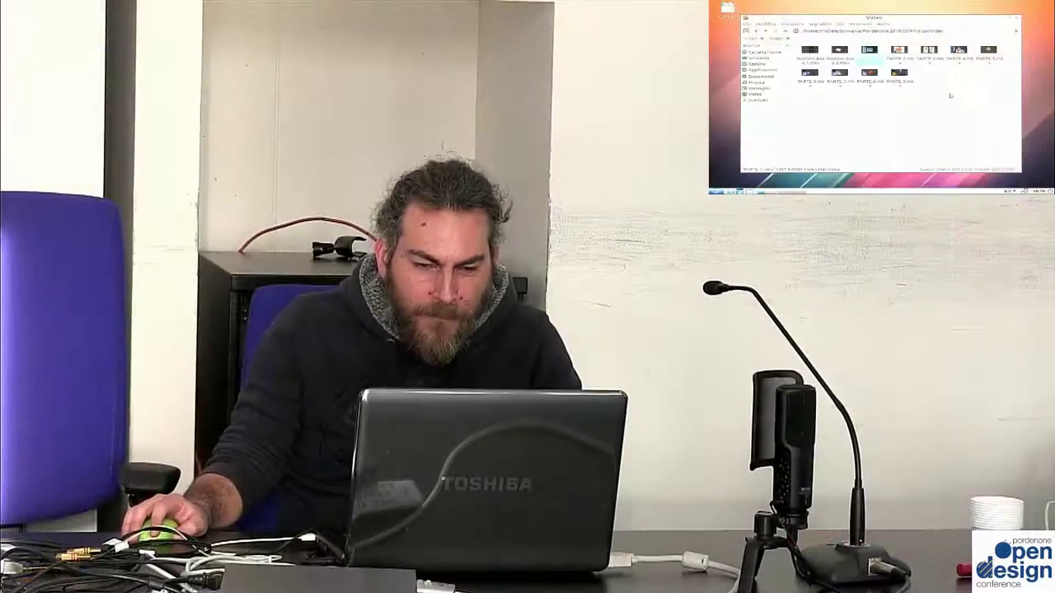